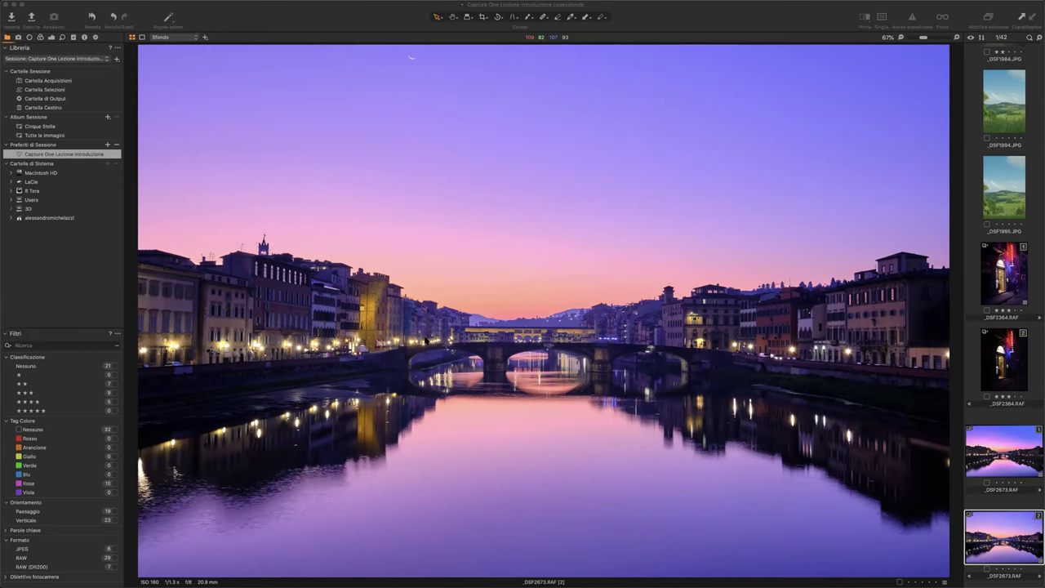
Switch from Capture One to the Capture One Express page in Safari.
{"action": "key", "text": "super+Tab"}
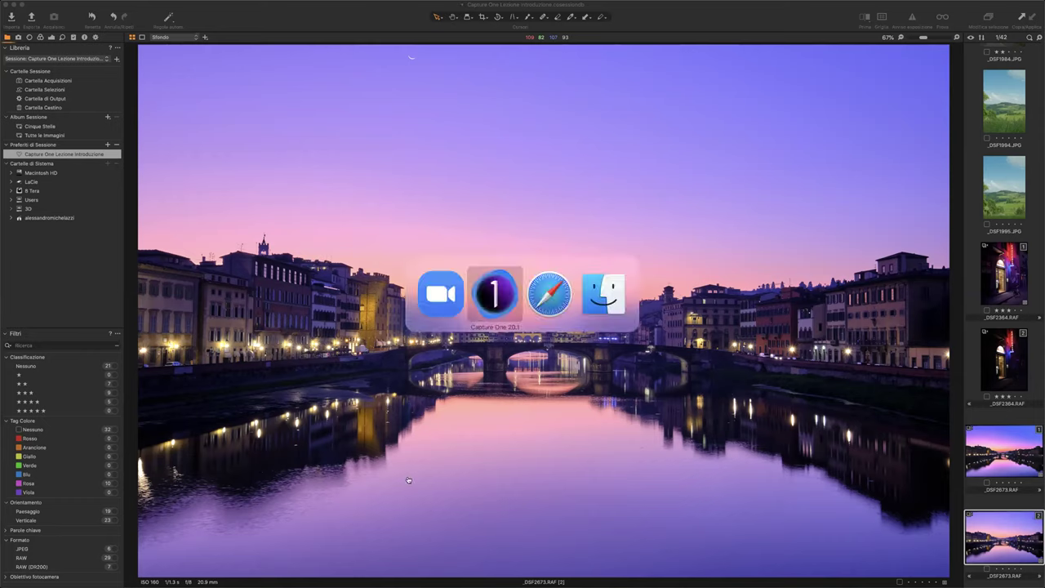
{"action": "key", "text": "super+Tab"}
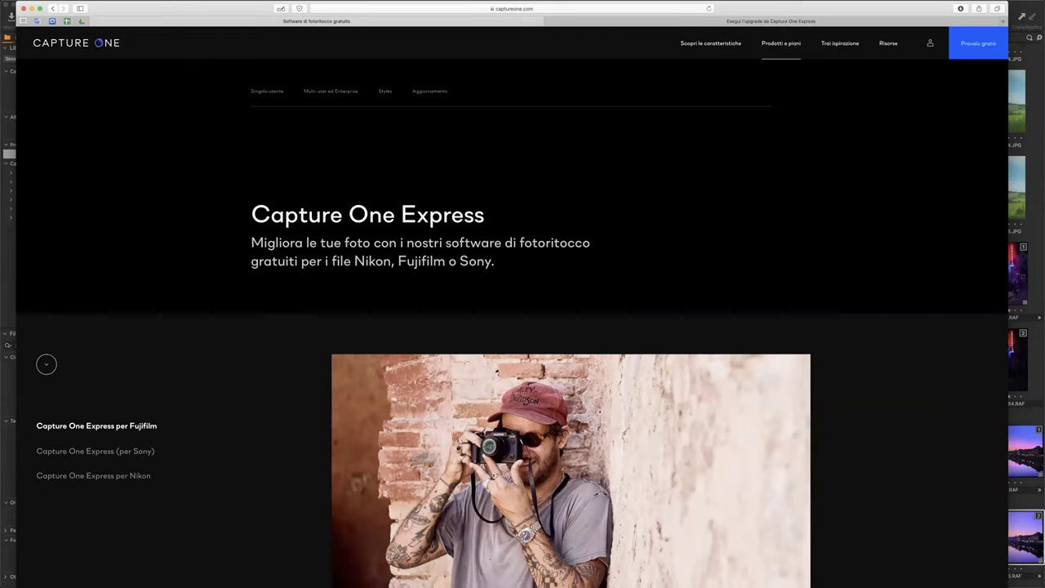
Highlight 'Nikon' on the Express page, then open the 'Esegui l'upgrade da Capture One Express' tab.
{"action": "scroll", "coordinate": [513, 326], "scroll_direction": "up", "scroll_amount": 1}
{"action": "left_click_drag", "start_coordinate": [349, 261], "coordinate": [373, 262]}
{"action": "double_click", "coordinate": [373, 261]}
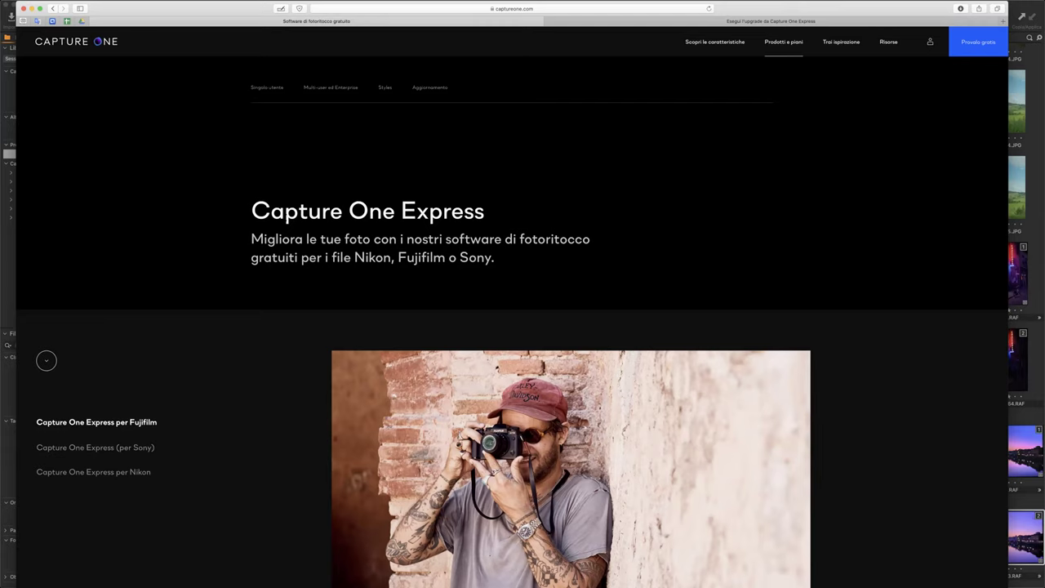
{"action": "left_click", "coordinate": [661, 23]}
Scroll down the upgrade page to the 'Express e Pro a confronto' table.
{"action": "scroll", "coordinate": [598, 403], "scroll_direction": "down", "scroll_amount": 3}
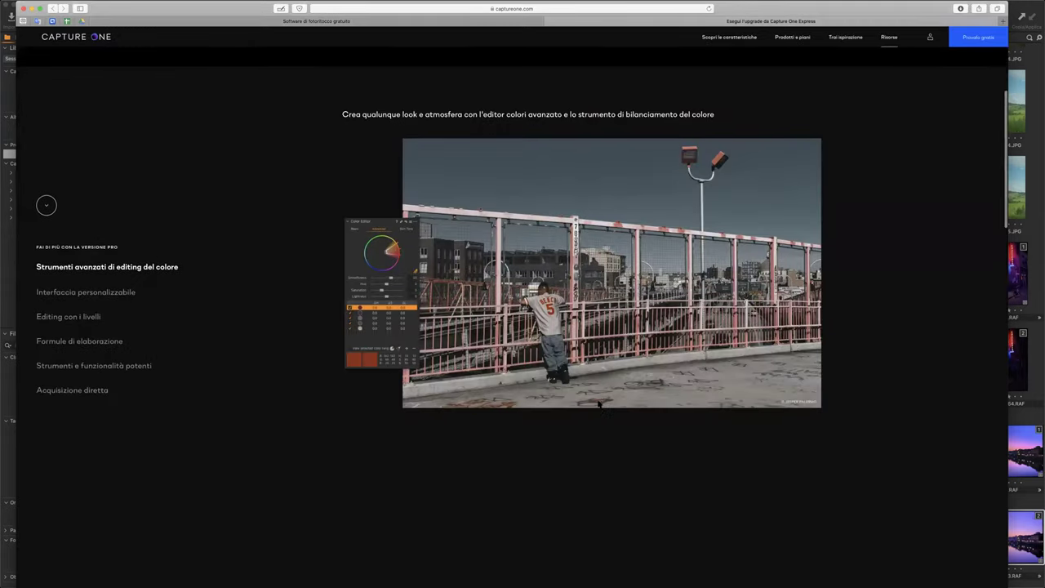
{"action": "scroll", "coordinate": [592, 404], "scroll_direction": "up", "scroll_amount": 3}
{"action": "scroll", "coordinate": [590, 404], "scroll_direction": "down", "scroll_amount": 5}
{"action": "scroll", "coordinate": [591, 404], "scroll_direction": "down", "scroll_amount": 5}
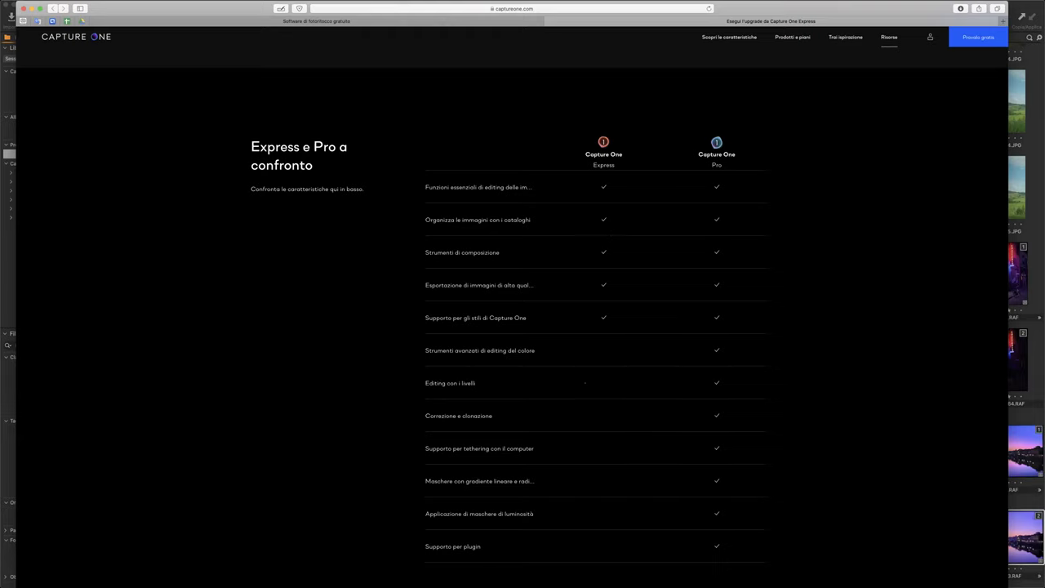
{"action": "scroll", "coordinate": [616, 377], "scroll_direction": "down", "scroll_amount": 2}
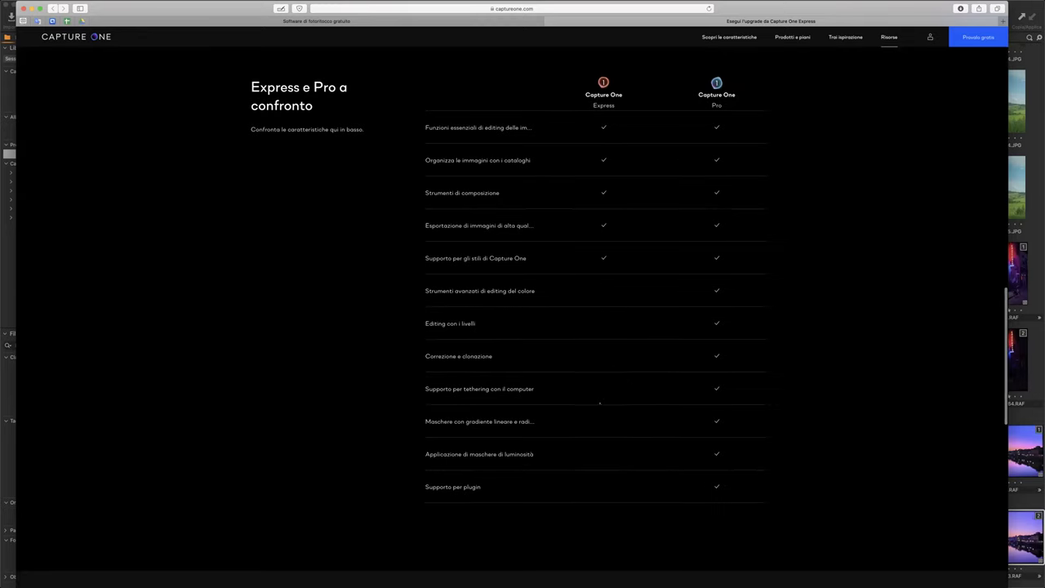
{"action": "left_click_drag", "start_coordinate": [490, 291], "coordinate": [521, 291]}
{"action": "double_click", "coordinate": [469, 324]}
{"action": "left_click", "coordinate": [457, 356]}
{"action": "left_click_drag", "start_coordinate": [455, 389], "coordinate": [486, 389]}
{"action": "left_click", "coordinate": [487, 389]}
{"action": "scroll", "coordinate": [523, 327], "scroll_direction": "up", "scroll_amount": 3}
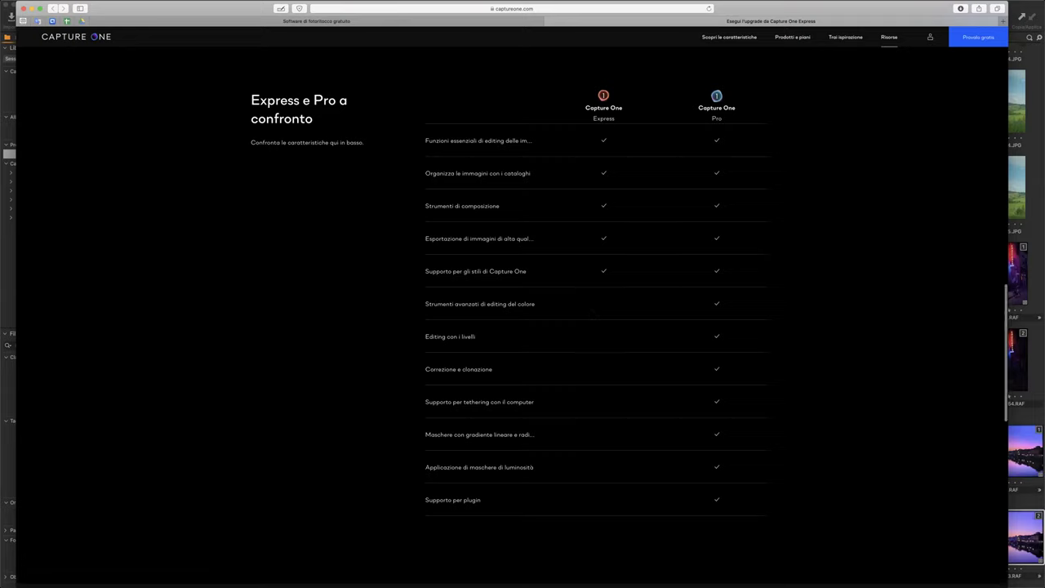
Highlight the Express and Pro column headings, then return to Capture One showing _DSF2673.RAF.
{"action": "left_click_drag", "start_coordinate": [594, 205], "coordinate": [623, 205]}
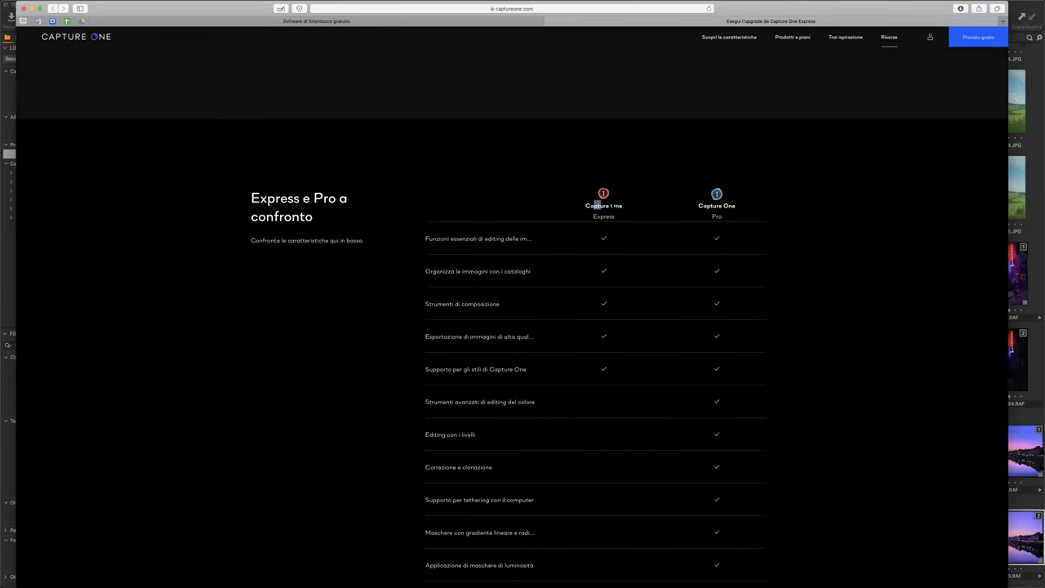
{"action": "left_click", "coordinate": [611, 217]}
{"action": "left_click_drag", "start_coordinate": [698, 205], "coordinate": [722, 217]}
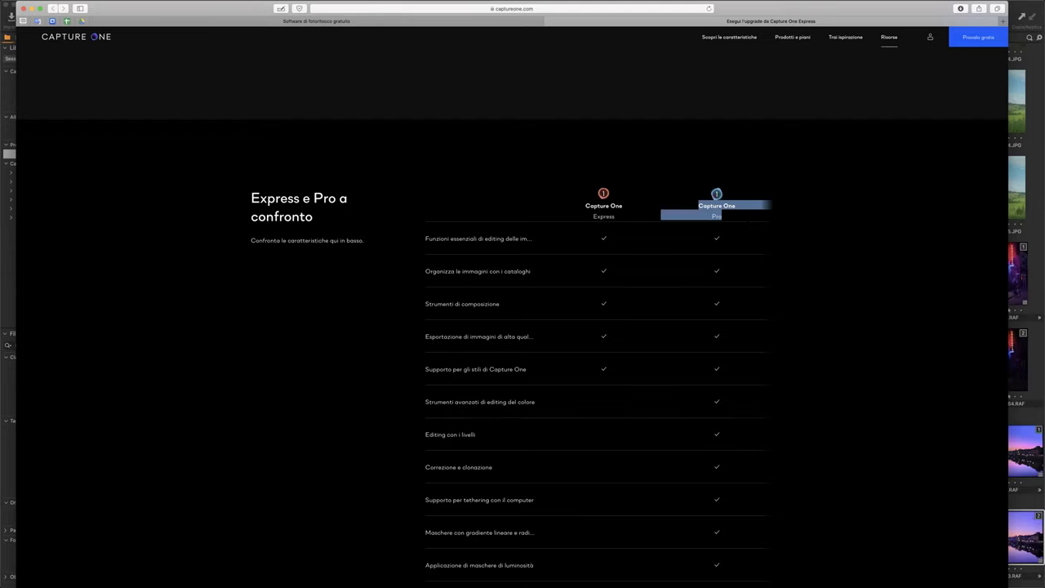
{"action": "key", "text": "super+Tab"}
{"action": "key", "text": "super+Tab"}
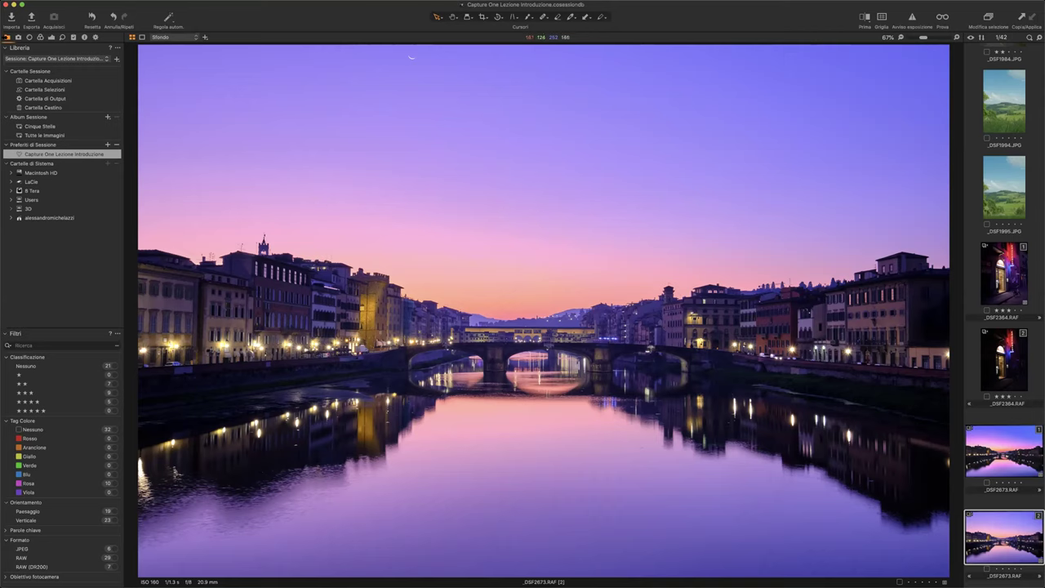
Cycle through the Capture, Colour, Details, Styles and Library tool tabs, ending on Exposure.
{"action": "left_click", "coordinate": [18, 38]}
{"action": "left_click", "coordinate": [40, 37]}
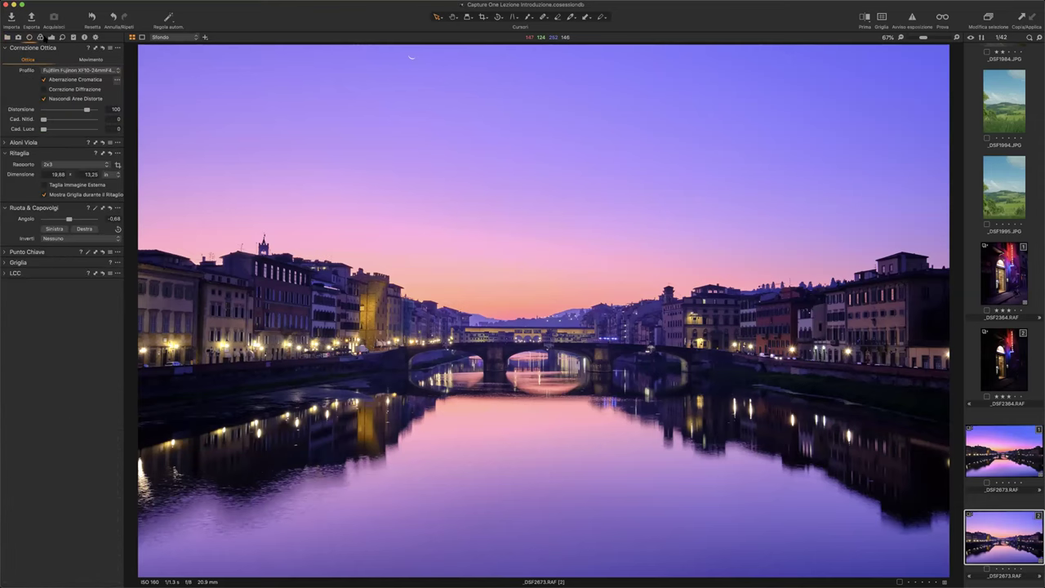
{"action": "left_click", "coordinate": [52, 37]}
{"action": "left_click", "coordinate": [63, 37]}
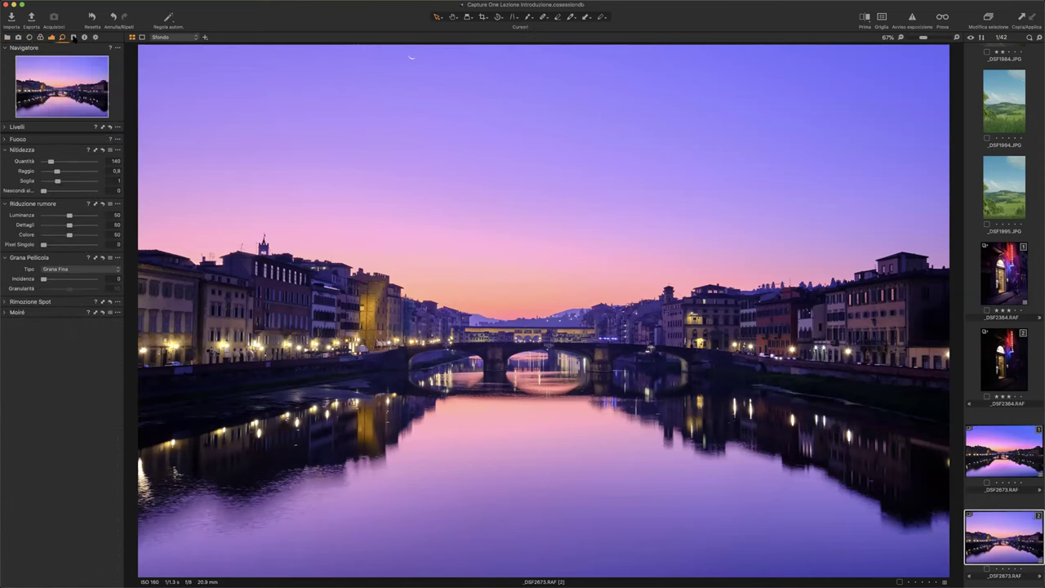
{"action": "left_click", "coordinate": [74, 38]}
{"action": "left_click", "coordinate": [7, 37]}
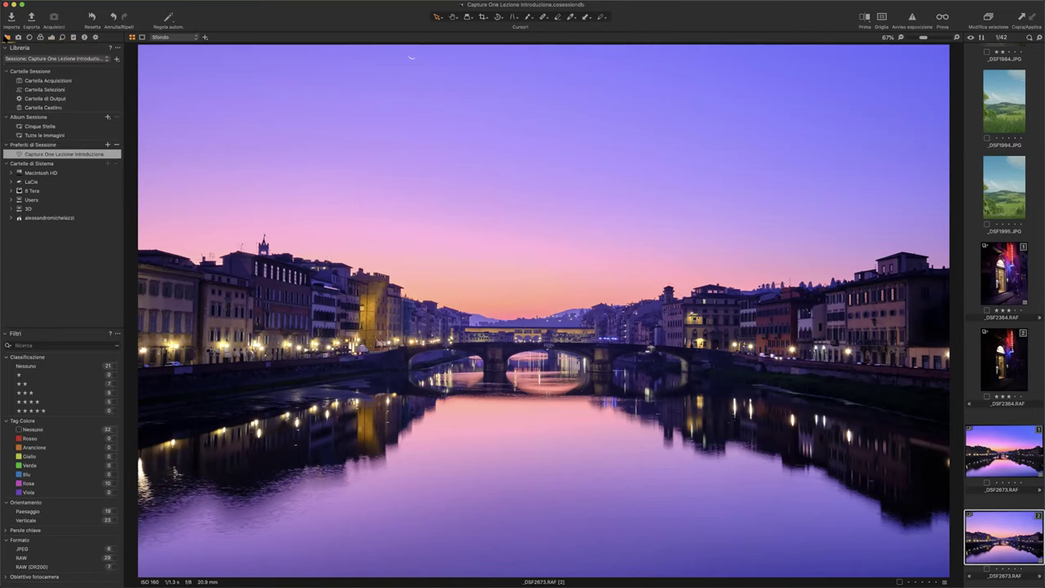
{"action": "left_click", "coordinate": [29, 38]}
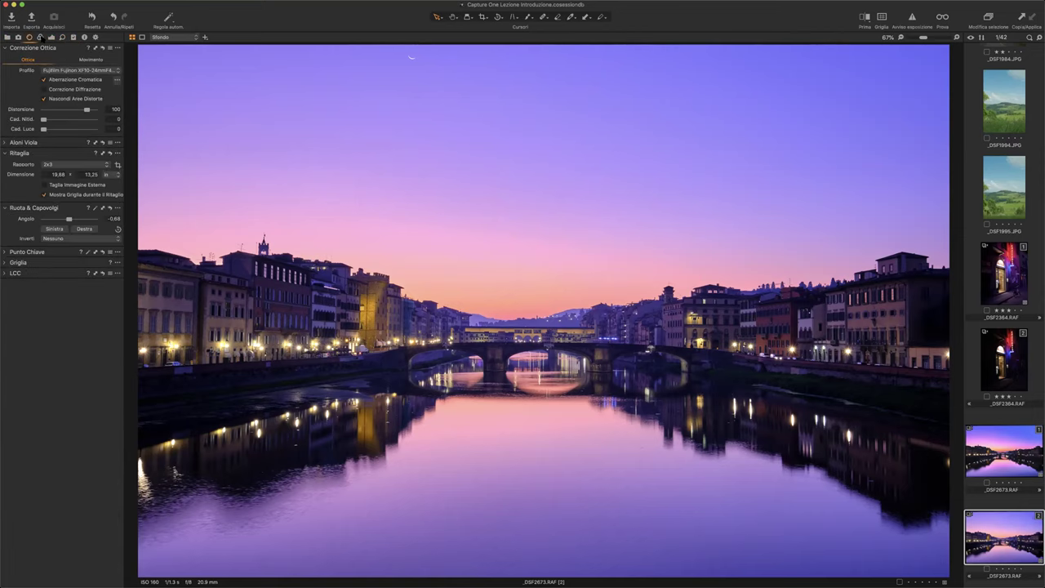
{"action": "left_click", "coordinate": [40, 38]}
{"action": "left_click", "coordinate": [52, 38]}
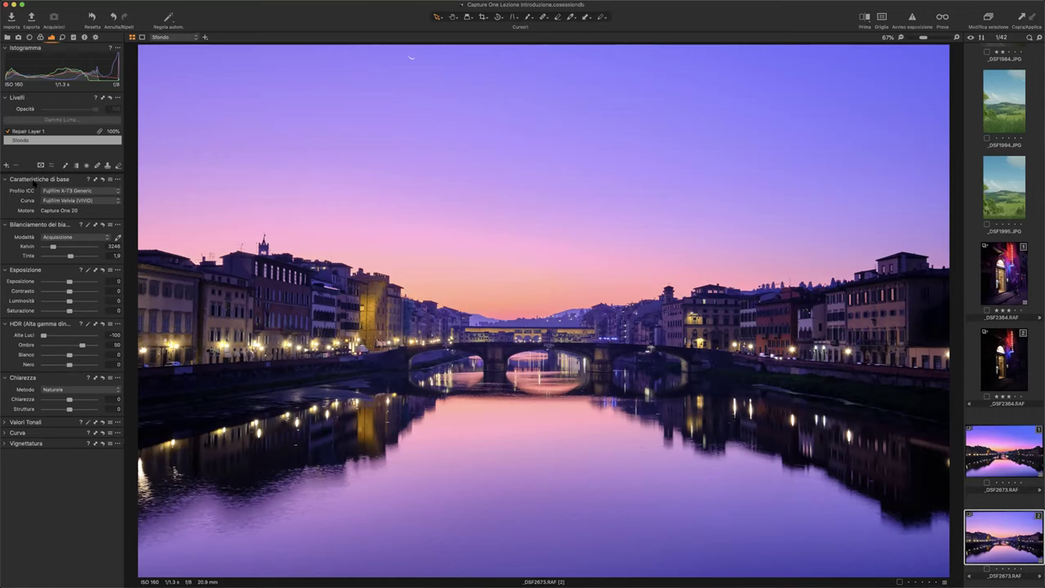
Pull the Caratteristiche di base tool out as a floating panel over the image.
{"action": "left_click_drag", "start_coordinate": [34, 179], "coordinate": [317, 263]}
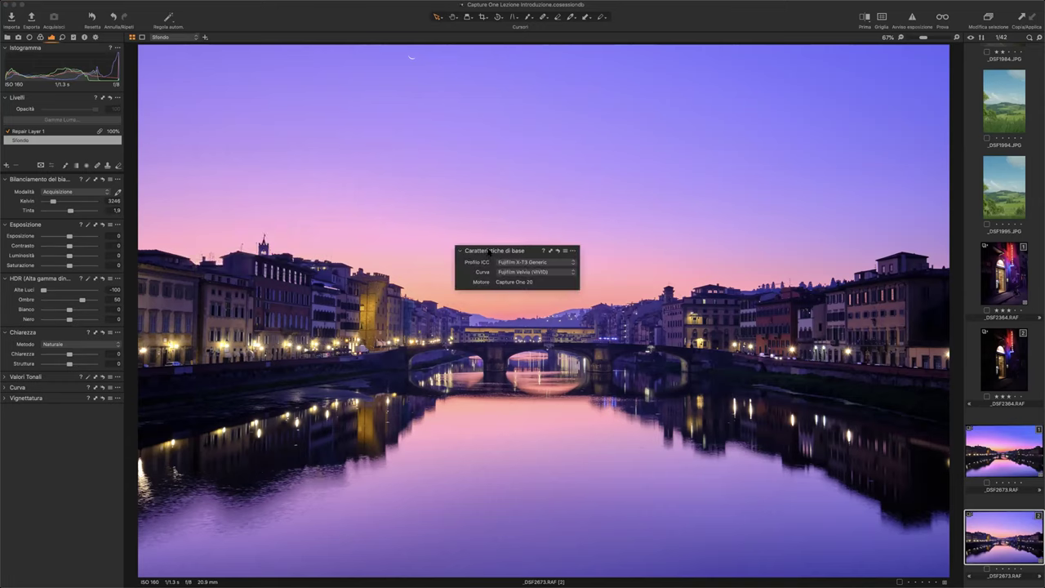
{"action": "mouse_move", "coordinate": [317, 264]}
{"action": "left_mouse_down"}
{"action": "mouse_move", "coordinate": [481, 204]}
{"action": "mouse_move", "coordinate": [659, 28]}
{"action": "mouse_move", "coordinate": [269, 13]}
{"action": "left_mouse_up"}
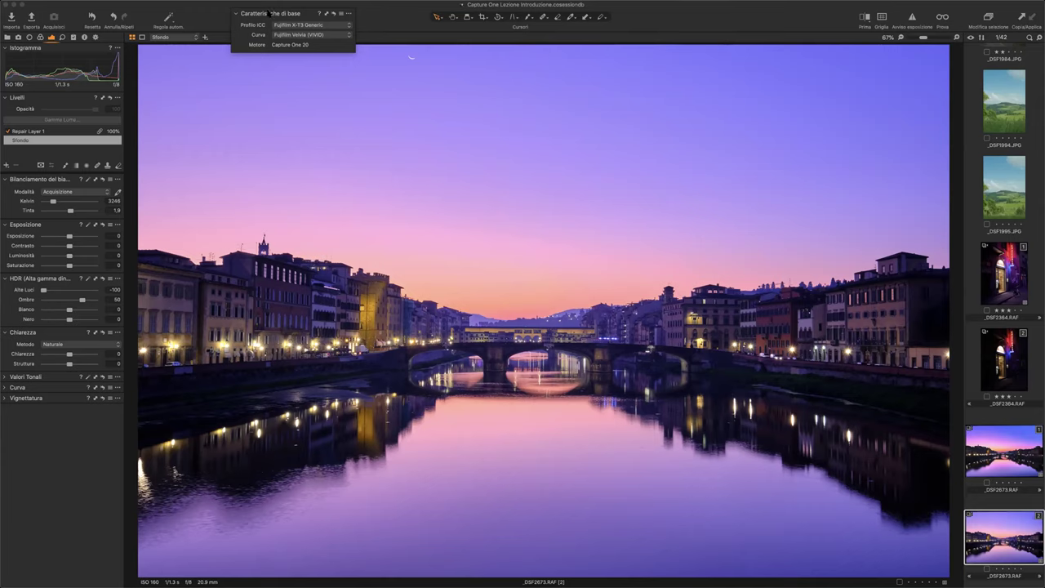
{"action": "mouse_move", "coordinate": [269, 13]}
{"action": "left_mouse_down"}
{"action": "mouse_move", "coordinate": [537, 135]}
{"action": "mouse_move", "coordinate": [504, 190]}
{"action": "left_mouse_up"}
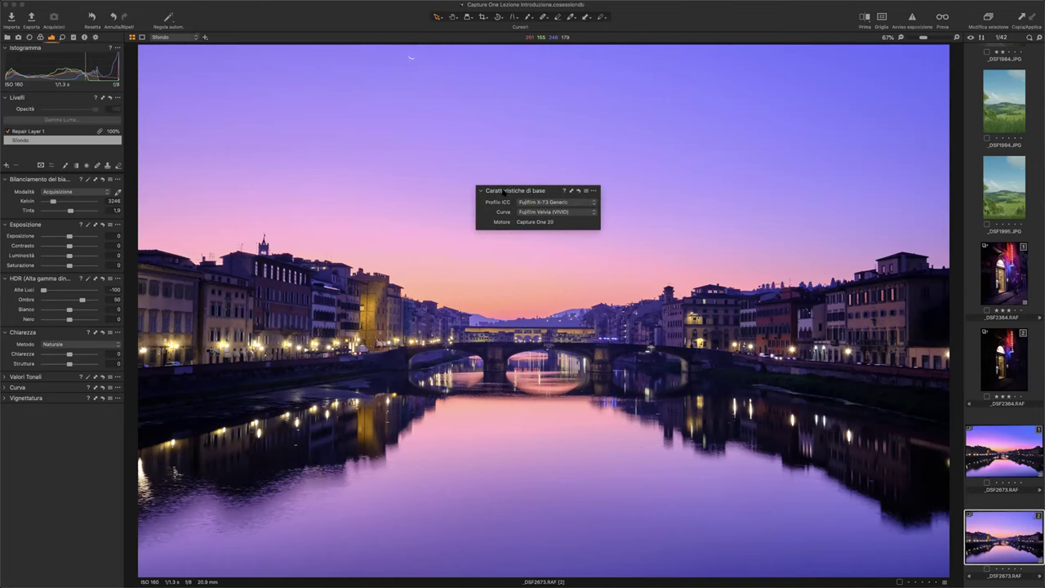
{"action": "mouse_move", "coordinate": [504, 190]}
{"action": "left_mouse_down"}
{"action": "mouse_move", "coordinate": [456, 203]}
{"action": "mouse_move", "coordinate": [502, 189]}
{"action": "left_mouse_up"}
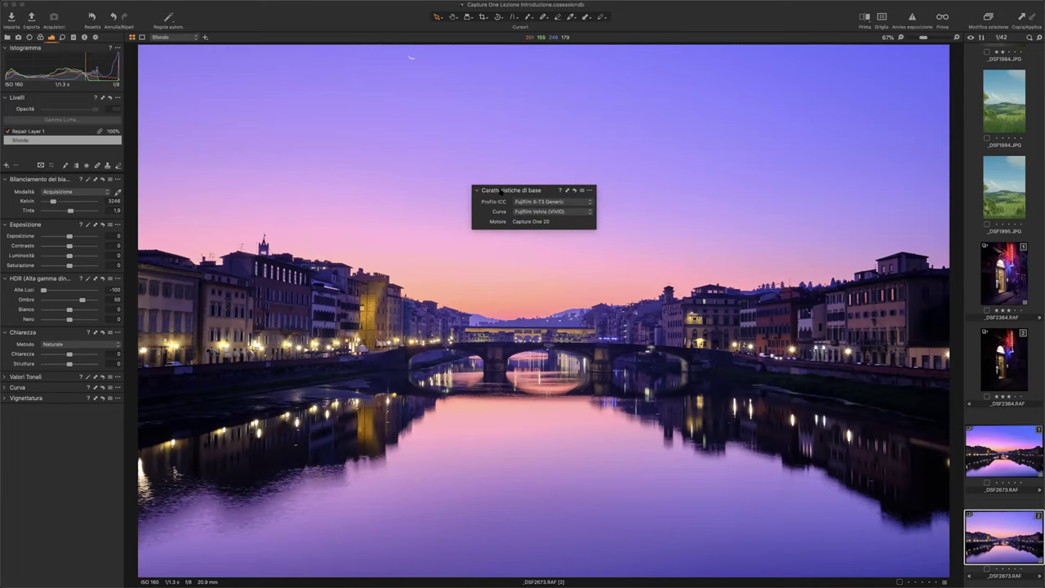
Attach Bilanciamento del bianco beneath it and dock the pair above the Exposure tools.
{"action": "left_click_drag", "start_coordinate": [37, 178], "coordinate": [506, 237]}
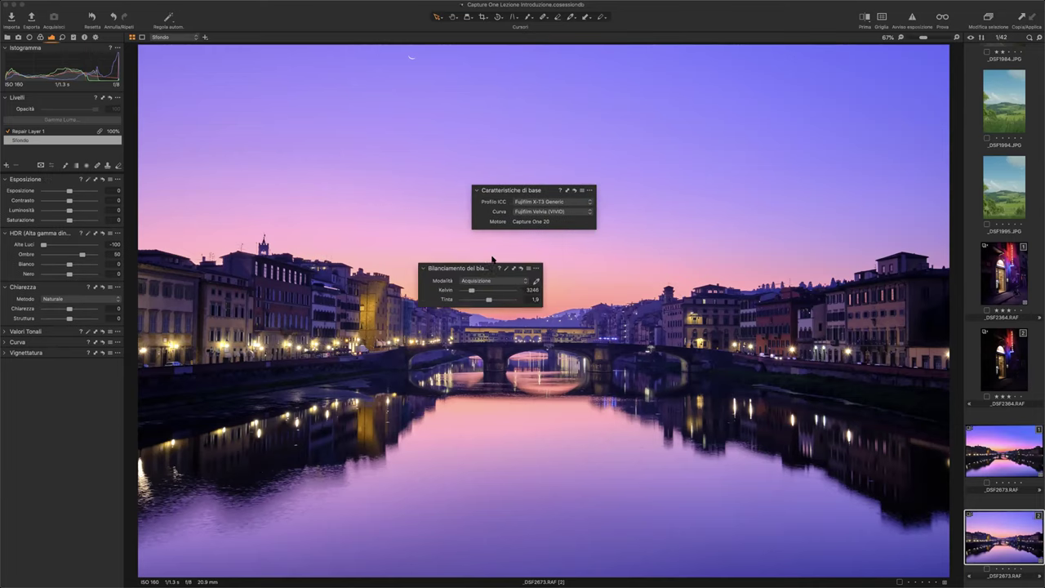
{"action": "mouse_move", "coordinate": [524, 191]}
{"action": "left_mouse_down"}
{"action": "mouse_move", "coordinate": [886, 103]}
{"action": "mouse_move", "coordinate": [888, 90]}
{"action": "left_mouse_up"}
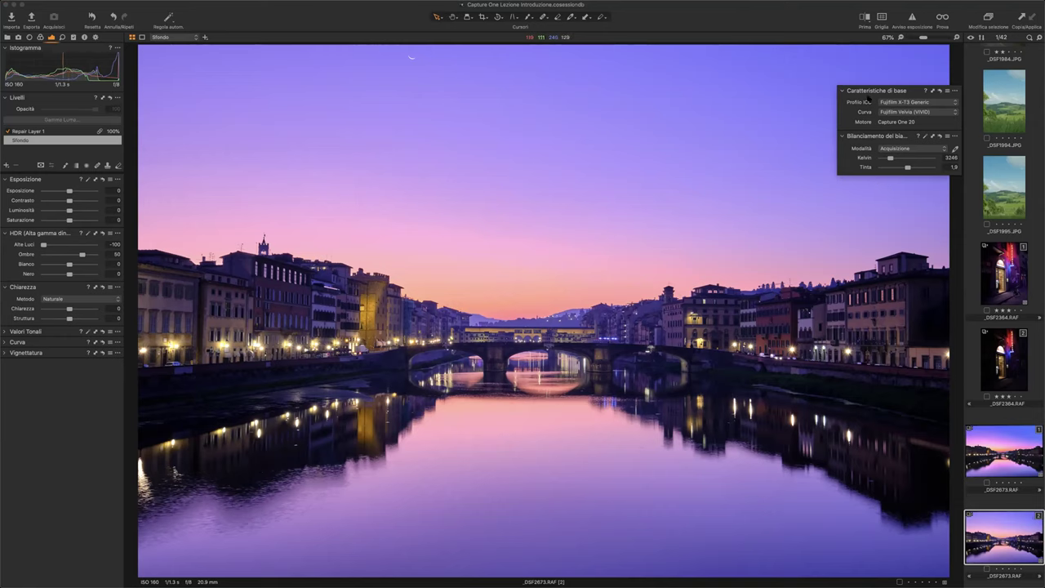
{"action": "left_click_drag", "start_coordinate": [868, 91], "coordinate": [226, 294]}
{"action": "left_click_drag", "start_coordinate": [111, 245], "coordinate": [29, 198]}
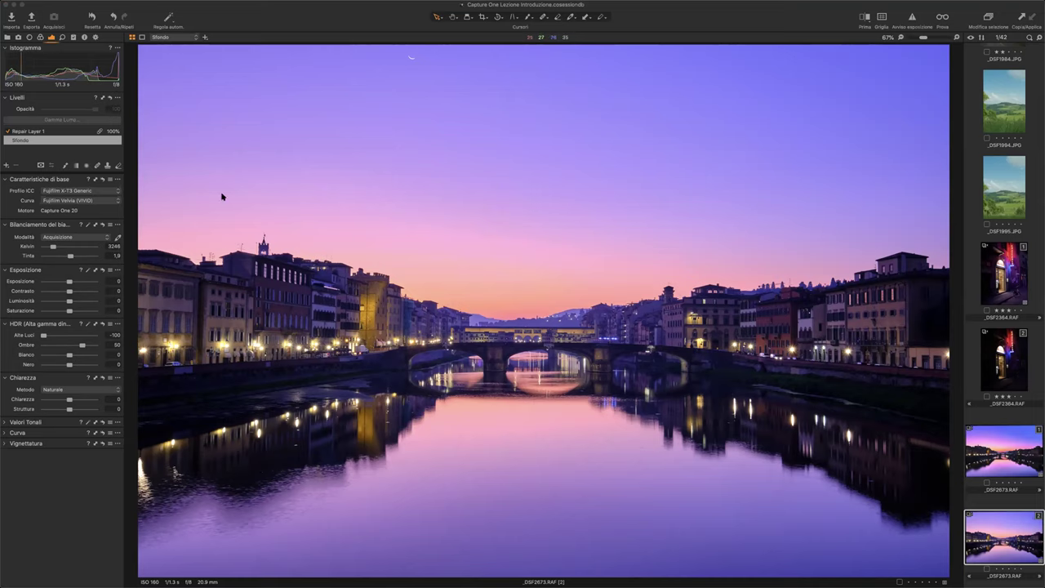
Settle on the Details tools (Nitidezza, Riduzione rumore, Grana Pellicola) and bring up the add-tool menu.
{"action": "left_click", "coordinate": [84, 38]}
{"action": "left_click", "coordinate": [74, 38]}
{"action": "left_click", "coordinate": [62, 38]}
{"action": "left_click", "coordinate": [51, 37]}
{"action": "left_click", "coordinate": [95, 37]}
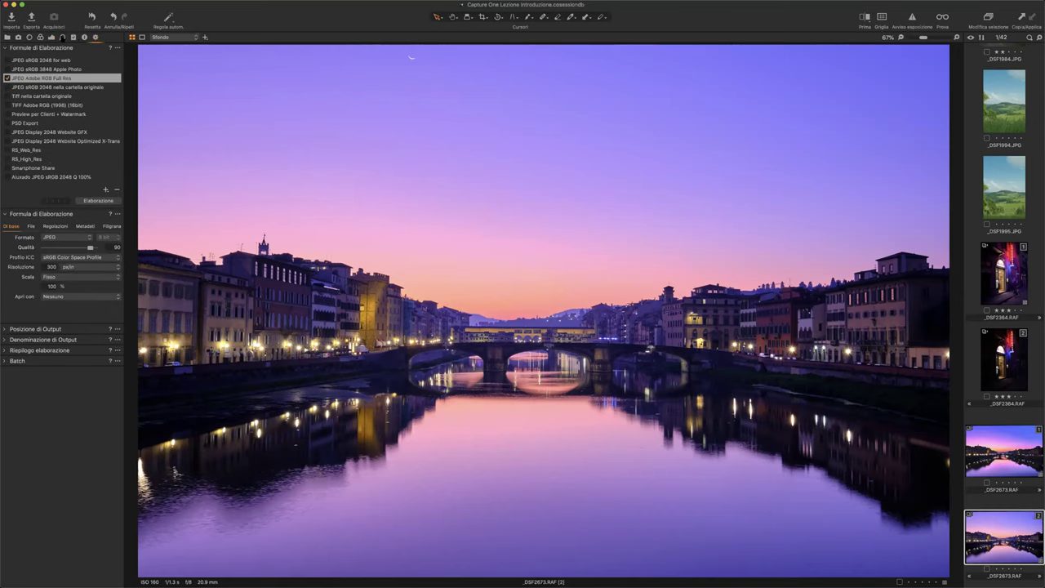
{"action": "left_click", "coordinate": [62, 37]}
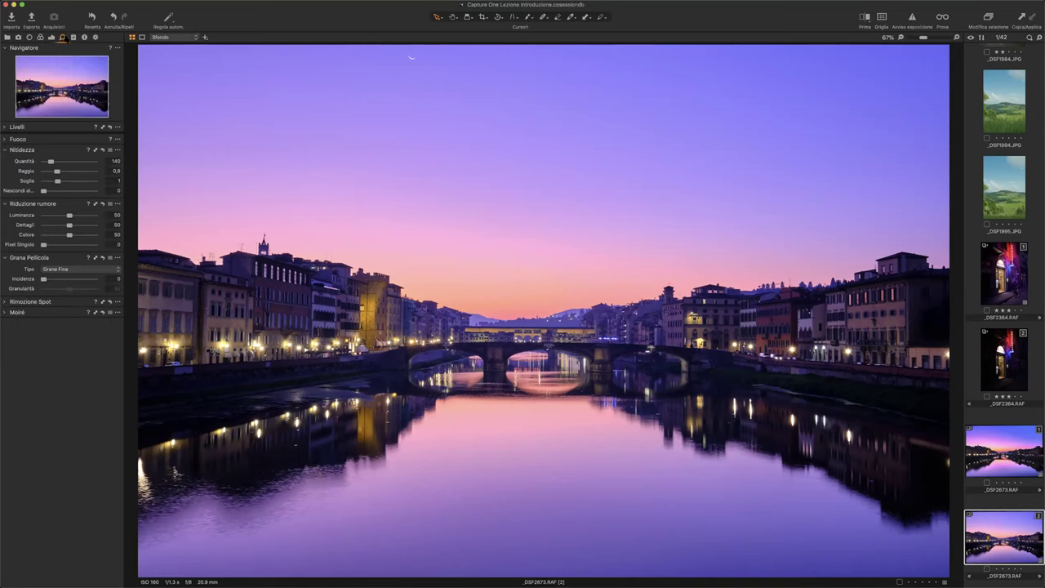
{"action": "right_click", "coordinate": [102, 38]}
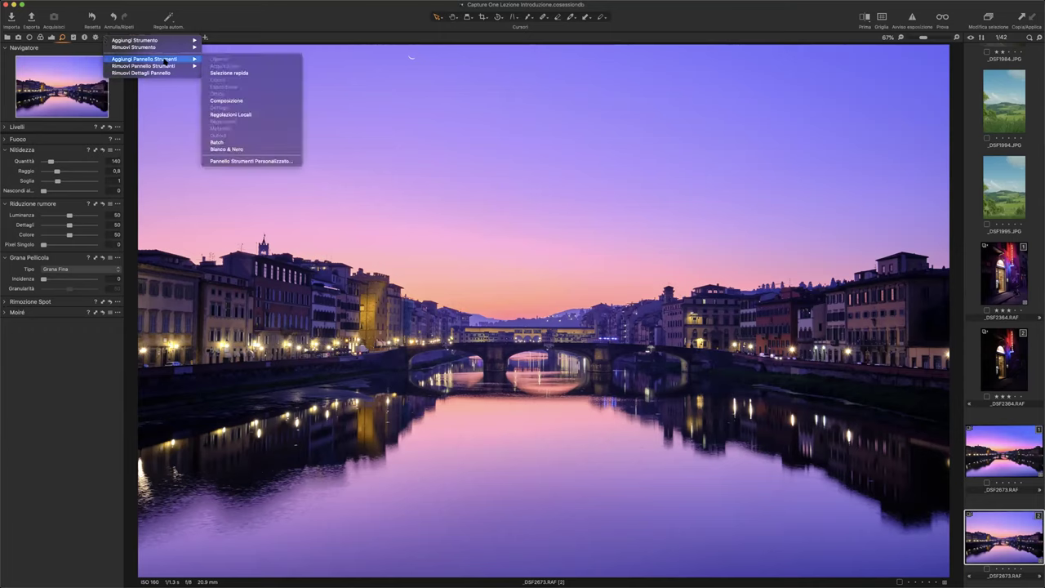
{"action": "mouse_move", "coordinate": [135, 40]}
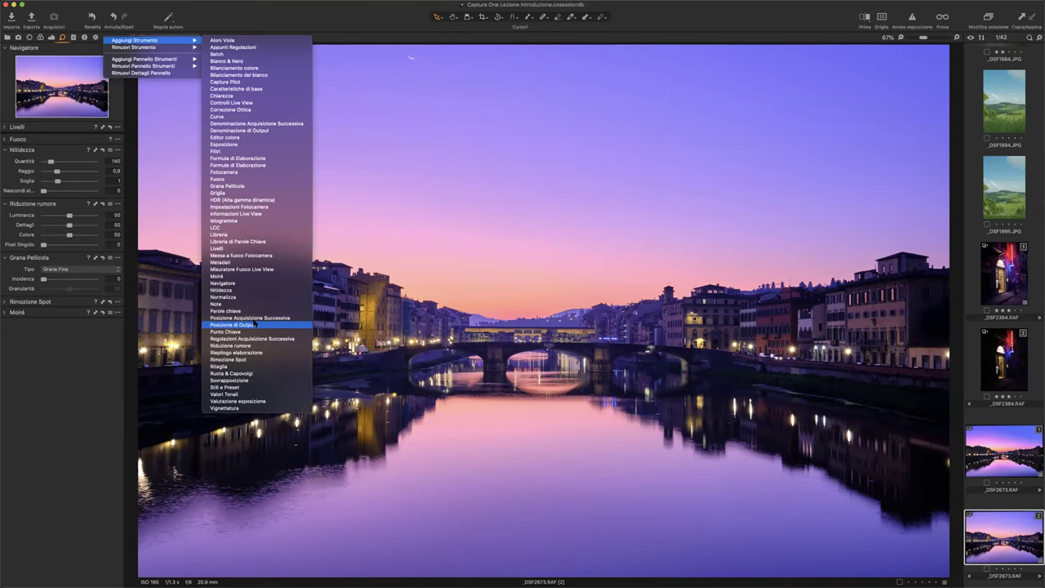
Add the Esposizione tool to the Details tab and dock it just below Livelli.
{"action": "left_click", "coordinate": [63, 41]}
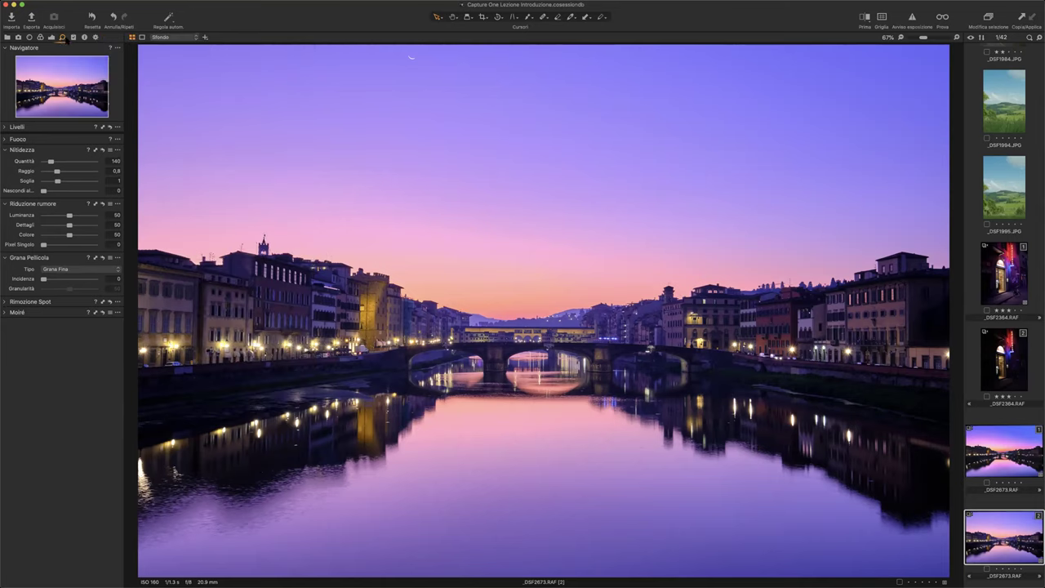
{"action": "right_click", "coordinate": [102, 37]}
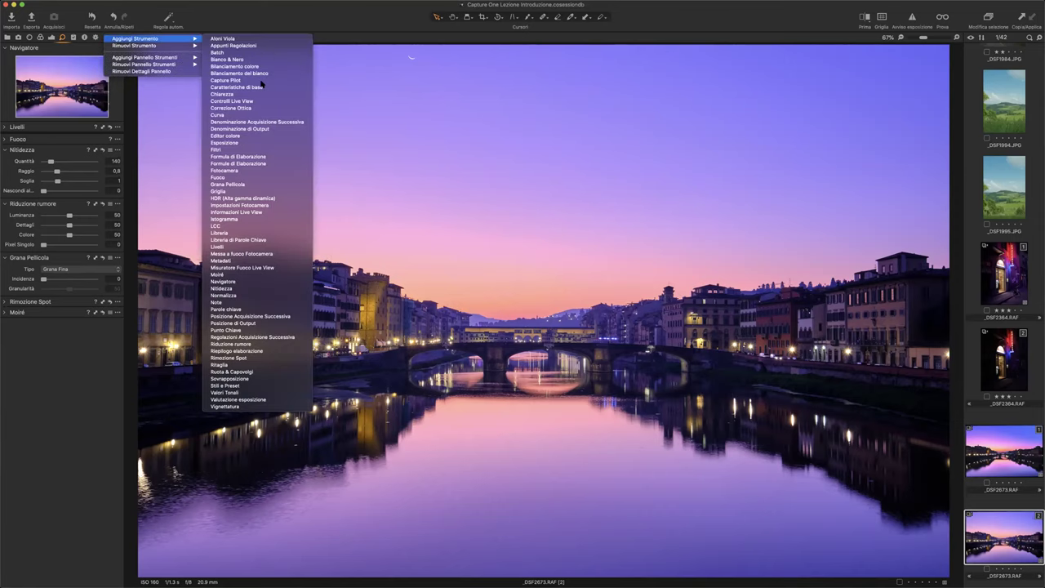
{"action": "left_click", "coordinate": [256, 144]}
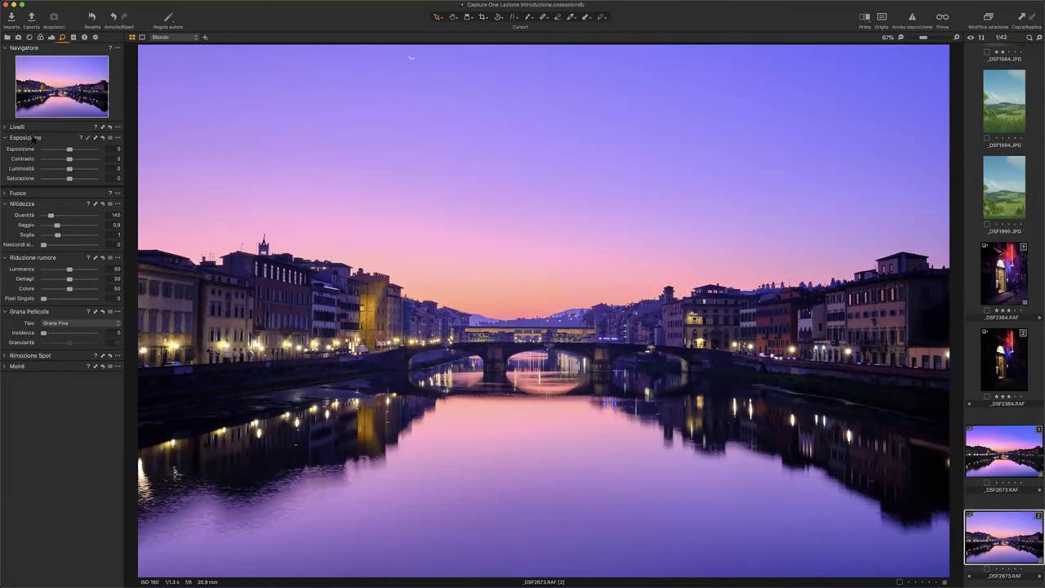
{"action": "left_click", "coordinate": [51, 38]}
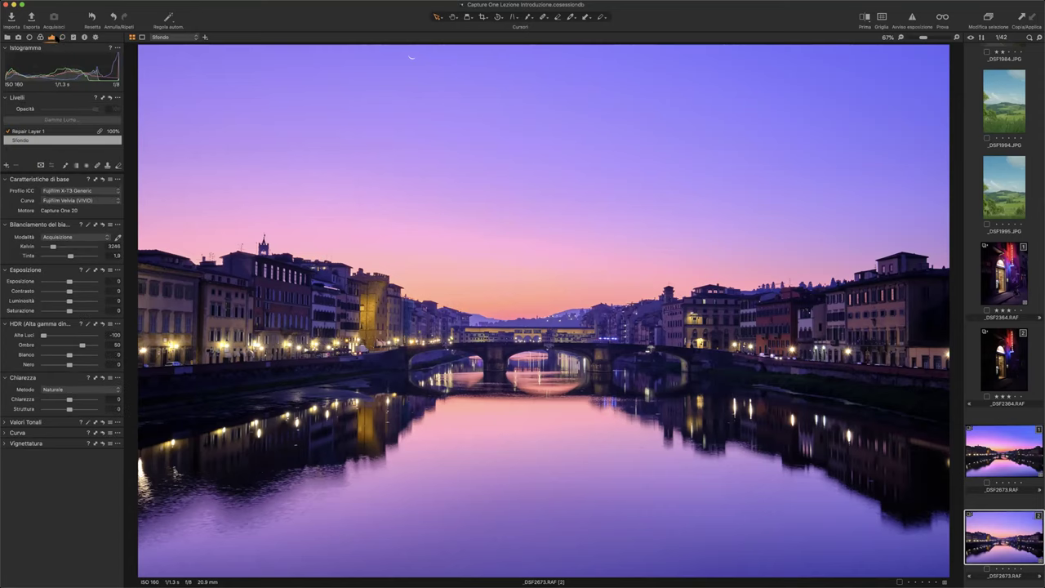
{"action": "left_click", "coordinate": [61, 38]}
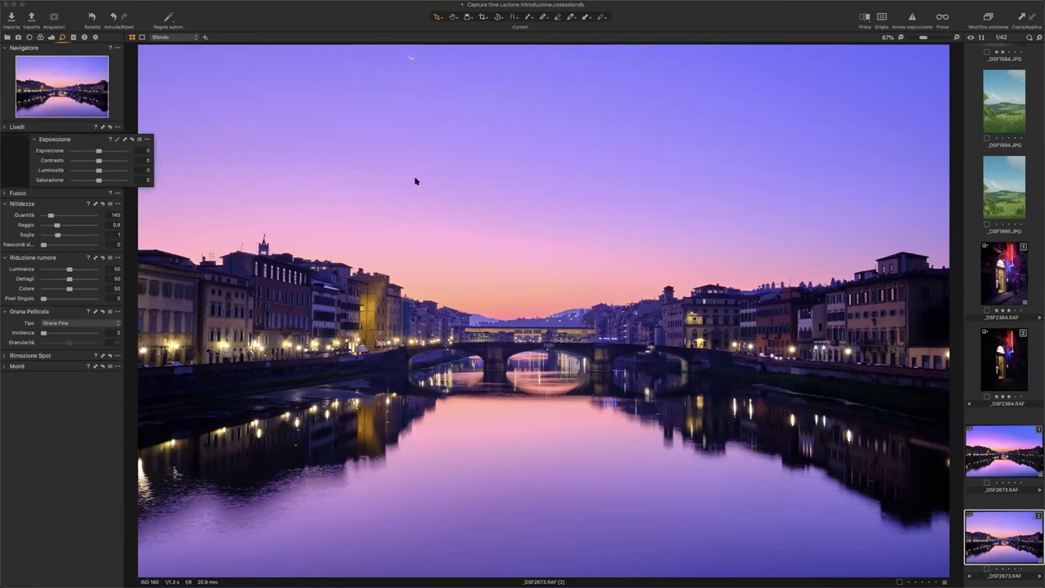
{"action": "left_click_drag", "start_coordinate": [75, 141], "coordinate": [36, 137]}
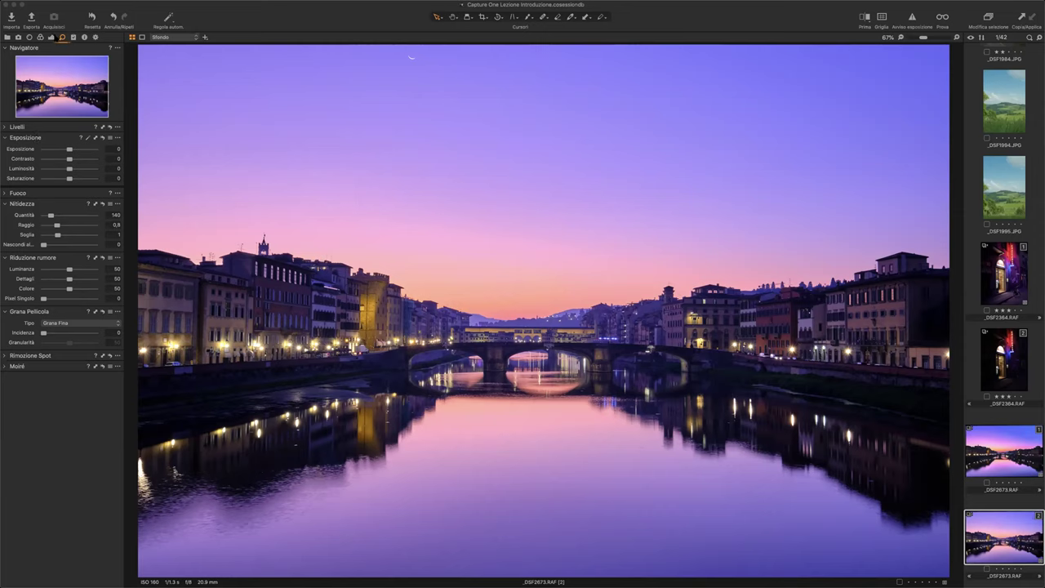
{"action": "left_click", "coordinate": [52, 38]}
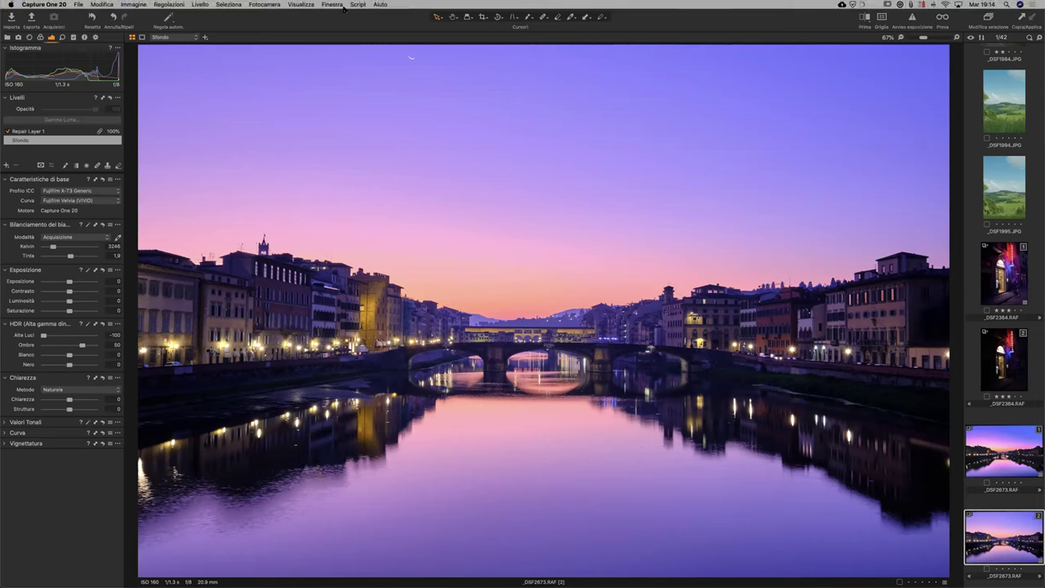
Choose the Migrazione workspace from Finestra > Area di lavoro.
{"action": "left_click", "coordinate": [335, 5]}
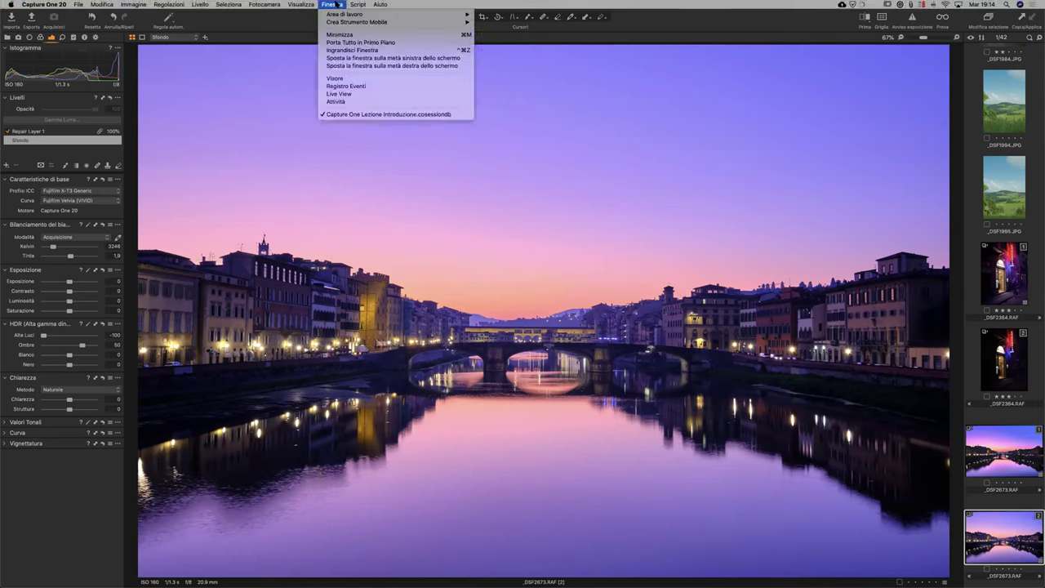
{"action": "mouse_move", "coordinate": [345, 14]}
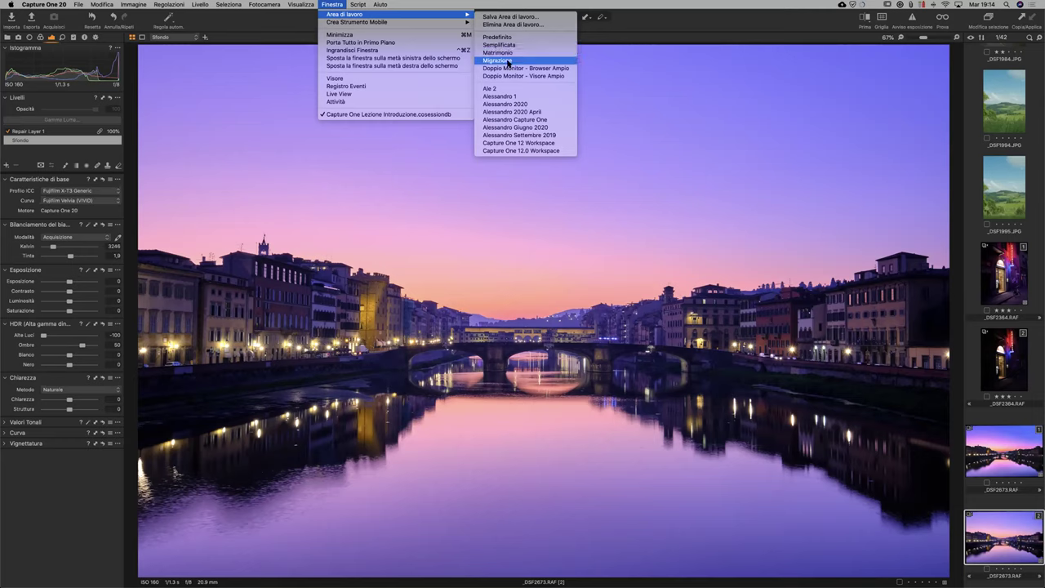
{"action": "left_click", "coordinate": [508, 61]}
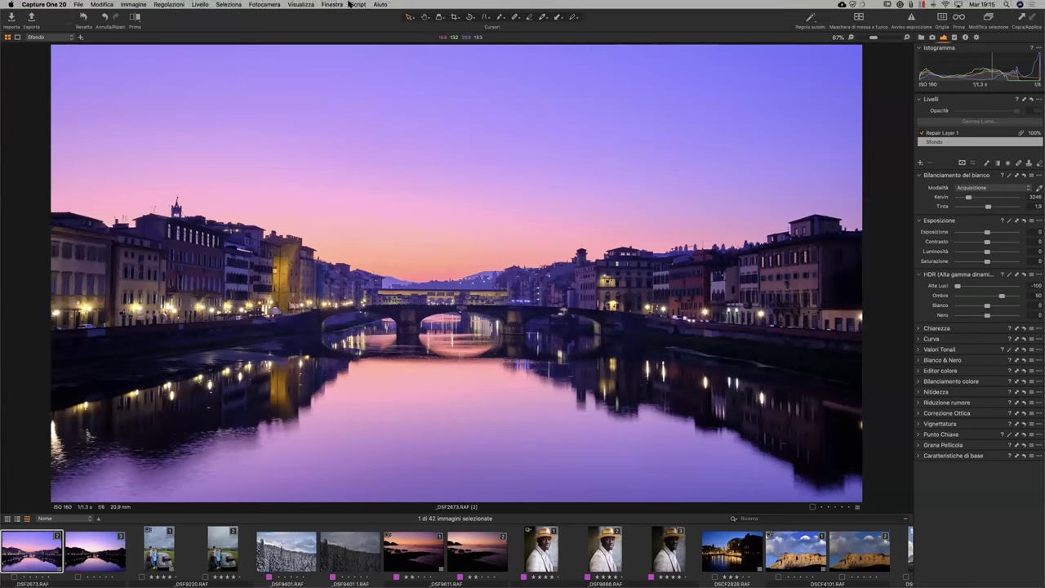
Switch to the Predefinito workspace, with tools on the left and thumbnails in a right column.
{"action": "left_click", "coordinate": [333, 4]}
{"action": "mouse_move", "coordinate": [344, 14]}
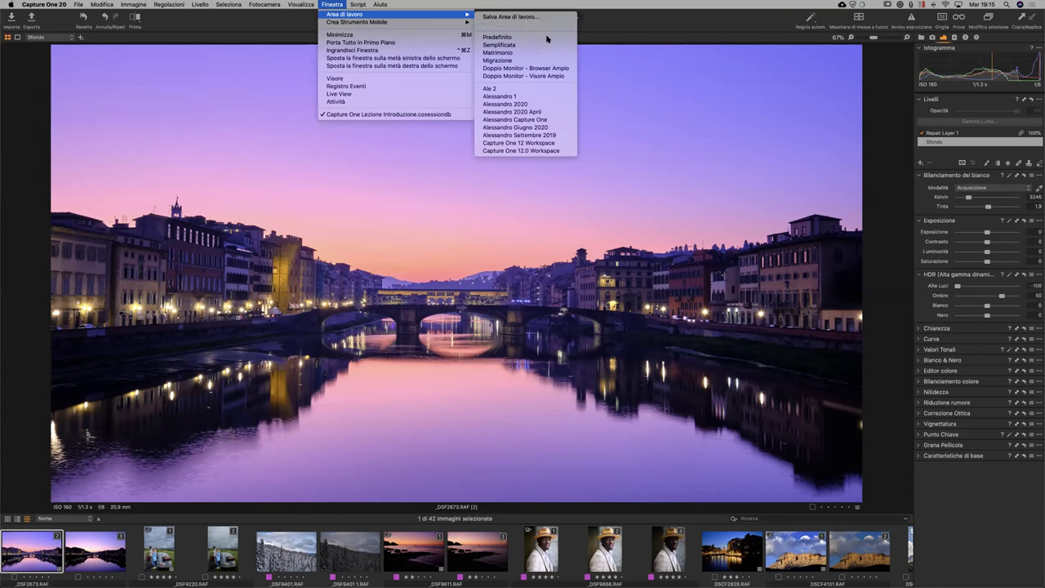
{"action": "left_click", "coordinate": [539, 61]}
{"action": "left_click", "coordinate": [345, 4]}
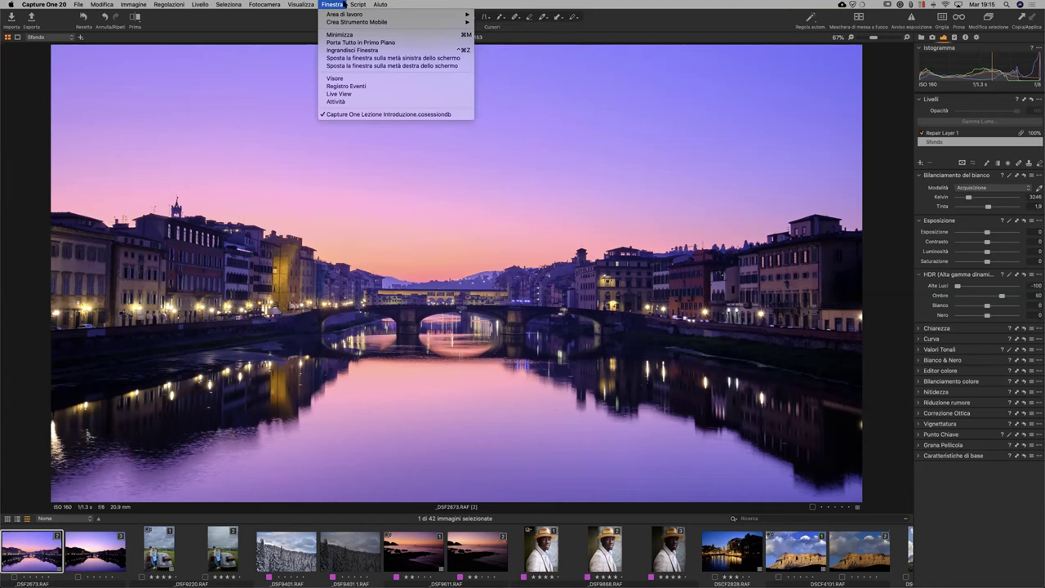
{"action": "left_click", "coordinate": [344, 4]}
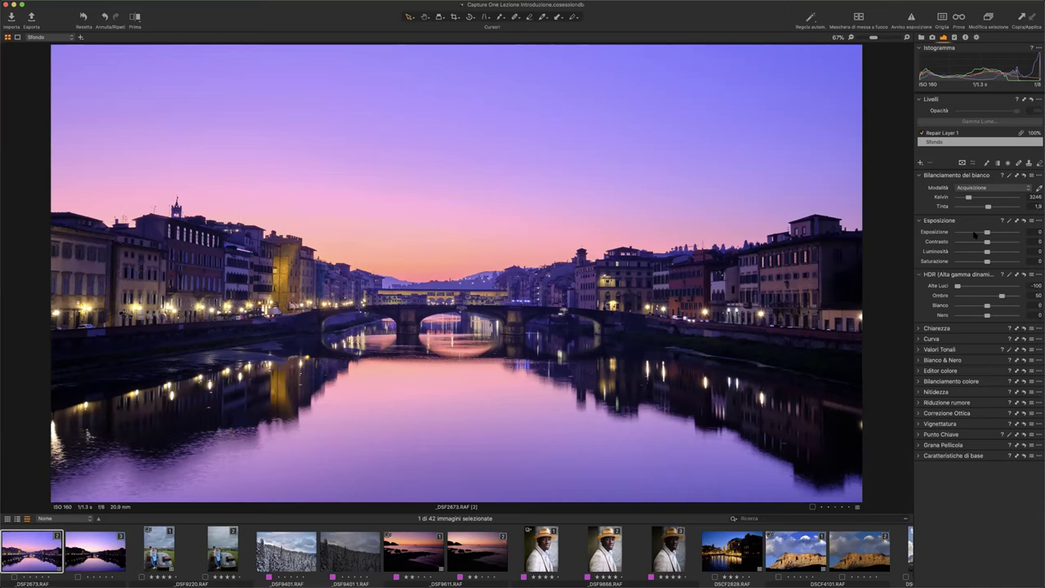
{"action": "left_click", "coordinate": [263, 4]}
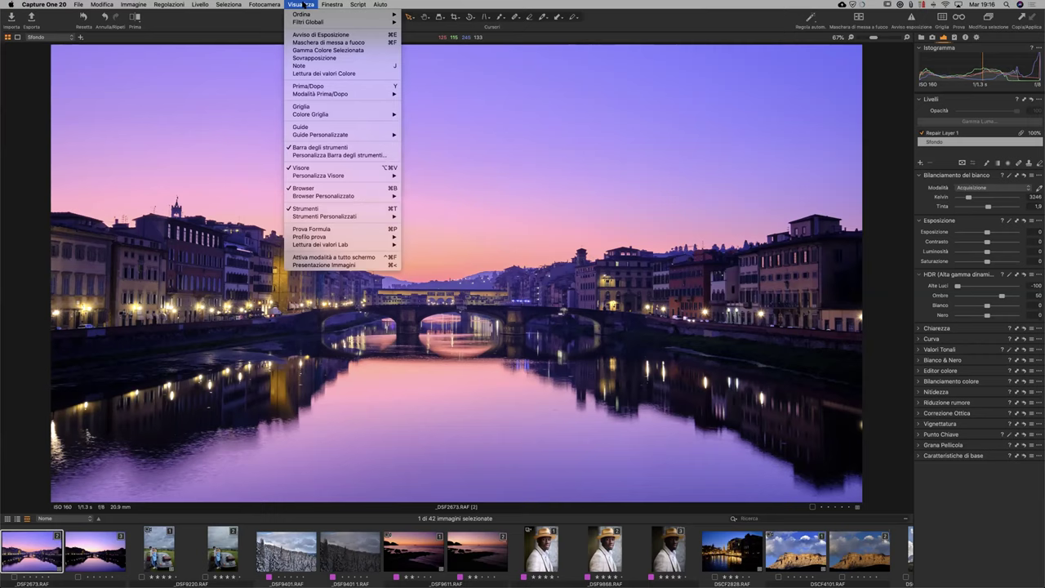
{"action": "mouse_move", "coordinate": [345, 14]}
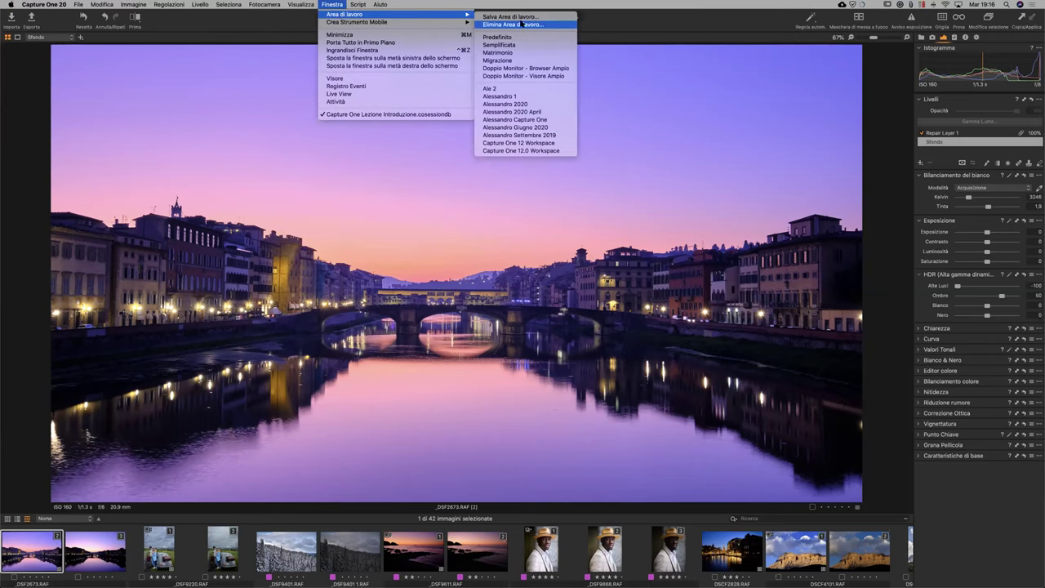
{"action": "left_click", "coordinate": [526, 38]}
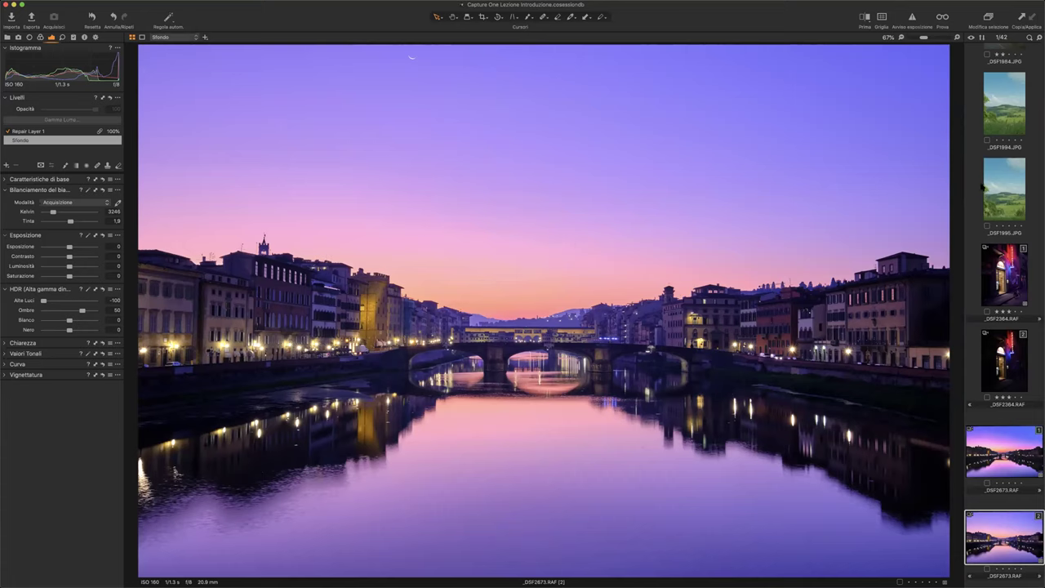
Scroll back and forth through the filmstrip thumbnails.
{"action": "scroll", "coordinate": [986, 155], "scroll_direction": "up", "scroll_amount": 2}
{"action": "scroll", "coordinate": [988, 151], "scroll_direction": "up", "scroll_amount": 3}
{"action": "scroll", "coordinate": [990, 147], "scroll_direction": "up", "scroll_amount": 3}
{"action": "scroll", "coordinate": [990, 147], "scroll_direction": "down", "scroll_amount": 10}
{"action": "scroll", "coordinate": [992, 143], "scroll_direction": "up", "scroll_amount": 3}
{"action": "scroll", "coordinate": [994, 139], "scroll_direction": "down", "scroll_amount": 3}
{"action": "scroll", "coordinate": [998, 133], "scroll_direction": "up", "scroll_amount": 7}
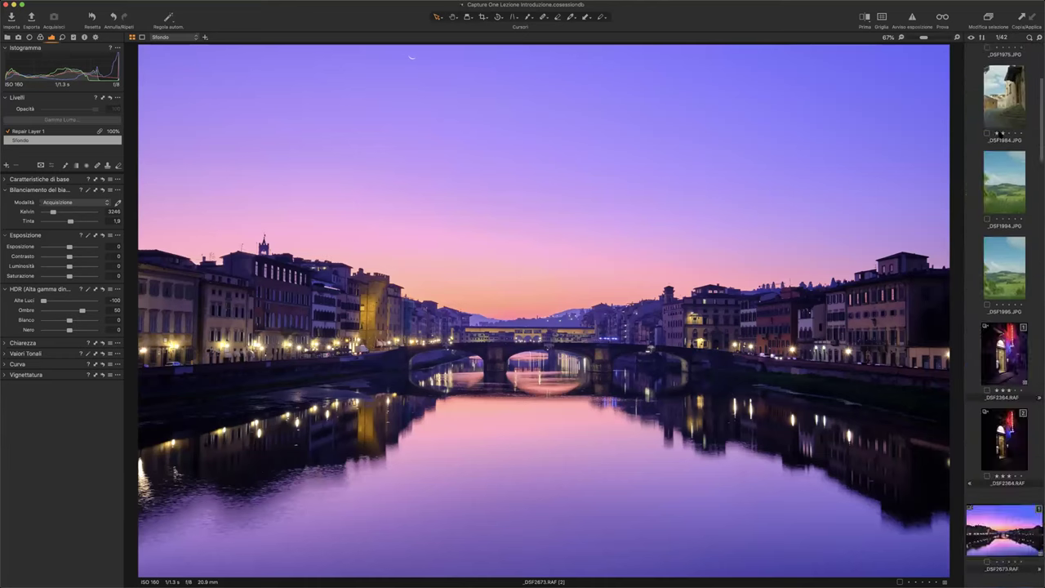
{"action": "scroll", "coordinate": [998, 133], "scroll_direction": "up", "scroll_amount": 5}
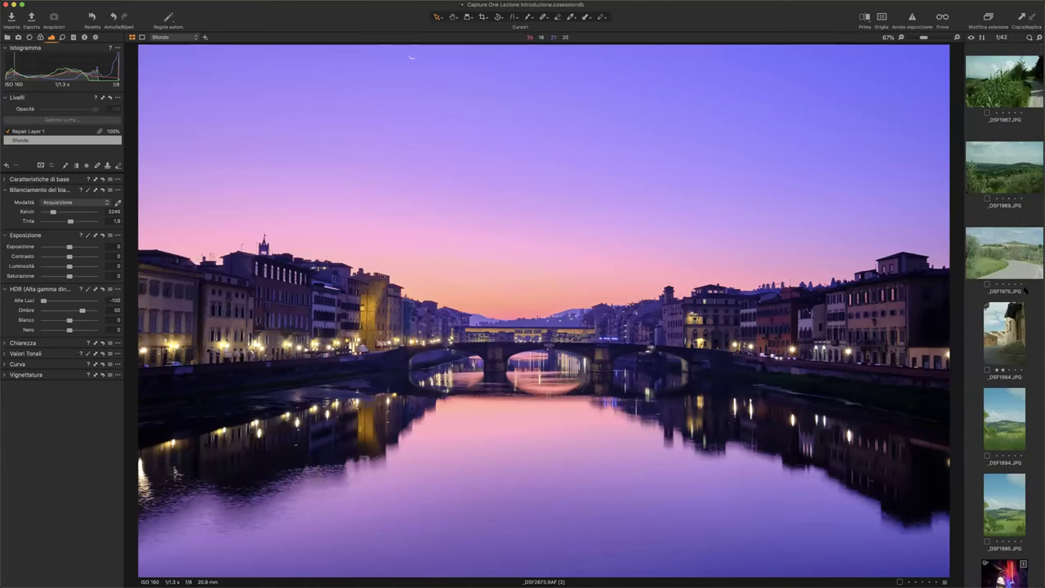
{"action": "scroll", "coordinate": [1025, 291], "scroll_direction": "down", "scroll_amount": 10}
{"action": "scroll", "coordinate": [1025, 291], "scroll_direction": "up", "scroll_amount": 3}
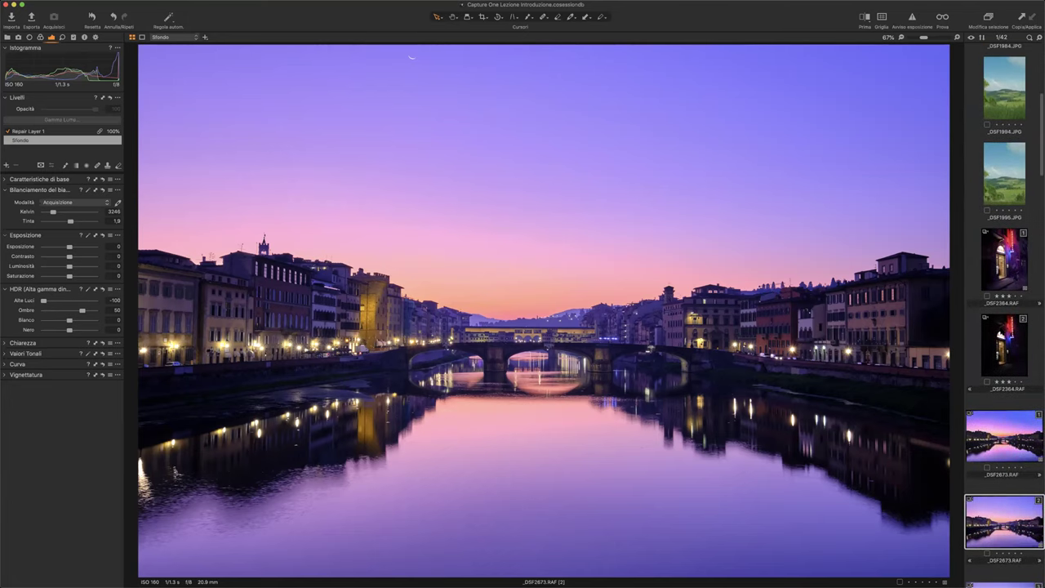
Hide and restore the thumbnail strip, then fill the main area with a grid of all 42 images.
{"action": "key", "text": "super+b"}
{"action": "key", "text": "super+b"}
{"action": "key", "text": "super+b"}
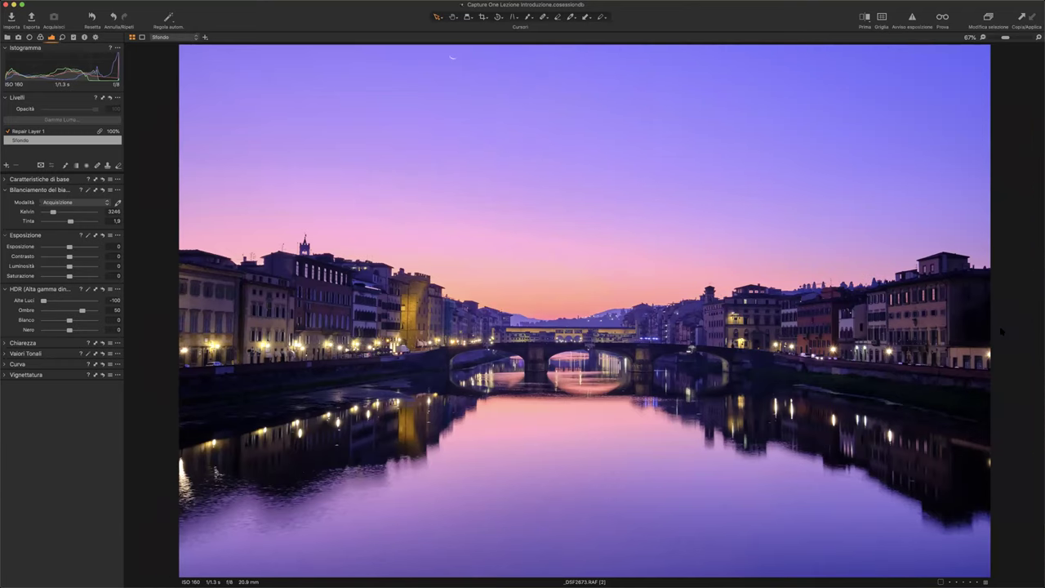
{"action": "key", "text": "super+b"}
{"action": "key", "text": "super+b"}
{"action": "key", "text": "super+b"}
{"action": "key", "text": "super+b"}
{"action": "key", "text": "alt+super+v"}
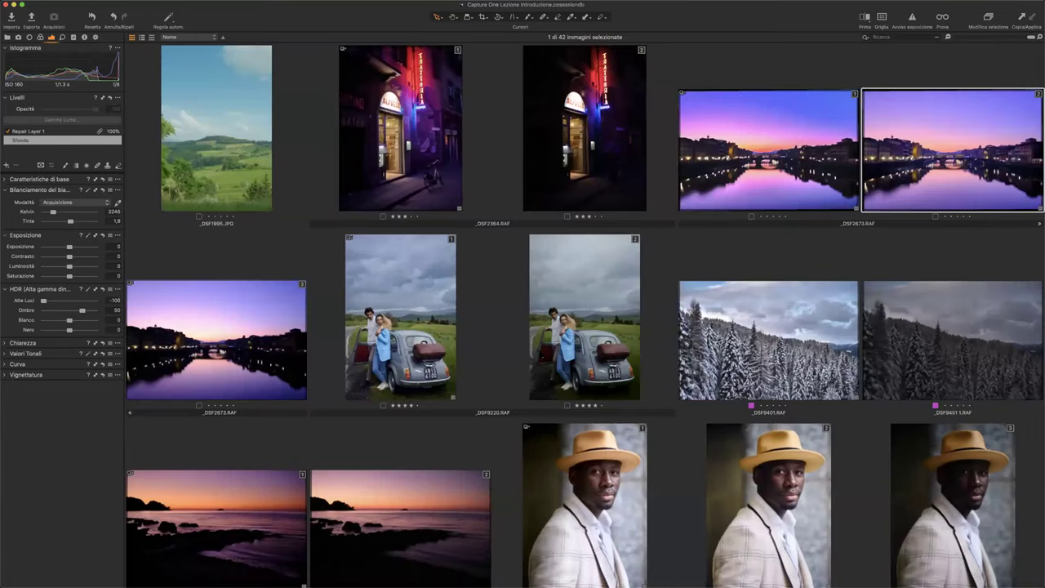
Browse the Fiat, snowy forest and Trattoria thumbnails, then open _DSF2673.RAF variant 2 full size.
{"action": "scroll", "coordinate": [387, 250], "scroll_direction": "up", "scroll_amount": 3}
{"action": "scroll", "coordinate": [542, 357], "scroll_direction": "down", "scroll_amount": 5}
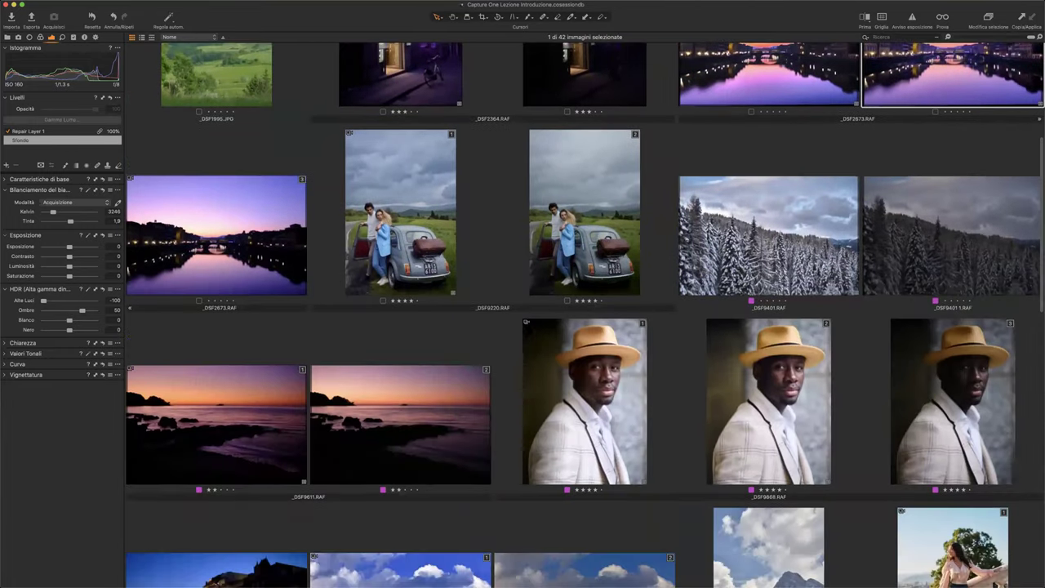
{"action": "left_click", "coordinate": [637, 249]}
{"action": "left_click", "coordinate": [801, 278]}
{"action": "left_click", "coordinate": [879, 272]}
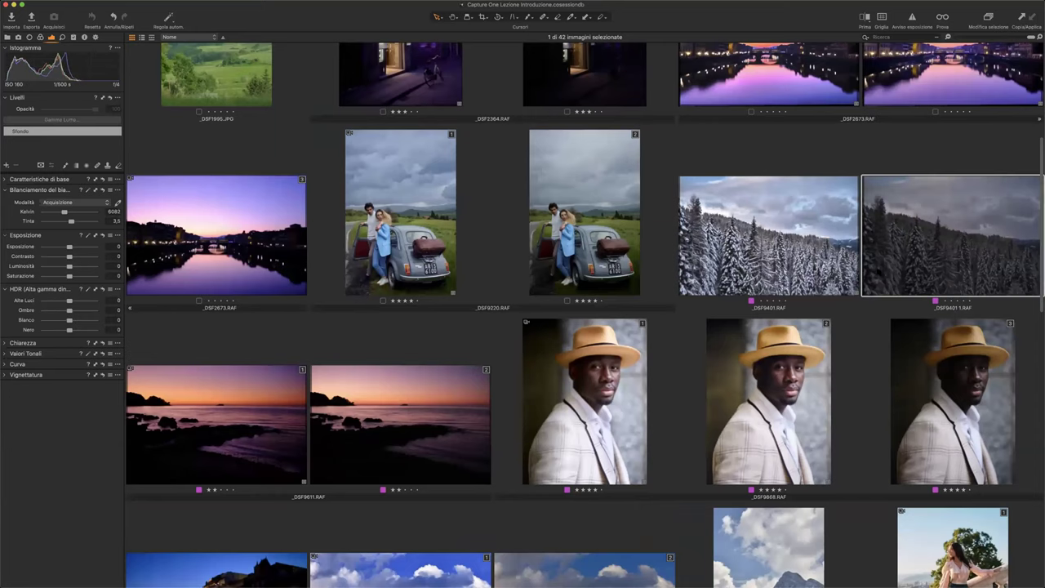
{"action": "left_click", "coordinate": [784, 272]}
{"action": "left_click", "coordinate": [585, 212]}
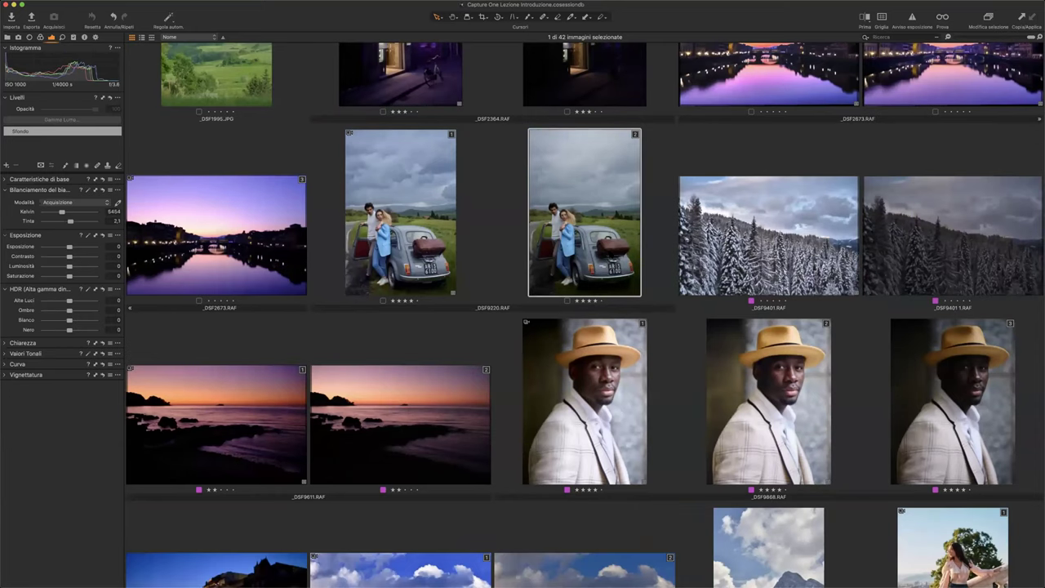
{"action": "scroll", "coordinate": [653, 318], "scroll_direction": "up", "scroll_amount": 5}
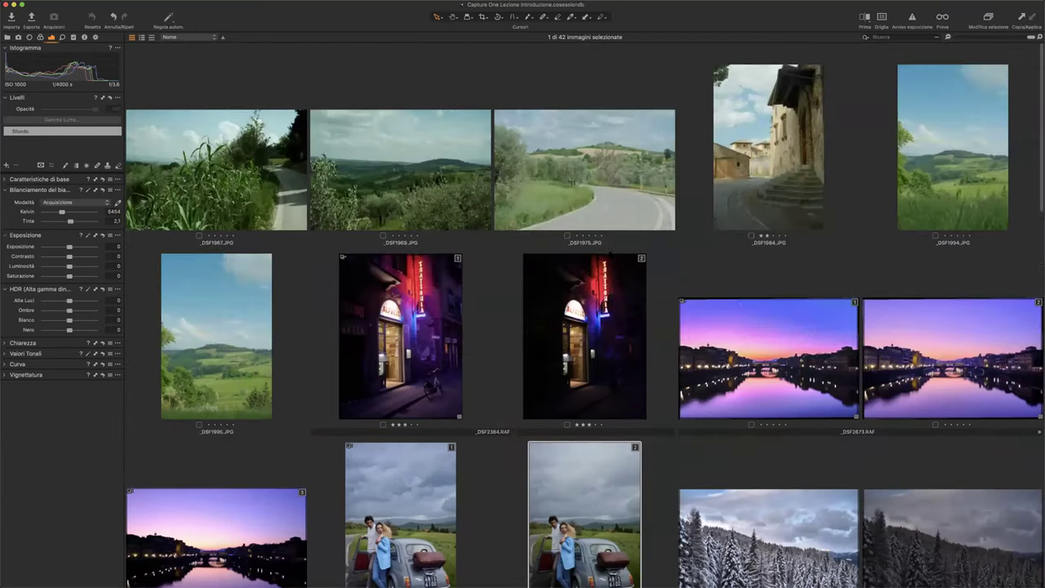
{"action": "left_click", "coordinate": [574, 280]}
{"action": "left_click", "coordinate": [840, 348]}
{"action": "left_click", "coordinate": [952, 339]}
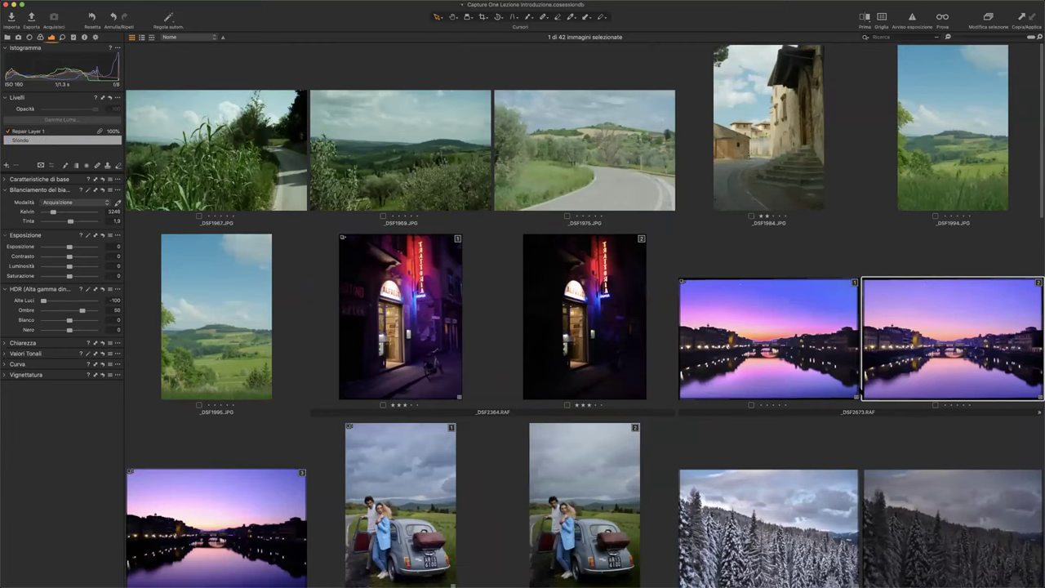
{"action": "key", "text": "super+alt+v"}
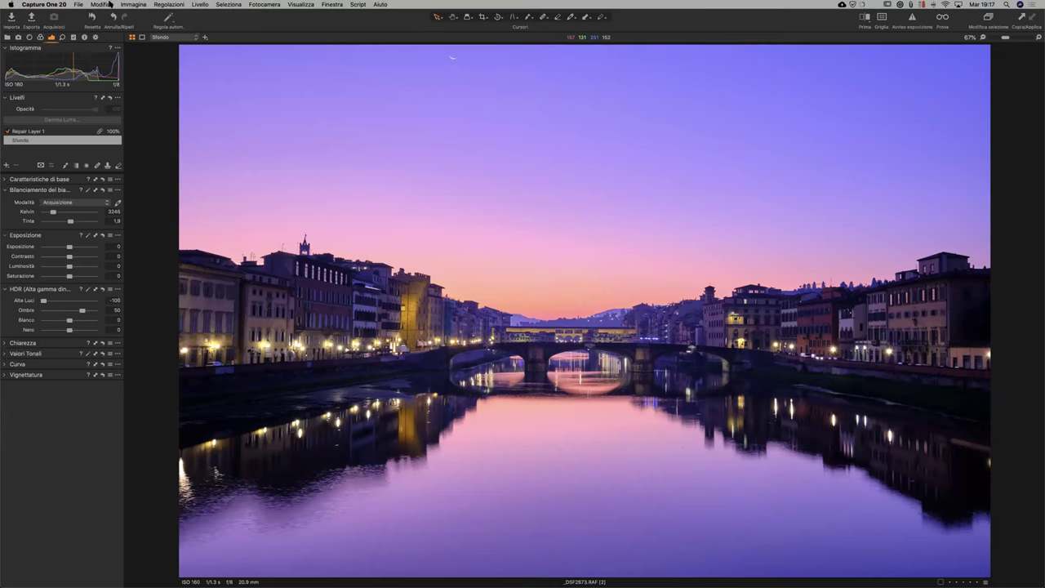
Check the Modifica menu, then search Aiuto for 'itast' to find Modifica Scelte Rapide da Tastiera.
{"action": "left_click", "coordinate": [110, 4]}
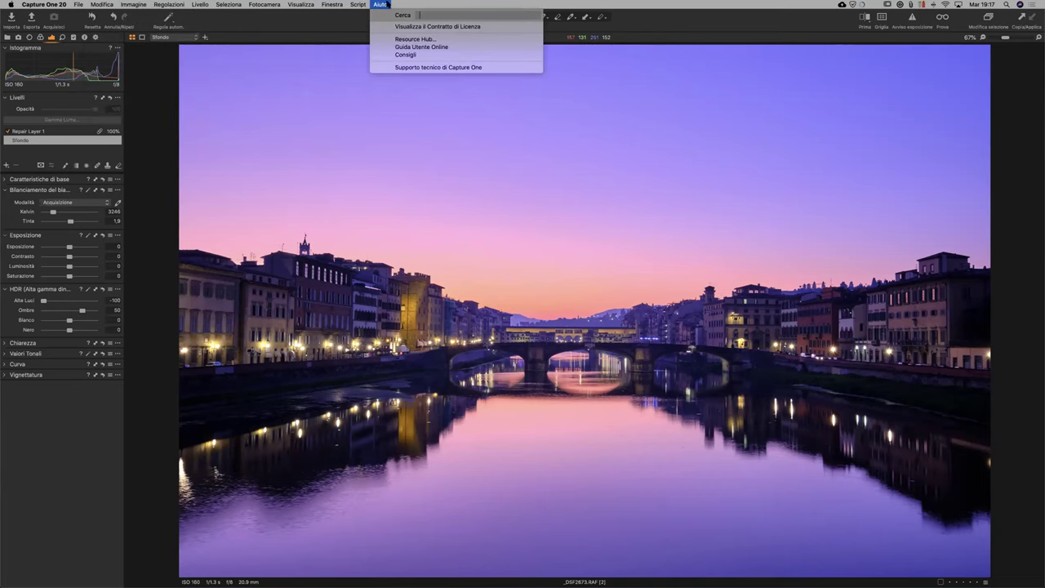
{"action": "type", "text": "i"}
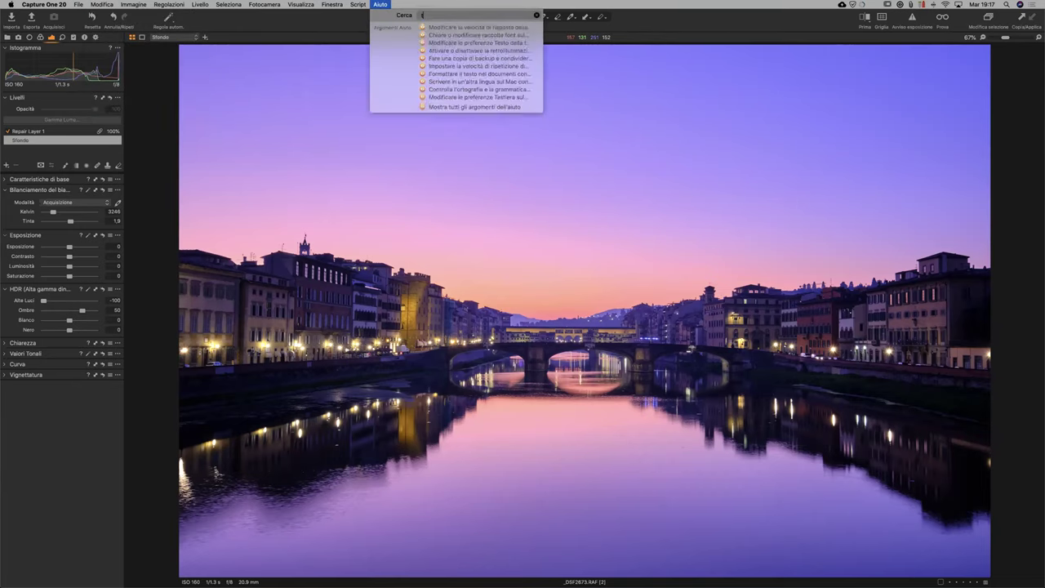
{"action": "type", "text": "t"}
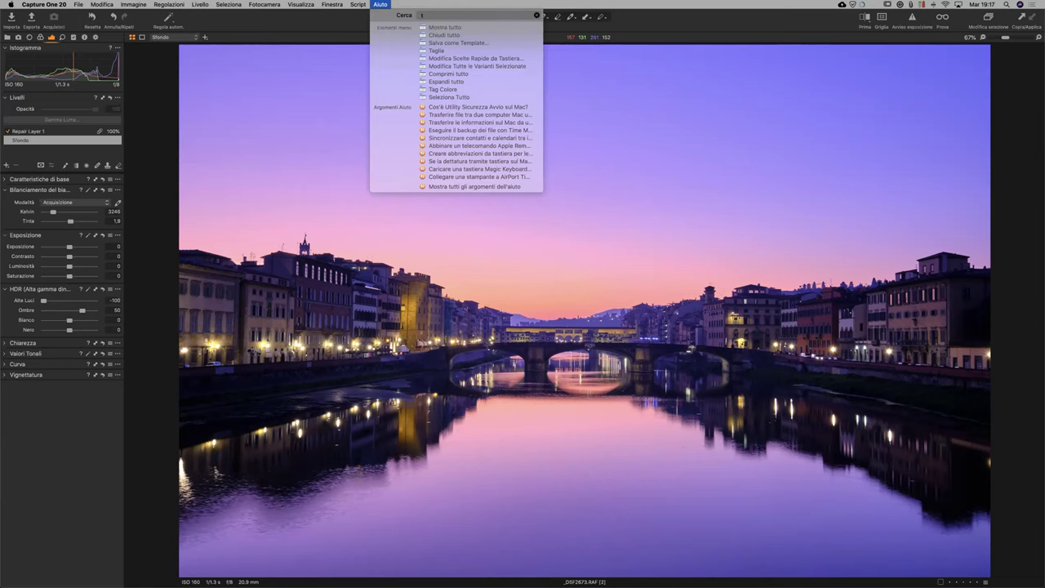
{"action": "type", "text": "ast"}
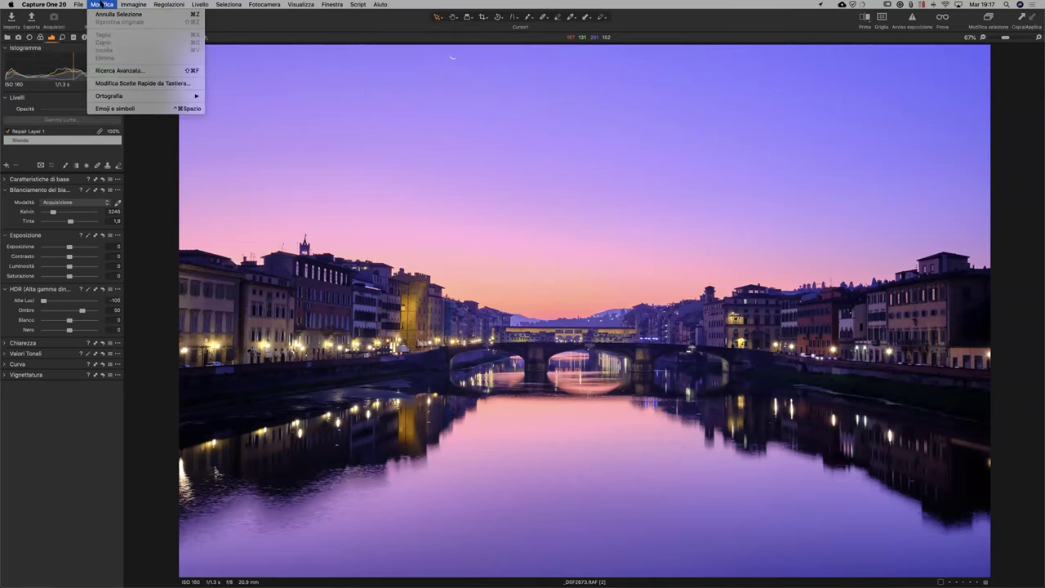
{"action": "left_click", "coordinate": [112, 84]}
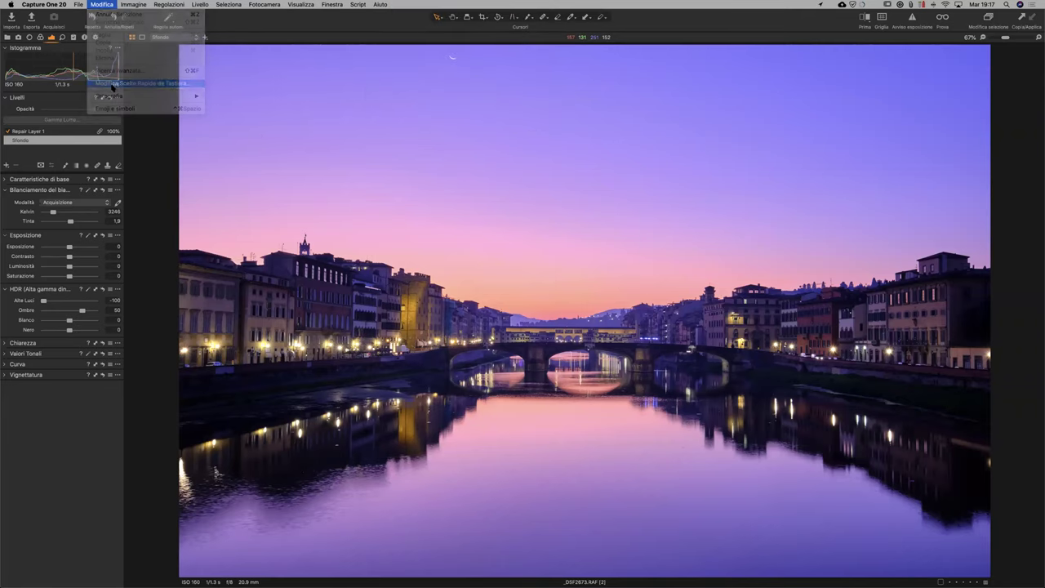
{"action": "left_click_drag", "start_coordinate": [113, 183], "coordinate": [460, 239]}
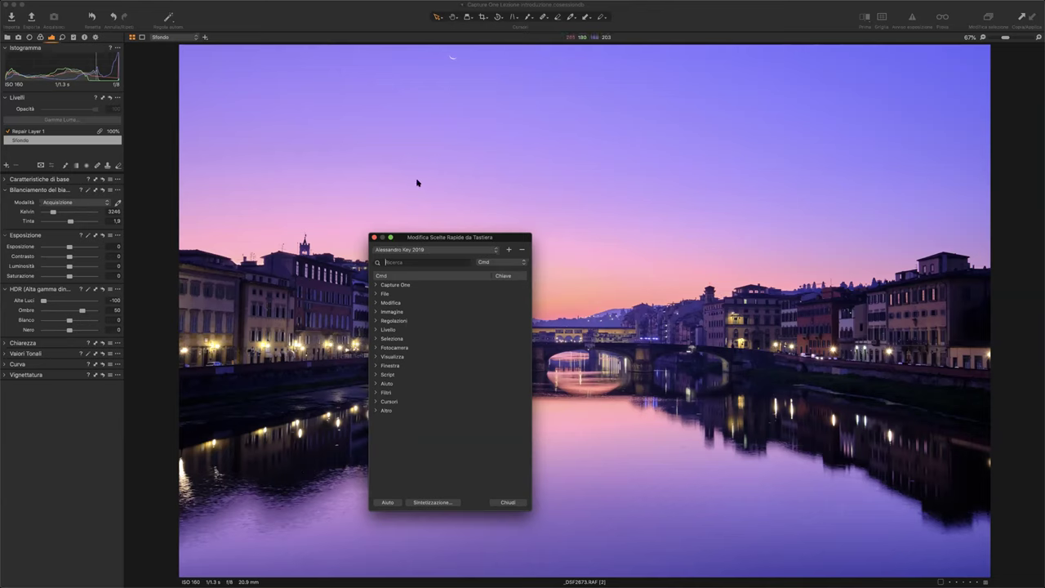
{"action": "left_click_drag", "start_coordinate": [443, 237], "coordinate": [352, 232]}
Step Esposizione down and up through 0.7 and 0.4, back to 0, then show the thumbnail grid.
{"action": "key", "text": "Escape"}
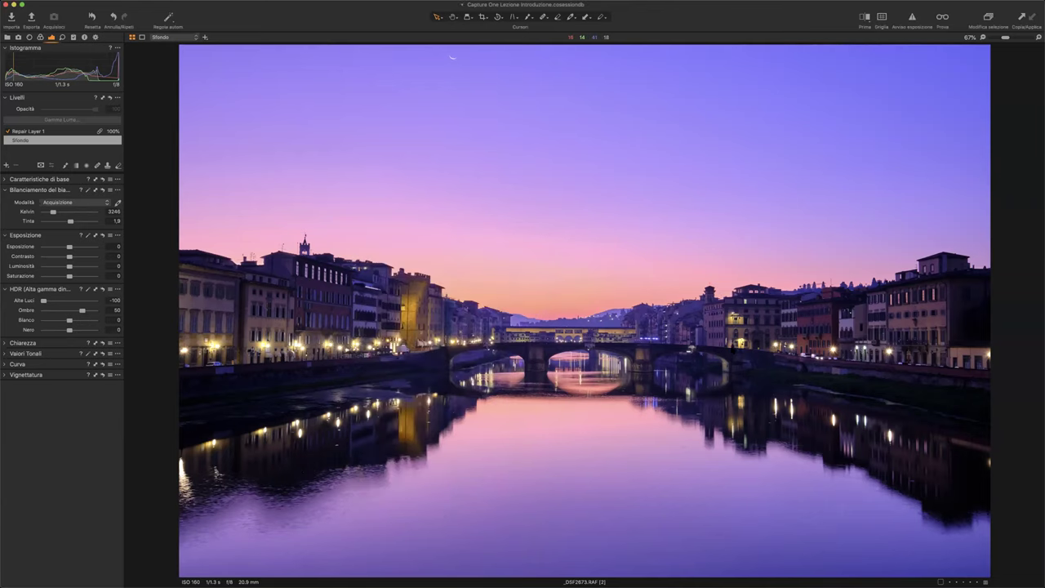
{"action": "key", "text": "q+Left"}
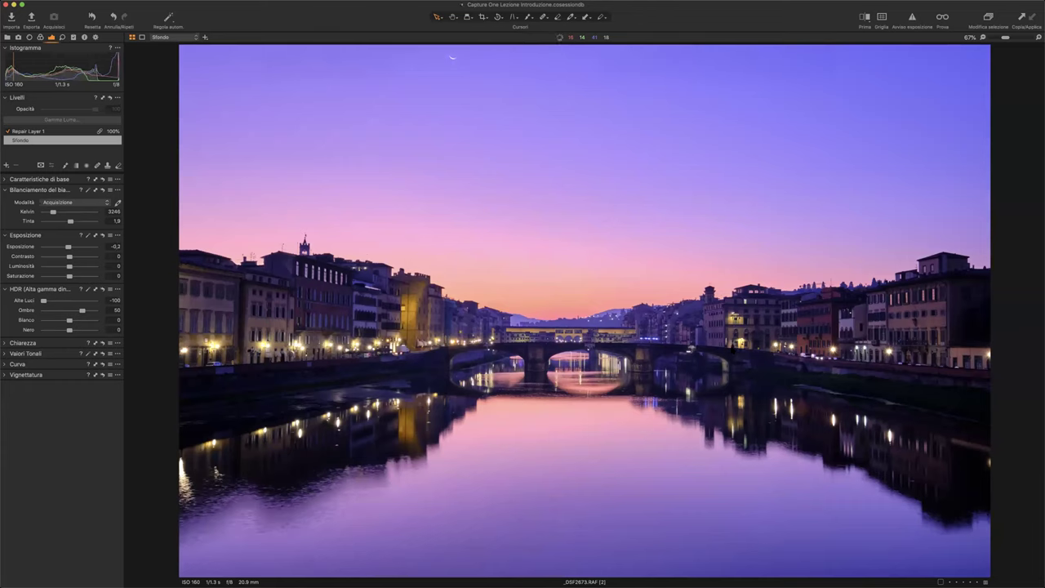
{"action": "key", "text": "Right"}
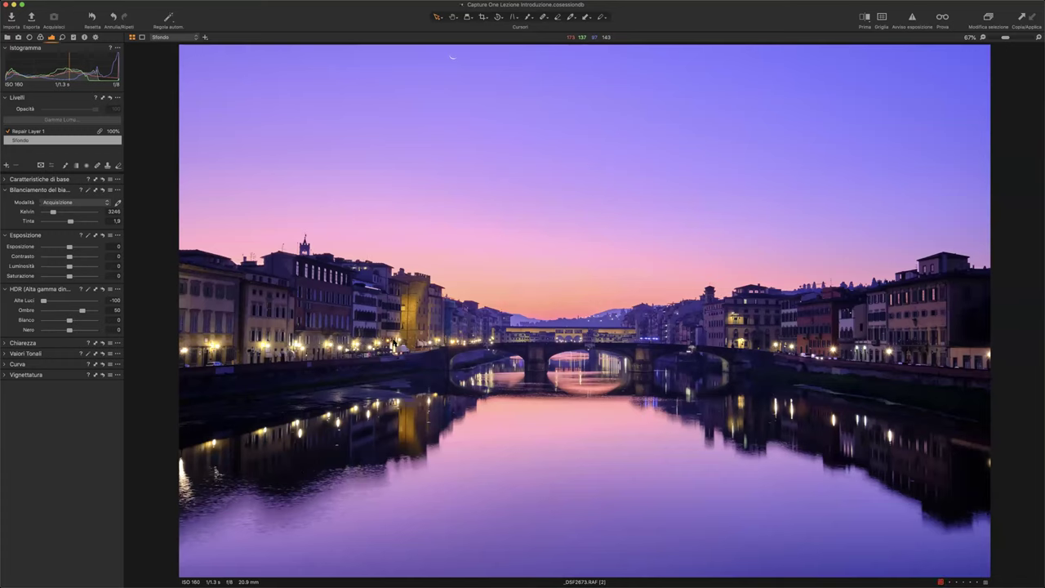
{"action": "key", "text": "Right"}
{"action": "key", "text": "Right"}
{"action": "key", "text": "Right"}
{"action": "key", "text": "Right"}
{"action": "key", "text": "Right"}
{"action": "key", "text": "Right"}
{"action": "key", "text": "Left"}
{"action": "key", "text": "Left"}
{"action": "key", "text": "Left"}
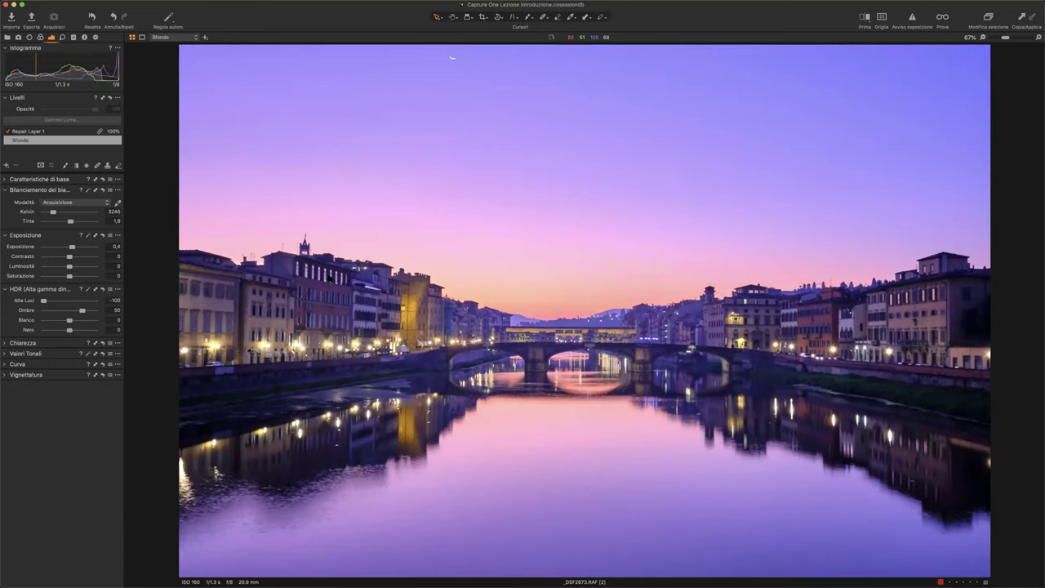
{"action": "key", "text": "Left"}
{"action": "key", "text": "Left"}
{"action": "key", "text": "Left"}
{"action": "key", "text": "Left"}
{"action": "key", "text": "Left"}
{"action": "key", "text": "Left"}
{"action": "key", "text": "Right"}
{"action": "key", "text": "Right"}
{"action": "key", "text": "Right"}
{"action": "key", "text": "Right"}
{"action": "key", "text": "Right"}
{"action": "key", "text": "Right"}
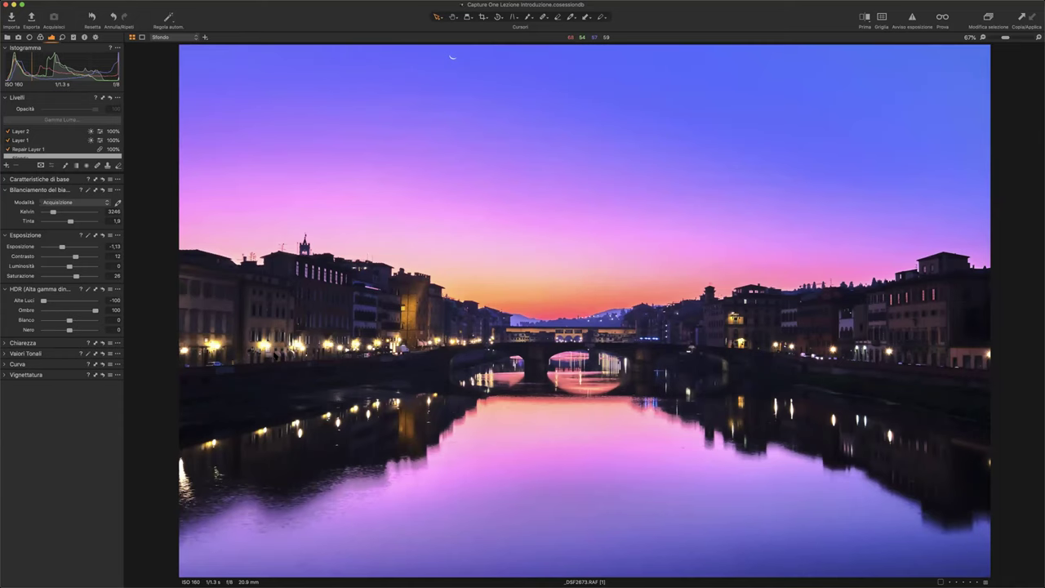
{"action": "key", "text": "super+alt+v"}
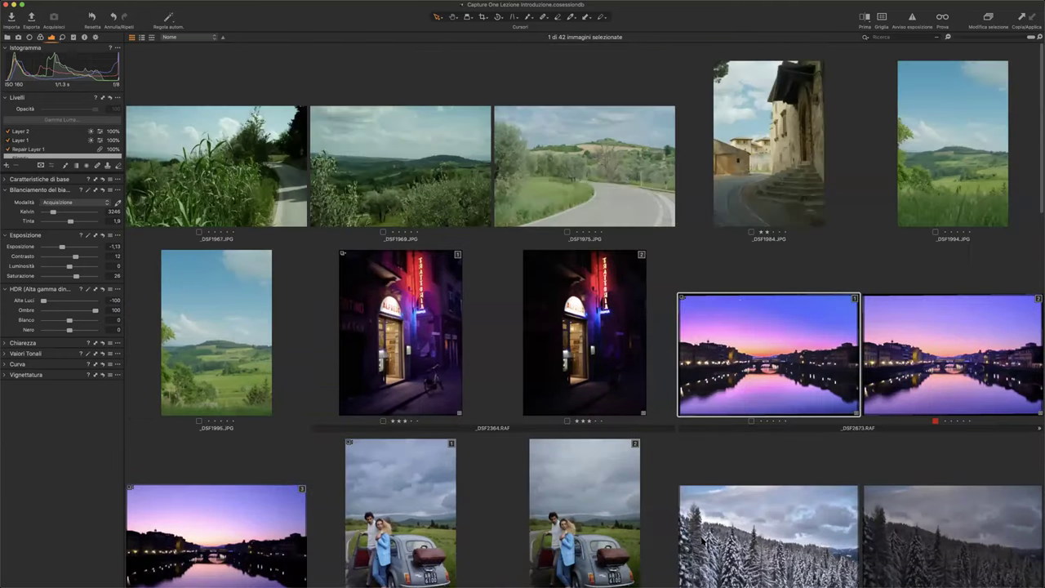
Browse past the car and snowy forest photos and select the first _DSF9611 sunset seascape variant.
{"action": "scroll", "coordinate": [703, 541], "scroll_direction": "down", "scroll_amount": 1}
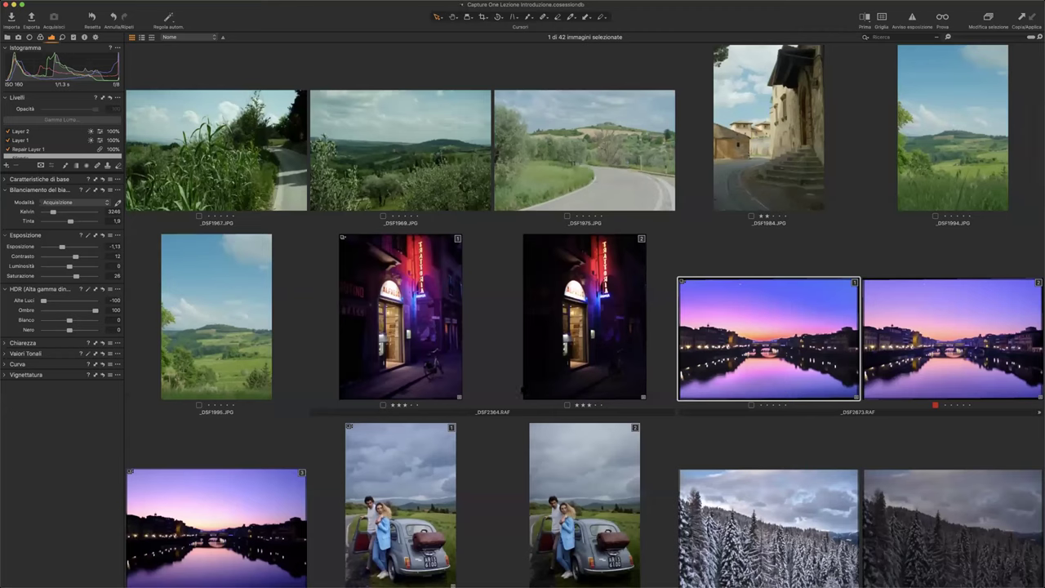
{"action": "scroll", "coordinate": [494, 386], "scroll_direction": "down", "scroll_amount": 5}
{"action": "scroll", "coordinate": [494, 386], "scroll_direction": "down", "scroll_amount": 5}
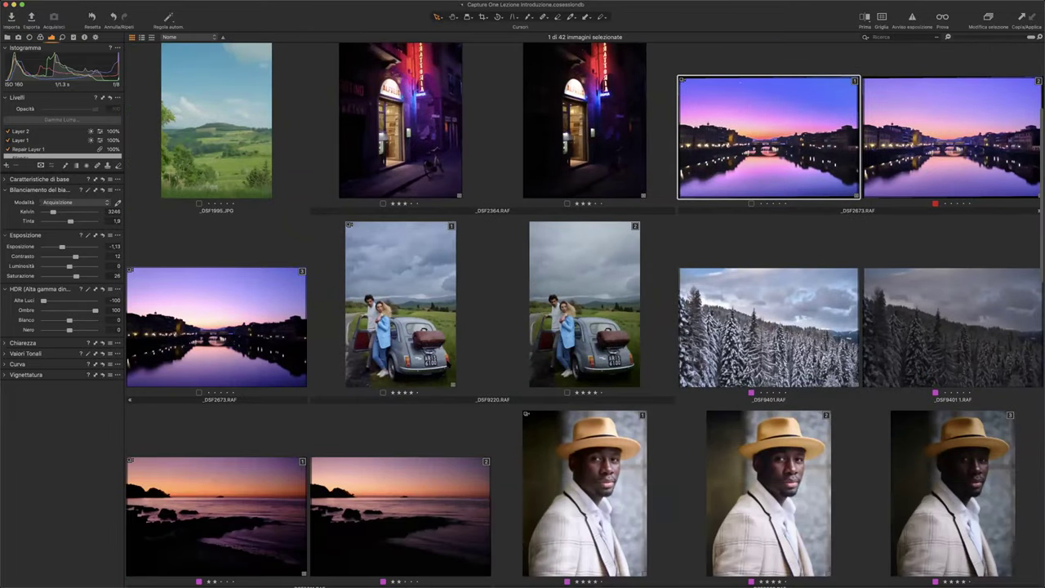
{"action": "left_click", "coordinate": [408, 326]}
{"action": "left_click", "coordinate": [585, 326]}
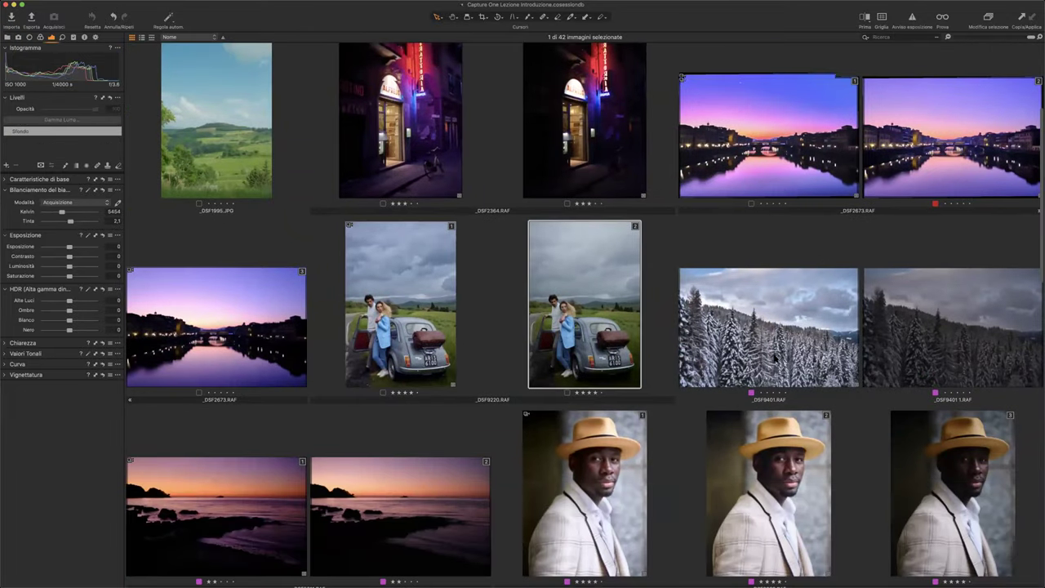
{"action": "scroll", "coordinate": [775, 358], "scroll_direction": "down", "scroll_amount": 2}
{"action": "left_click", "coordinate": [764, 296]}
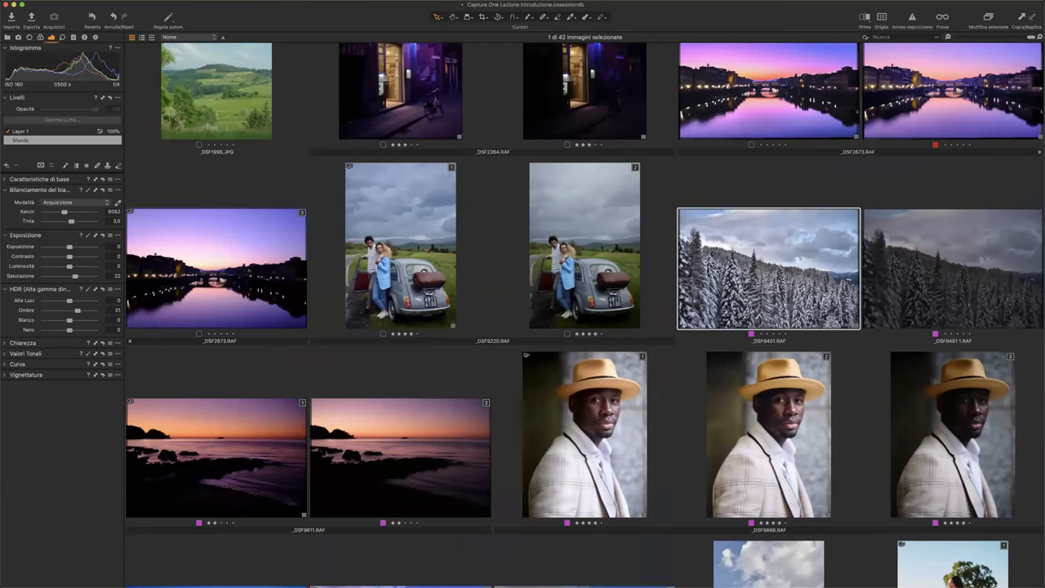
{"action": "left_click", "coordinate": [216, 457]}
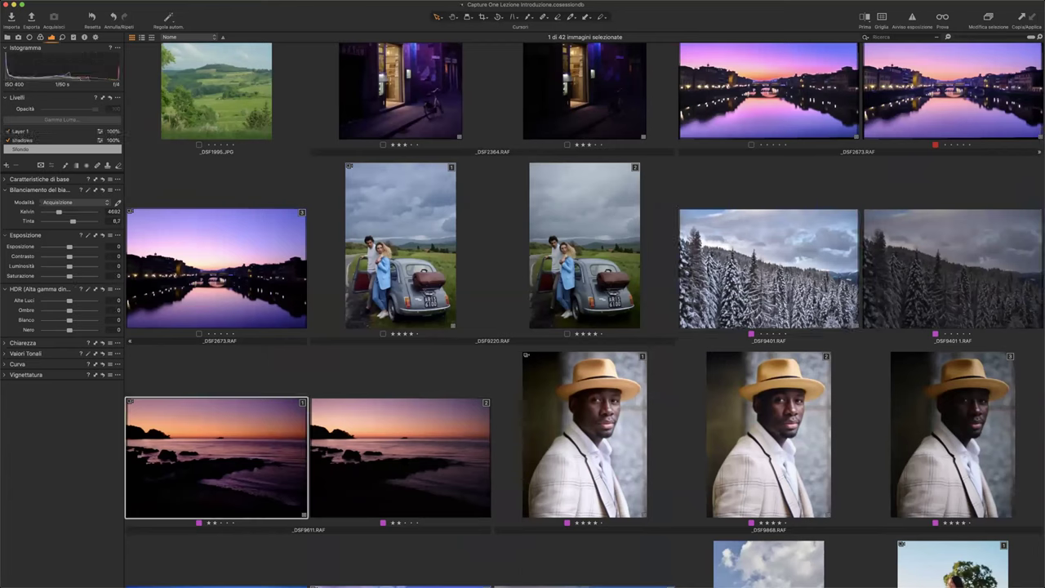
{"action": "left_click", "coordinate": [437, 452]}
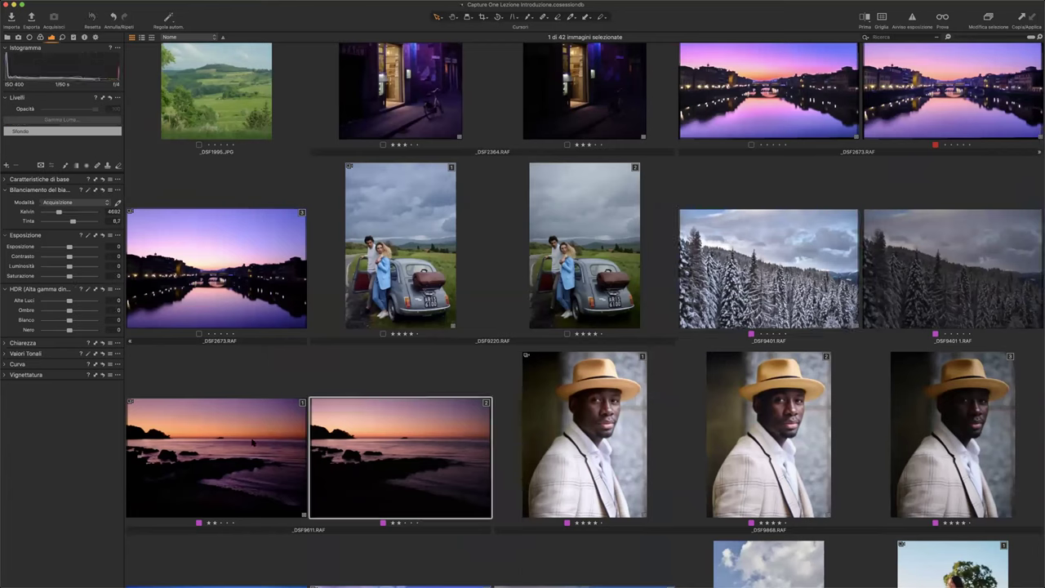
{"action": "left_click", "coordinate": [251, 442]}
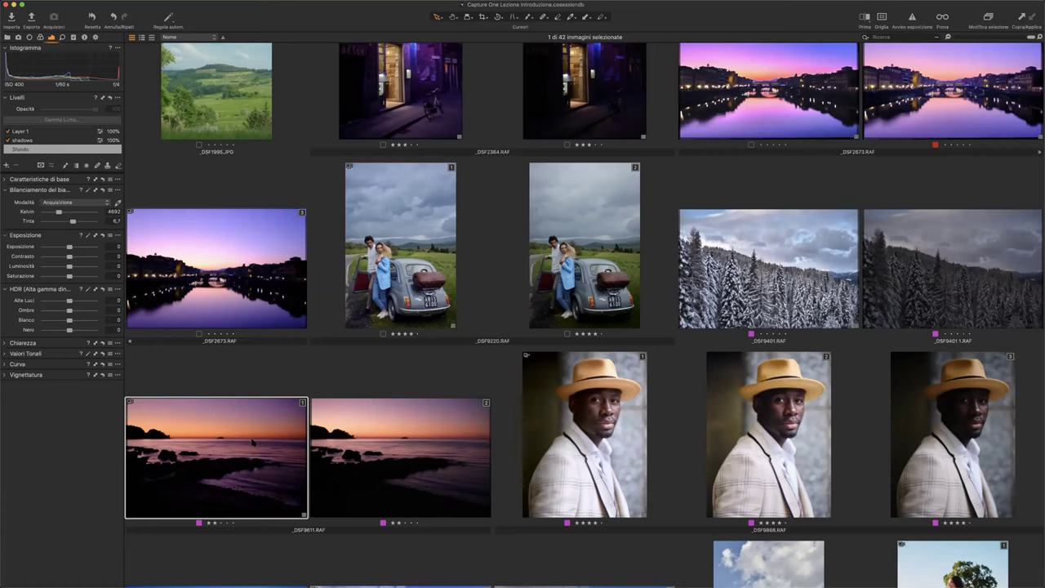
{"action": "key", "text": "Right"}
{"action": "key", "text": "Left"}
Show the Exposure tool tab and expand the Curva tool.
{"action": "left_click", "coordinate": [40, 37]}
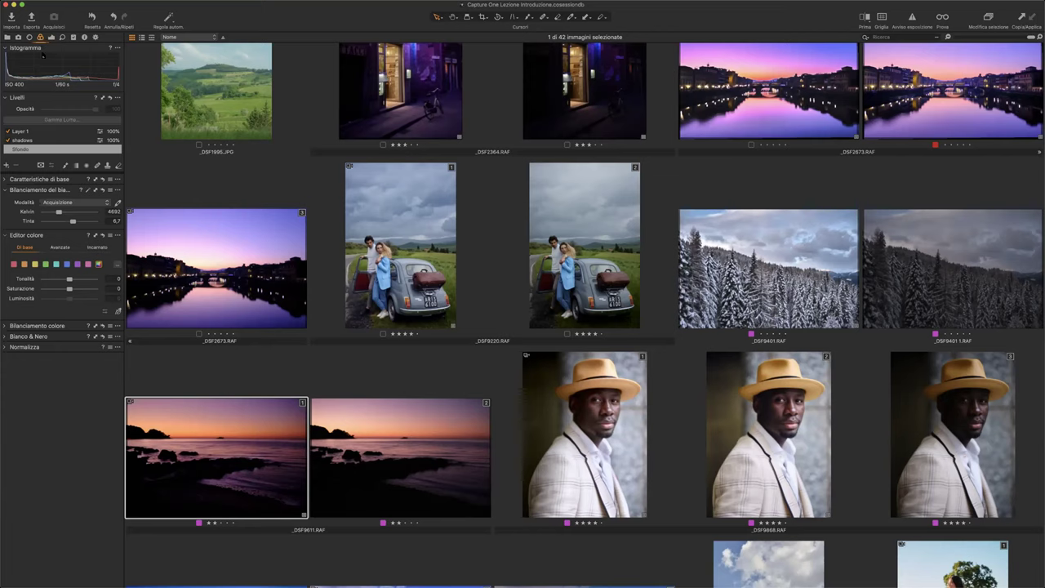
{"action": "left_click", "coordinate": [50, 38]}
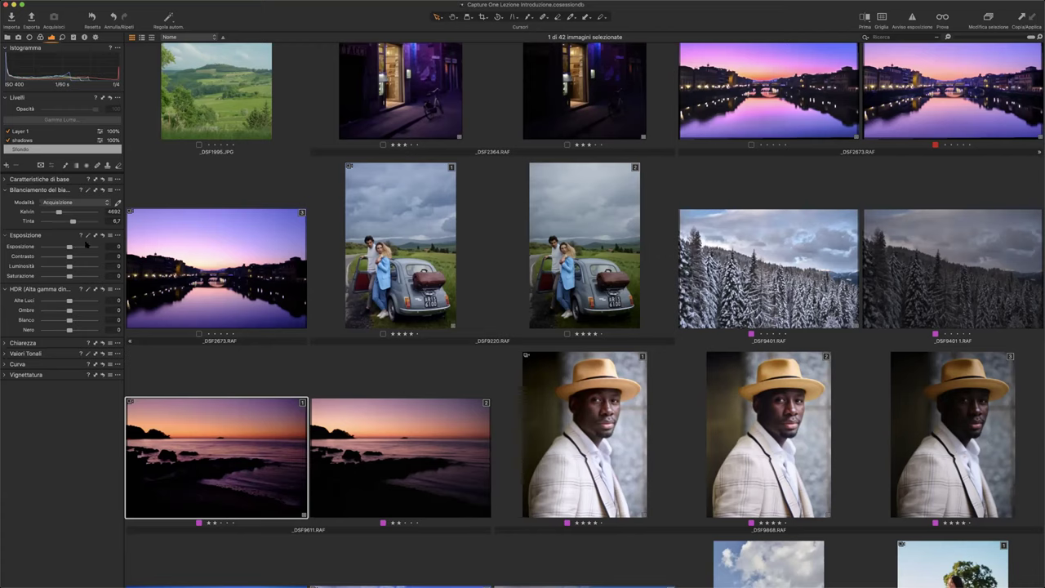
{"action": "left_click", "coordinate": [9, 364]}
Lift an RGB curve point on the first _DSF9611 variant, then raise the second variant's curve too.
{"action": "left_click", "coordinate": [26, 441]}
{"action": "left_click_drag", "start_coordinate": [39, 429], "coordinate": [61, 410]}
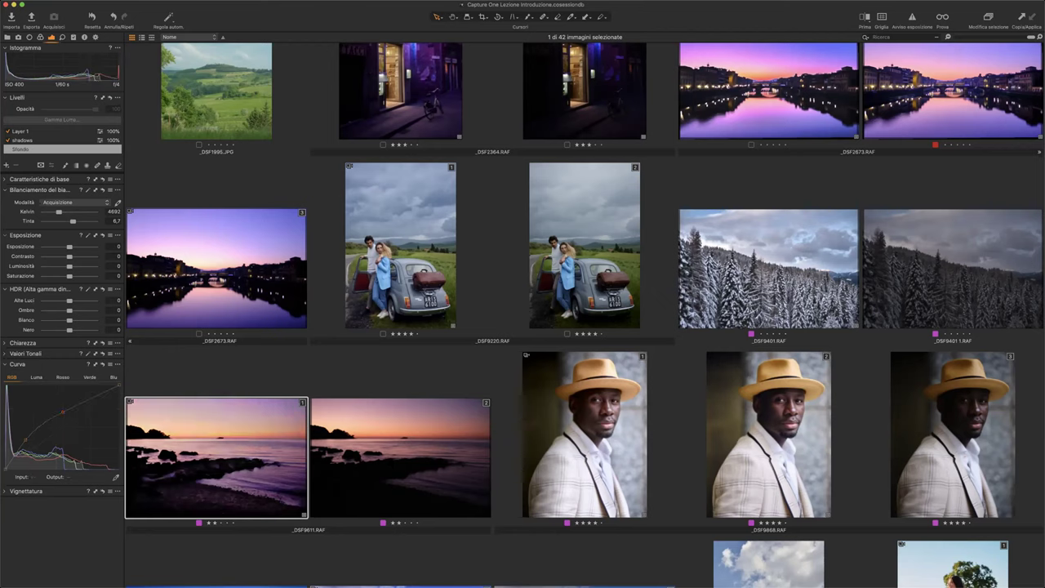
{"action": "key", "text": "Right"}
{"action": "left_click_drag", "start_coordinate": [76, 415], "coordinate": [79, 410]}
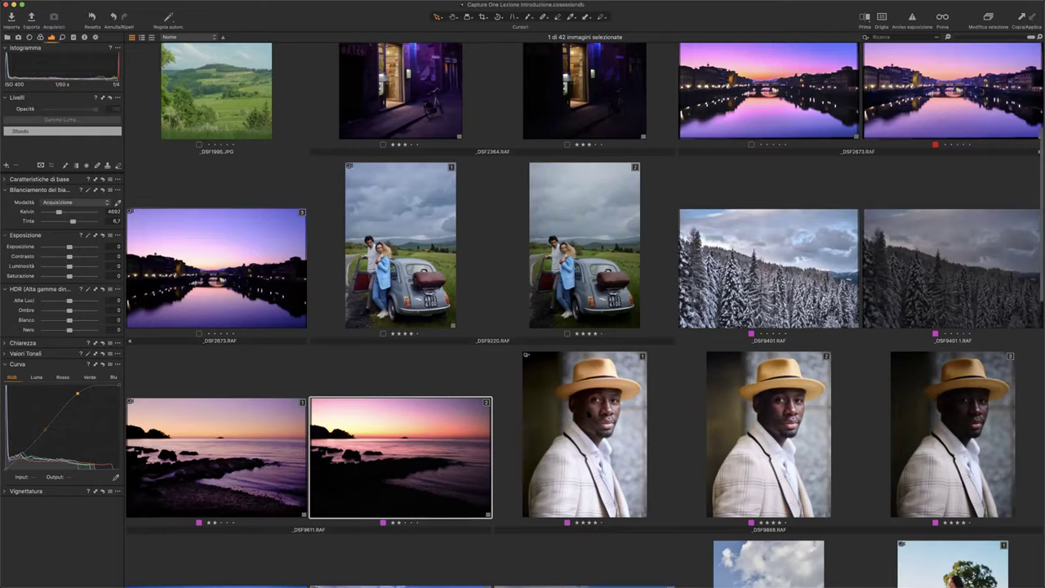
{"action": "scroll", "coordinate": [592, 413], "scroll_direction": "down", "scroll_amount": 3}
{"action": "scroll", "coordinate": [588, 414], "scroll_direction": "up", "scroll_amount": 5}
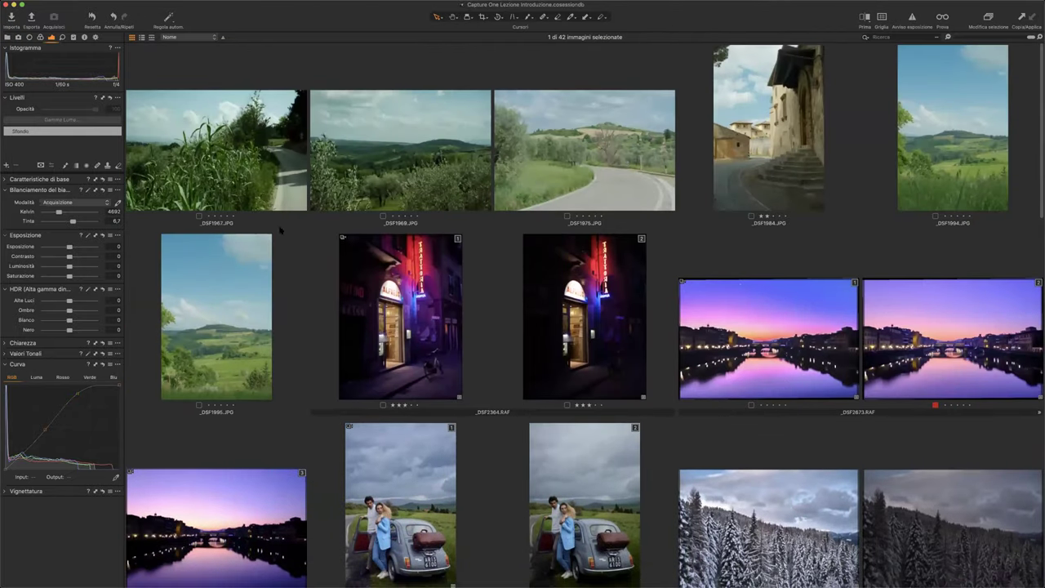
Select the three Tuscany photos _DSF1975, _DSF1984 and _DSF1994 and view them side by side.
{"action": "left_click", "coordinate": [218, 183]}
{"action": "left_click", "coordinate": [570, 158]}
{"action": "left_click", "coordinate": [739, 204], "text": "shift"}
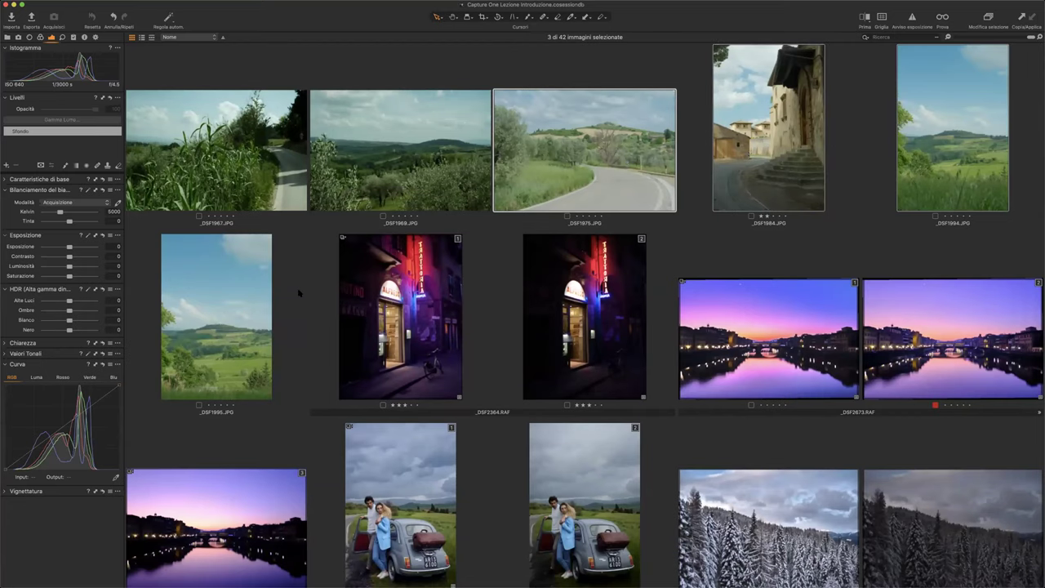
{"action": "key", "text": "super+alt+v"}
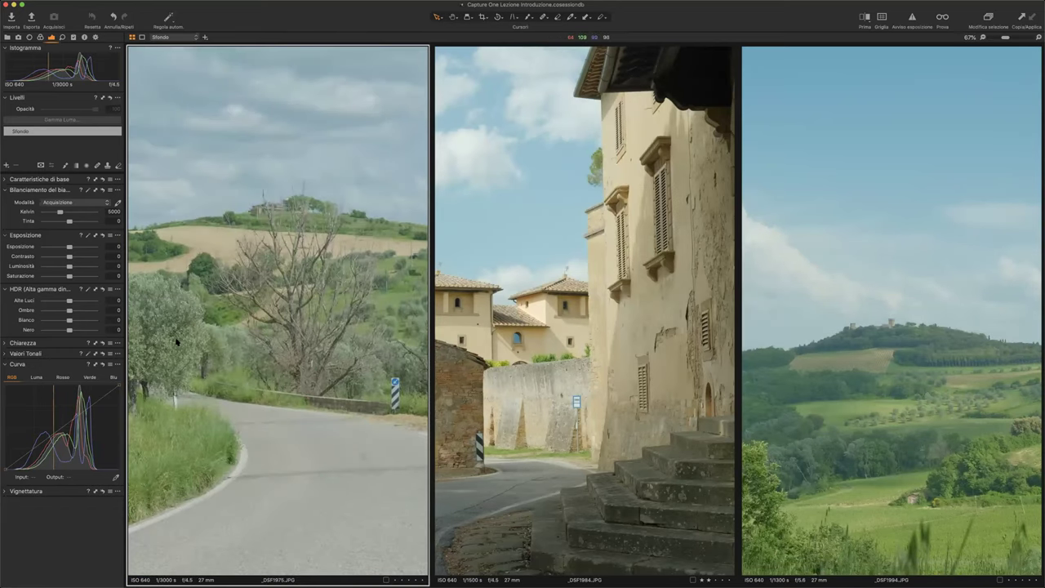
Switch Curva to Luma and lift the curve to brighten the road and building photos.
{"action": "left_click", "coordinate": [39, 378]}
{"action": "left_click_drag", "start_coordinate": [27, 464], "coordinate": [28, 457]}
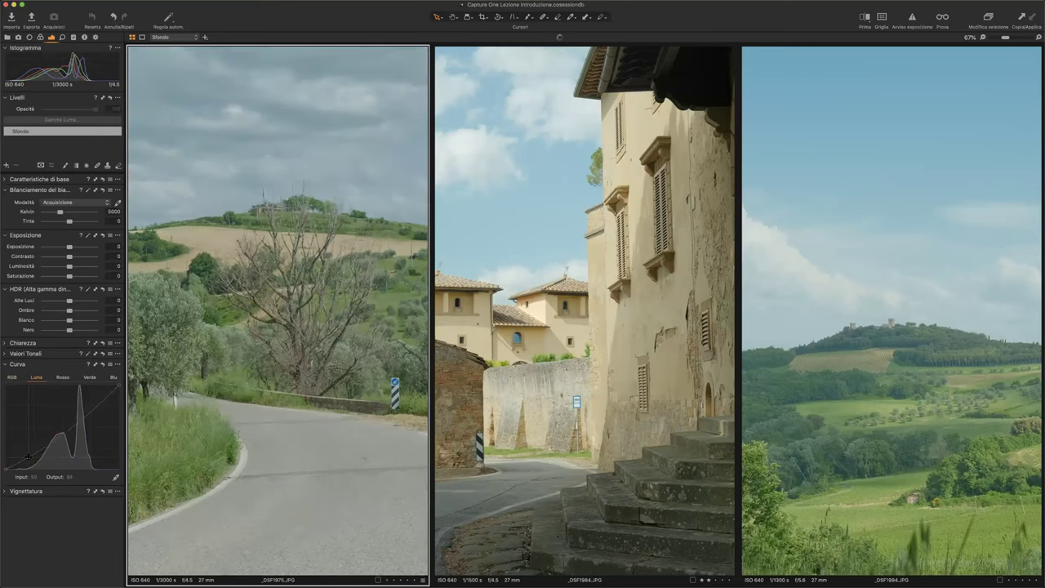
{"action": "left_click_drag", "start_coordinate": [68, 430], "coordinate": [98, 394]}
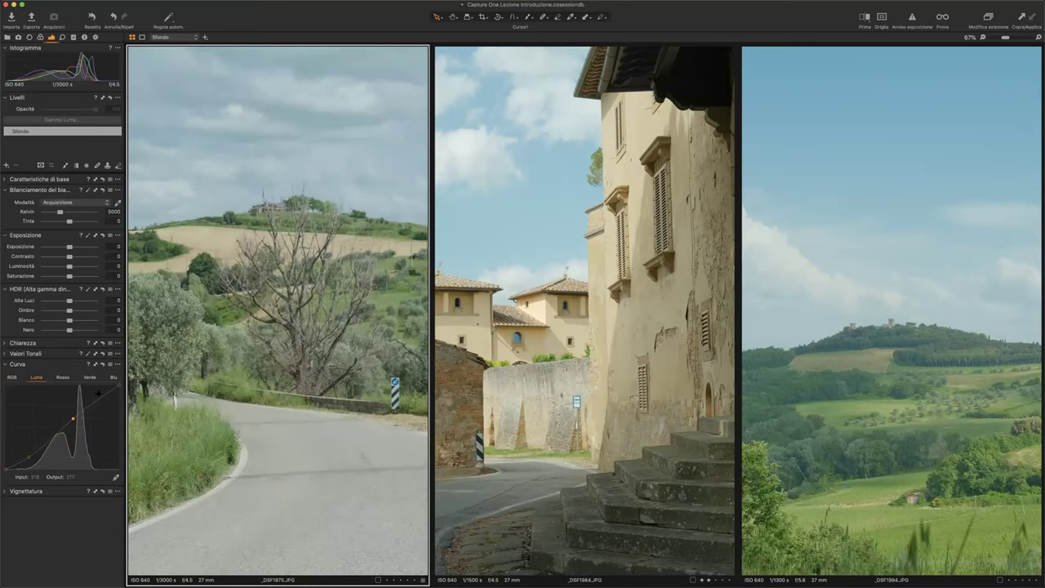
{"action": "left_click", "coordinate": [520, 419]}
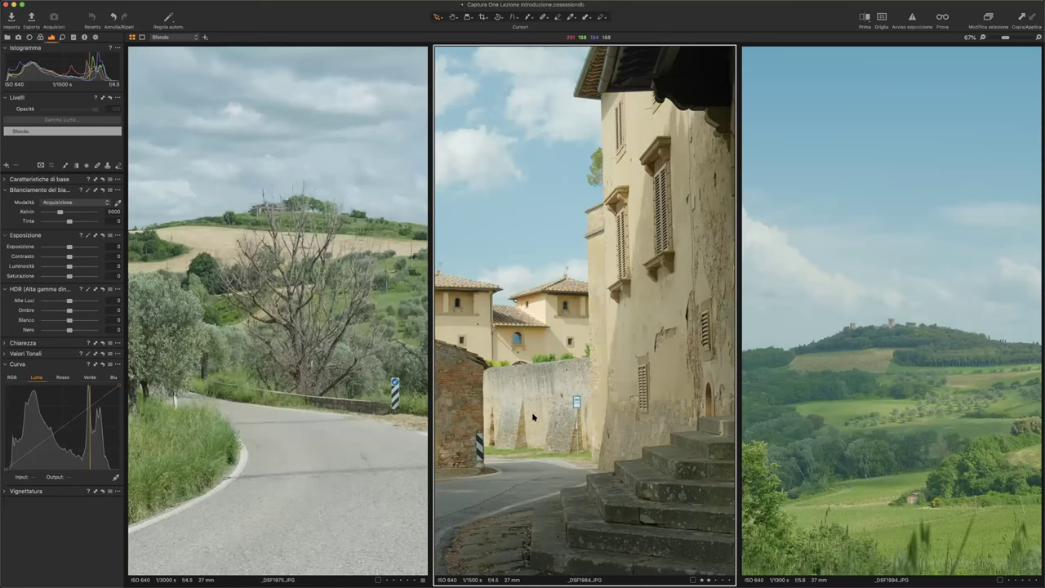
{"action": "left_click", "coordinate": [22, 459]}
{"action": "left_click_drag", "start_coordinate": [92, 409], "coordinate": [93, 398]}
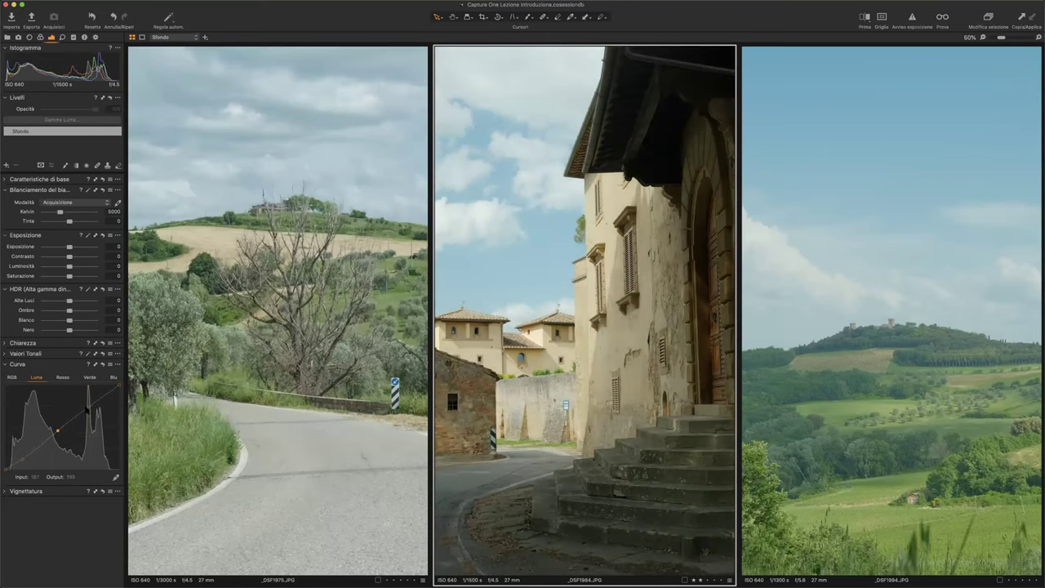
Add a highlight point to the hillside photo's Luma curve, then return to the thumbnail grid.
{"action": "left_click", "coordinate": [864, 390]}
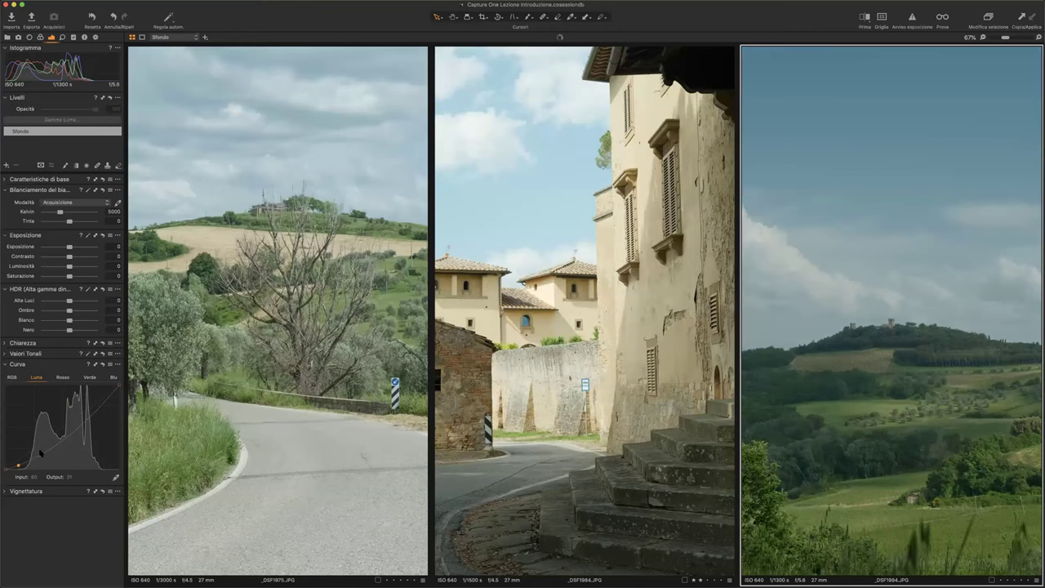
{"action": "left_click_drag", "start_coordinate": [65, 423], "coordinate": [68, 416]}
{"action": "key", "text": "super+z"}
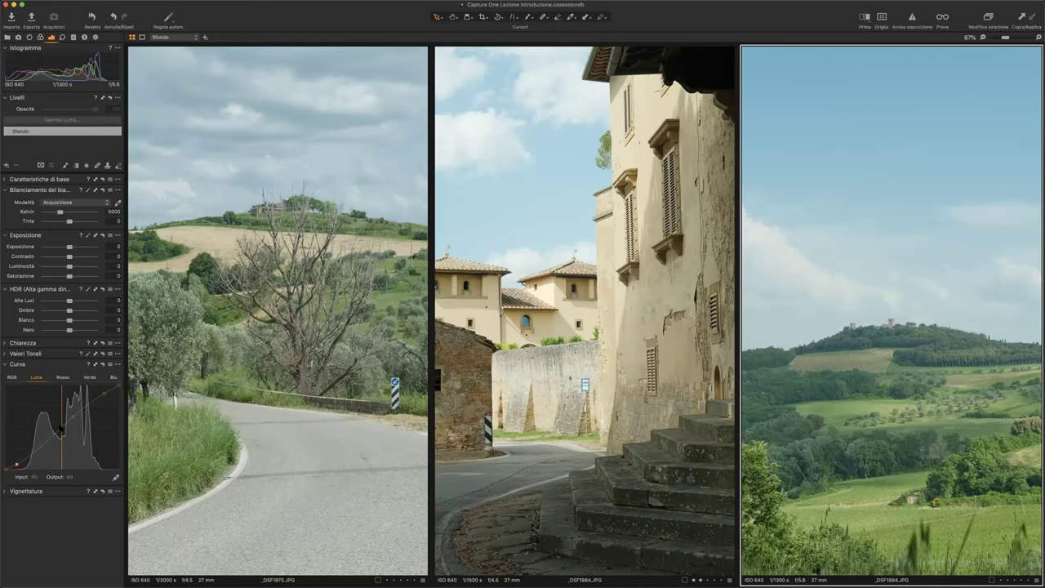
{"action": "left_click", "coordinate": [100, 397]}
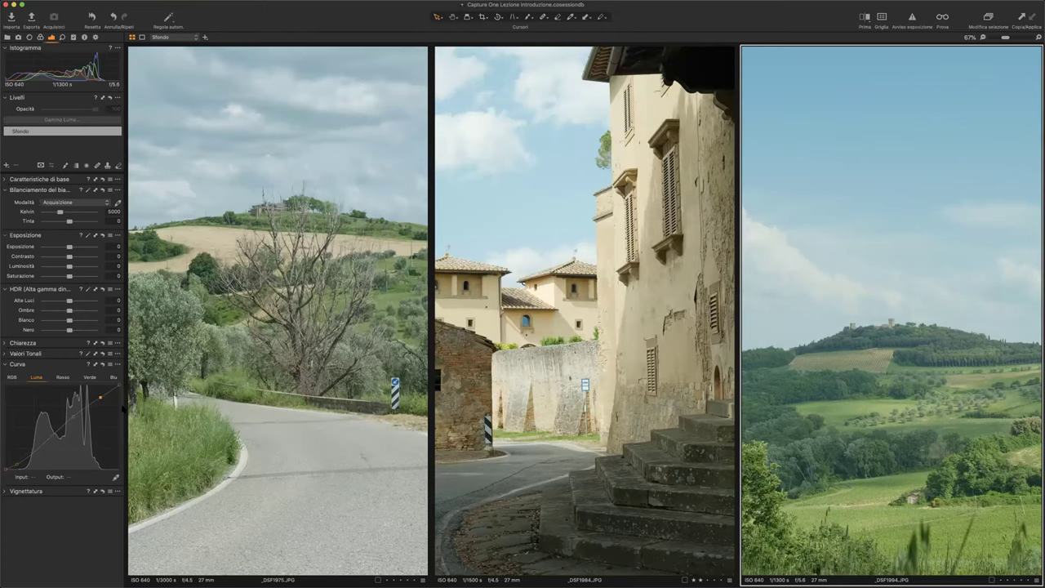
{"action": "key", "text": "alt+super+v"}
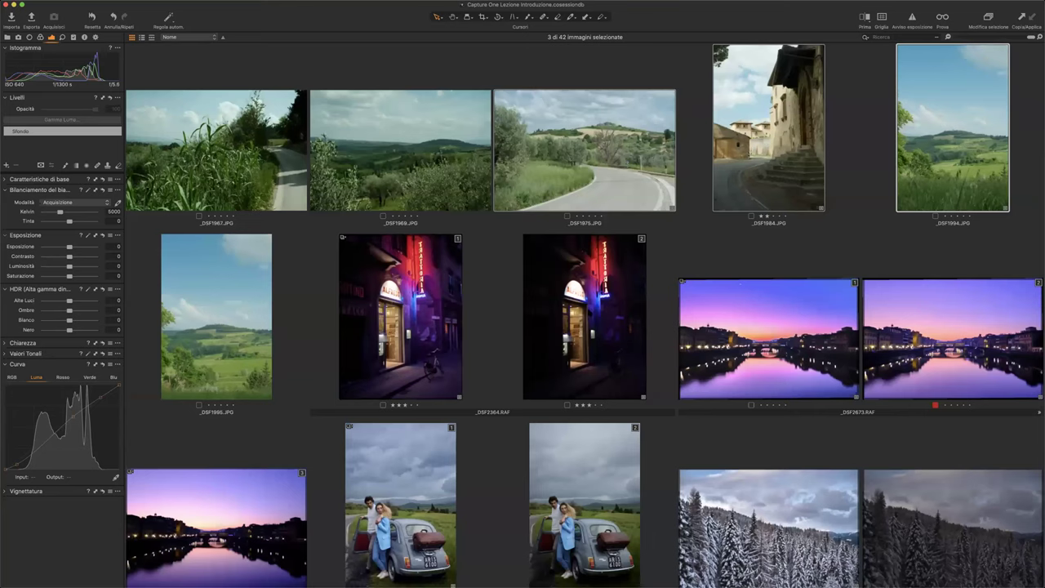
Find the unedited red-coat portrait variant 3 and open it alone, fitted to the viewer.
{"action": "left_click", "coordinate": [580, 319]}
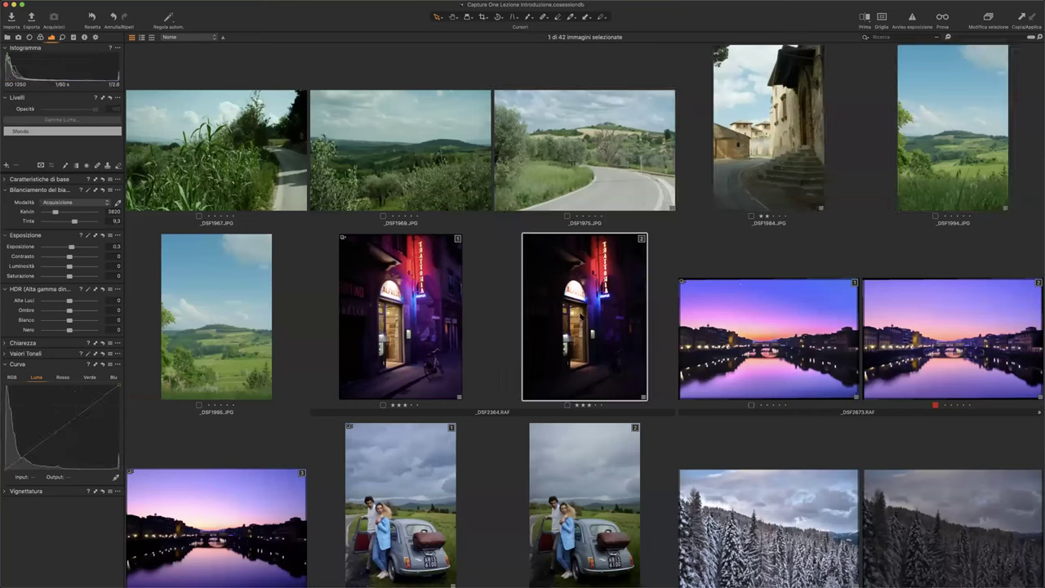
{"action": "left_click", "coordinate": [458, 199]}
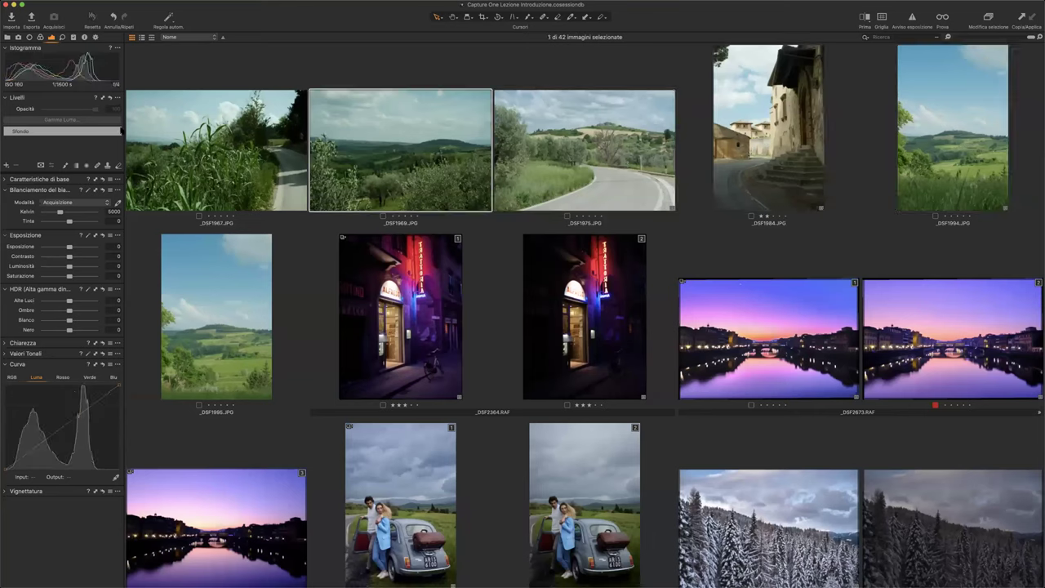
{"action": "scroll", "coordinate": [531, 327], "scroll_direction": "down", "scroll_amount": 5}
{"action": "scroll", "coordinate": [531, 327], "scroll_direction": "down", "scroll_amount": 10}
{"action": "scroll", "coordinate": [529, 426], "scroll_direction": "down", "scroll_amount": 5}
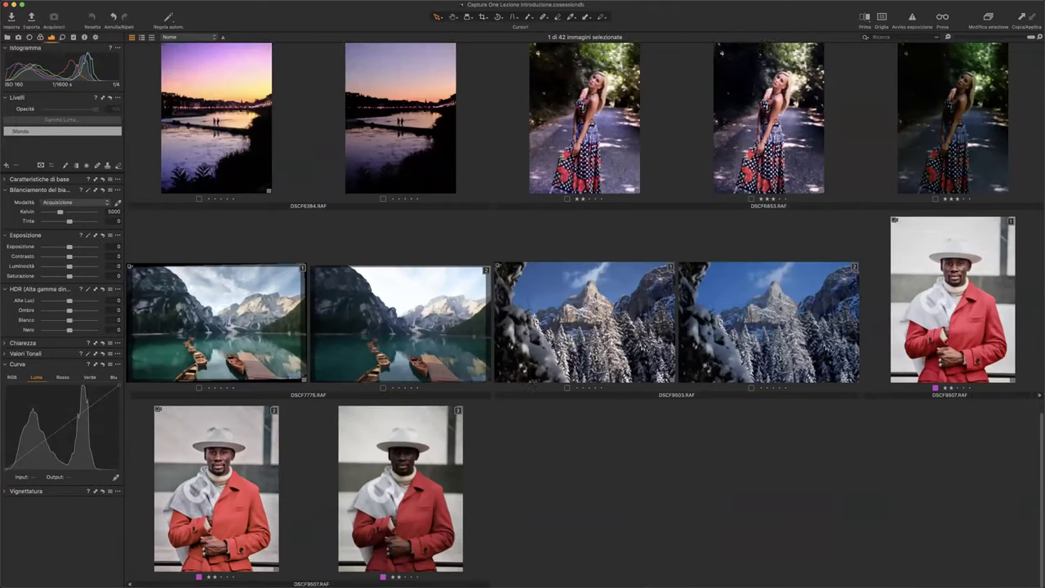
{"action": "left_click", "coordinate": [415, 463]}
{"action": "double_click", "coordinate": [413, 461]}
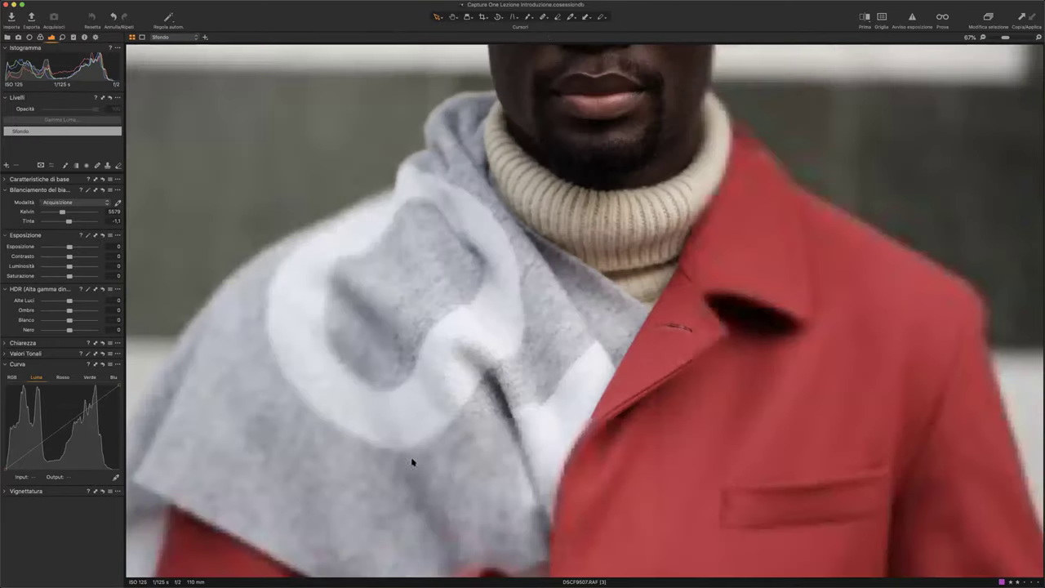
{"action": "left_click", "coordinate": [565, 350]}
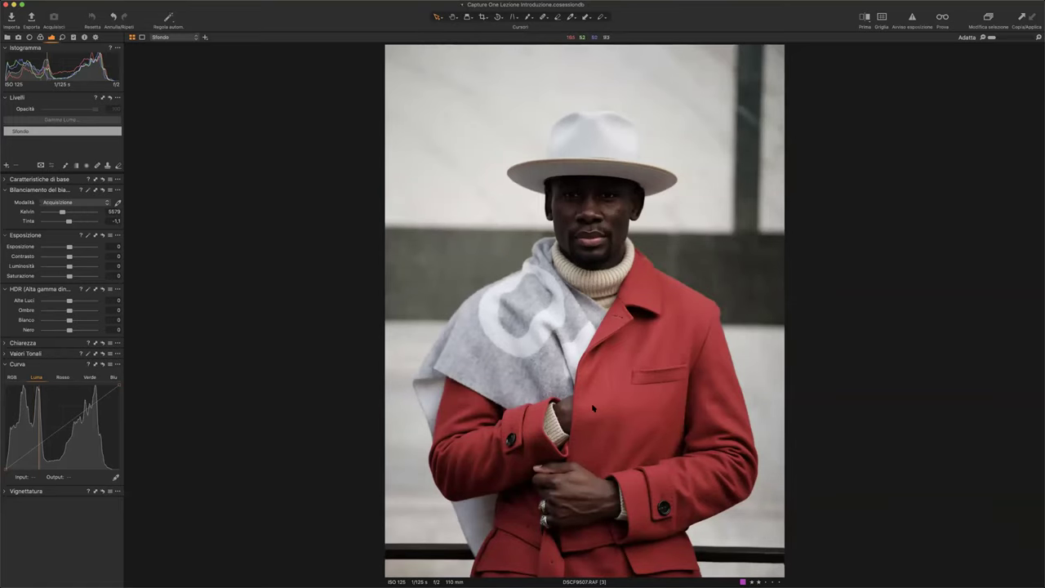
Zoom to 100% on the portrait's face, then back out to the whole image.
{"action": "scroll", "coordinate": [588, 405], "scroll_direction": "up", "scroll_amount": 2}
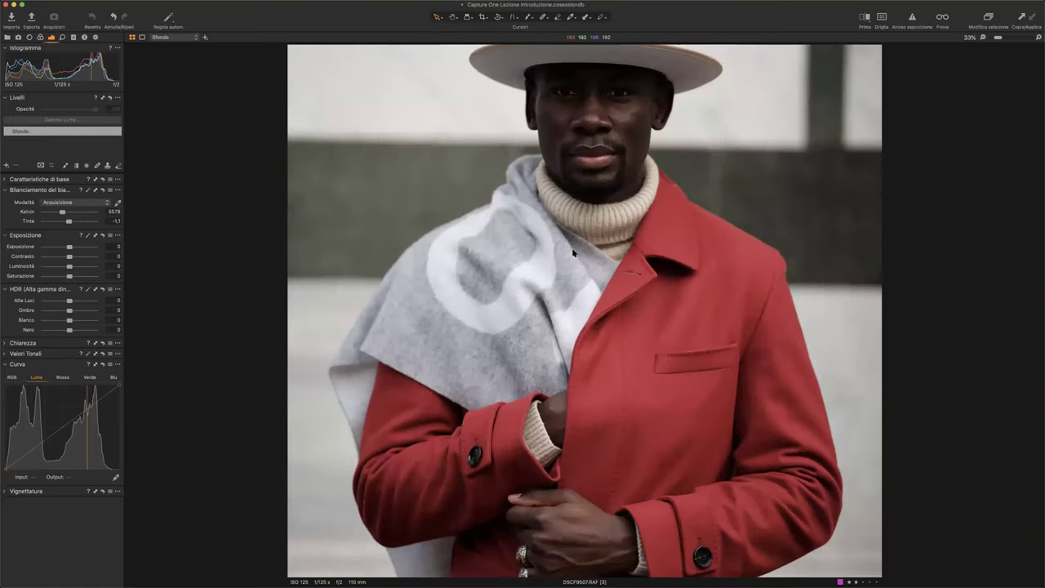
{"action": "scroll", "coordinate": [571, 208], "scroll_direction": "down", "scroll_amount": 2}
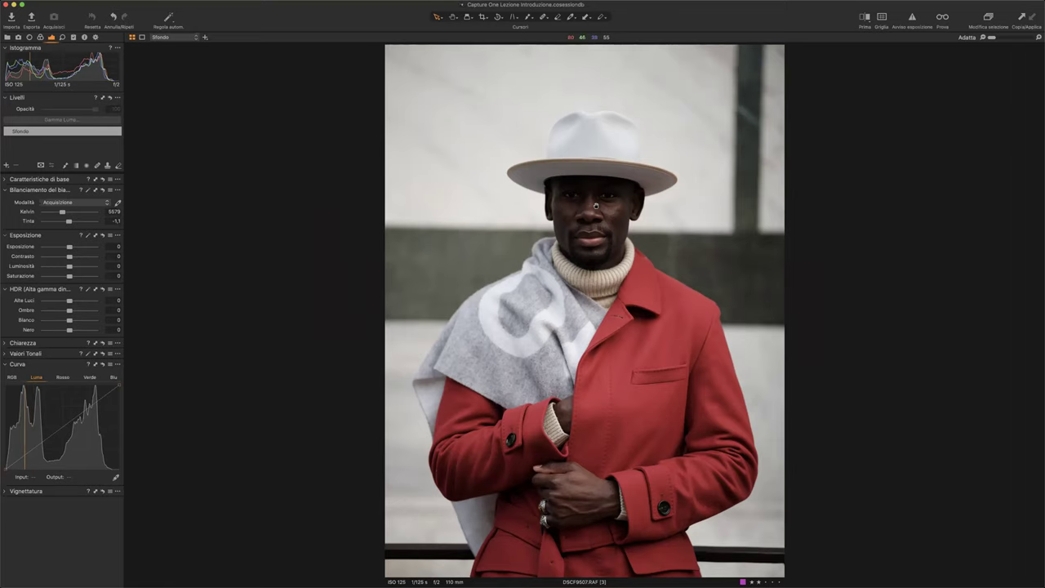
{"action": "double_click", "coordinate": [596, 207]}
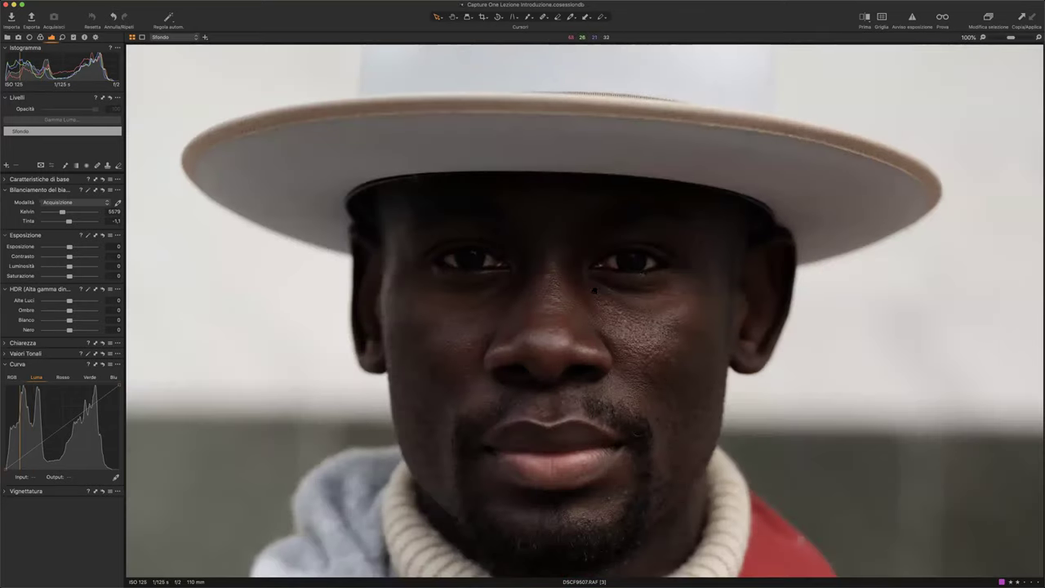
{"action": "scroll", "coordinate": [593, 290], "scroll_direction": "up", "scroll_amount": 4}
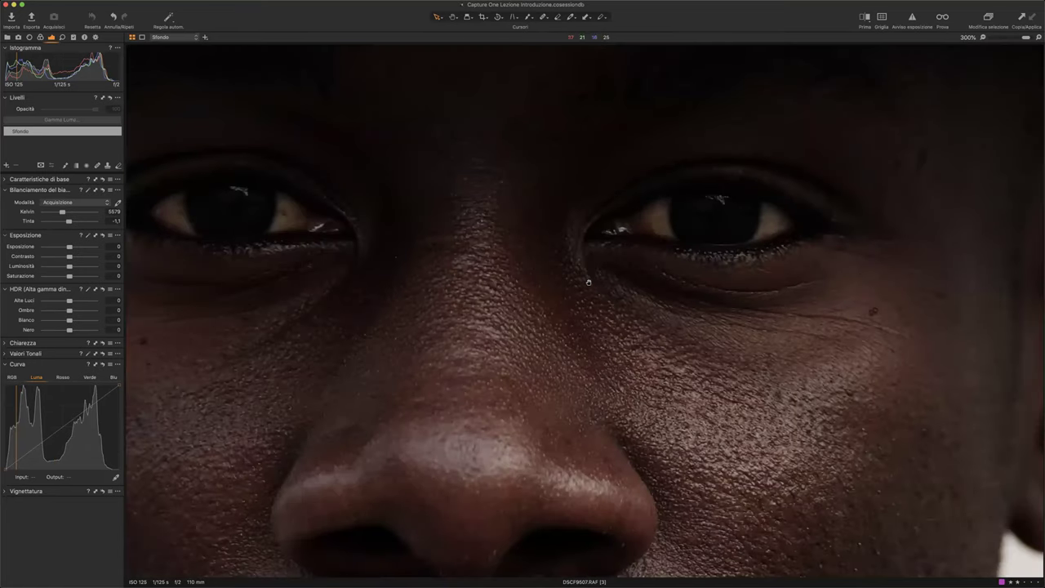
{"action": "double_click", "coordinate": [588, 282]}
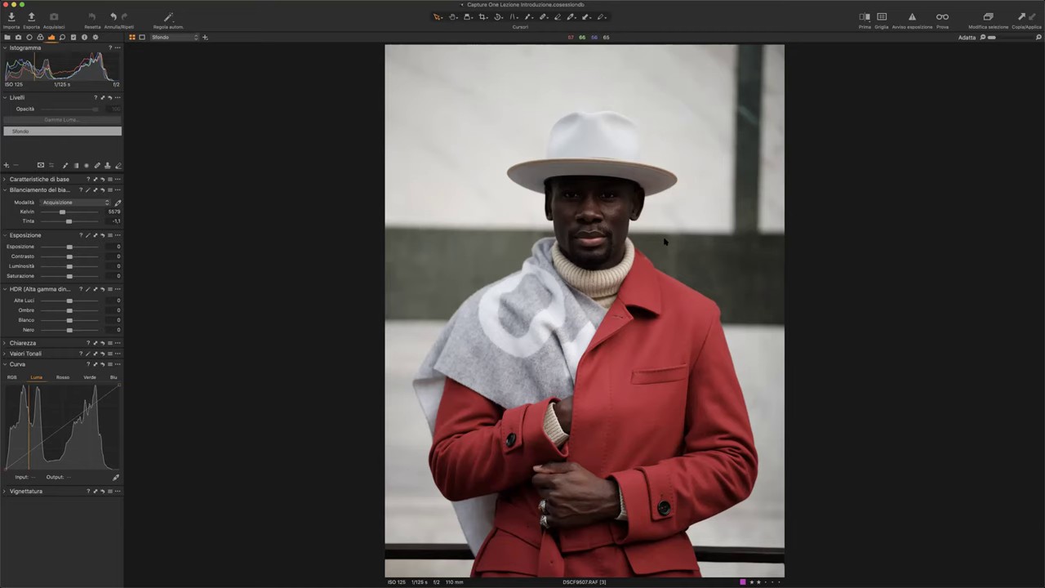
Compare variants 2 and 1, return to variant 3, and expand Bilanciamento colore's 3-Way wheels.
{"action": "key", "text": "Left"}
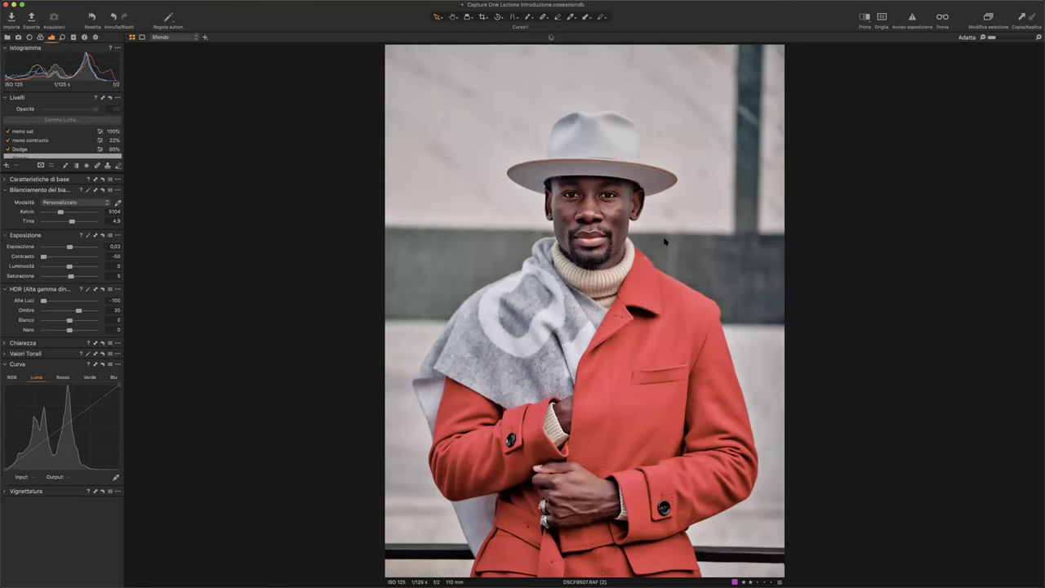
{"action": "key", "text": "Left"}
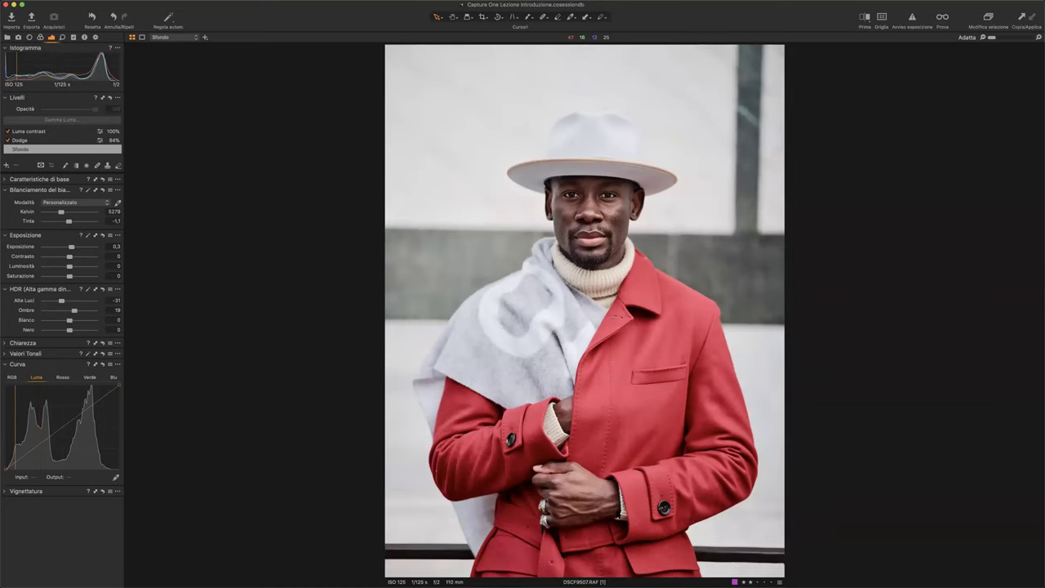
{"action": "key", "text": "F2"}
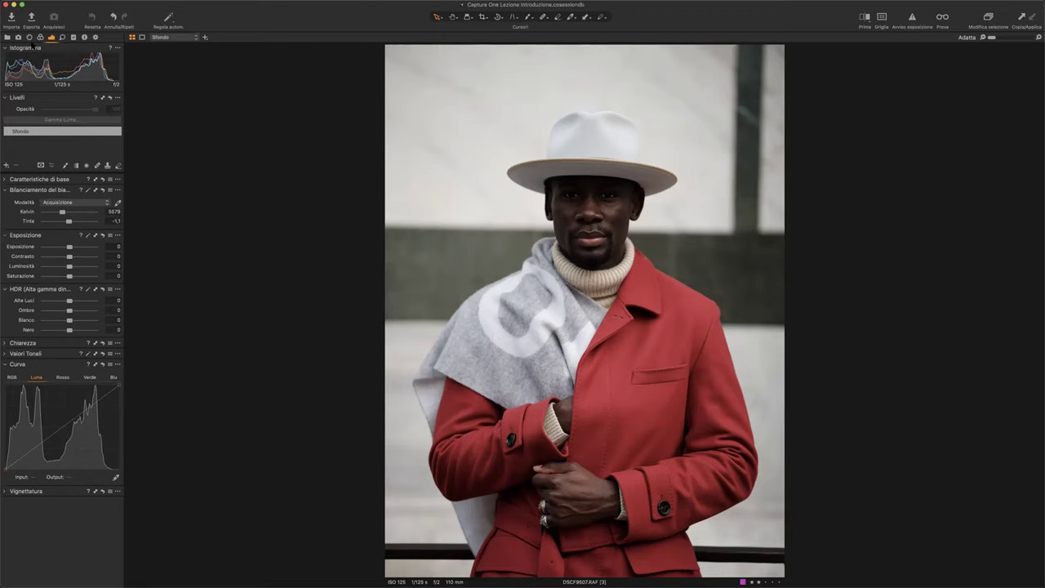
{"action": "left_click", "coordinate": [40, 37]}
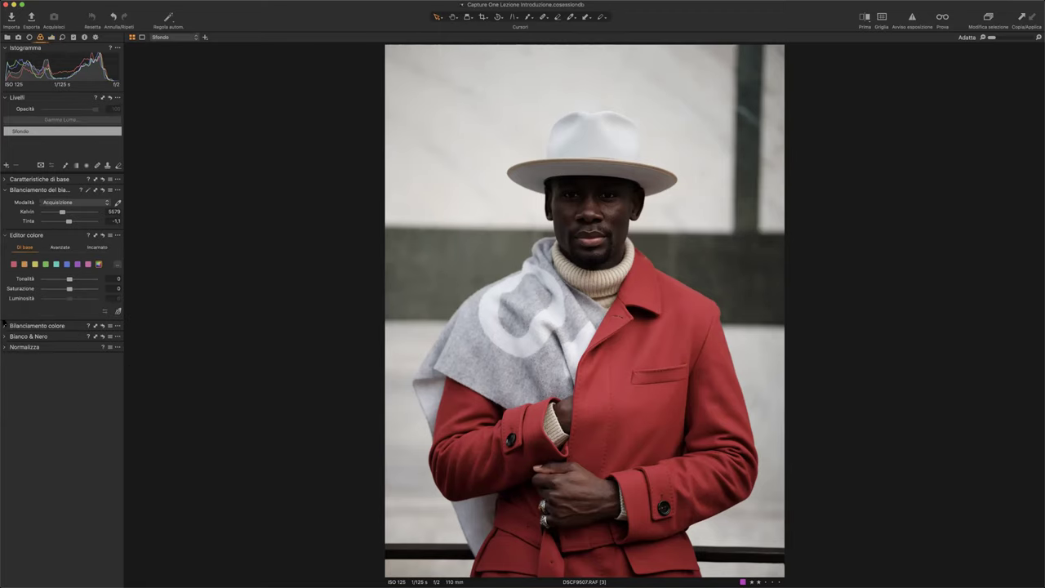
{"action": "left_click", "coordinate": [6, 326]}
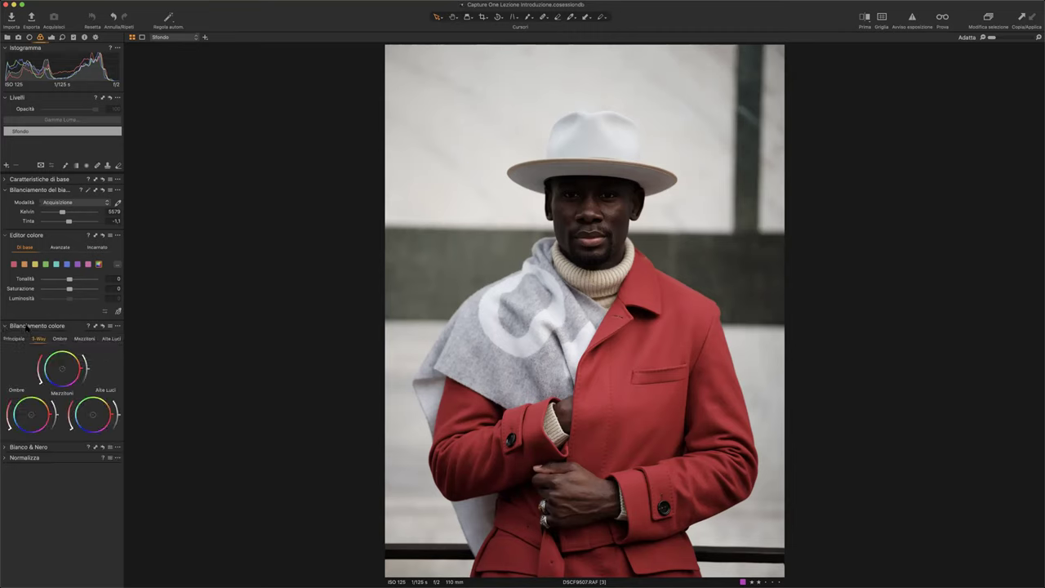
Detach the Bilanciamento colore tool and dock it among the Exposure tab tools.
{"action": "left_click_drag", "start_coordinate": [19, 326], "coordinate": [261, 261]}
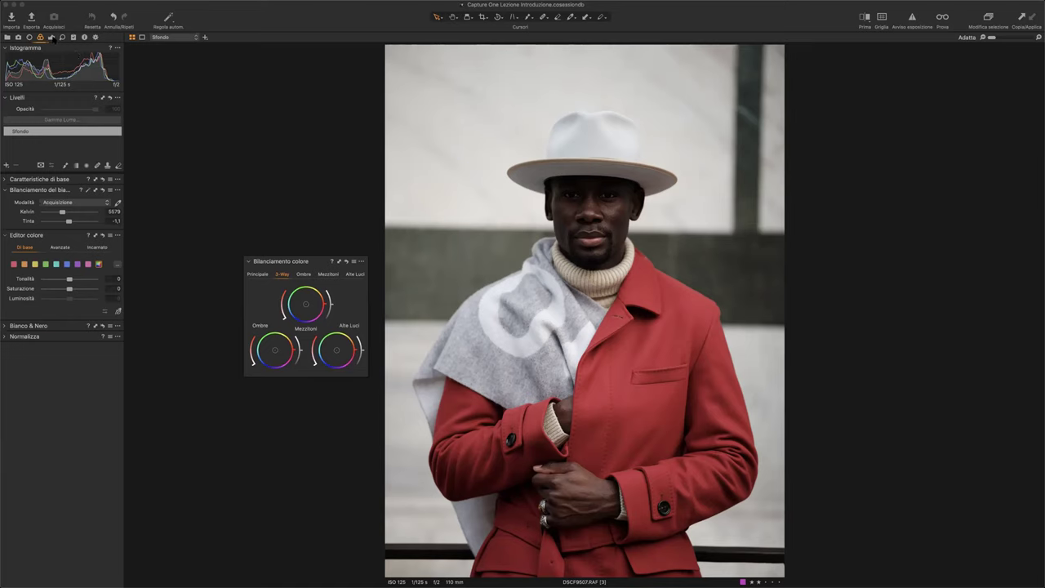
{"action": "left_click", "coordinate": [51, 37]}
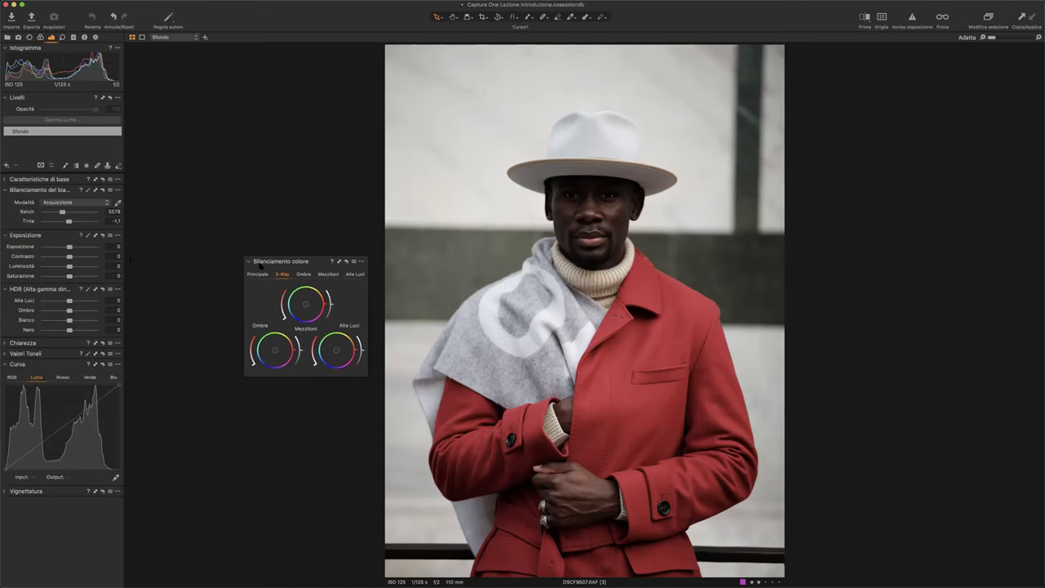
{"action": "left_click_drag", "start_coordinate": [261, 263], "coordinate": [49, 537]}
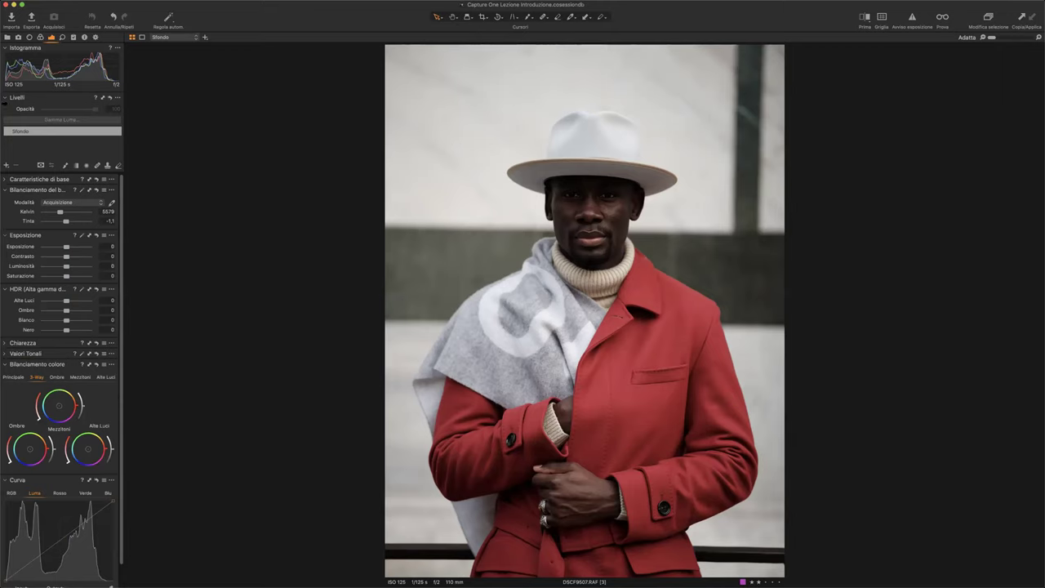
Collapse Curva, move colour balance below Vignettatura, and expand Valori Tonali.
{"action": "scroll", "coordinate": [74, 479], "scroll_direction": "down", "scroll_amount": 2}
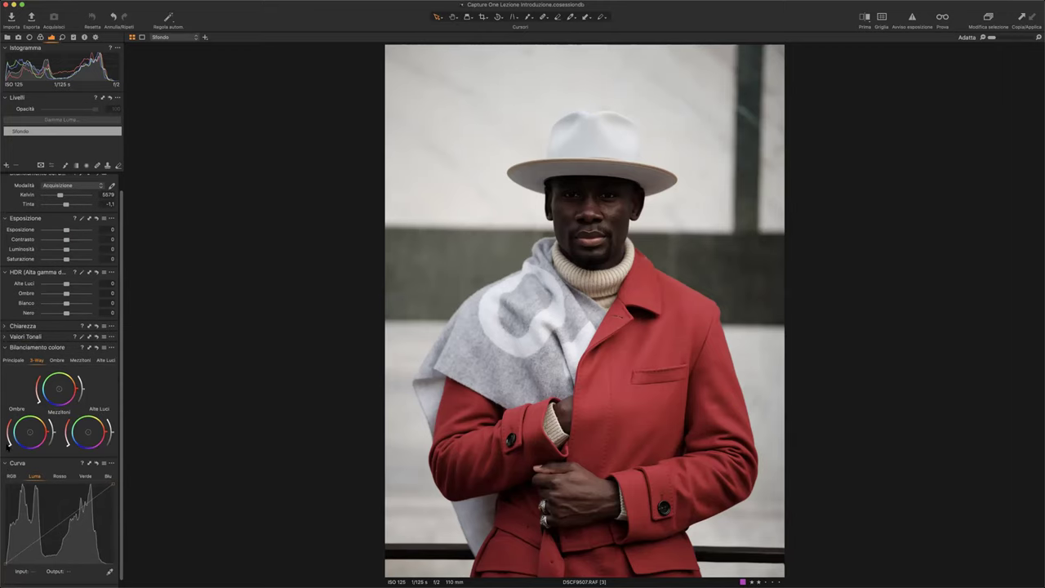
{"action": "left_click", "coordinate": [6, 464]}
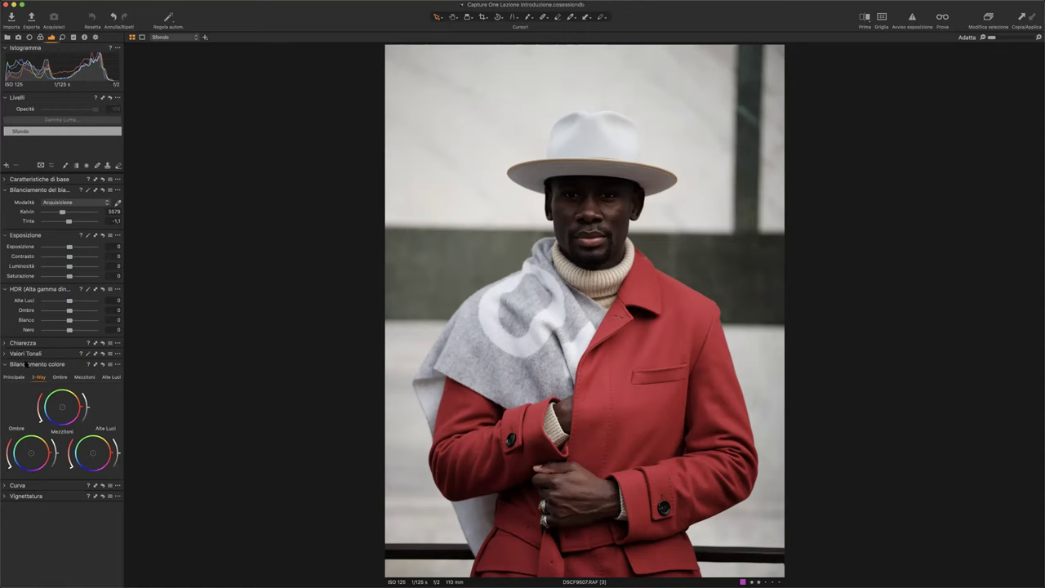
{"action": "left_click_drag", "start_coordinate": [26, 363], "coordinate": [44, 515]}
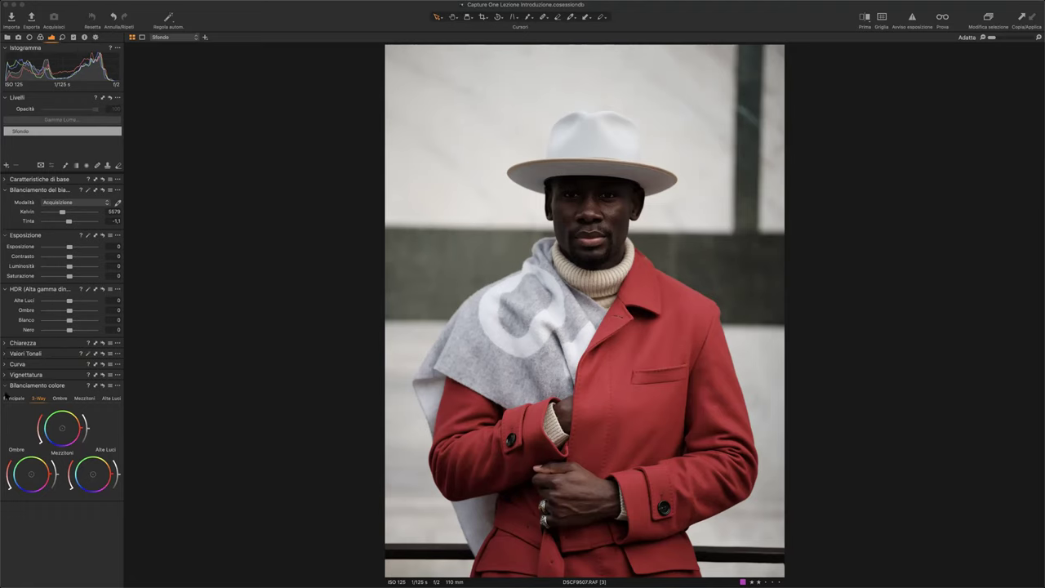
{"action": "left_click", "coordinate": [5, 354]}
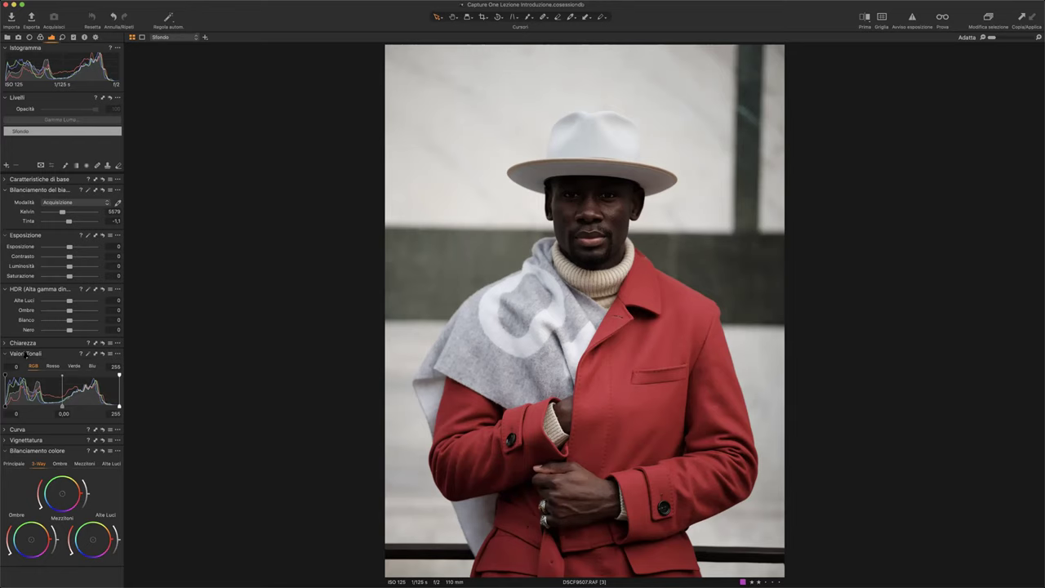
Remove the floating histogram, then nudge the Levels white point left and set midtones to 0,24.
{"action": "left_click_drag", "start_coordinate": [33, 353], "coordinate": [38, 232]}
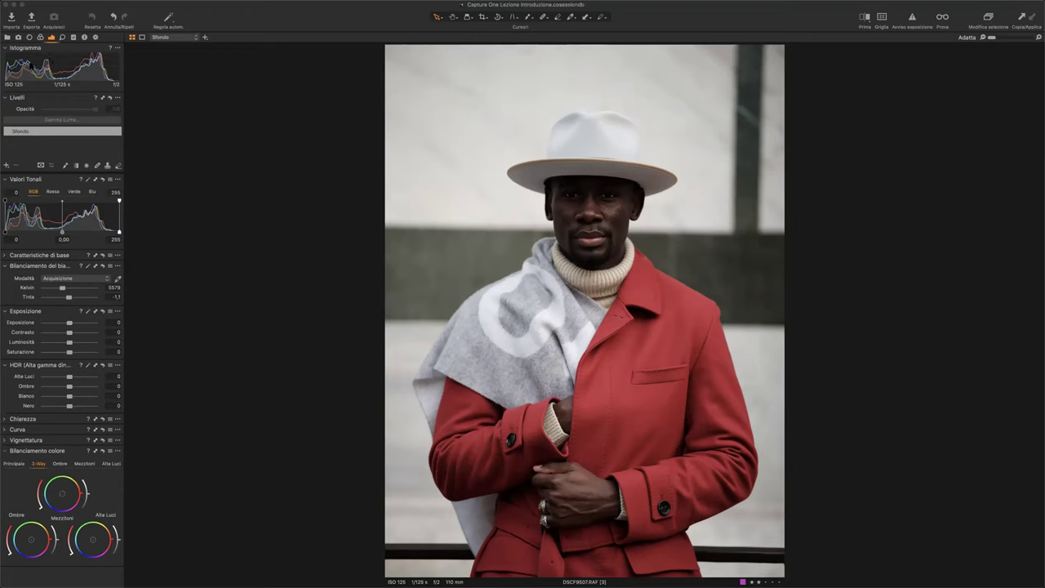
{"action": "mouse_move", "coordinate": [44, 52]}
{"action": "left_mouse_down"}
{"action": "mouse_move", "coordinate": [98, 60]}
{"action": "mouse_move", "coordinate": [213, 245]}
{"action": "left_mouse_up"}
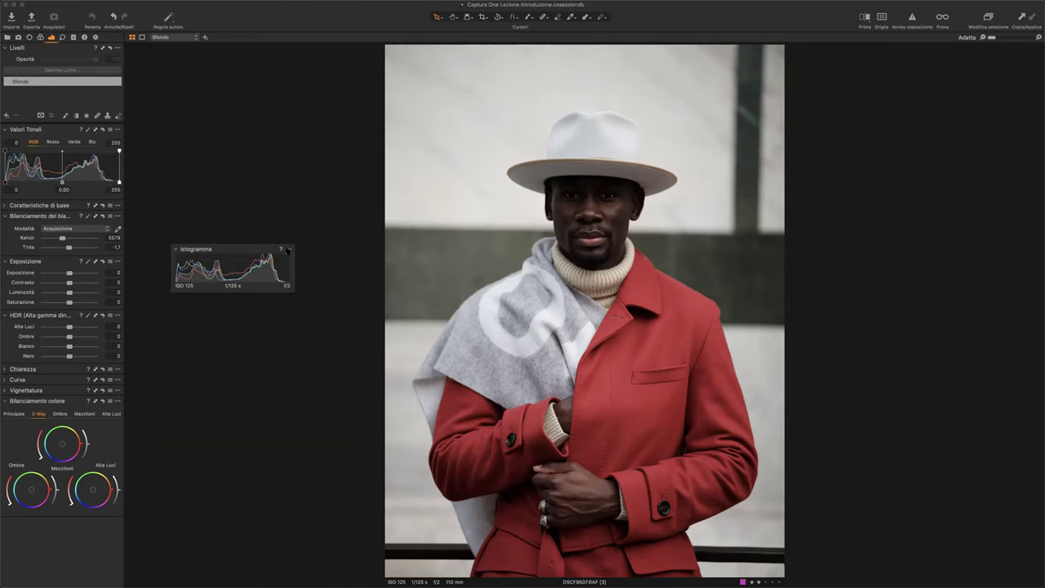
{"action": "left_click", "coordinate": [287, 249]}
{"action": "left_click", "coordinate": [303, 293]}
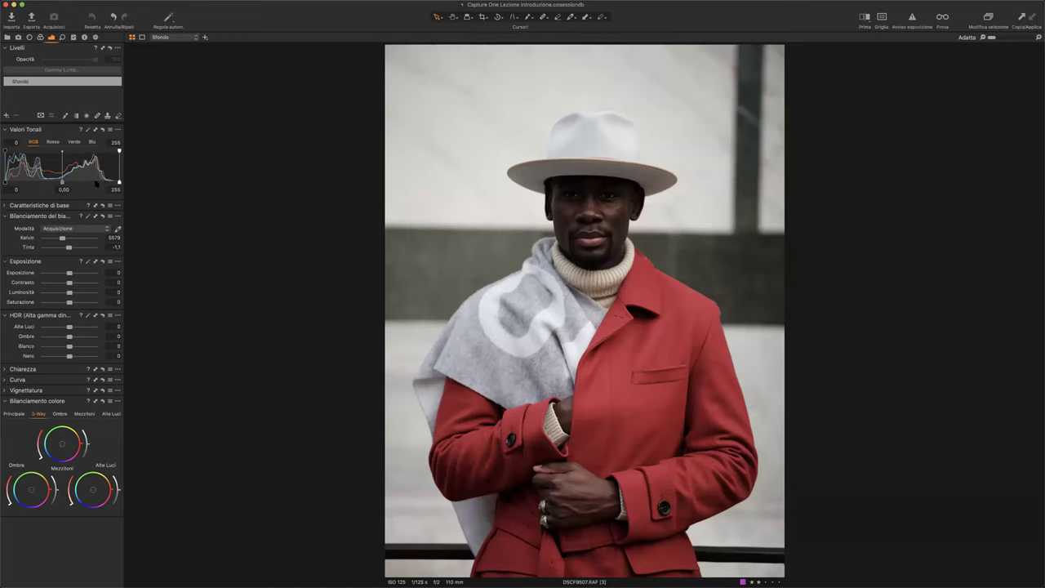
{"action": "left_click_drag", "start_coordinate": [119, 182], "coordinate": [120, 182]}
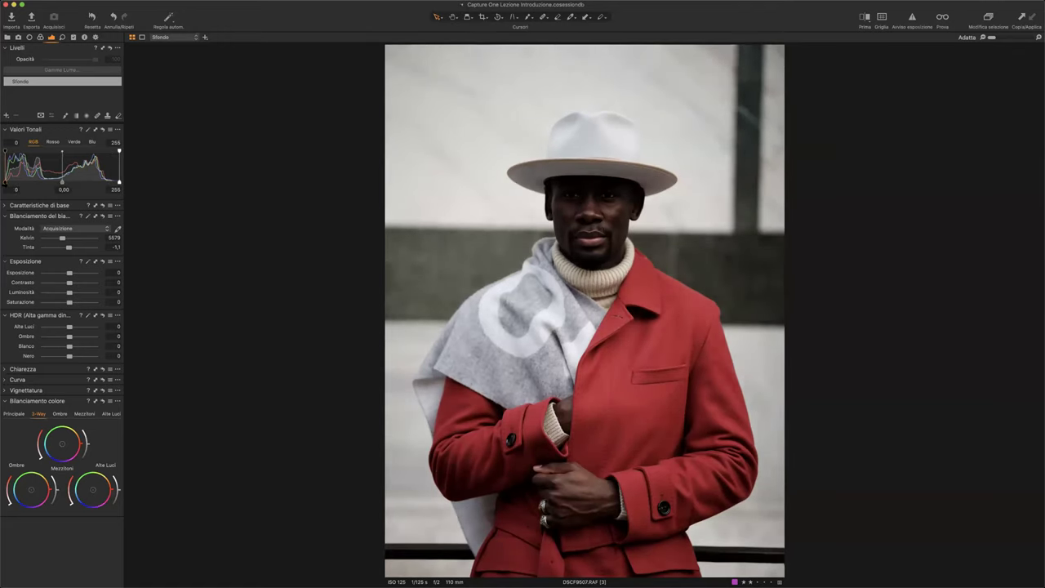
{"action": "mouse_move", "coordinate": [62, 182]}
{"action": "left_mouse_down"}
{"action": "mouse_move", "coordinate": [39, 182]}
{"action": "mouse_move", "coordinate": [48, 183]}
{"action": "left_mouse_up"}
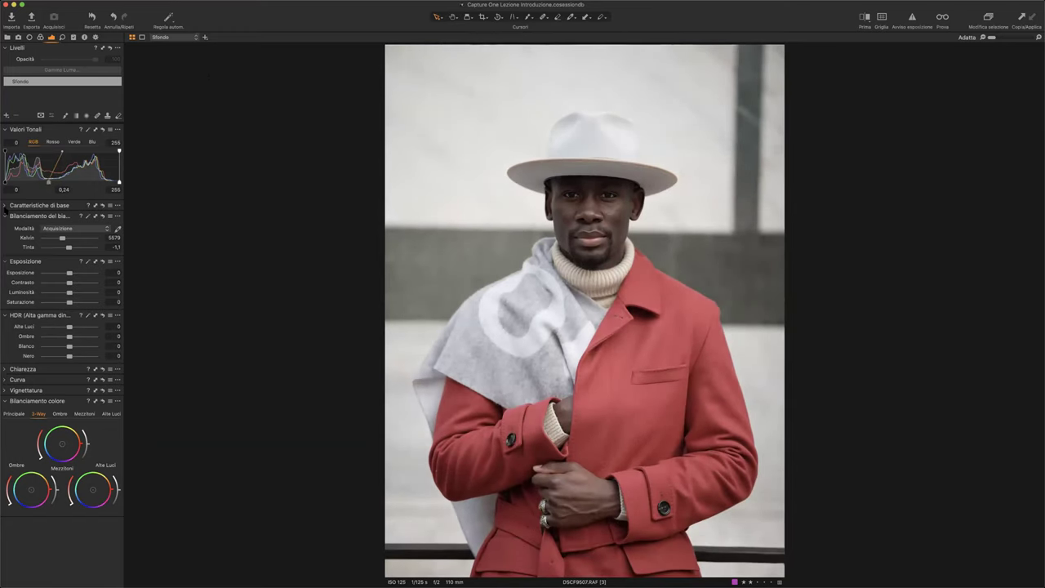
Expand Base Characteristics and check the Curve list, leaving it on Automatico.
{"action": "left_click", "coordinate": [5, 205]}
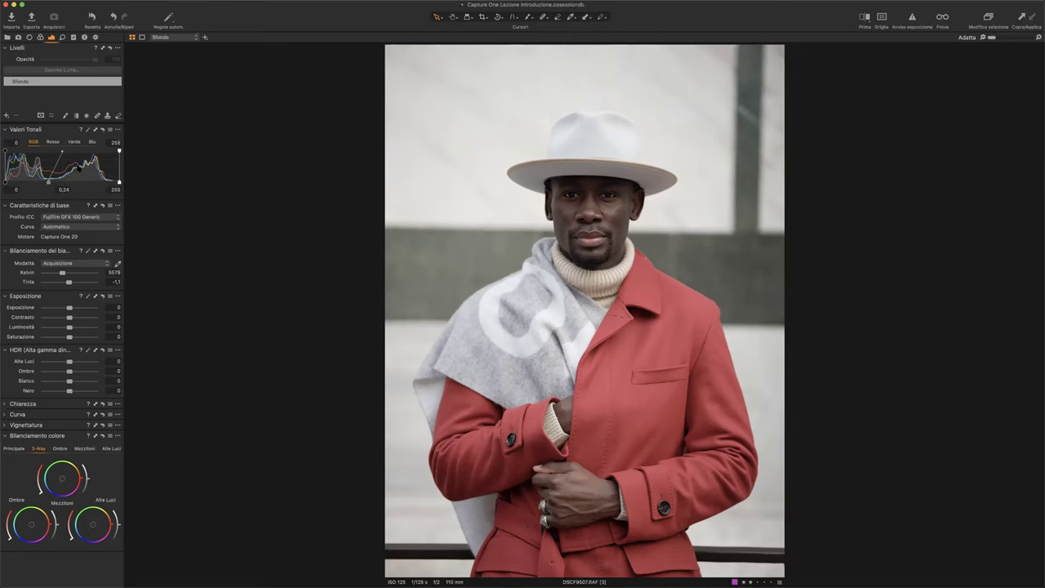
{"action": "left_click", "coordinate": [59, 227]}
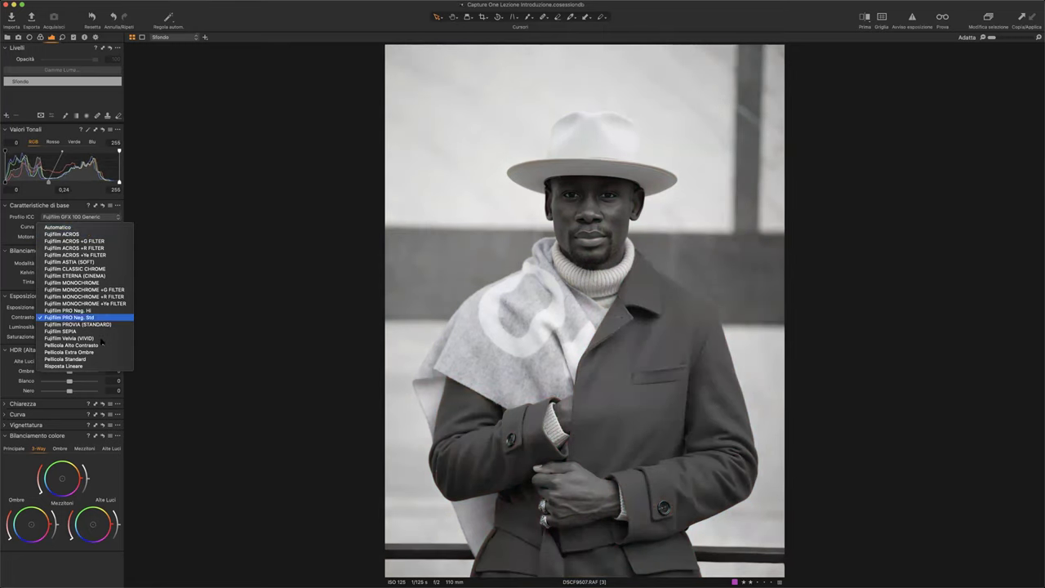
{"action": "left_click", "coordinate": [216, 334]}
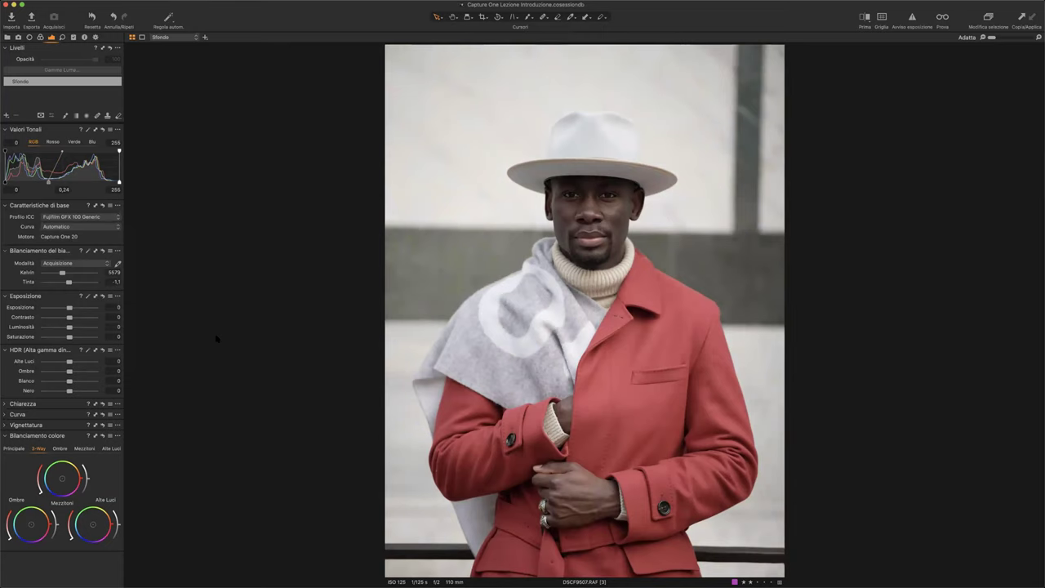
Browse the ICC profile list through its manufacturer submenus.
{"action": "left_click", "coordinate": [83, 218]}
{"action": "left_click", "coordinate": [51, 219]}
{"action": "left_click", "coordinate": [65, 218]}
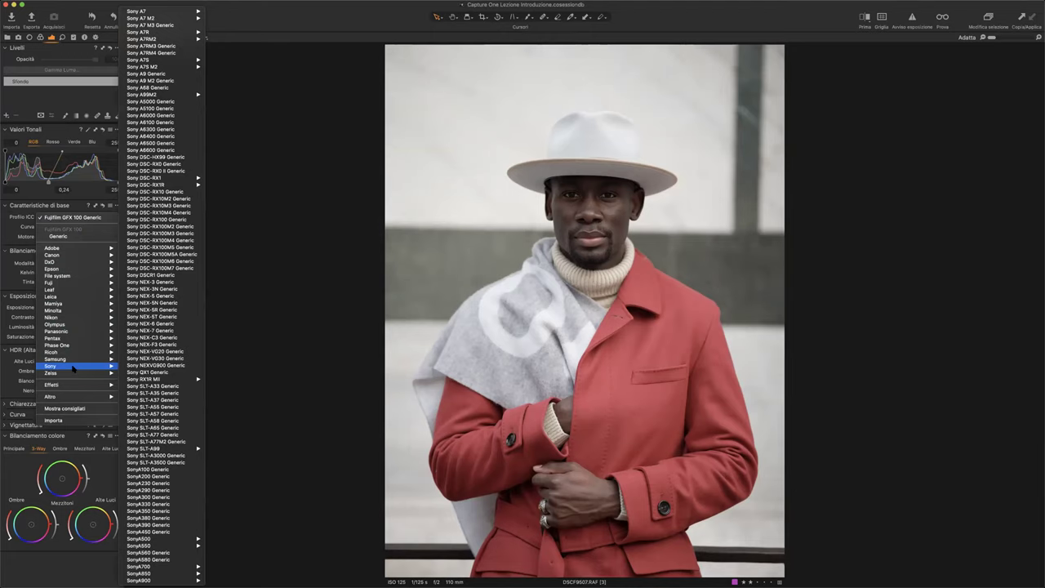
Keep the Fujifilm GFX 100 Generic ICC profile and bring up the film-simulation Curve list.
{"action": "mouse_move", "coordinate": [50, 365]}
{"action": "left_click", "coordinate": [59, 235]}
{"action": "left_click", "coordinate": [62, 232]}
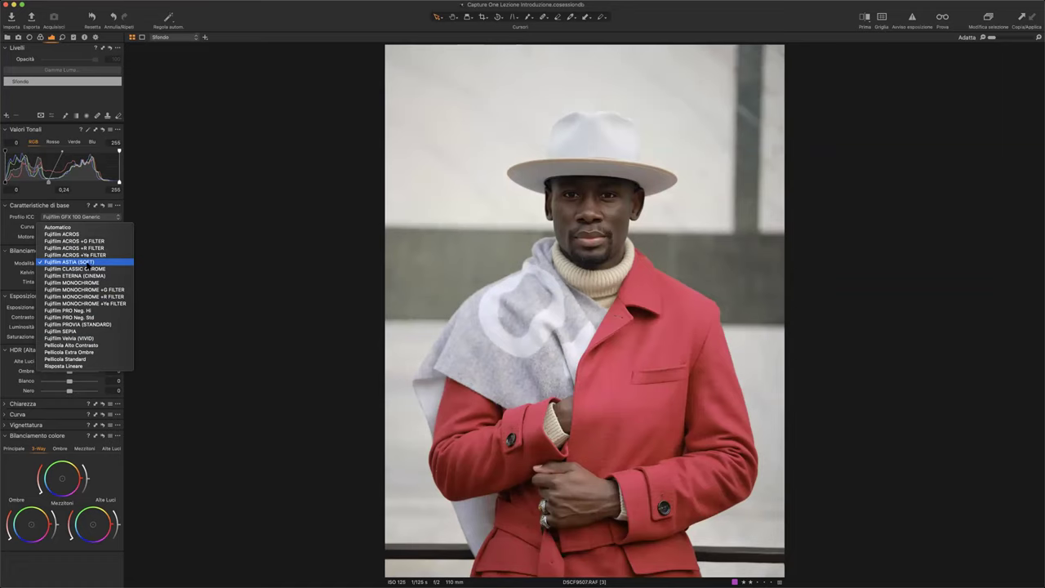
Apply the Fujifilm ASTIA (SOFT) curve and sample white balance from the white hat (about 5965 K).
{"action": "left_click", "coordinate": [88, 262]}
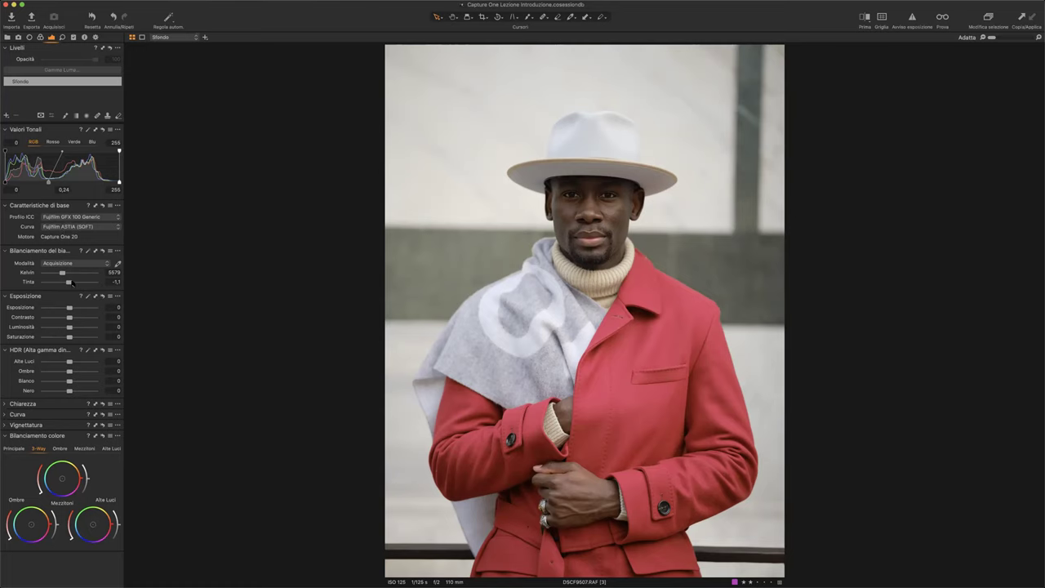
{"action": "left_click", "coordinate": [117, 264]}
{"action": "left_click", "coordinate": [466, 360]}
{"action": "left_click", "coordinate": [584, 149]}
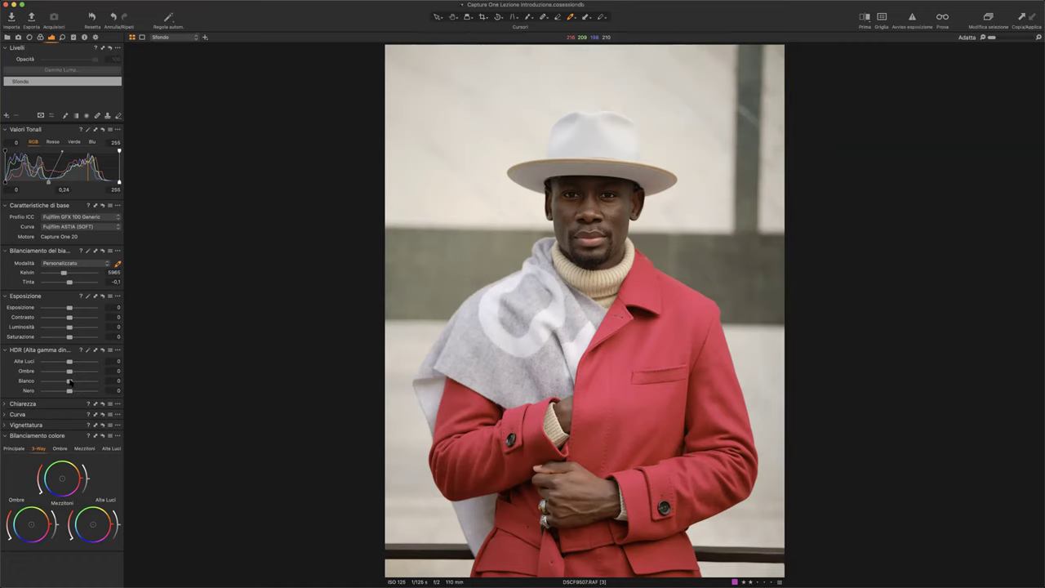
{"action": "left_click_drag", "start_coordinate": [78, 375], "coordinate": [54, 364]}
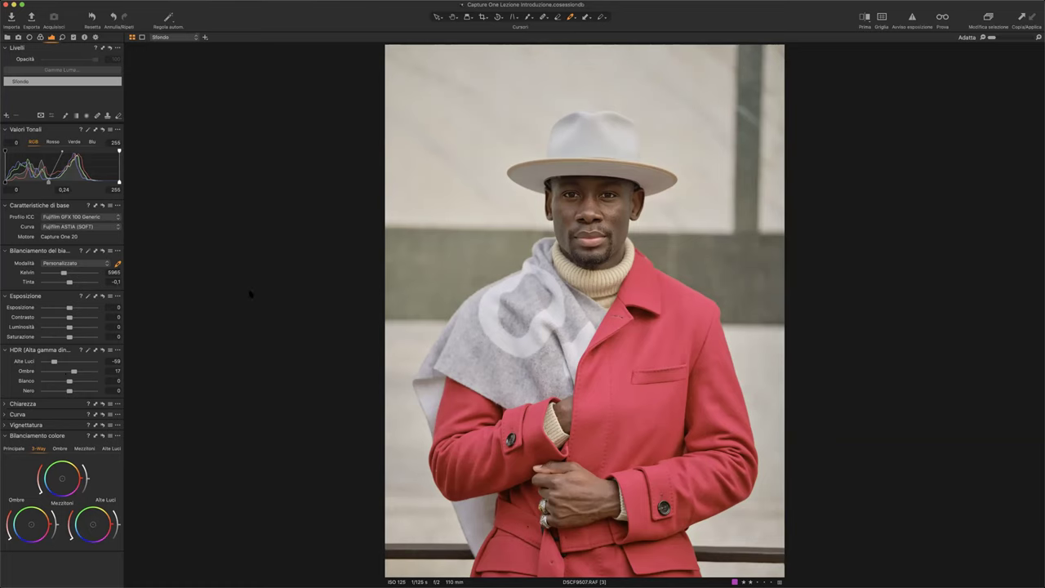
{"action": "double_click", "coordinate": [54, 361]}
{"action": "double_click", "coordinate": [73, 371]}
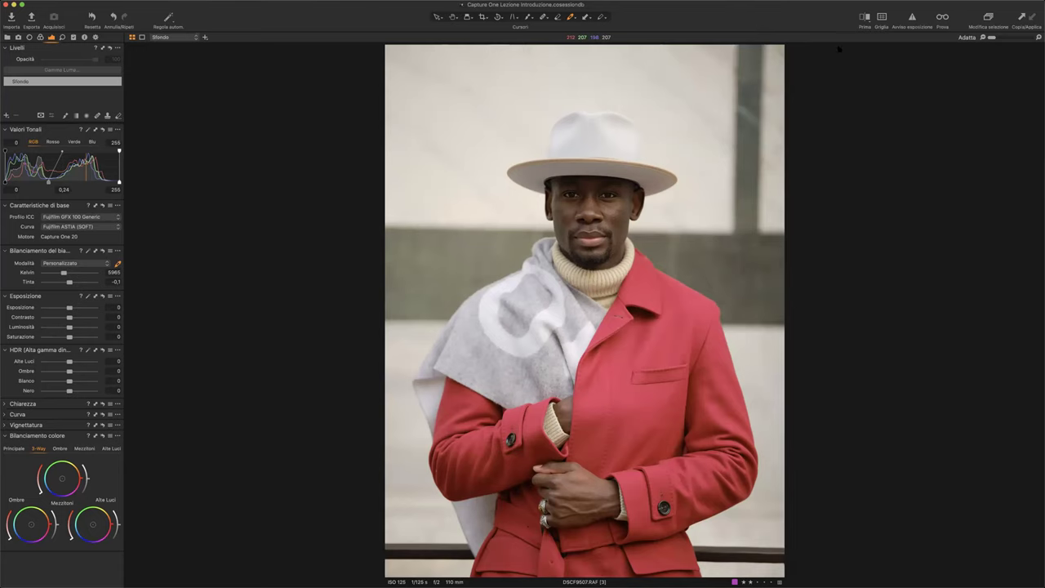
Compare before and after, end on the edited version, and pick up the white balance sampler.
{"action": "left_click", "coordinate": [866, 18]}
{"action": "left_click", "coordinate": [866, 18]}
{"action": "left_click", "coordinate": [867, 17]}
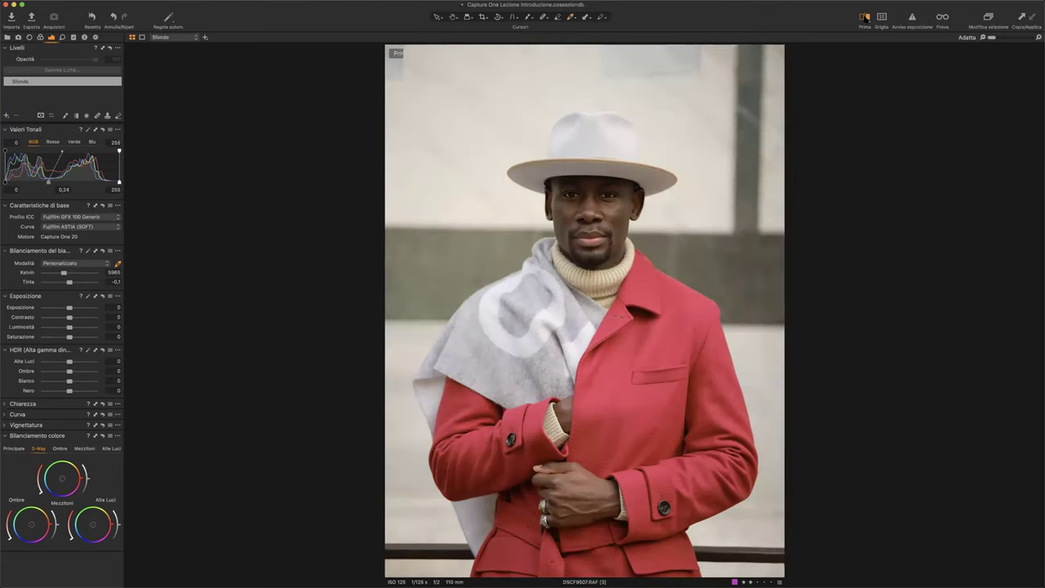
{"action": "left_click", "coordinate": [866, 17]}
{"action": "left_click", "coordinate": [867, 17]}
{"action": "left_click", "coordinate": [867, 18]}
{"action": "left_click", "coordinate": [867, 17]}
{"action": "left_click", "coordinate": [867, 17]}
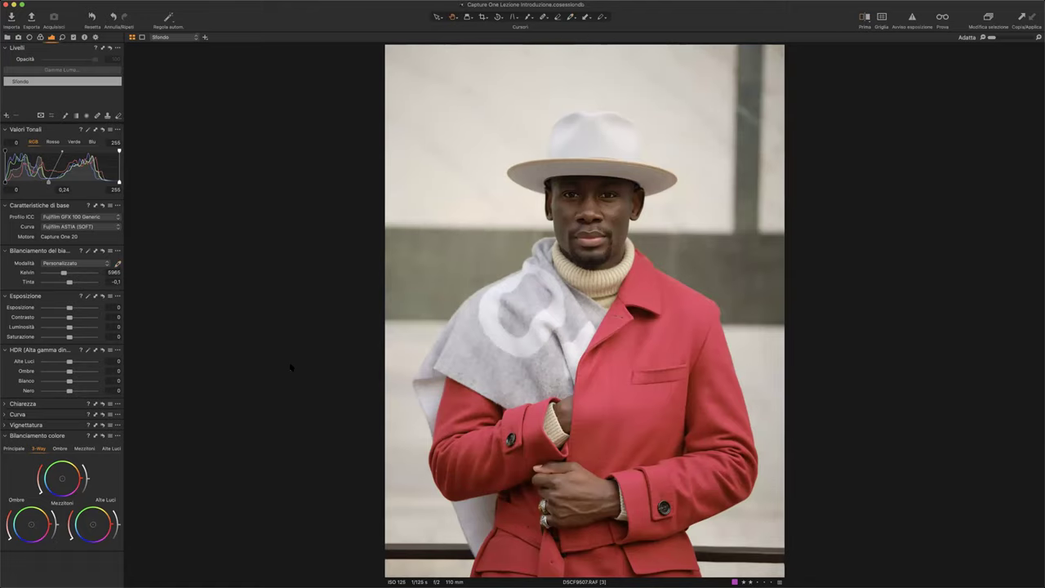
{"action": "key", "text": "w"}
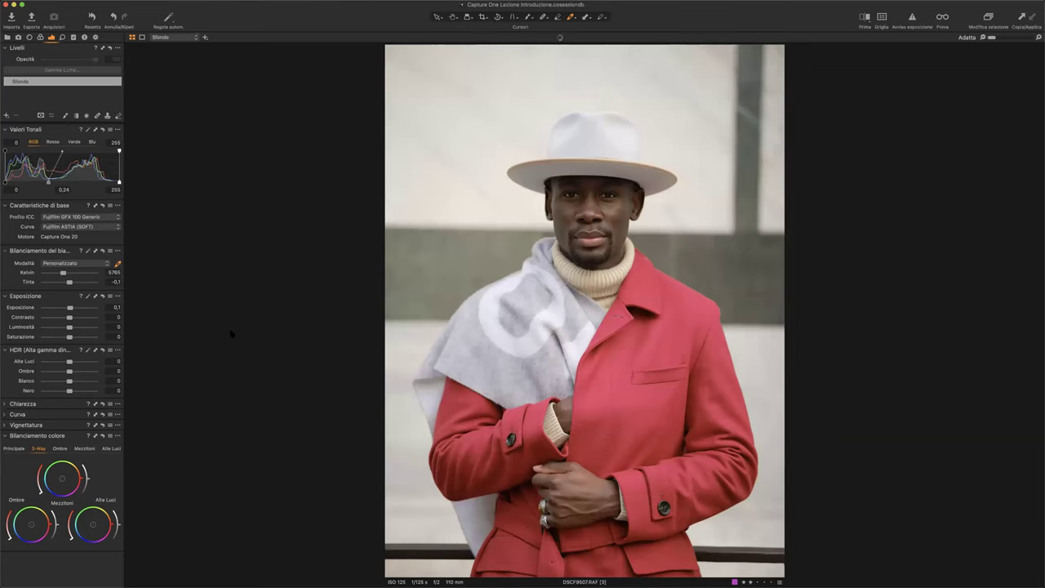
Raise the tint to 5,9 and the white balance to 5815 K.
{"action": "key", "text": "Up"}
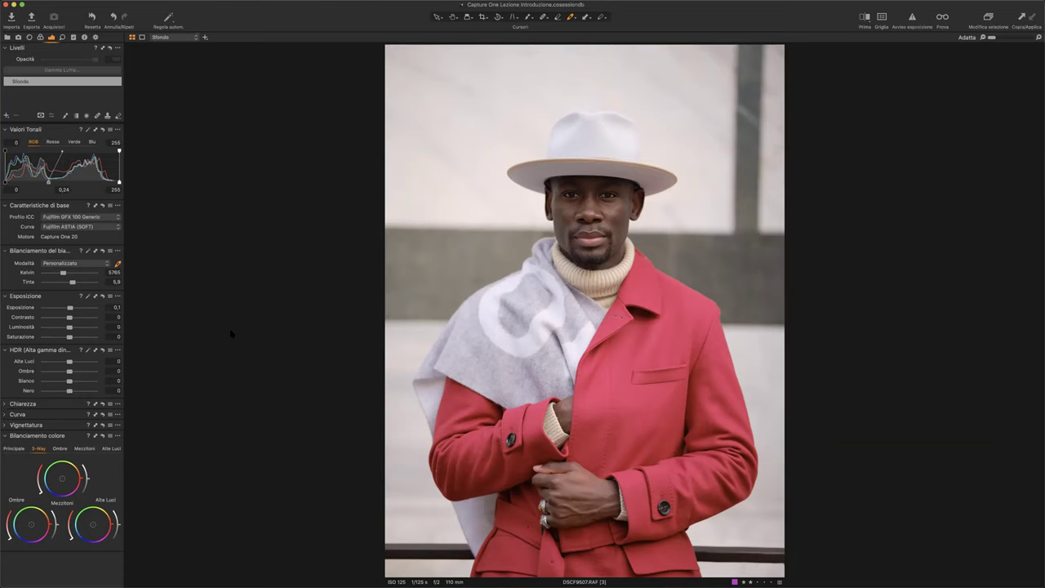
{"action": "key", "text": "Up"}
Expand the Clarity tool and zoom to 200% on the face, framing the eyes.
{"action": "left_click", "coordinate": [6, 414]}
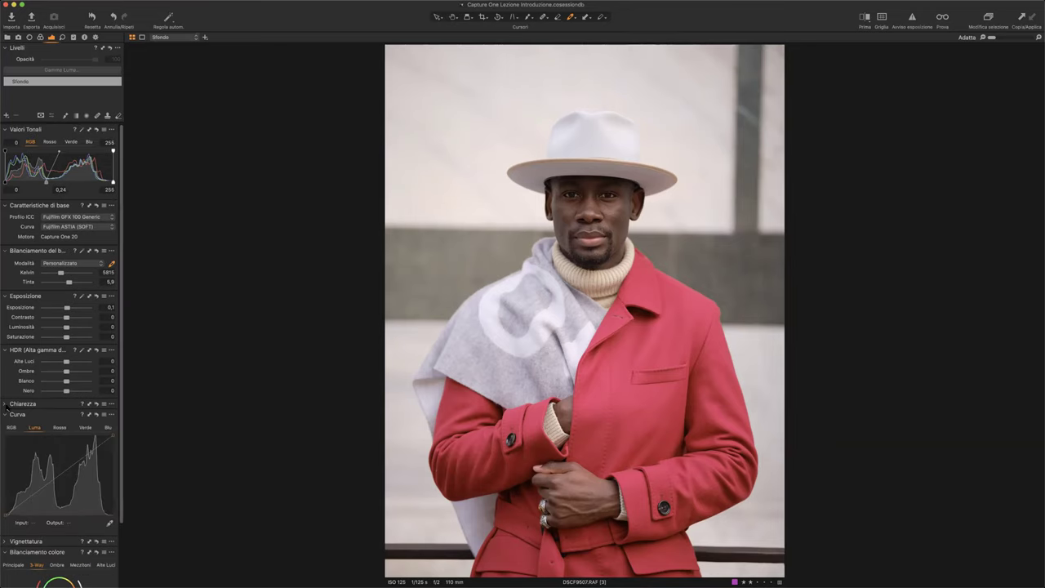
{"action": "left_click", "coordinate": [8, 404]}
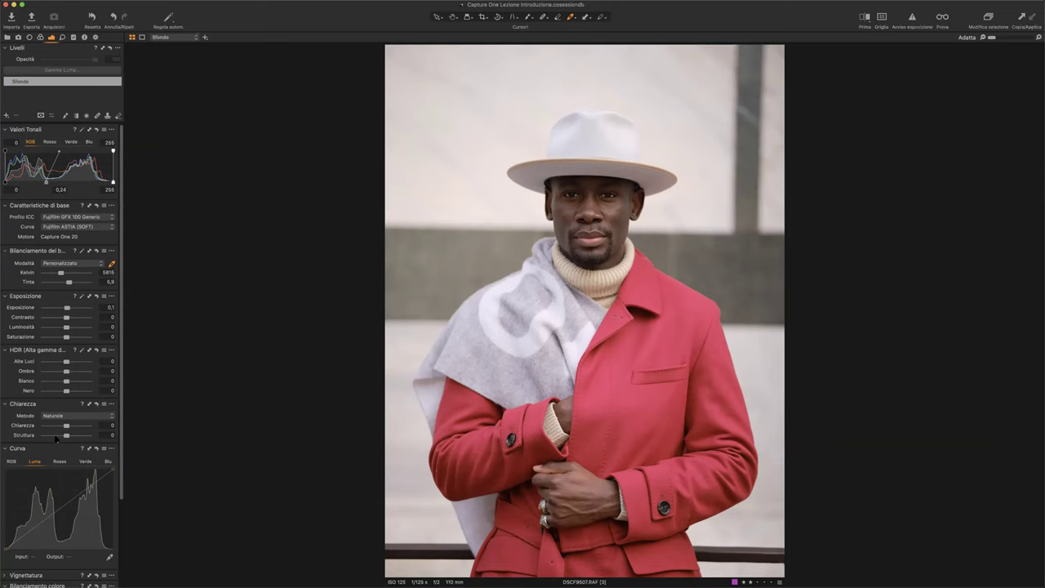
{"action": "double_click", "coordinate": [576, 244]}
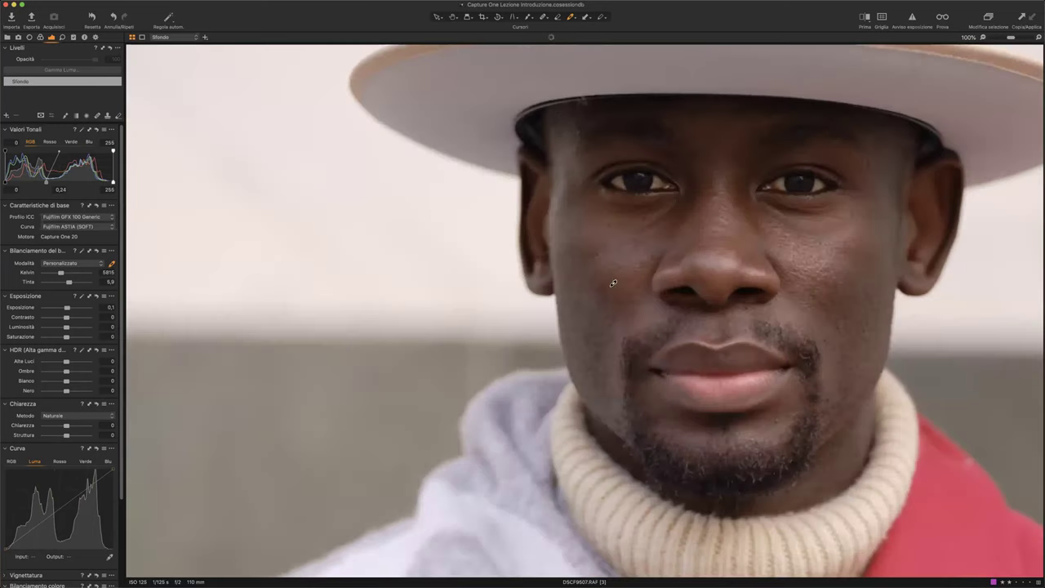
{"action": "scroll", "coordinate": [676, 301], "scroll_direction": "up", "scroll_amount": 2}
{"action": "scroll", "coordinate": [676, 302], "scroll_direction": "up", "scroll_amount": 1}
{"action": "scroll", "coordinate": [664, 303], "scroll_direction": "down", "scroll_amount": 1}
{"action": "mouse_move", "coordinate": [676, 299]}
{"action": "left_mouse_down"}
{"action": "mouse_move", "coordinate": [605, 342]}
{"action": "mouse_move", "coordinate": [654, 326]}
{"action": "left_mouse_up"}
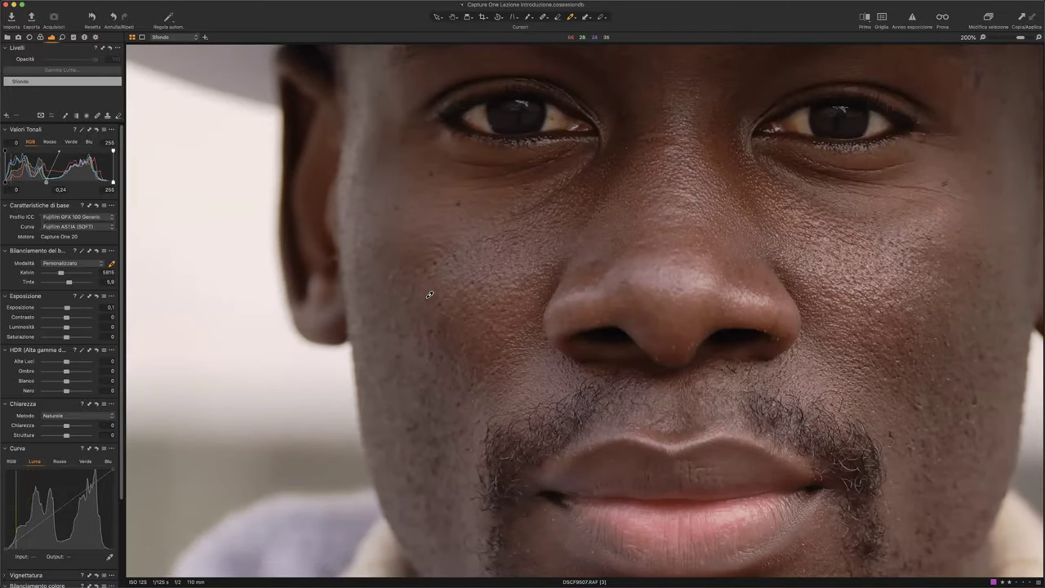
Try raising Structure and Clarity, then reset both sliders to 0.
{"action": "left_click_drag", "start_coordinate": [66, 435], "coordinate": [78, 437]}
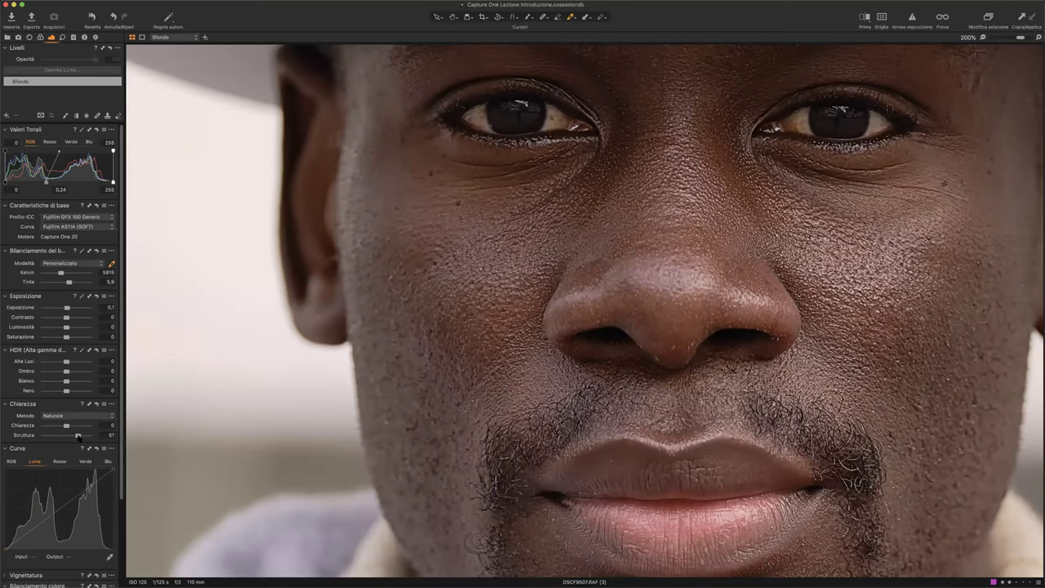
{"action": "double_click", "coordinate": [78, 436]}
{"action": "left_click_drag", "start_coordinate": [76, 426], "coordinate": [77, 427]}
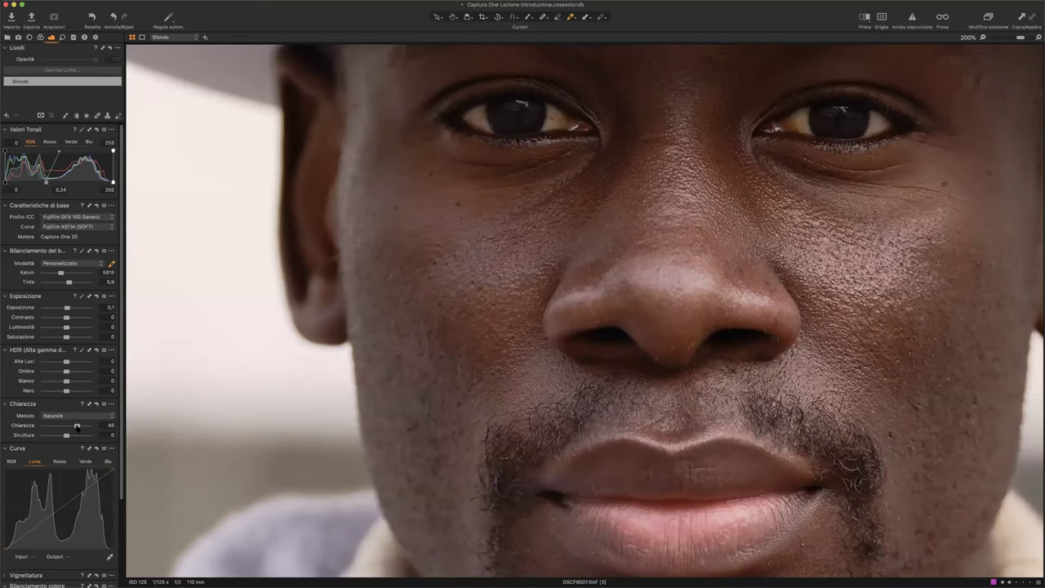
{"action": "double_click", "coordinate": [76, 426]}
Fit the portrait to screen, try darkening shadows on the RGB curve, then reset the curve.
{"action": "key", "text": "super+0"}
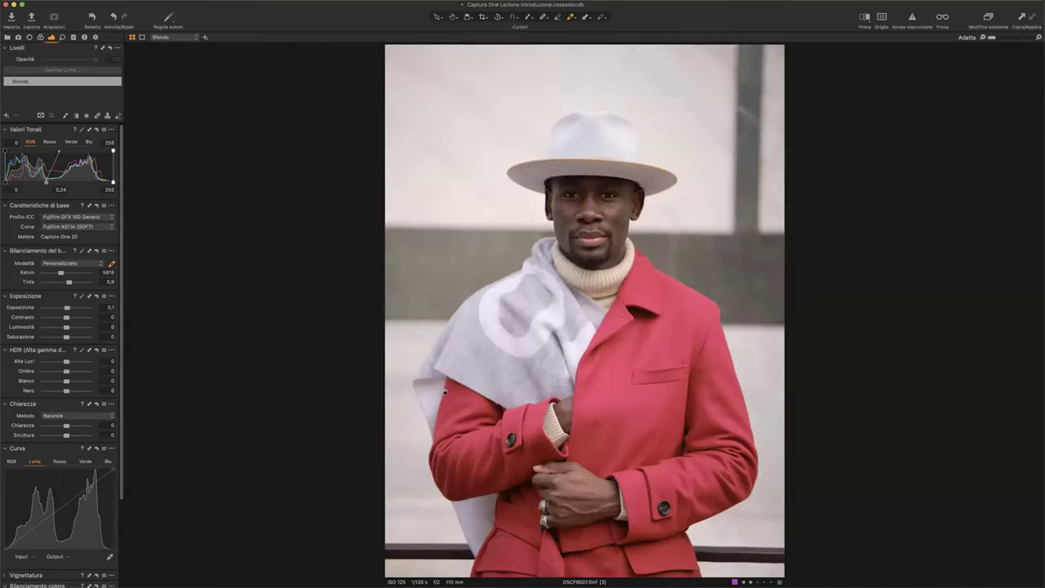
{"action": "left_click", "coordinate": [10, 462]}
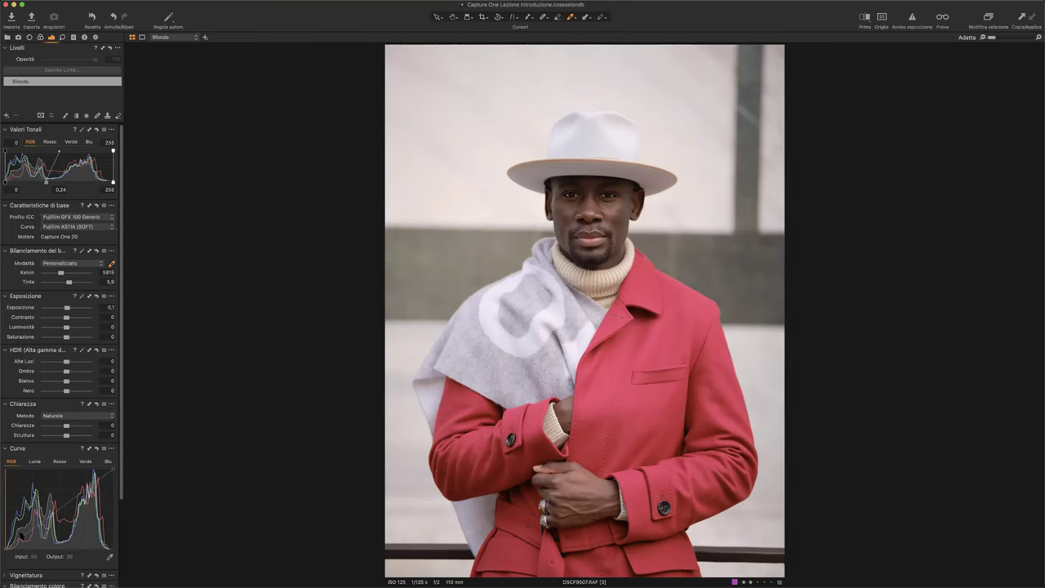
{"action": "left_click_drag", "start_coordinate": [18, 535], "coordinate": [21, 535]}
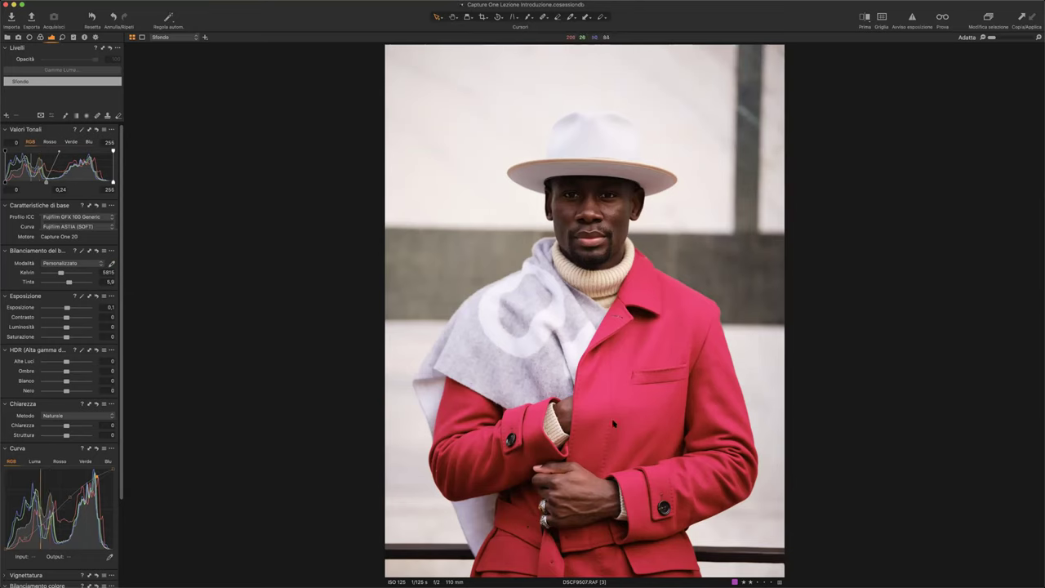
{"action": "left_click", "coordinate": [97, 450]}
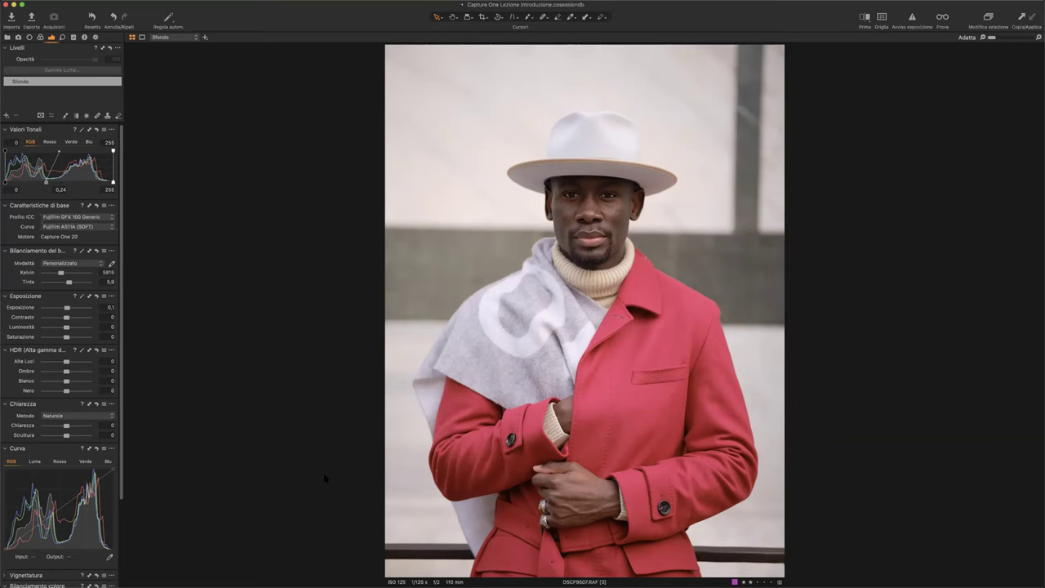
Shape an S-shaped contrast curve on the Luma channel with shadow and highlight points.
{"action": "left_click", "coordinate": [36, 462]}
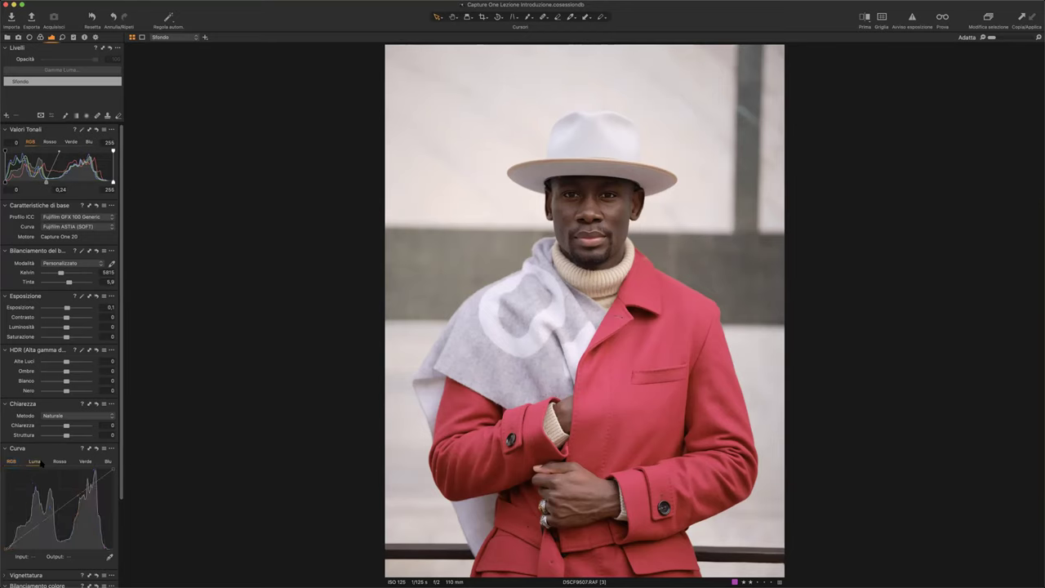
{"action": "scroll", "coordinate": [93, 507], "scroll_direction": "down", "scroll_amount": 1}
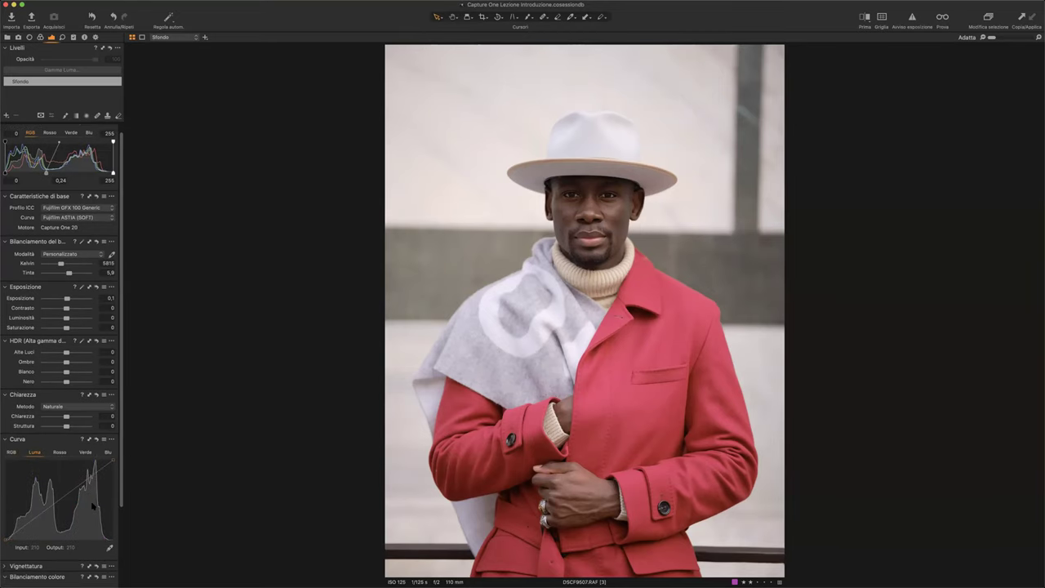
{"action": "left_click", "coordinate": [23, 528]}
{"action": "left_click_drag", "start_coordinate": [23, 528], "coordinate": [25, 533]}
{"action": "left_click_drag", "start_coordinate": [70, 493], "coordinate": [70, 487]}
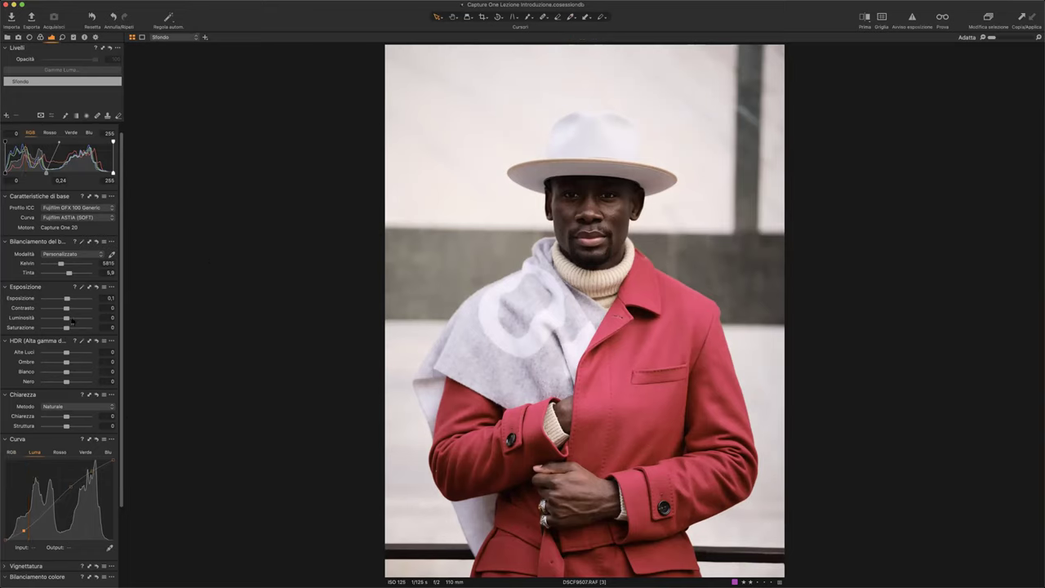
Reset the Luma curve back to a straight default line.
{"action": "left_click", "coordinate": [95, 439]}
{"action": "scroll", "coordinate": [79, 508], "scroll_direction": "down", "scroll_amount": 2}
{"action": "scroll", "coordinate": [49, 490], "scroll_direction": "down", "scroll_amount": 3}
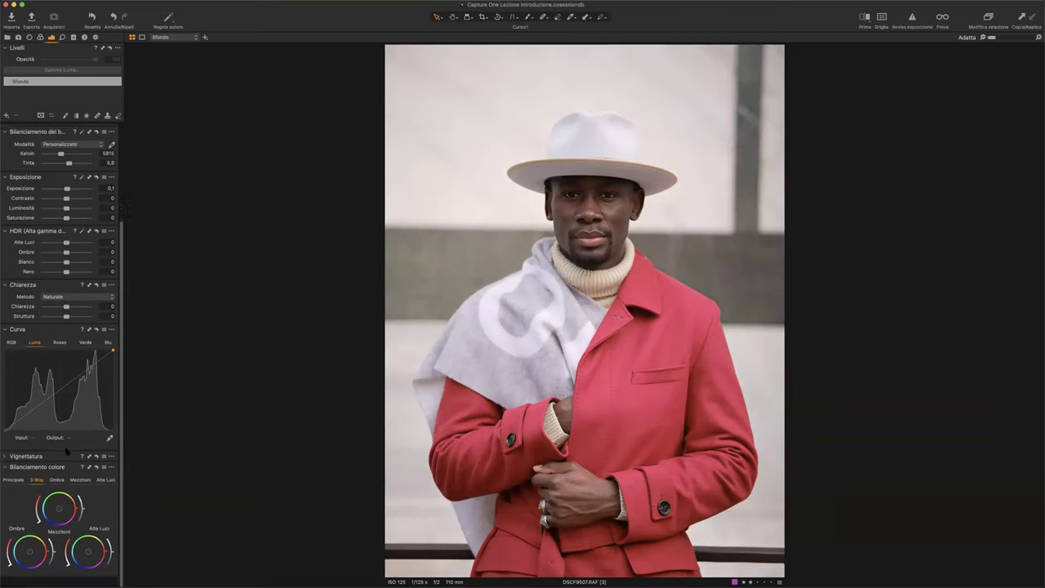
{"action": "scroll", "coordinate": [33, 509], "scroll_direction": "up", "scroll_amount": 3}
{"action": "scroll", "coordinate": [45, 500], "scroll_direction": "up", "scroll_amount": 1}
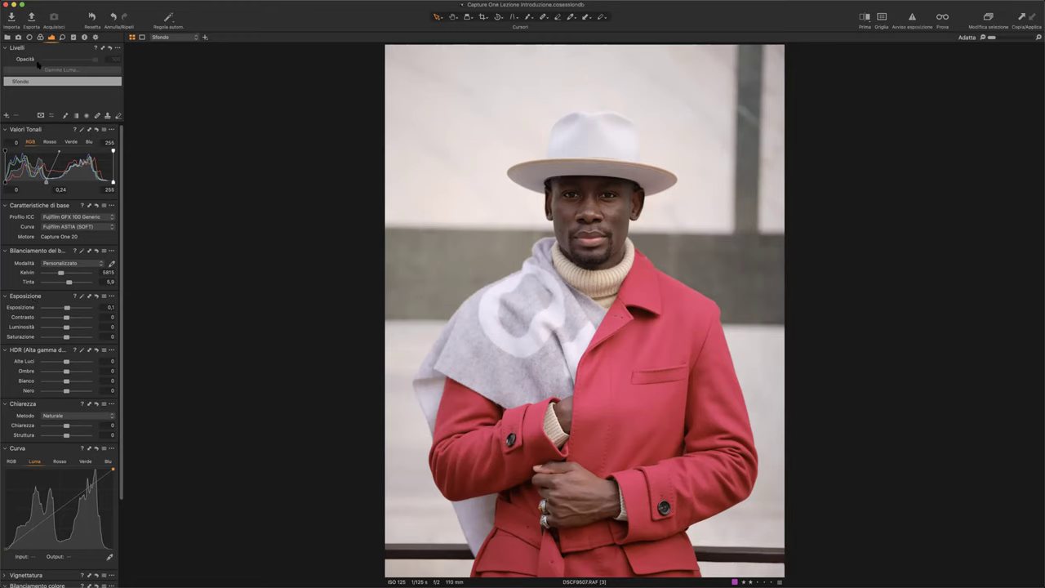
Float the Livelli layers tool beside the photo, make it taller and move it slightly lower.
{"action": "left_click_drag", "start_coordinate": [41, 49], "coordinate": [231, 222]}
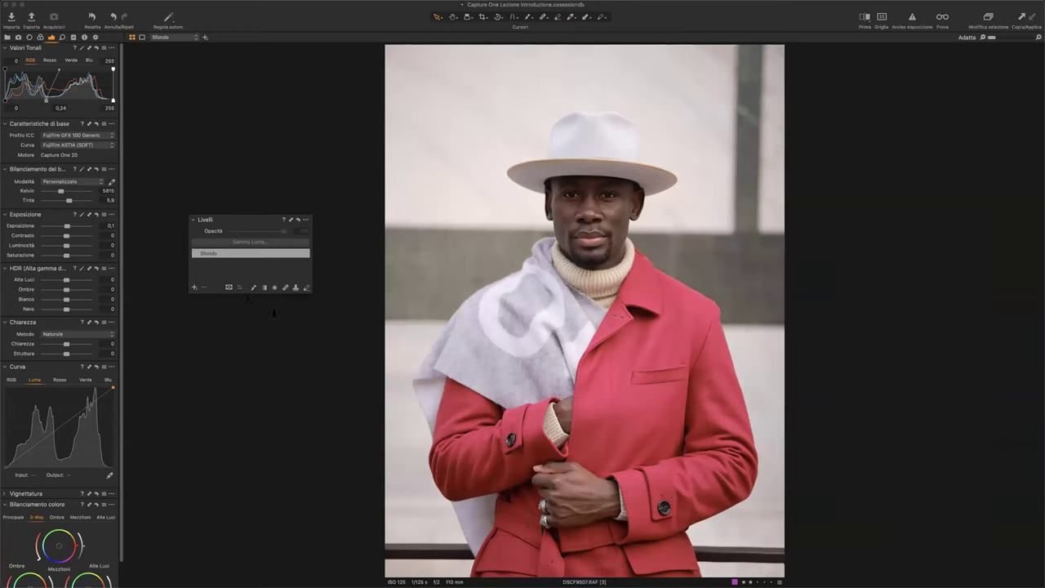
{"action": "left_click_drag", "start_coordinate": [248, 294], "coordinate": [294, 389]}
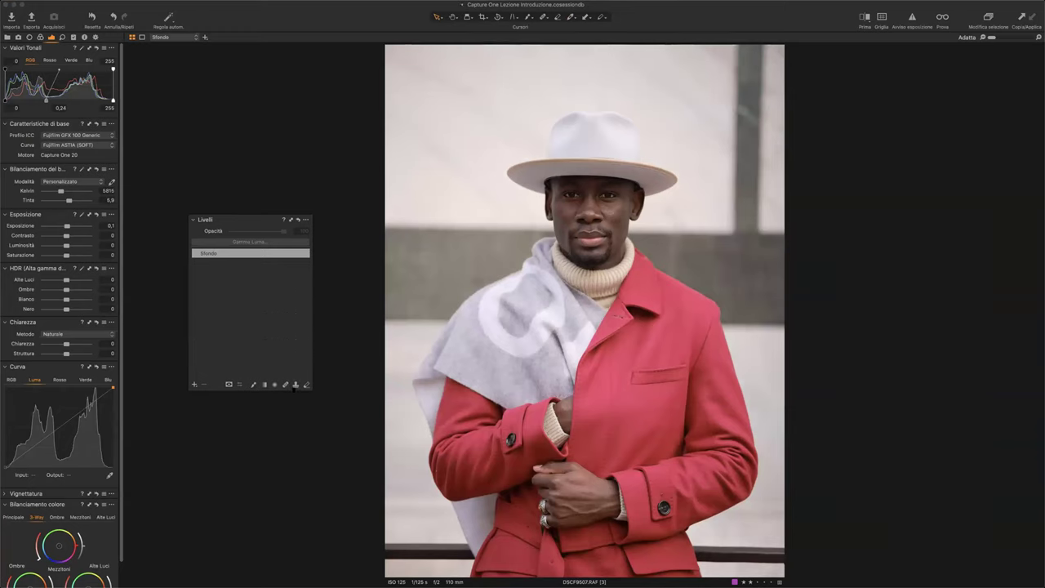
{"action": "left_click_drag", "start_coordinate": [254, 222], "coordinate": [255, 250]}
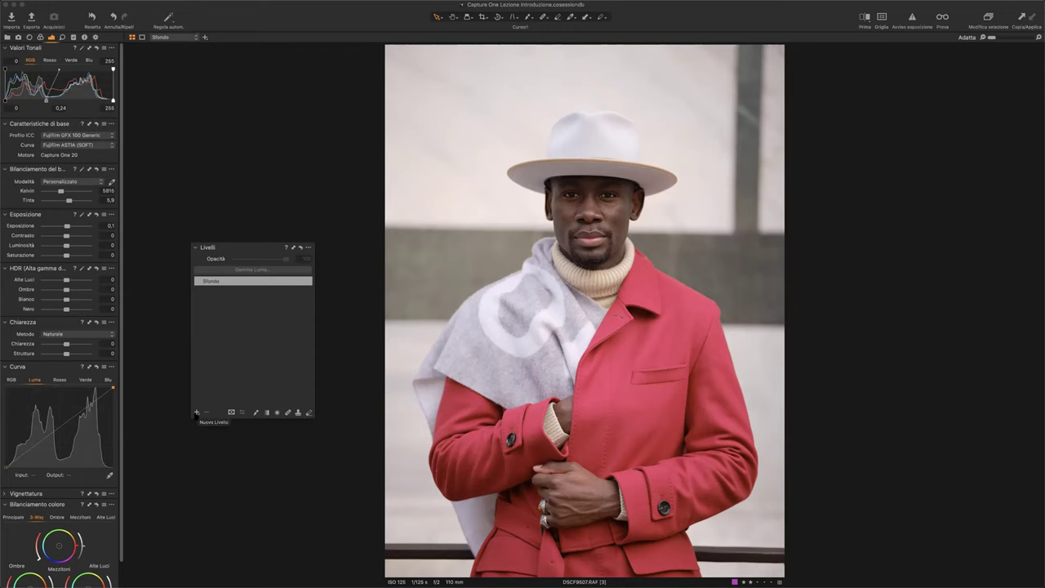
Add a new filled adjustment layer, Livello di Regolazione 1, above Sfondo.
{"action": "left_click", "coordinate": [197, 413]}
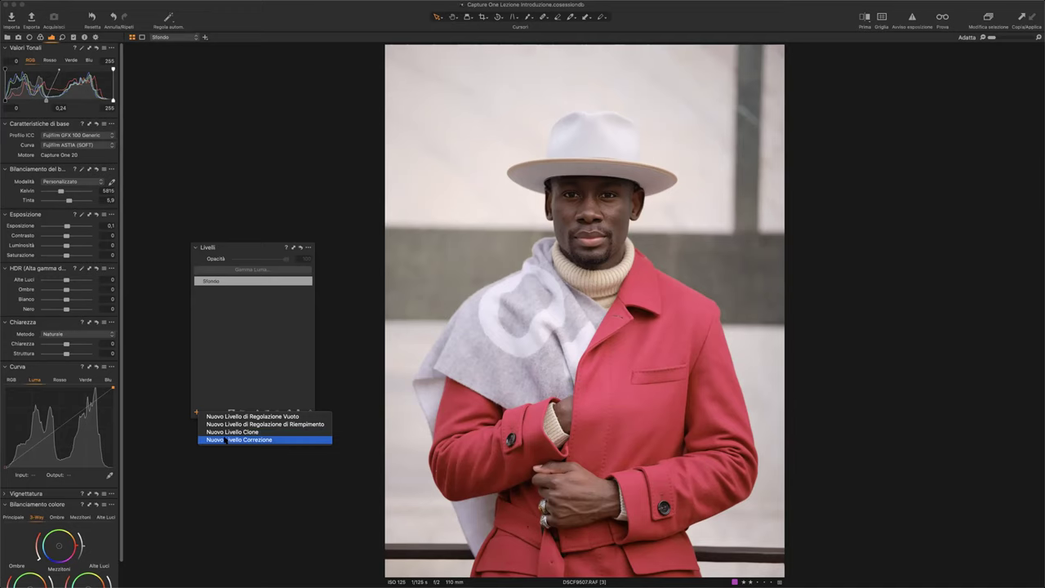
{"action": "key", "text": "Up"}
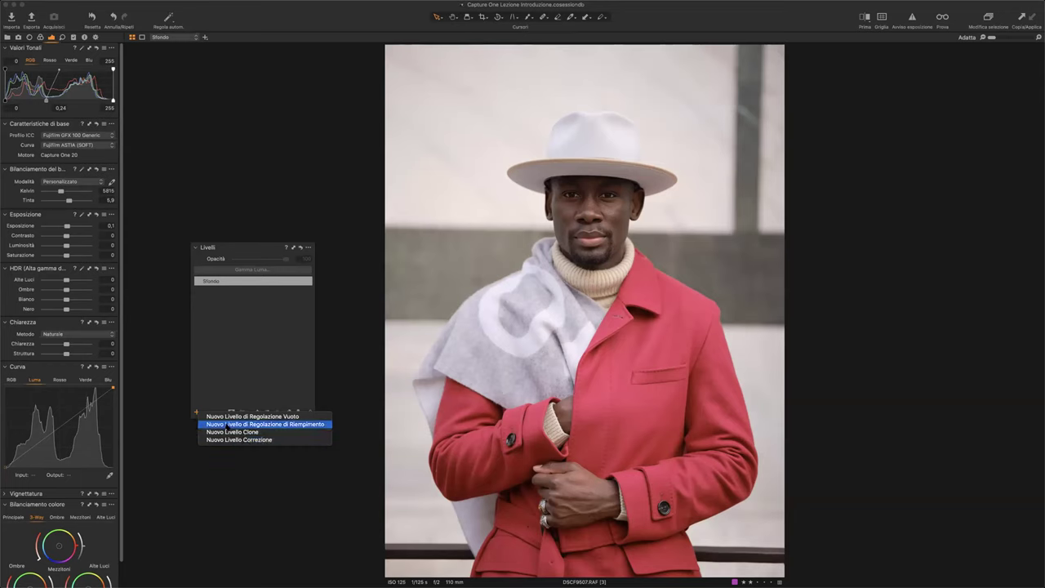
{"action": "left_click", "coordinate": [297, 424]}
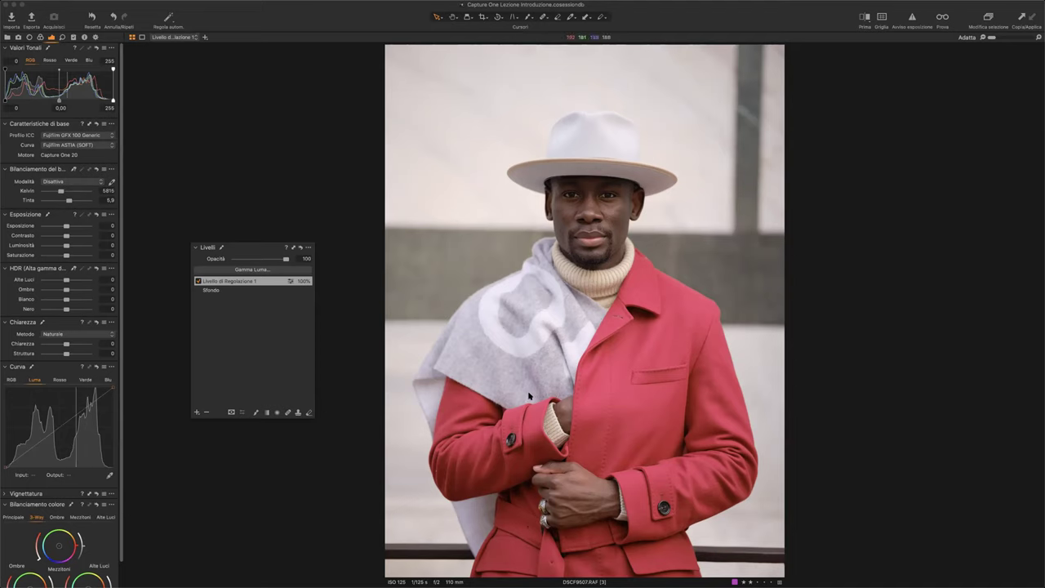
{"action": "left_click_drag", "start_coordinate": [539, 317], "coordinate": [533, 324]}
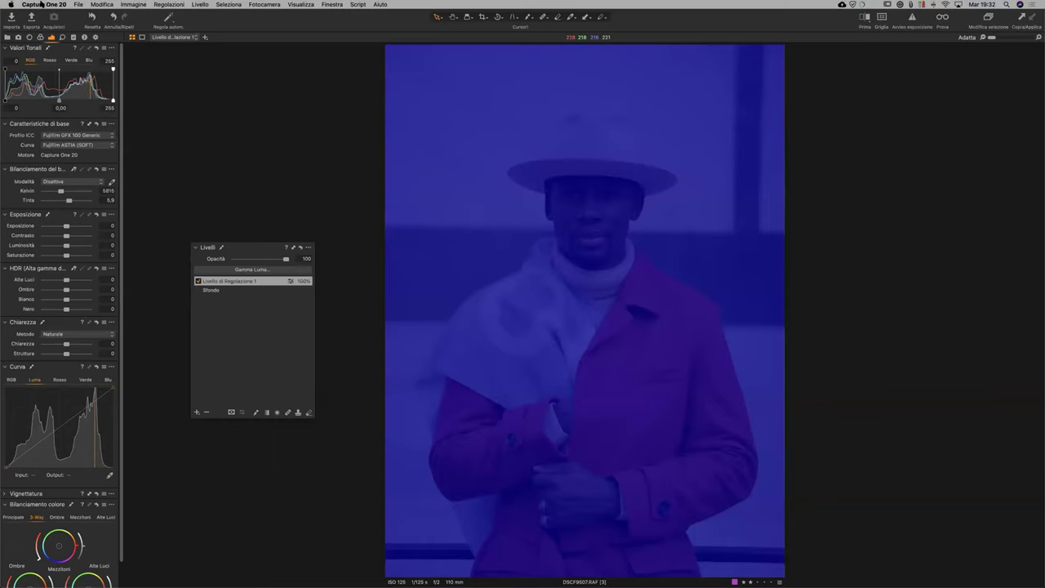
{"action": "left_click", "coordinate": [41, 4]}
{"action": "left_click", "coordinate": [41, 25]}
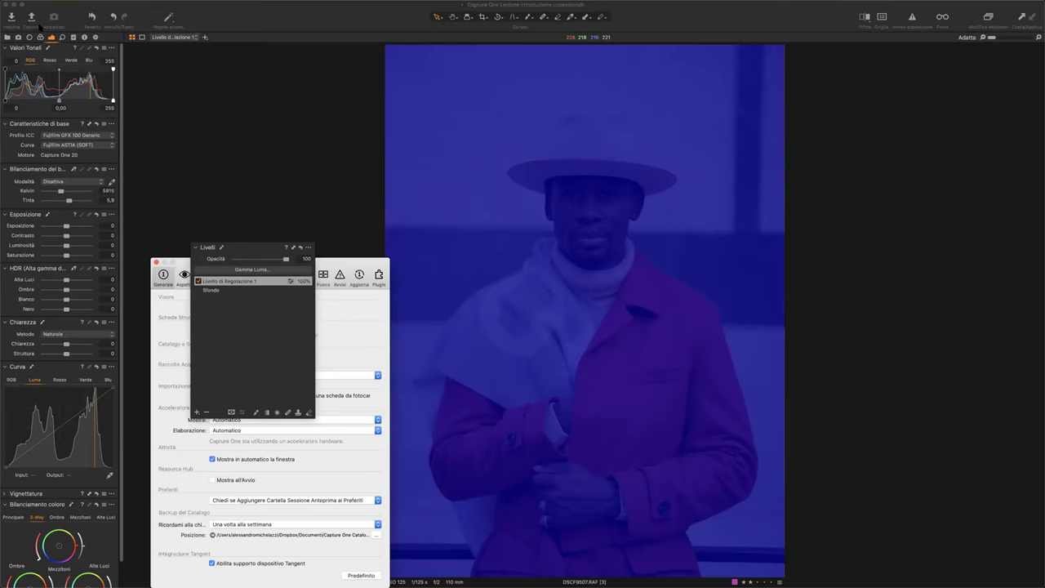
{"action": "left_click_drag", "start_coordinate": [342, 263], "coordinate": [627, 245]}
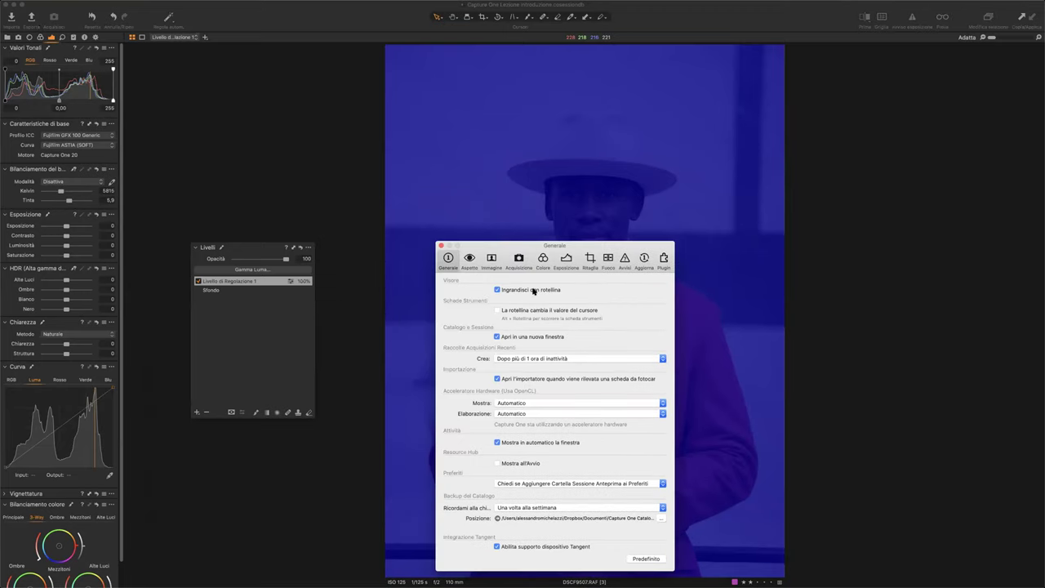
{"action": "left_click", "coordinate": [492, 260]}
{"action": "left_click", "coordinate": [470, 260]}
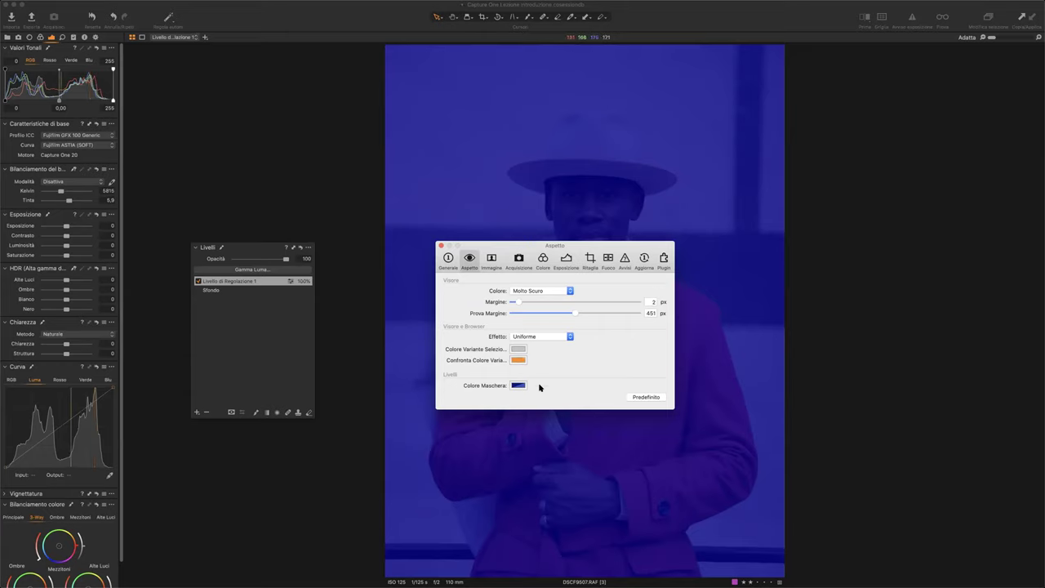
{"action": "left_click", "coordinate": [441, 245]}
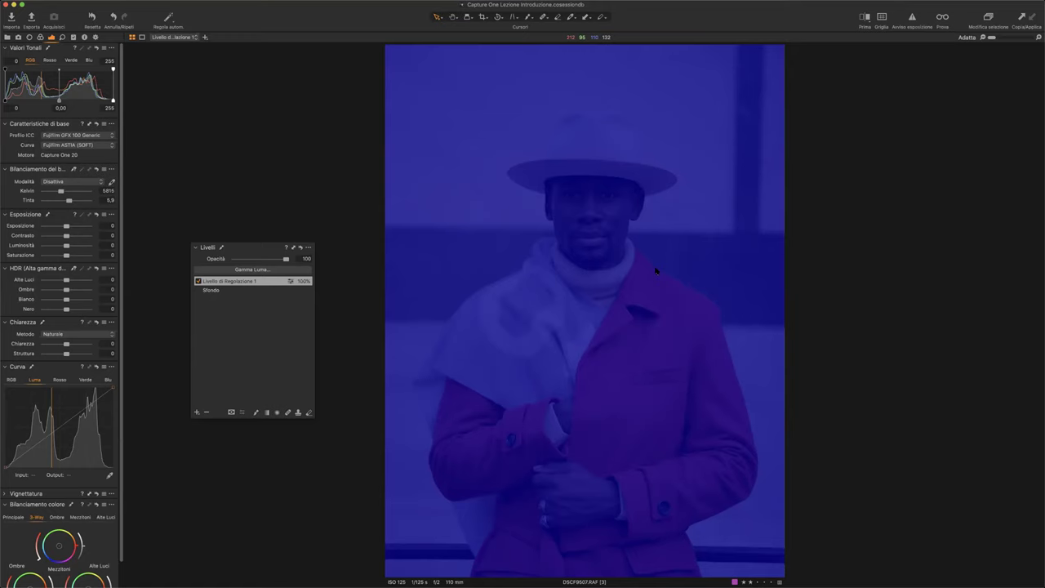
{"action": "key", "text": "m"}
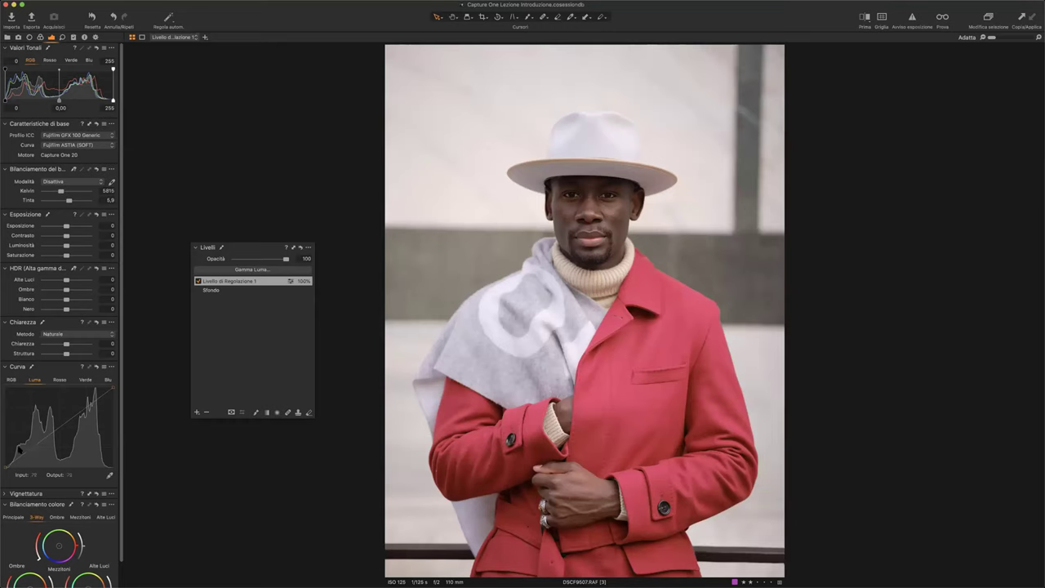
Lift the shadows on Livello di Regolazione 1's Luma curve and invert the layer's mask.
{"action": "left_click_drag", "start_coordinate": [30, 454], "coordinate": [24, 442]}
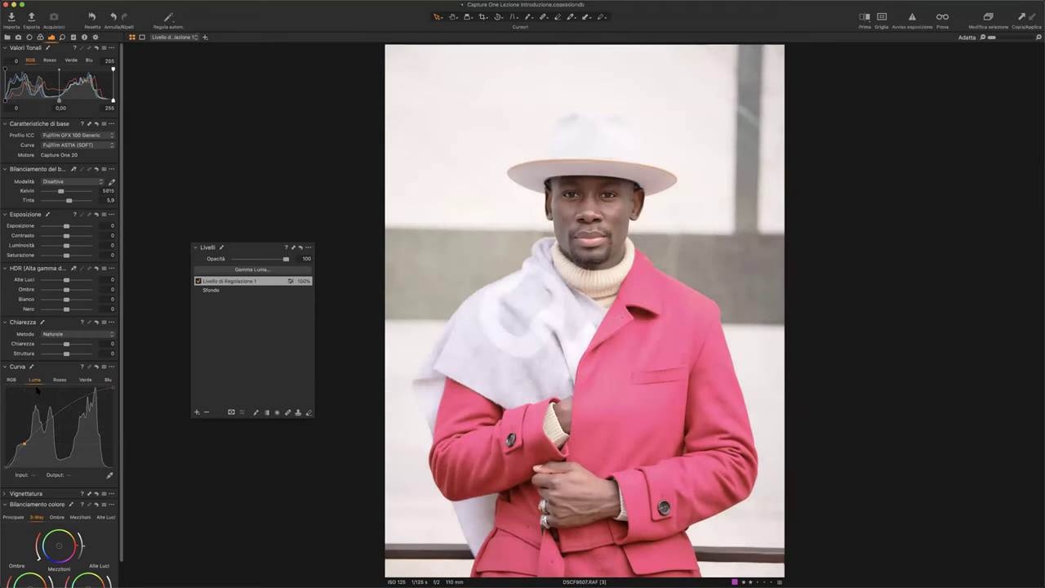
{"action": "left_click", "coordinate": [59, 412]}
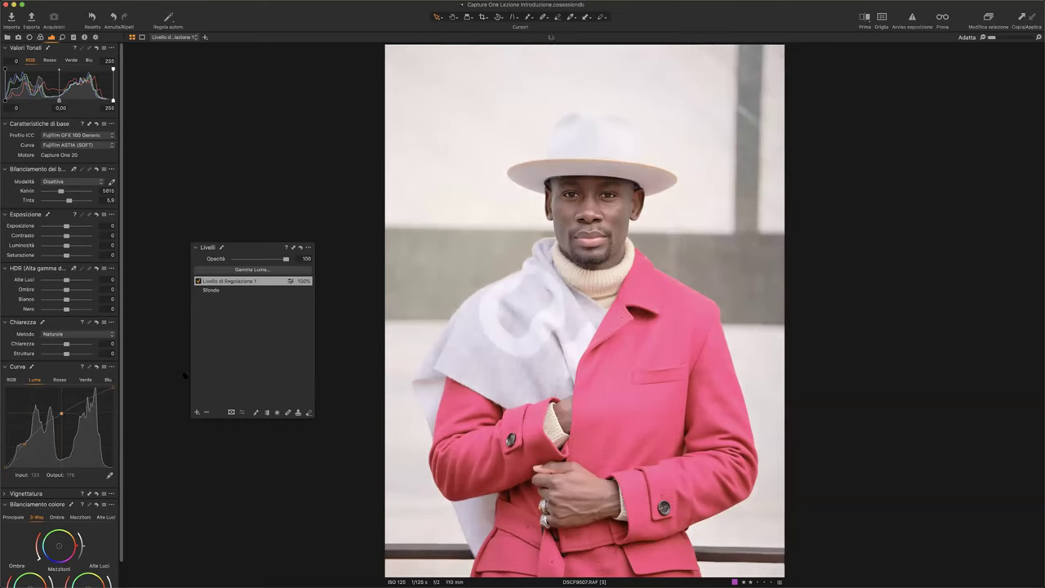
{"action": "right_click", "coordinate": [221, 284]}
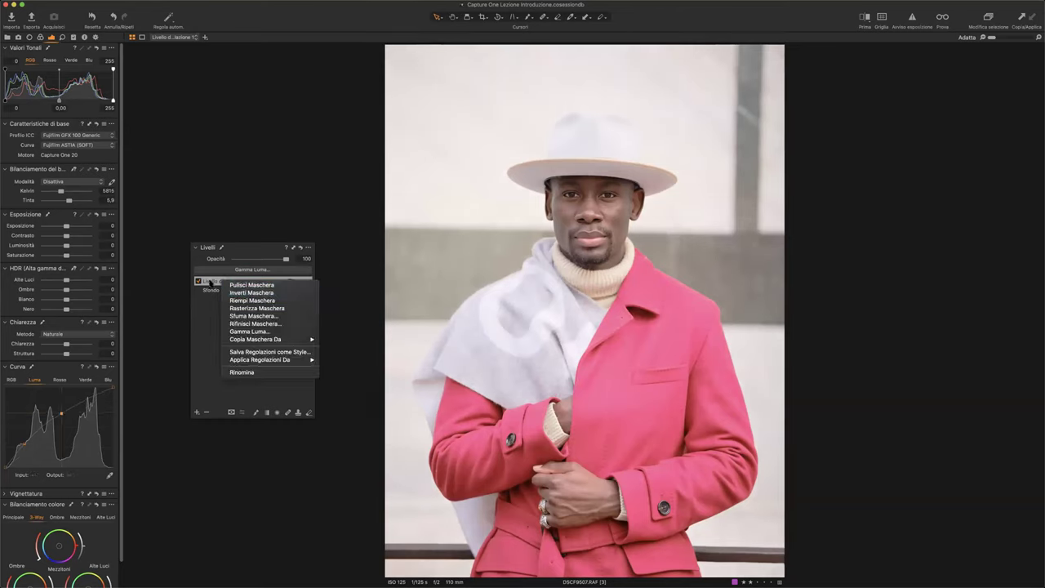
{"action": "left_click", "coordinate": [233, 292]}
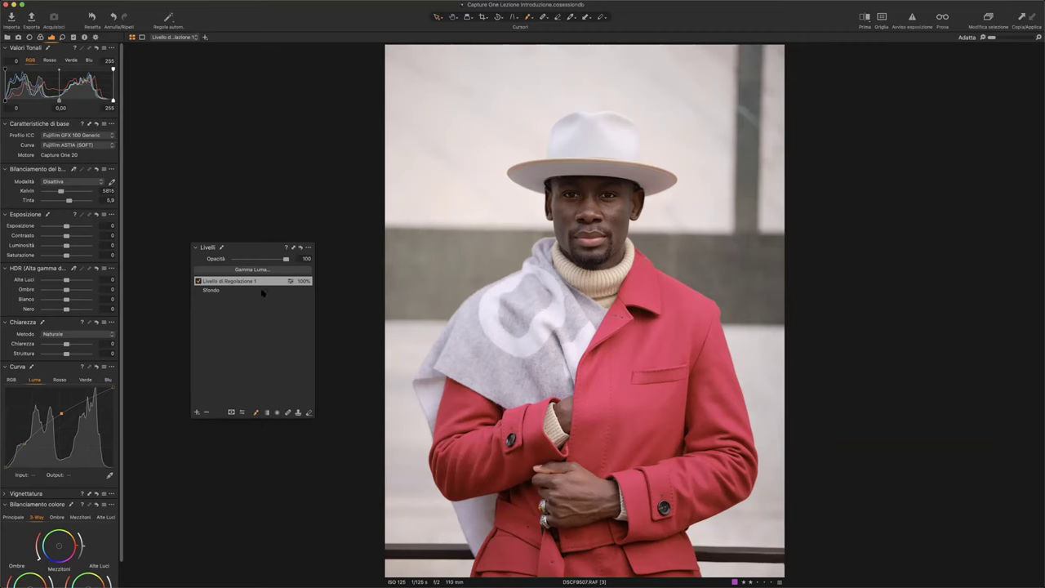
Set the mask brush to size 621 and opacity 48.
{"action": "right_click", "coordinate": [582, 215]}
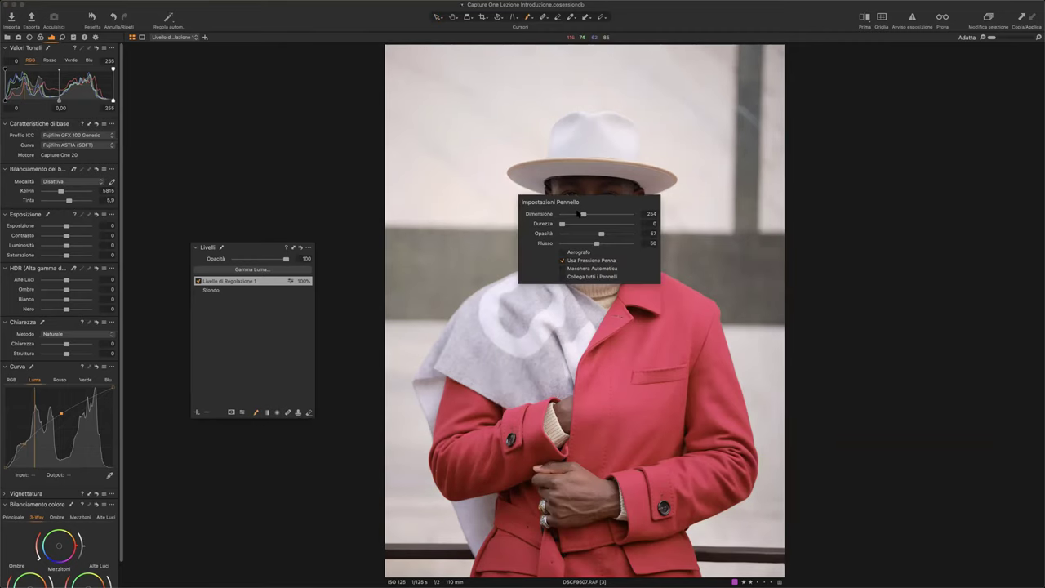
{"action": "left_click_drag", "start_coordinate": [582, 215], "coordinate": [586, 217]}
{"action": "left_click_drag", "start_coordinate": [602, 234], "coordinate": [571, 244]}
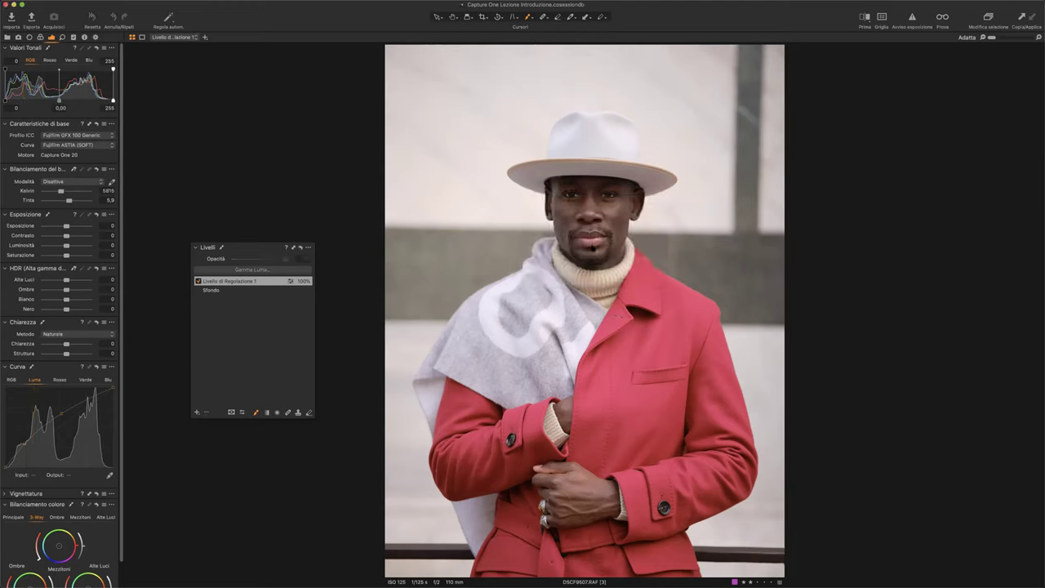
Paint the brightening adjustment over the face, undoing a stray stroke near the left eye.
{"action": "left_click", "coordinate": [579, 198]}
{"action": "scroll", "coordinate": [578, 198], "scroll_direction": "up", "scroll_amount": 3}
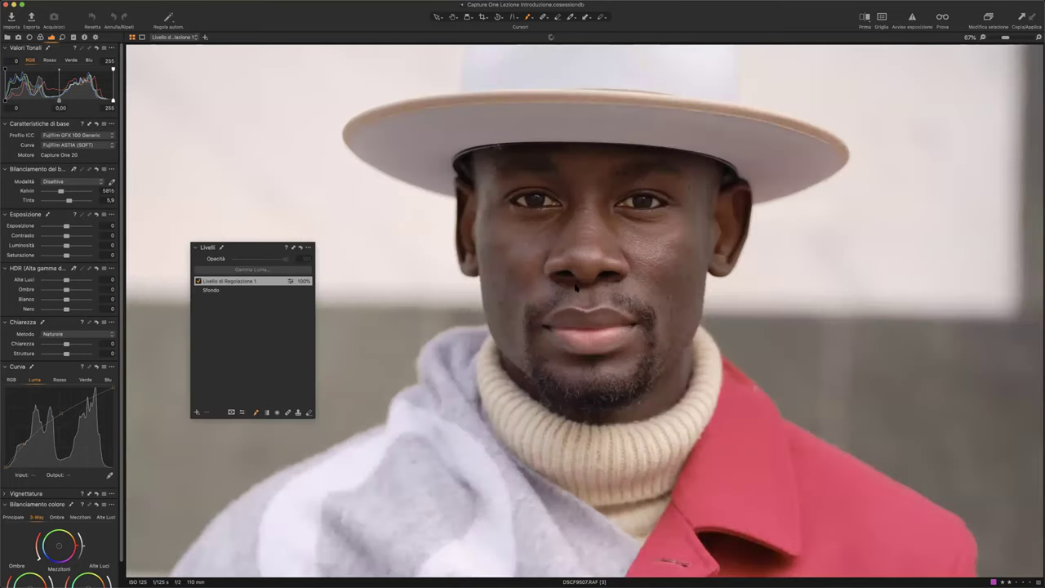
{"action": "left_click", "coordinate": [638, 365]}
{"action": "right_click", "coordinate": [549, 225]}
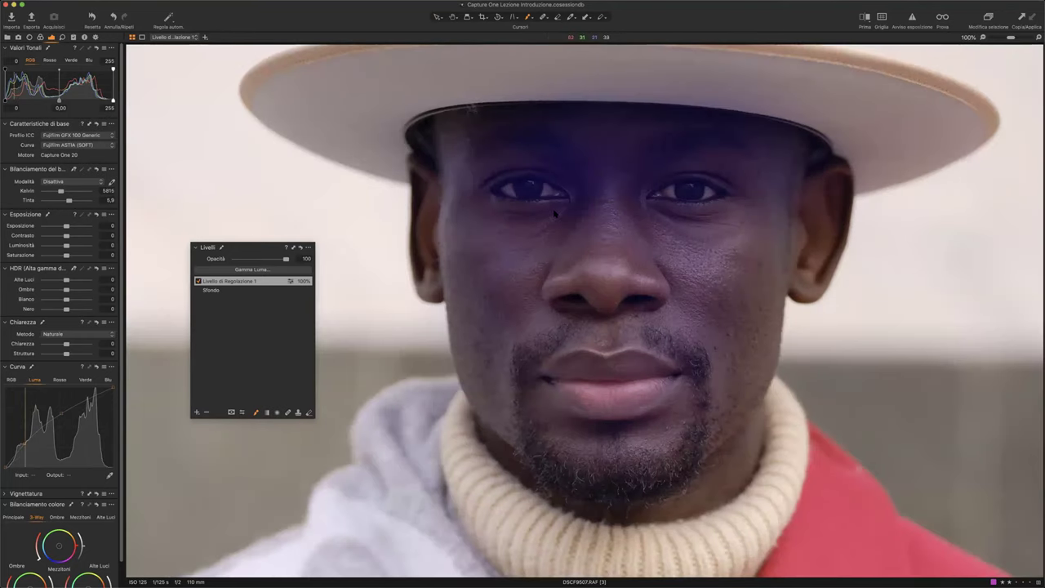
{"action": "left_click", "coordinate": [497, 170]}
{"action": "key", "text": "ctrl+z"}
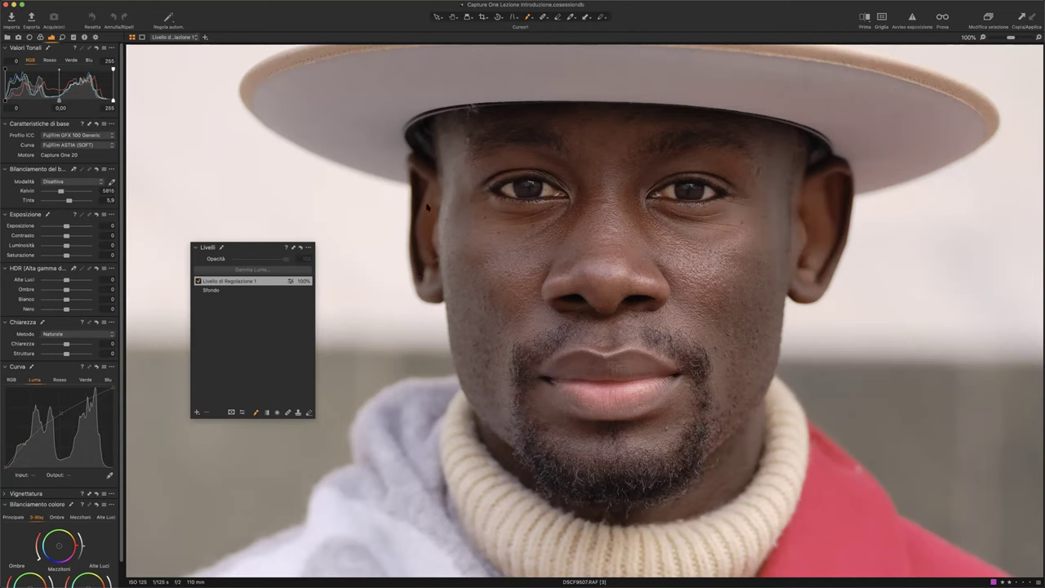
{"action": "left_click", "coordinate": [430, 167]}
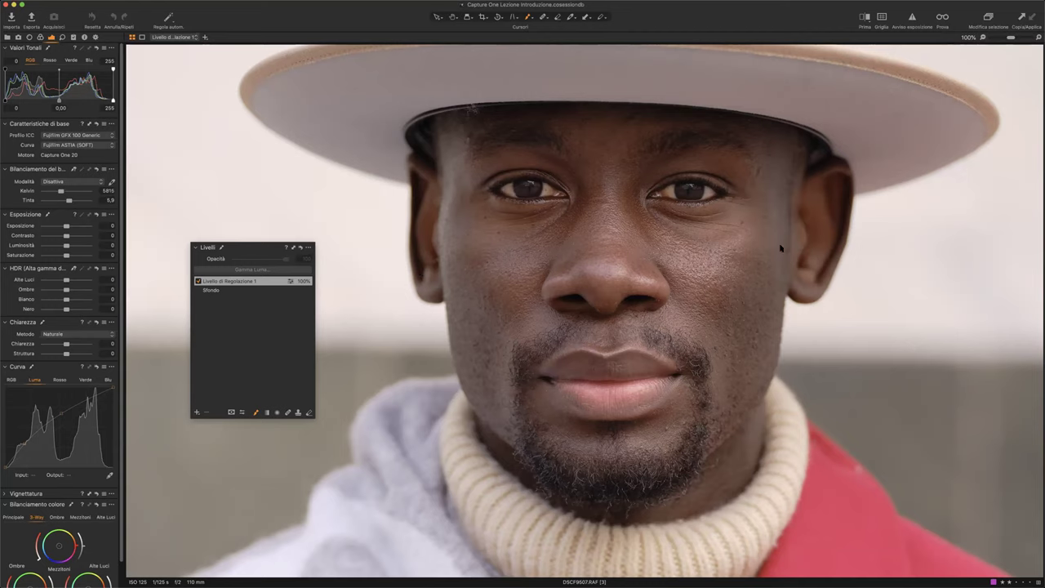
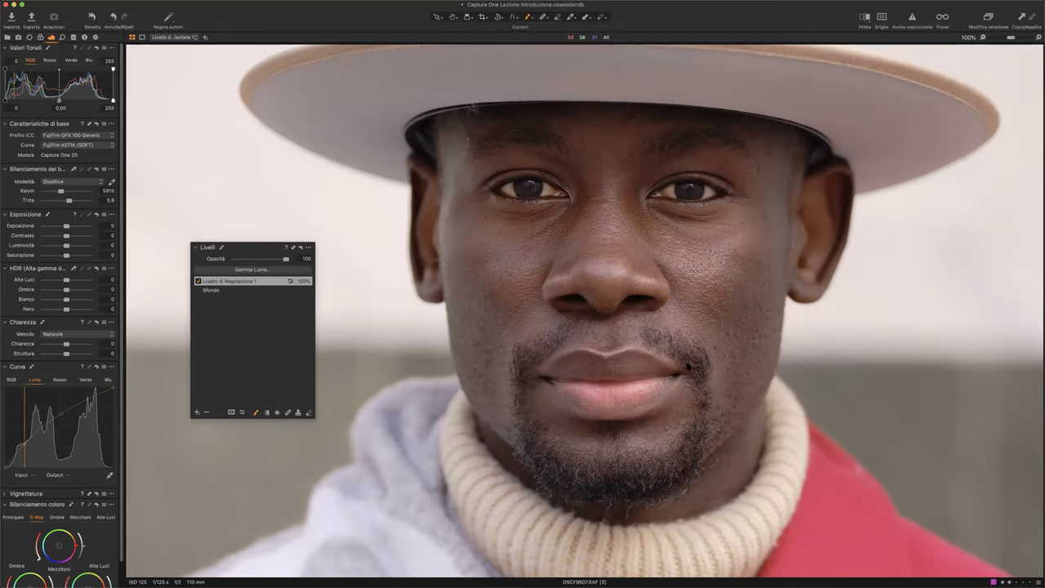
Toggle Livello di Regolazione 1 off and on to compare, then fit the whole portrait in view.
{"action": "left_click", "coordinate": [197, 281]}
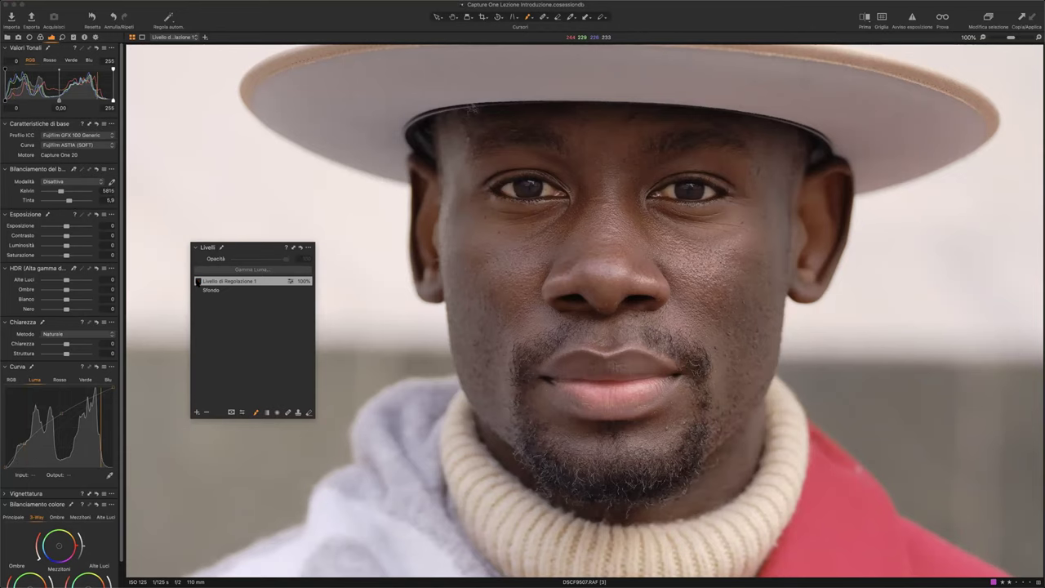
{"action": "left_click", "coordinate": [197, 281]}
{"action": "left_click", "coordinate": [198, 280]}
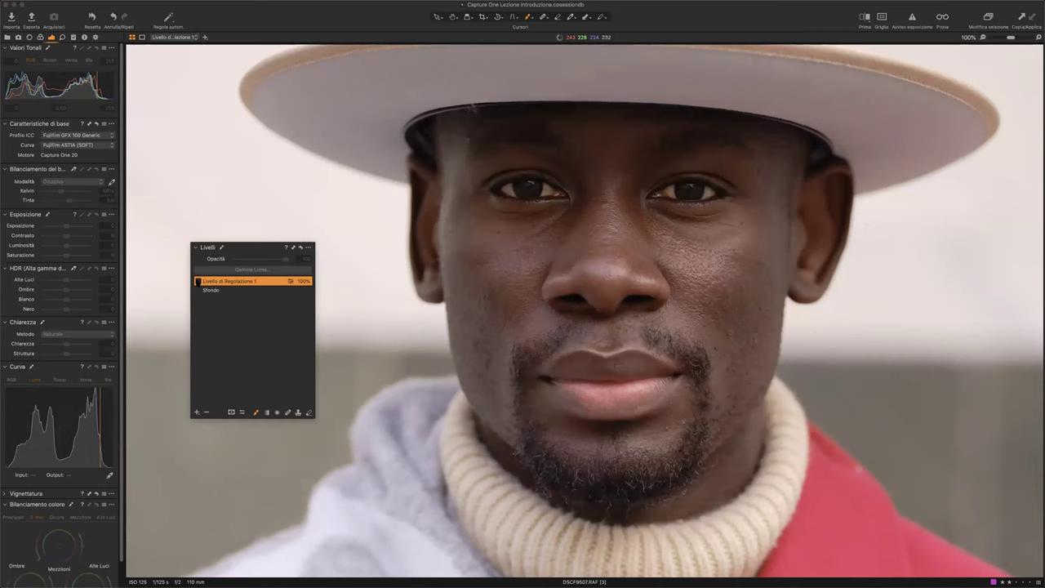
{"action": "left_click", "coordinate": [198, 281]}
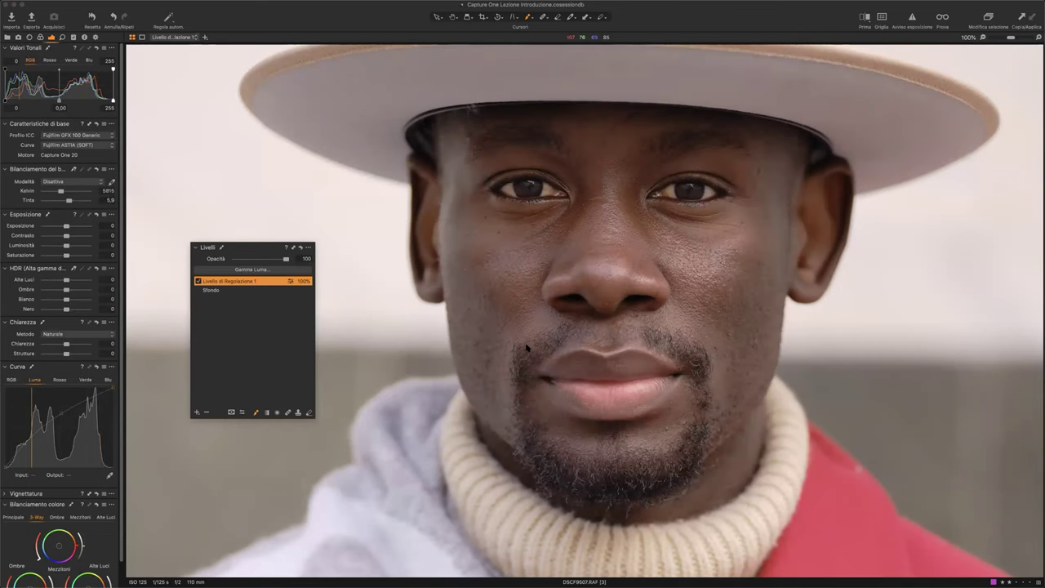
{"action": "key", "text": "super+0"}
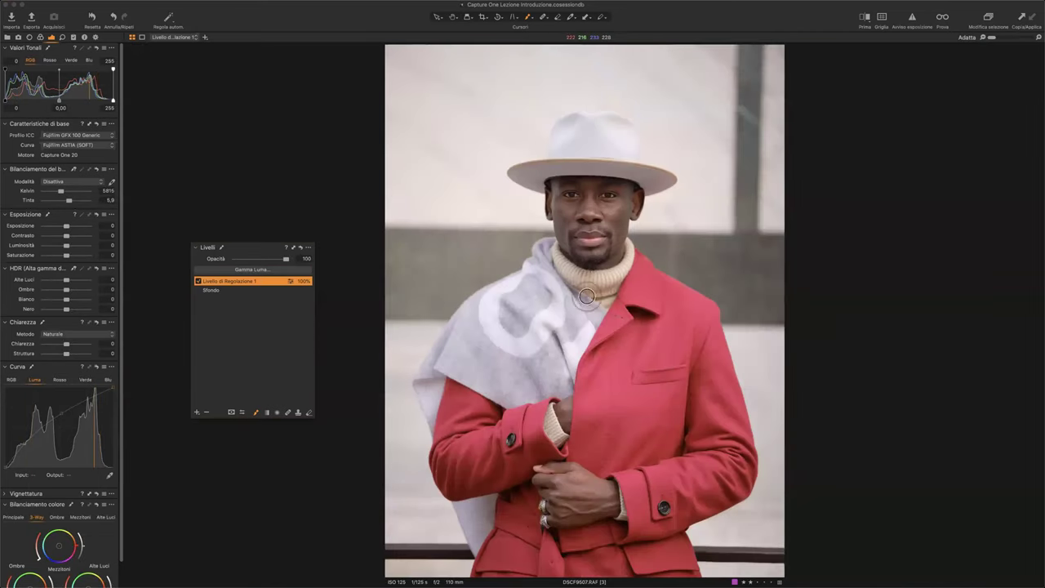
Paint the first layer's mask around the eyes and reselect that layer.
{"action": "left_click", "coordinate": [560, 198]}
{"action": "left_click_drag", "start_coordinate": [560, 198], "coordinate": [619, 192]}
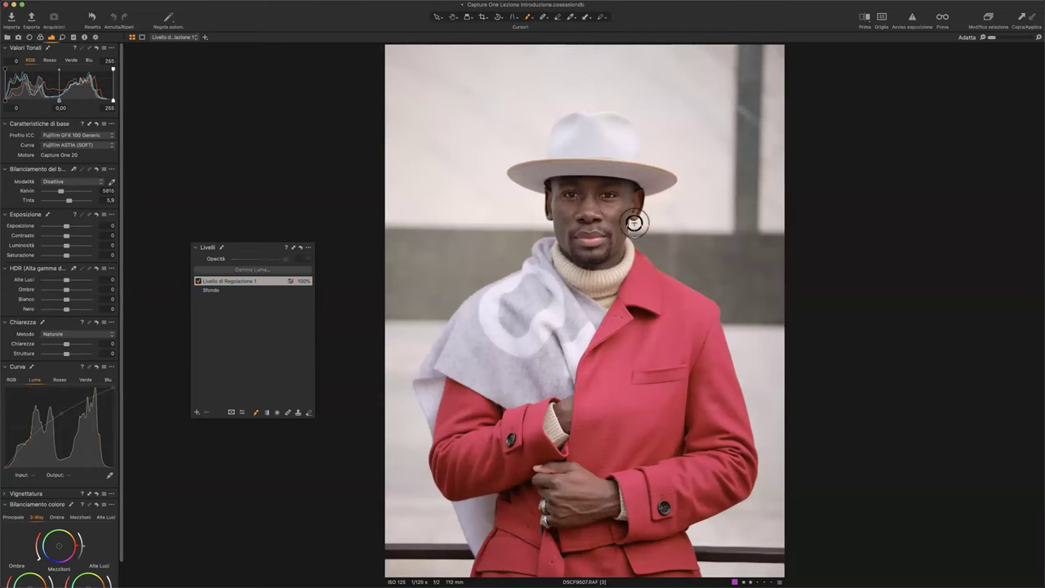
{"action": "left_click", "coordinate": [612, 266]}
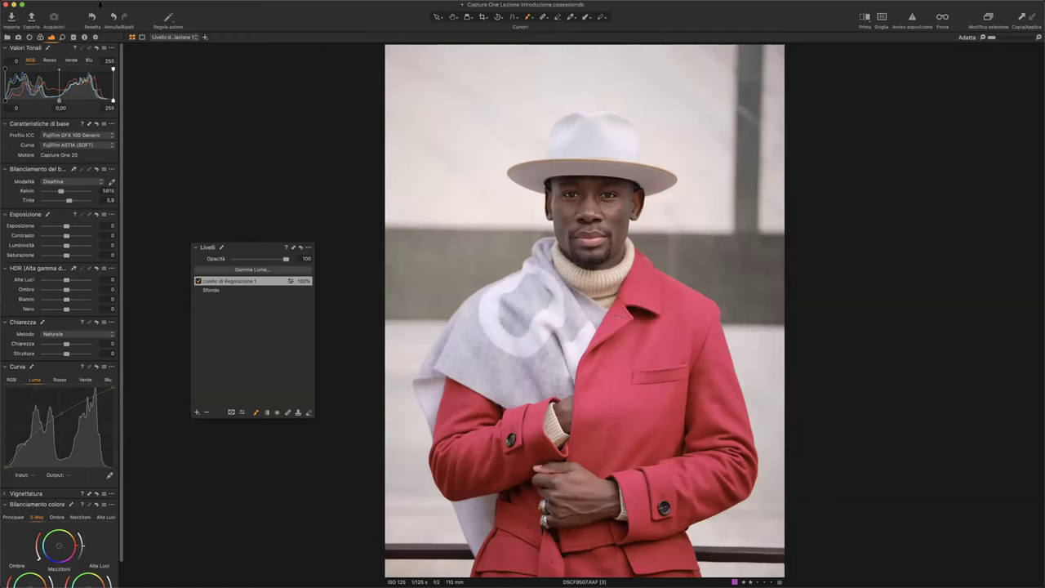
Toggle the first adjustment layer on and off to compare its effect.
{"action": "left_click", "coordinate": [197, 281]}
{"action": "left_click", "coordinate": [197, 281]}
{"action": "left_click", "coordinate": [196, 281]}
{"action": "left_click", "coordinate": [197, 281]}
Add Livello di Regolazione 2 with a tall radial mask over the man's turtleneck and exposure -1.8.
{"action": "left_click", "coordinate": [196, 412]}
{"action": "left_click", "coordinate": [277, 413]}
{"action": "left_click_drag", "start_coordinate": [559, 202], "coordinate": [740, 432]}
{"action": "left_click_drag", "start_coordinate": [553, 193], "coordinate": [586, 268]}
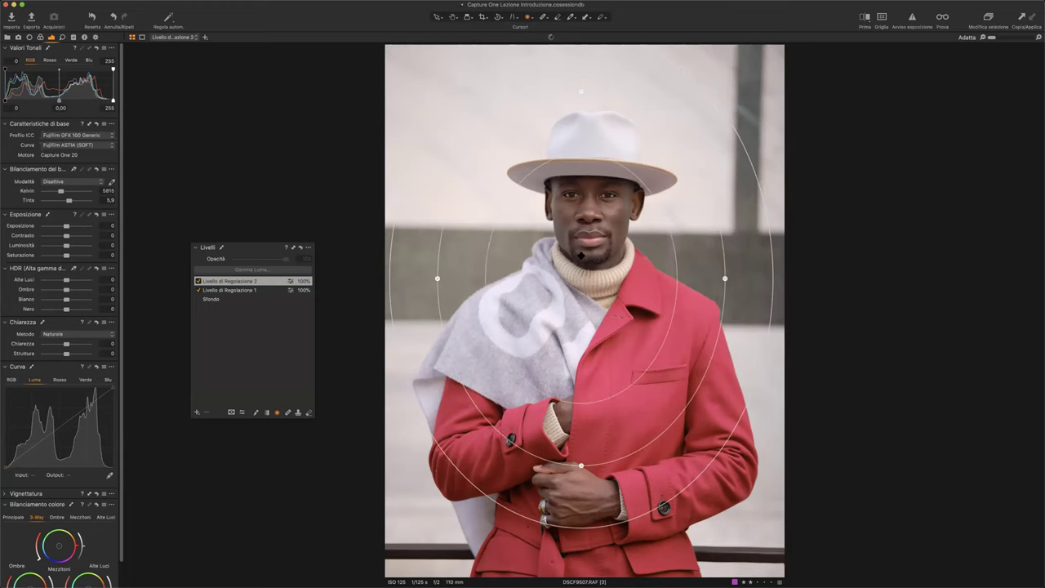
{"action": "left_click_drag", "start_coordinate": [583, 95], "coordinate": [580, 89]}
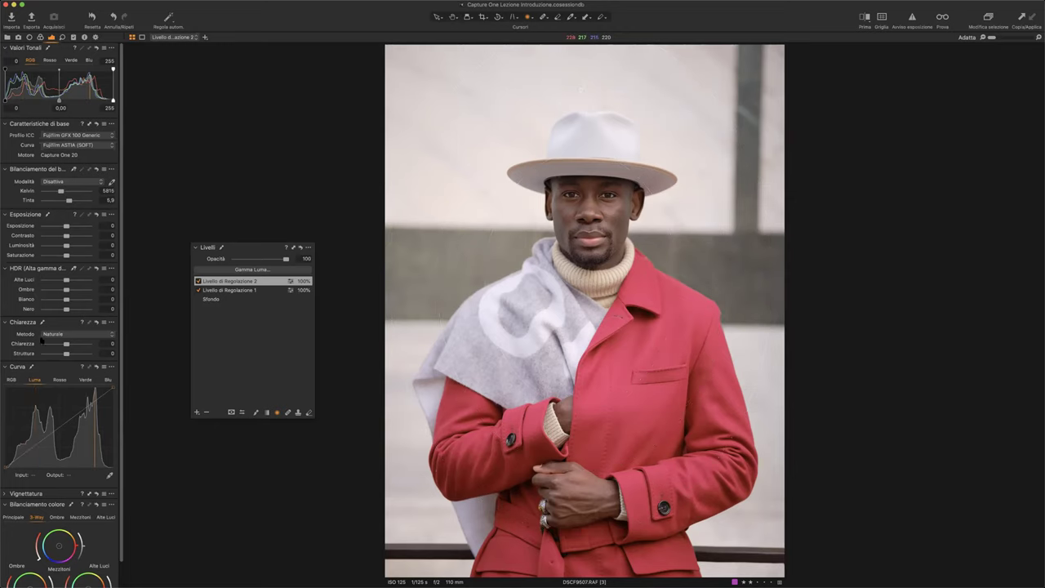
{"action": "left_click_drag", "start_coordinate": [66, 226], "coordinate": [54, 227]}
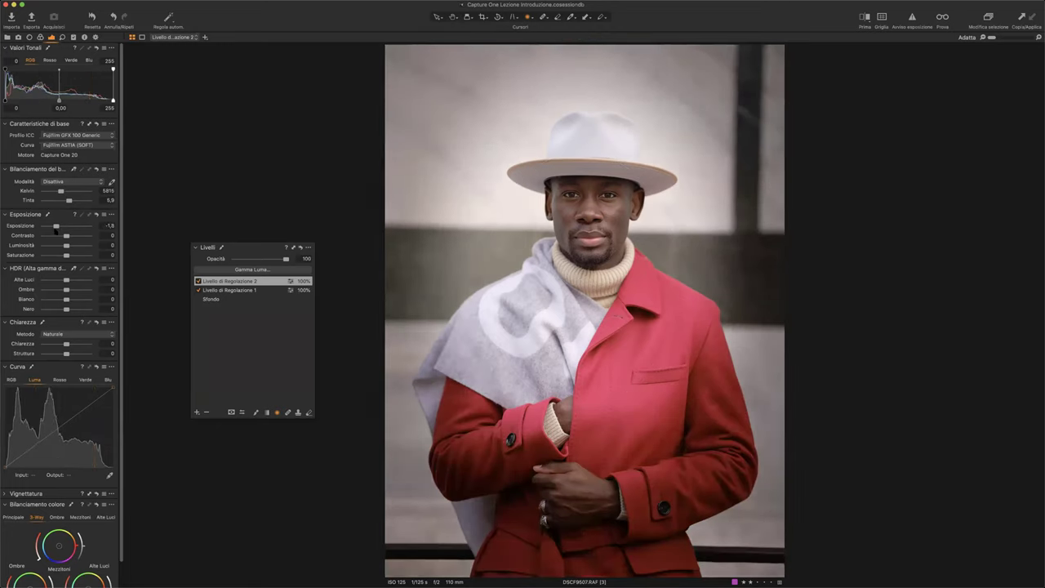
Reset Exposure to 0, pull the Luma curve down for darker shadows, and resize and reposition the radial mask.
{"action": "double_click", "coordinate": [57, 226]}
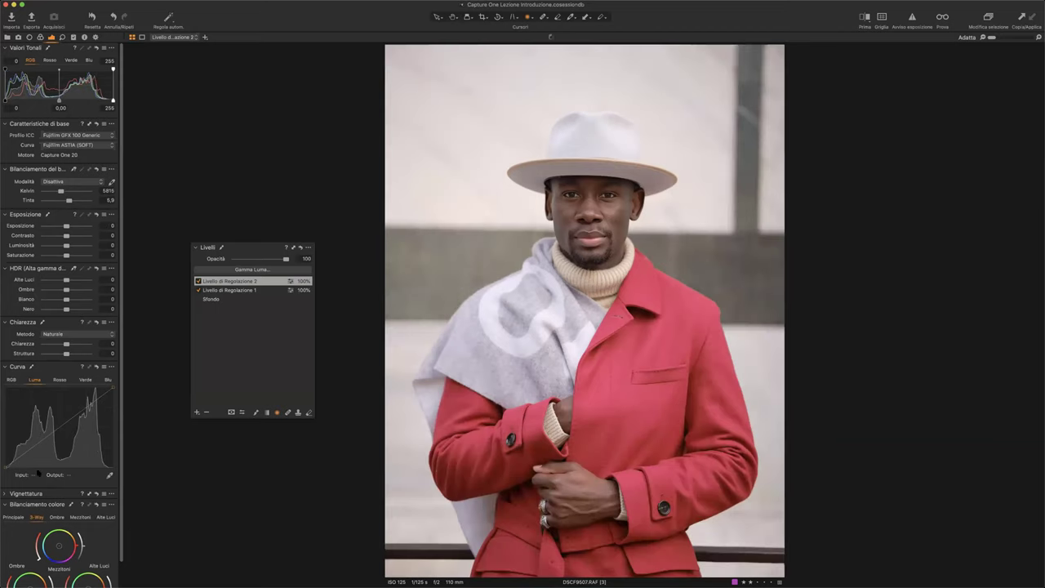
{"action": "left_click_drag", "start_coordinate": [39, 448], "coordinate": [82, 419]}
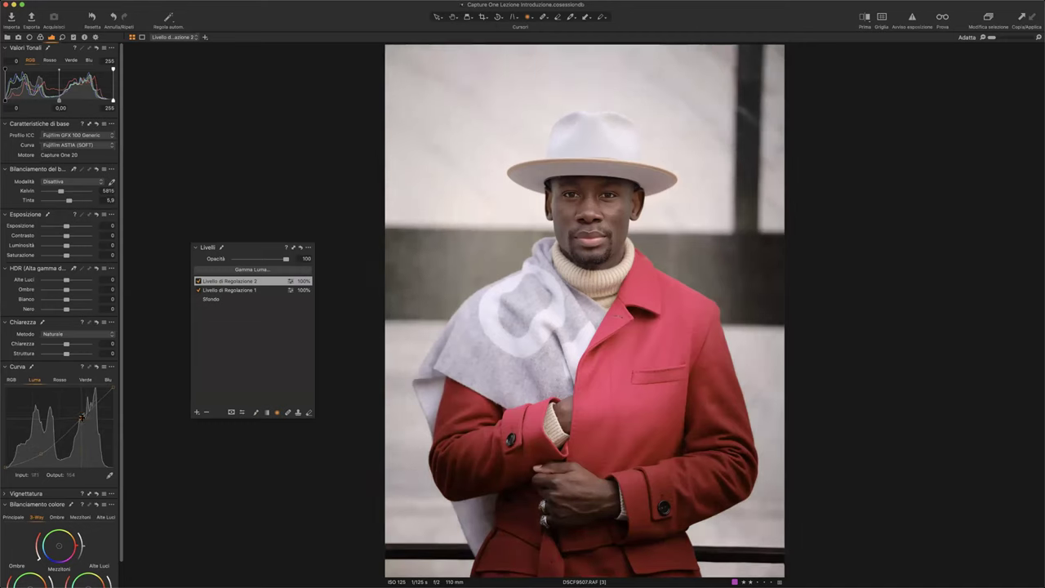
{"action": "mouse_move", "coordinate": [589, 199]}
{"action": "left_click_drag", "start_coordinate": [579, 91], "coordinate": [581, 84]}
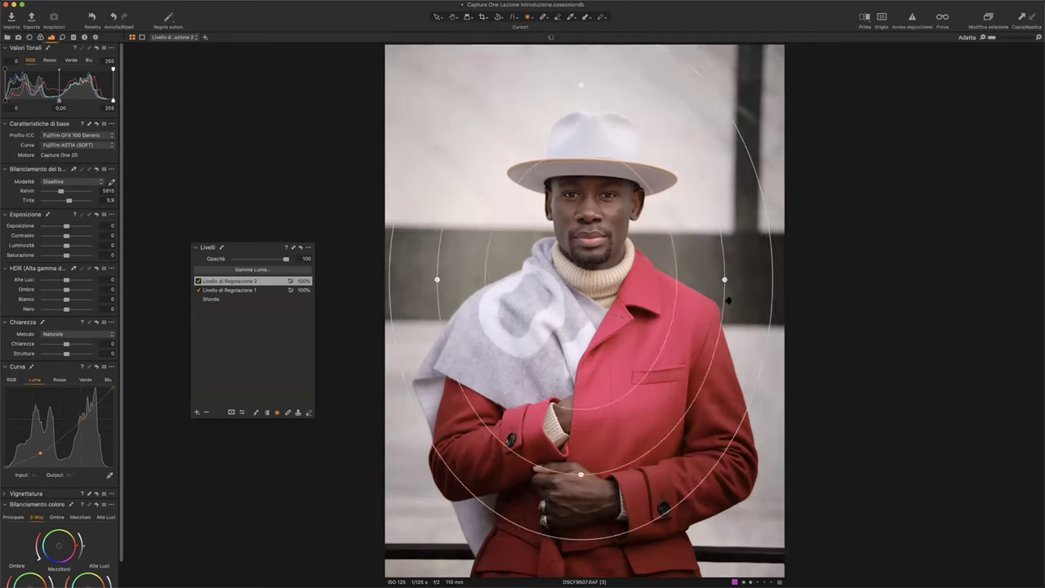
{"action": "left_click_drag", "start_coordinate": [740, 283], "coordinate": [765, 280]}
{"action": "left_click_drag", "start_coordinate": [583, 329], "coordinate": [594, 425]}
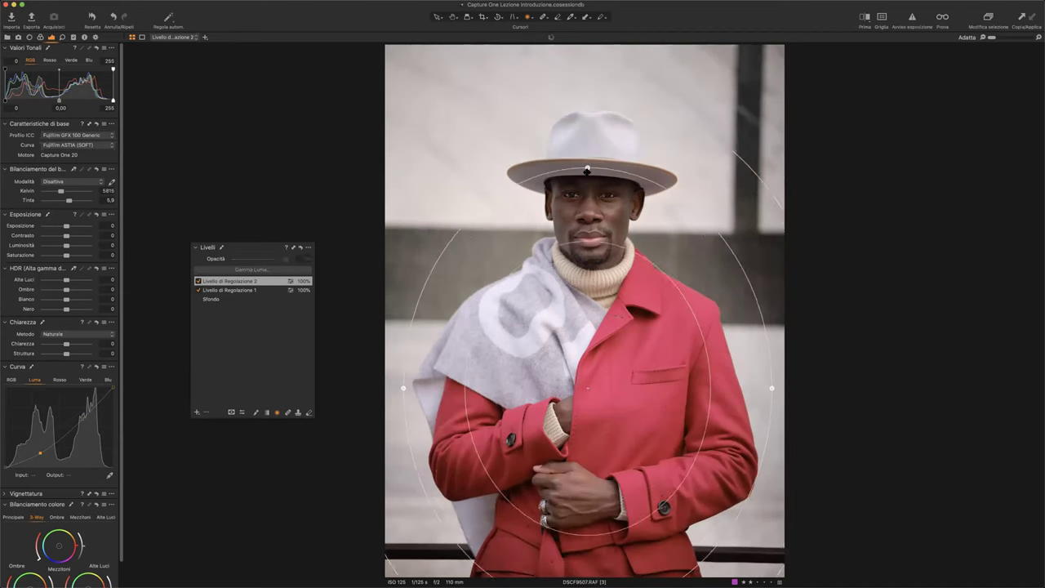
{"action": "left_click_drag", "start_coordinate": [605, 230], "coordinate": [614, 162]}
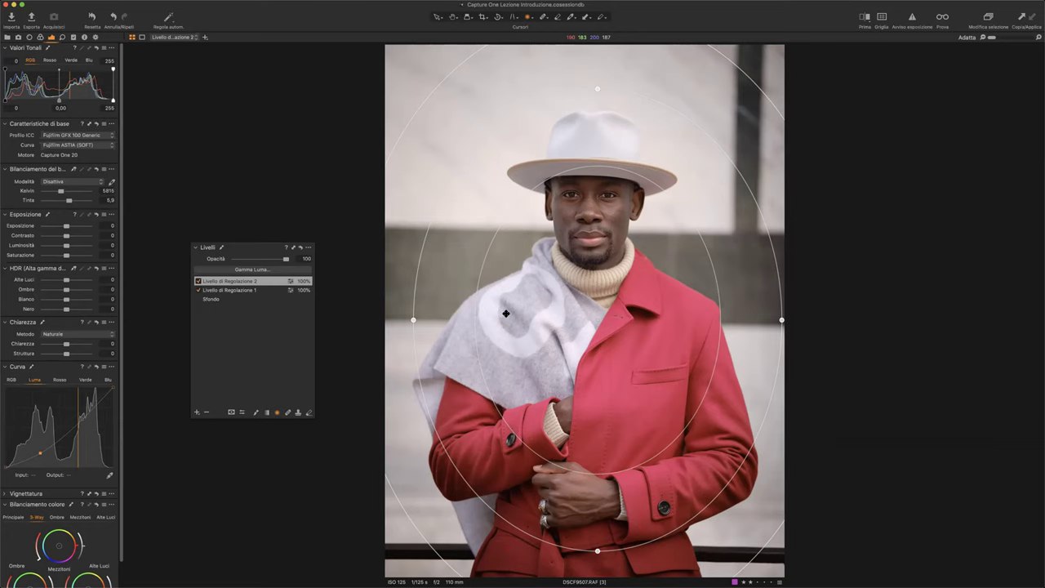
{"action": "key", "text": "super+z"}
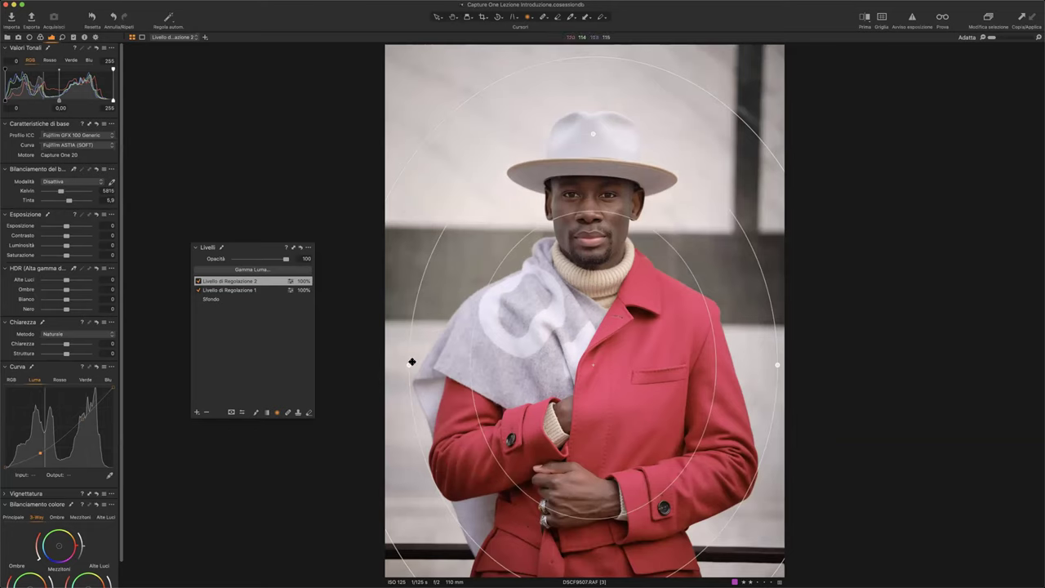
{"action": "left_click_drag", "start_coordinate": [418, 367], "coordinate": [427, 366]}
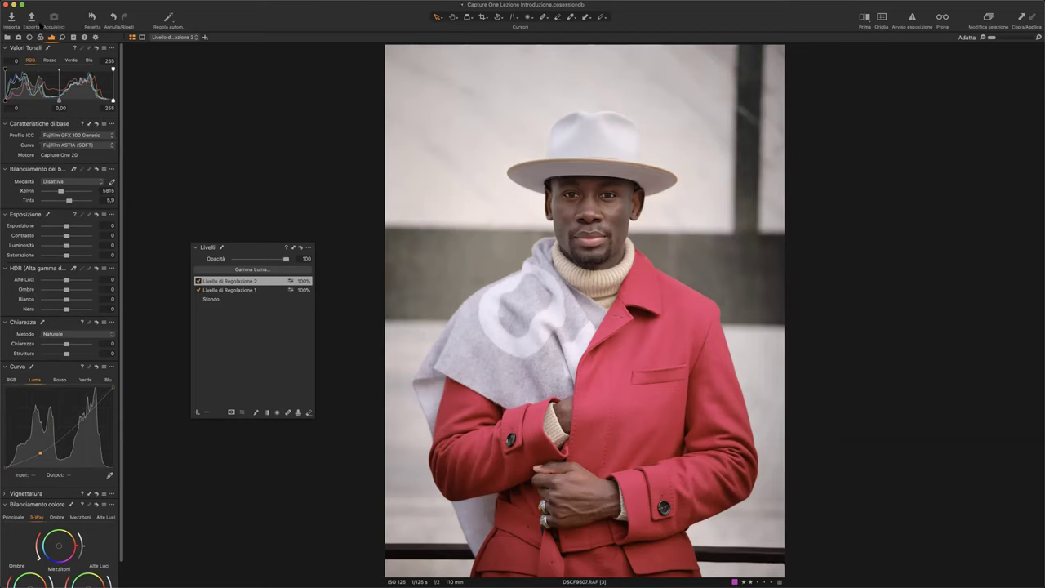
Float the Color Editor below the Layers panel and place both panels at the upper left.
{"action": "left_click", "coordinate": [41, 37]}
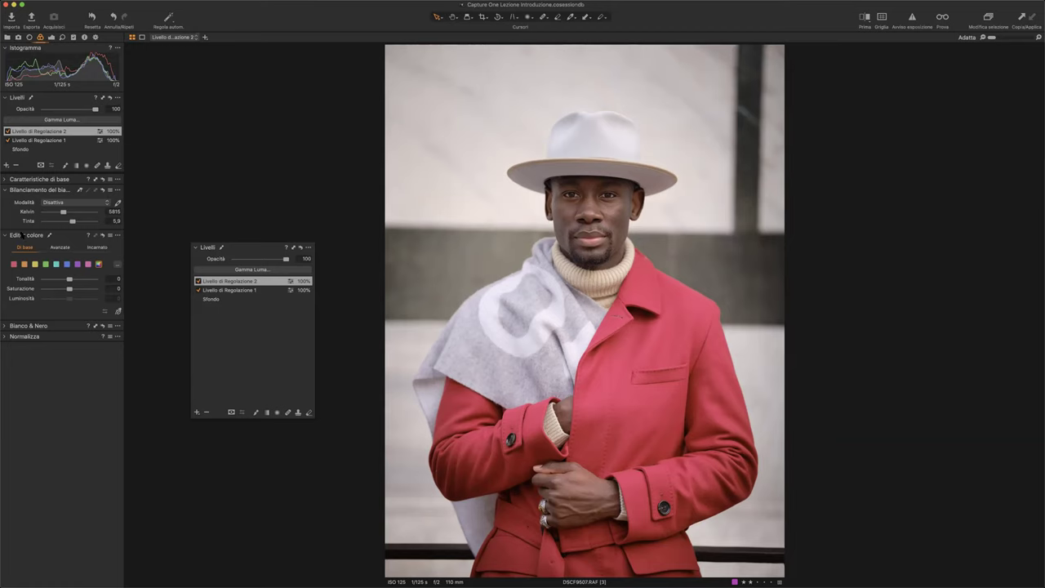
{"action": "left_click_drag", "start_coordinate": [23, 235], "coordinate": [343, 258]}
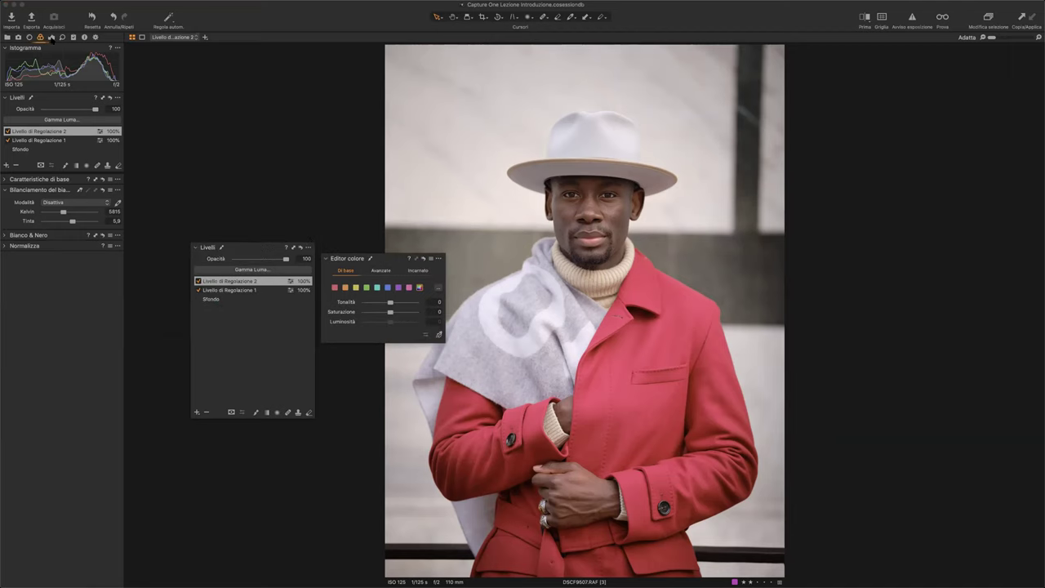
{"action": "left_click", "coordinate": [50, 37]}
{"action": "mouse_move", "coordinate": [346, 302]}
{"action": "left_mouse_down"}
{"action": "mouse_move", "coordinate": [317, 439]}
{"action": "mouse_move", "coordinate": [216, 469]}
{"action": "left_mouse_up"}
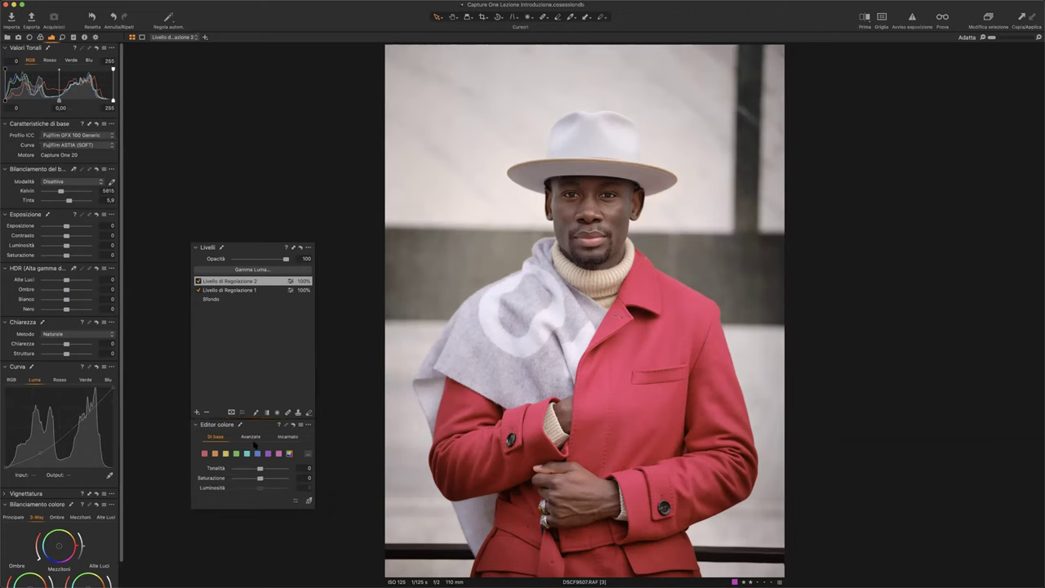
{"action": "left_click_drag", "start_coordinate": [241, 247], "coordinate": [201, 84]}
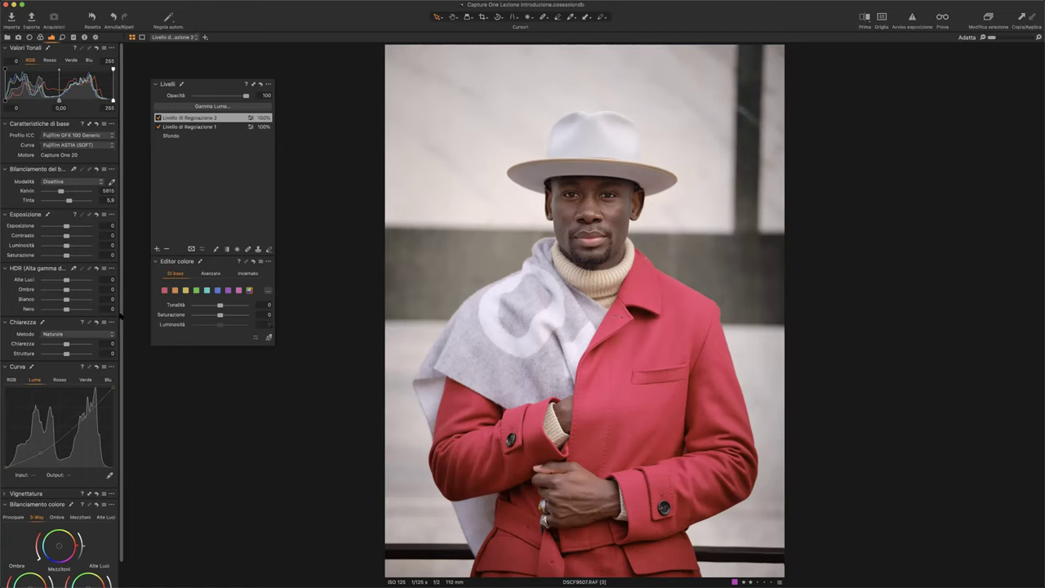
Sample the coat's red in Color Editor Basic, raise its saturation and darken its lightness, then switch to Advanced.
{"action": "left_click", "coordinate": [164, 292]}
{"action": "left_click", "coordinate": [269, 338]}
{"action": "mouse_move", "coordinate": [646, 333]}
{"action": "left_mouse_down"}
{"action": "mouse_move", "coordinate": [644, 343]}
{"action": "mouse_move", "coordinate": [662, 343]}
{"action": "mouse_move", "coordinate": [617, 343]}
{"action": "mouse_move", "coordinate": [665, 343]}
{"action": "left_mouse_up"}
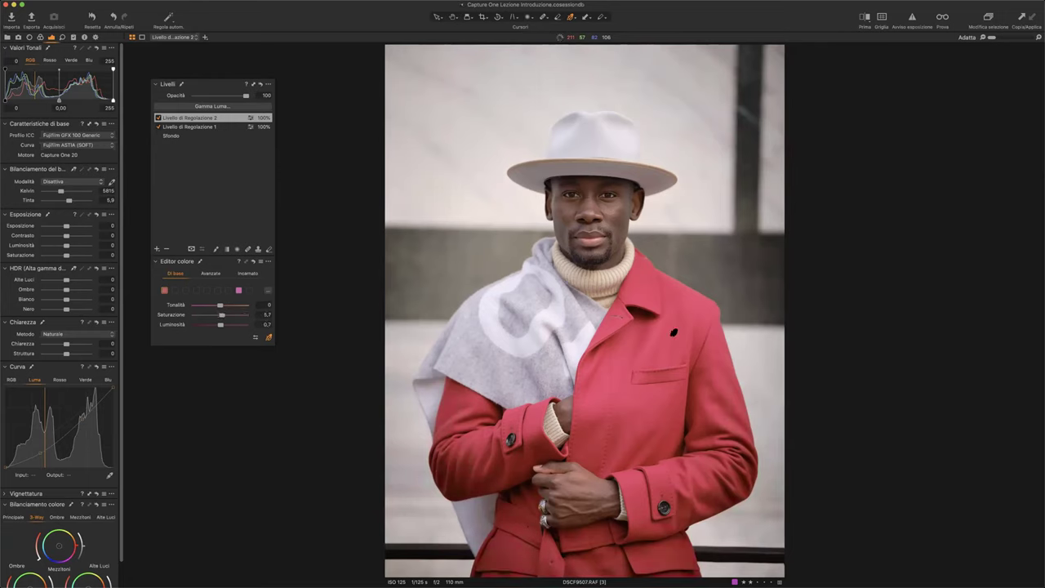
{"action": "mouse_move", "coordinate": [673, 333]}
{"action": "left_mouse_down"}
{"action": "mouse_move", "coordinate": [604, 343]}
{"action": "mouse_move", "coordinate": [621, 341]}
{"action": "left_mouse_up"}
{"action": "left_click_drag", "start_coordinate": [620, 341], "coordinate": [616, 341]}
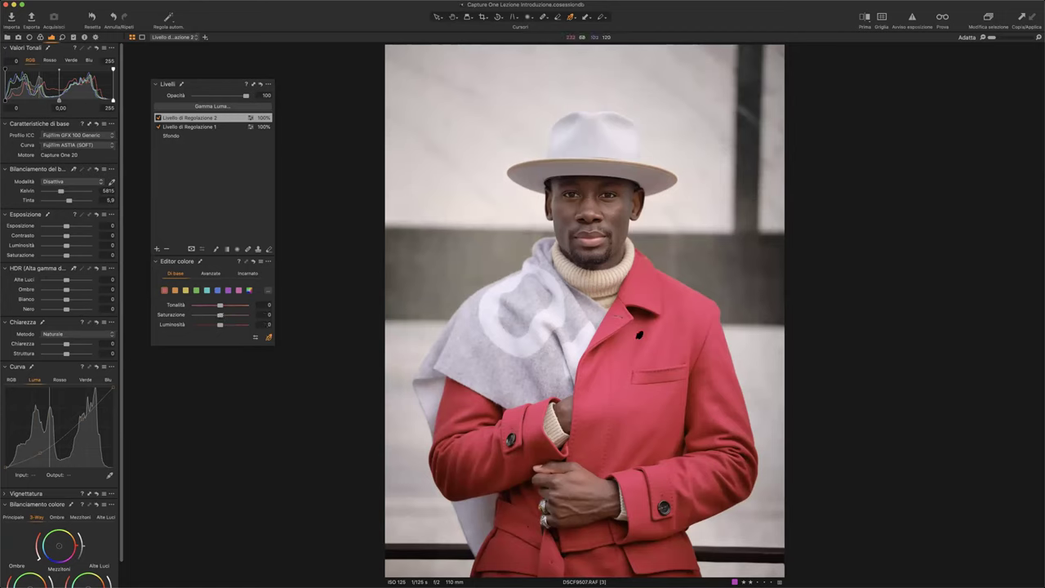
{"action": "left_click", "coordinate": [175, 291]}
{"action": "left_click", "coordinate": [212, 273]}
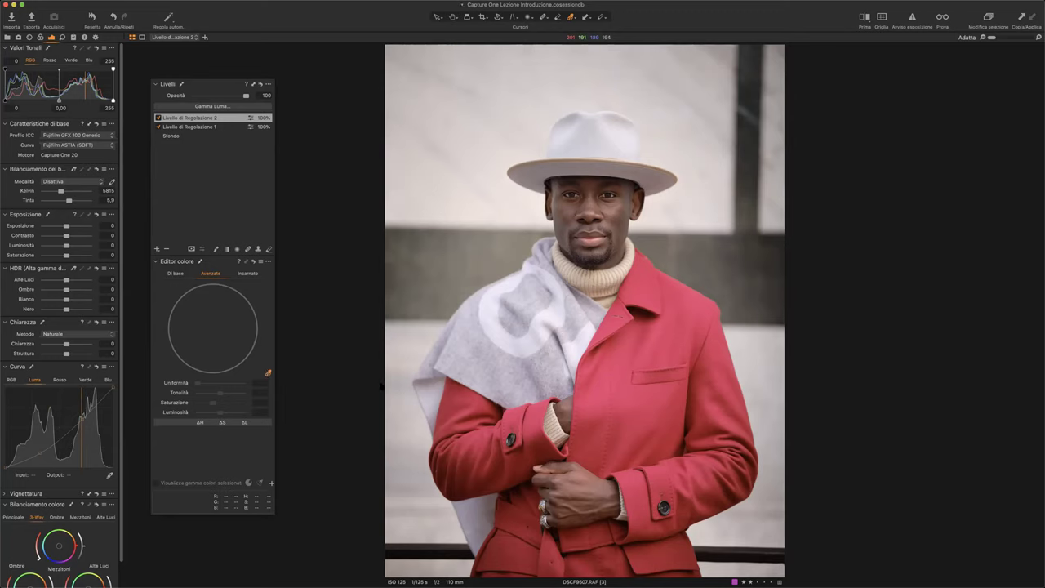
Pick the coat's red as the colour range and narrow it while viewing only the selection.
{"action": "left_click", "coordinate": [643, 339]}
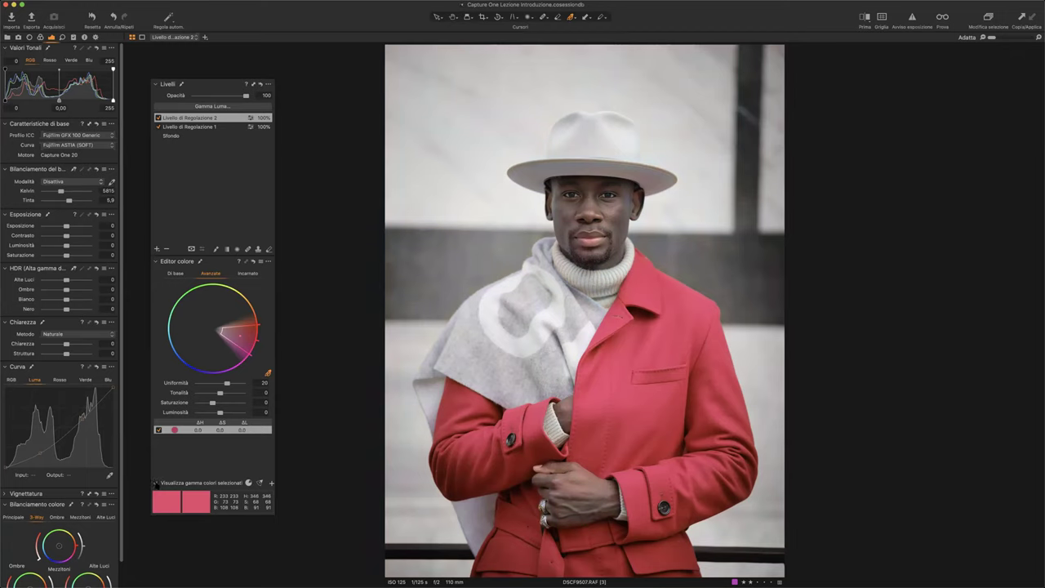
{"action": "left_click", "coordinate": [156, 483]}
{"action": "left_click_drag", "start_coordinate": [226, 330], "coordinate": [232, 333]}
{"action": "left_click", "coordinate": [156, 483]}
{"action": "left_click", "coordinate": [156, 483]}
Try hue, saturation and lightness shifts on the red range, resetting each back to 0.
{"action": "mouse_move", "coordinate": [219, 393]}
{"action": "left_mouse_down"}
{"action": "mouse_move", "coordinate": [197, 393]}
{"action": "mouse_move", "coordinate": [286, 400]}
{"action": "mouse_move", "coordinate": [224, 393]}
{"action": "left_mouse_up"}
{"action": "double_click", "coordinate": [225, 393]}
{"action": "mouse_move", "coordinate": [212, 403]}
{"action": "left_mouse_down"}
{"action": "mouse_move", "coordinate": [269, 406]}
{"action": "mouse_move", "coordinate": [188, 411]}
{"action": "left_mouse_up"}
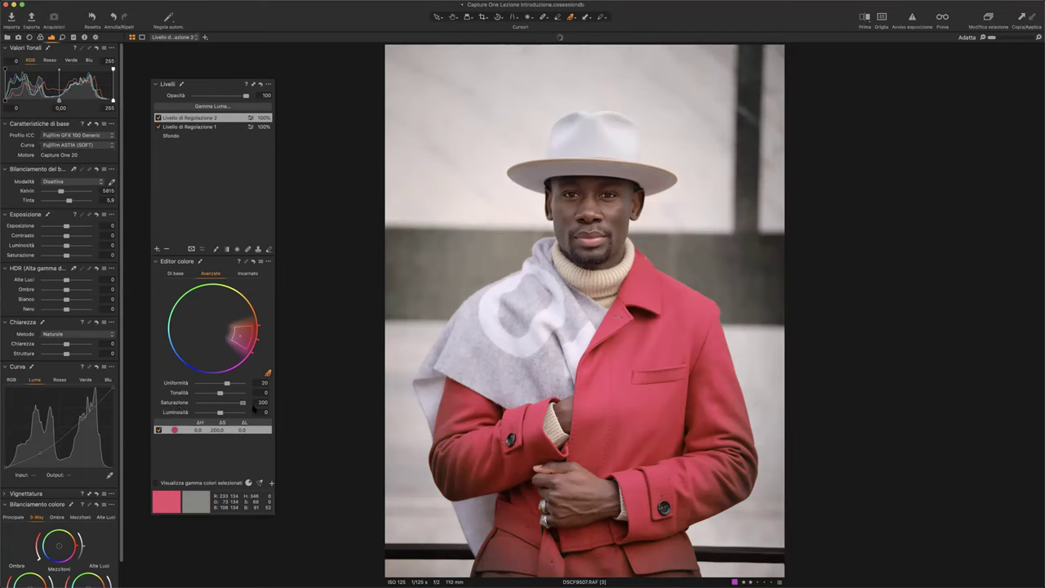
{"action": "double_click", "coordinate": [220, 404]}
{"action": "mouse_move", "coordinate": [220, 412]}
{"action": "left_mouse_down"}
{"action": "mouse_move", "coordinate": [233, 416]}
{"action": "mouse_move", "coordinate": [204, 415]}
{"action": "left_mouse_up"}
{"action": "double_click", "coordinate": [205, 412]}
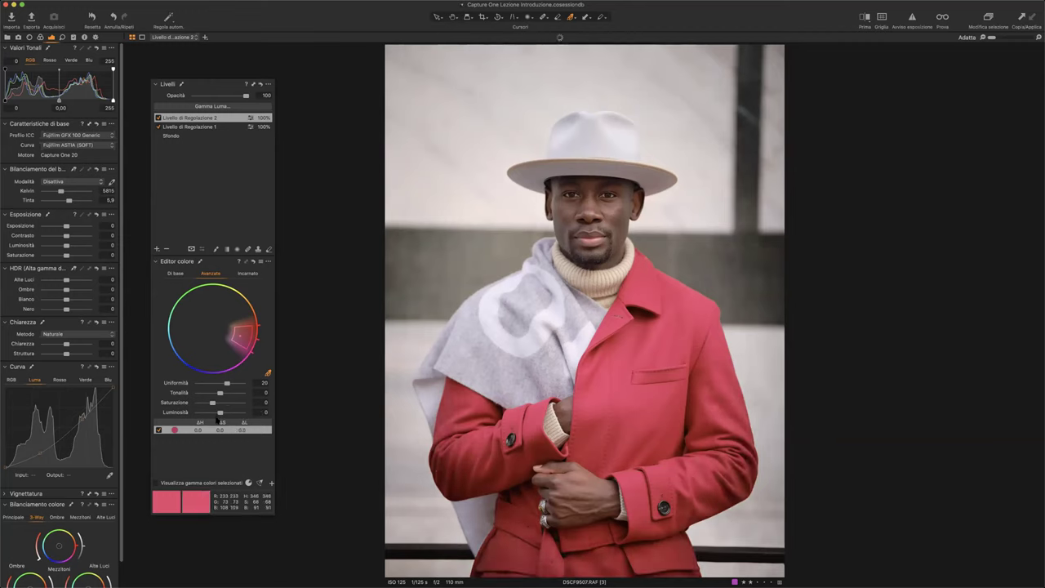
Widen and reshape the edge of the red colour range while previewing the selection.
{"action": "left_click", "coordinate": [156, 483]}
{"action": "left_click_drag", "start_coordinate": [233, 336], "coordinate": [223, 336]}
{"action": "left_click_drag", "start_coordinate": [227, 329], "coordinate": [230, 334]}
{"action": "left_click", "coordinate": [269, 262]}
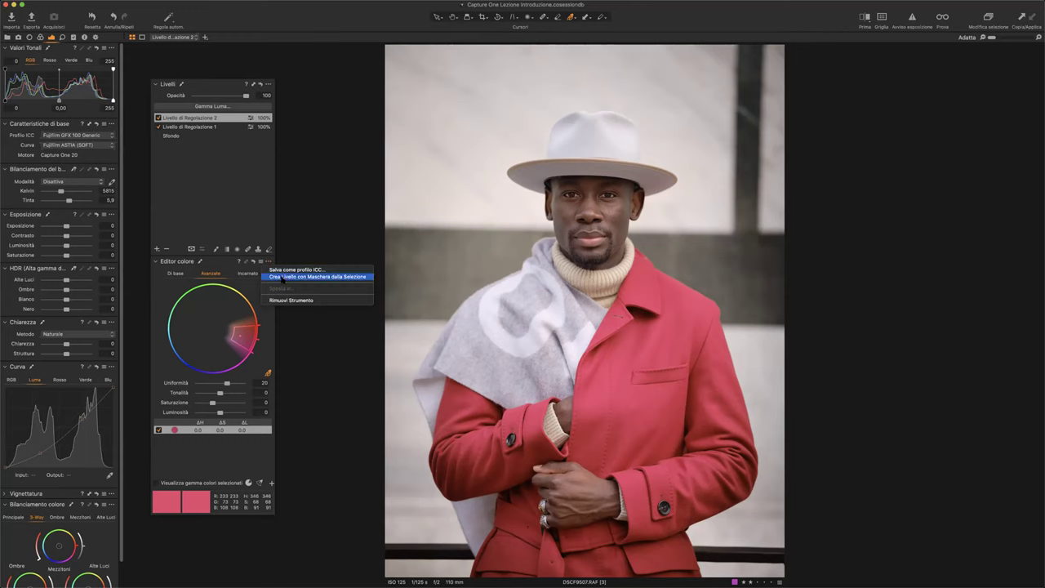
Create Livello di Regolazione 3 masked from the red colour selection and inspect its mask overlay.
{"action": "left_click", "coordinate": [339, 277]}
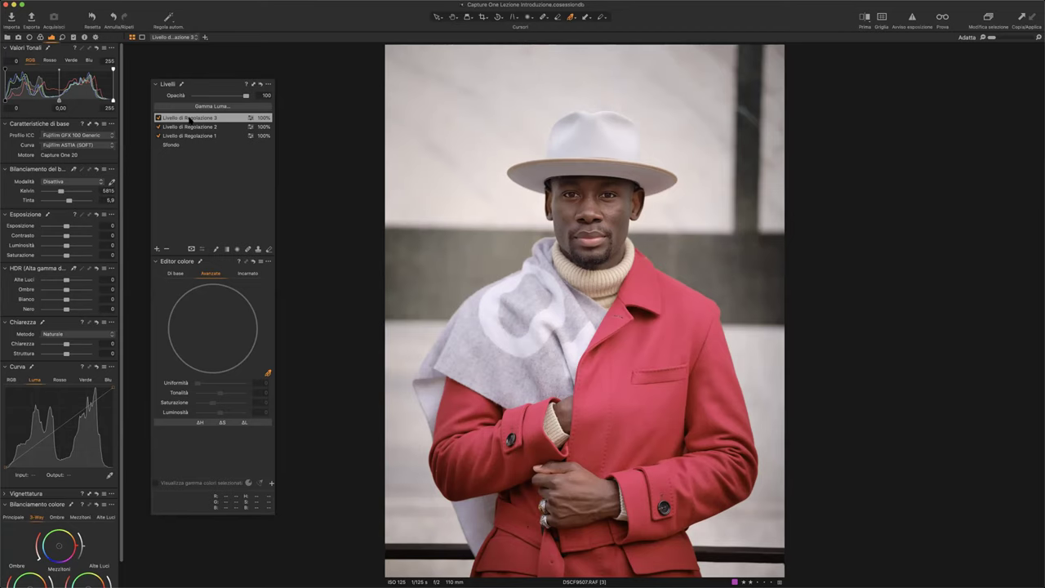
{"action": "key", "text": "m"}
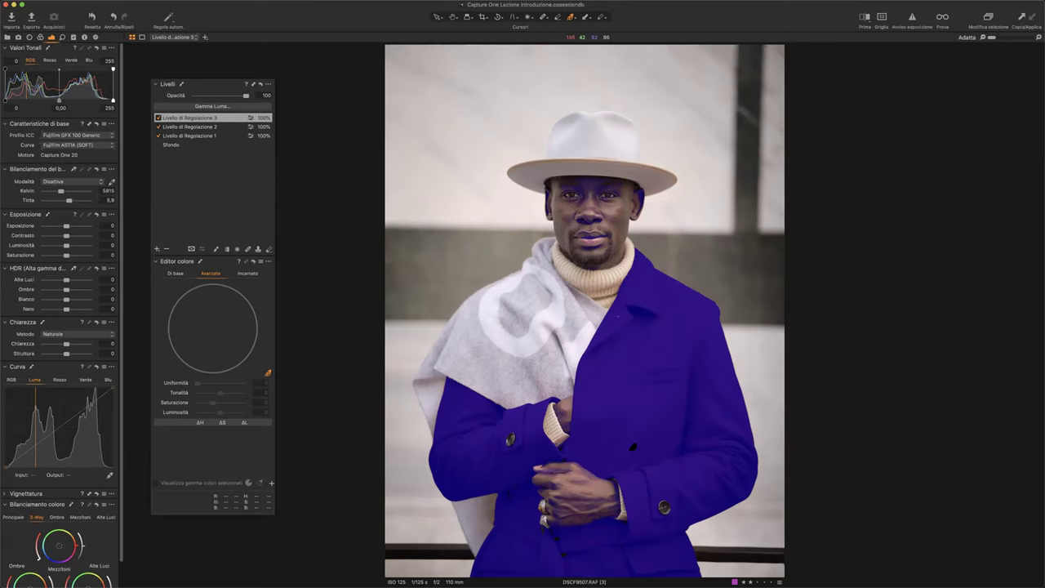
{"action": "key", "text": "m"}
{"action": "key", "text": "m"}
{"action": "key", "text": "b"}
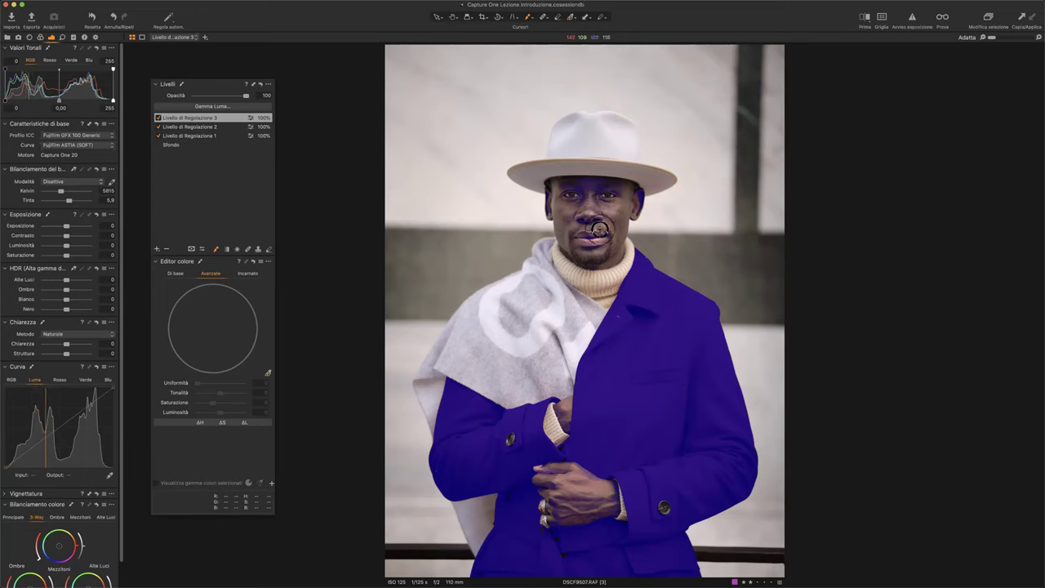
{"action": "left_click_drag", "start_coordinate": [601, 238], "coordinate": [594, 229]}
Erase the coat layer's mask from the face with an enlarged eraser.
{"action": "key", "text": "e"}
{"action": "scroll", "coordinate": [587, 200], "scroll_direction": "up", "scroll_amount": 1}
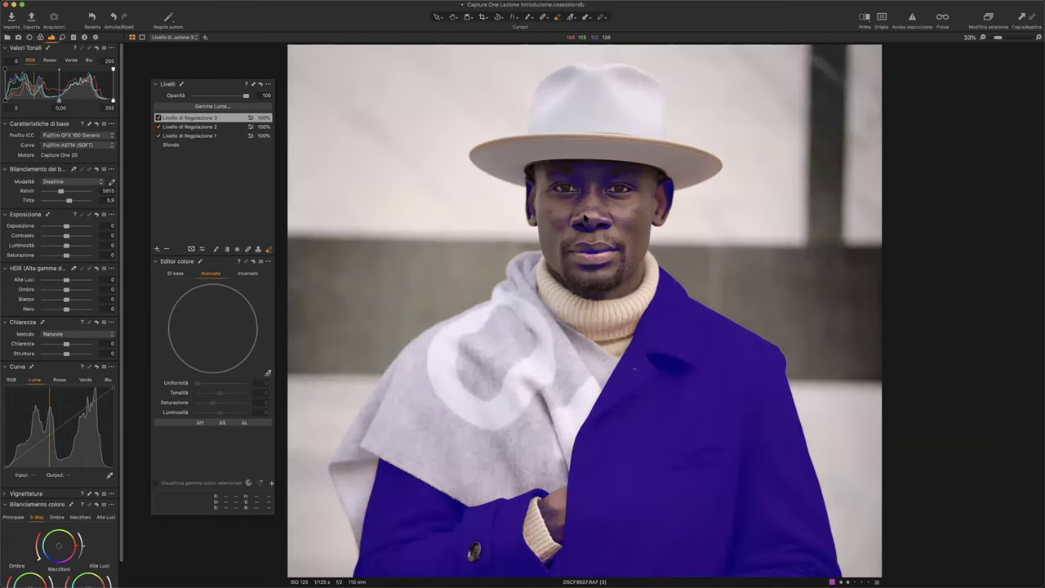
{"action": "right_click", "coordinate": [588, 210]}
{"action": "left_click_drag", "start_coordinate": [590, 205], "coordinate": [608, 204]}
{"action": "mouse_move", "coordinate": [574, 172]}
{"action": "left_mouse_down"}
{"action": "mouse_move", "coordinate": [644, 232]}
{"action": "mouse_move", "coordinate": [576, 196]}
{"action": "left_mouse_up"}
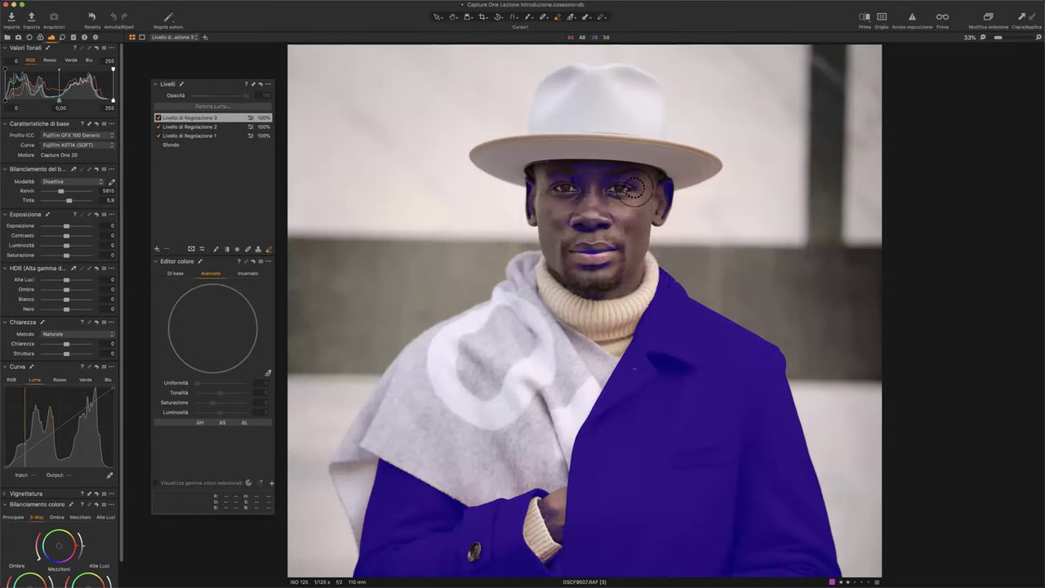
{"action": "right_click", "coordinate": [568, 260]}
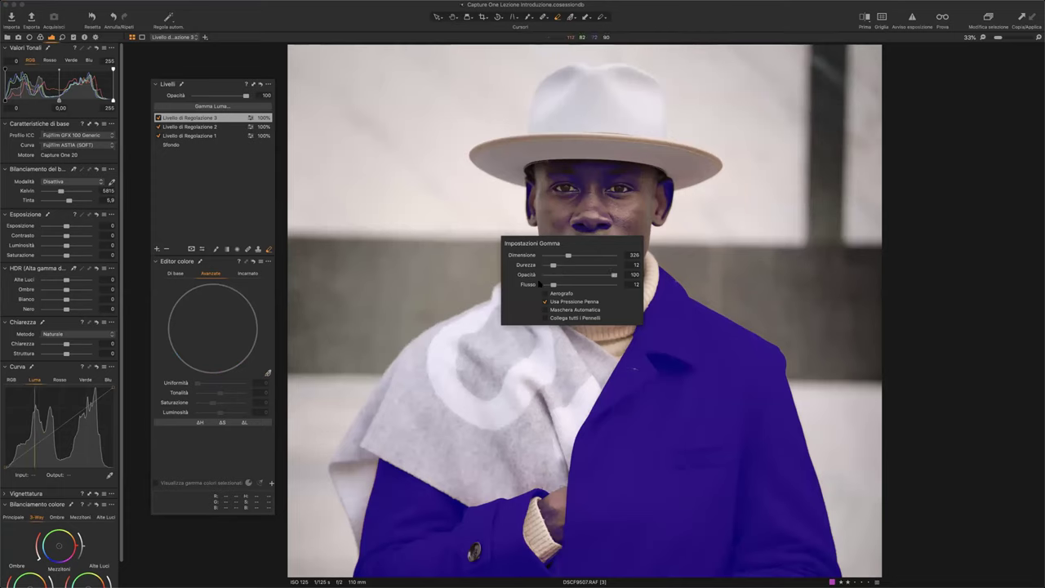
{"action": "mouse_move", "coordinate": [588, 196]}
{"action": "left_mouse_down"}
{"action": "mouse_move", "coordinate": [608, 213]}
{"action": "mouse_move", "coordinate": [650, 200]}
{"action": "mouse_move", "coordinate": [634, 168]}
{"action": "left_mouse_up"}
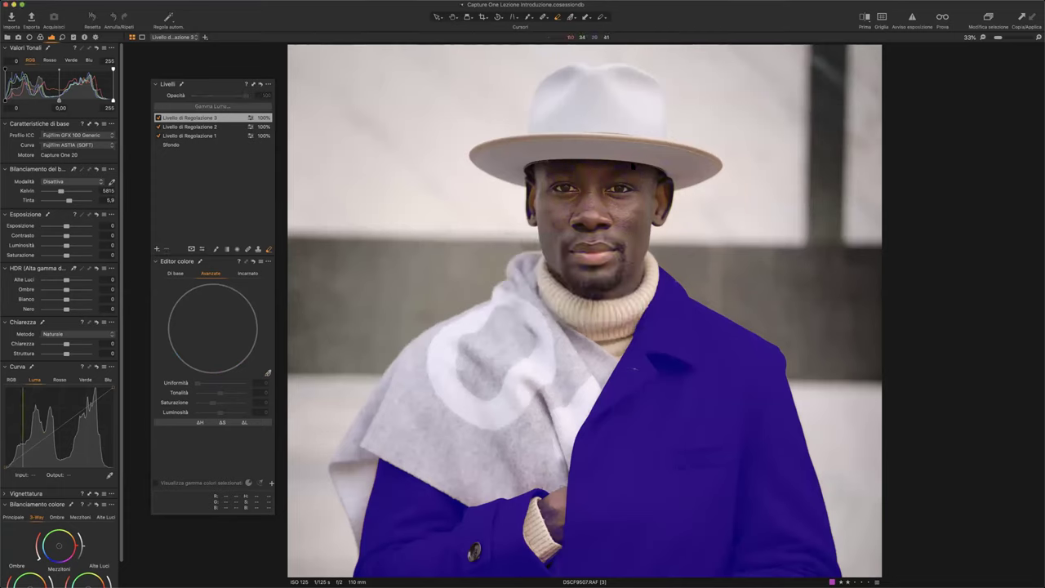
{"action": "left_click_drag", "start_coordinate": [609, 243], "coordinate": [567, 253]}
Erase the leftover mask from the hand and fingers.
{"action": "scroll", "coordinate": [585, 310], "scroll_direction": "down", "scroll_amount": 1}
{"action": "scroll", "coordinate": [585, 310], "scroll_direction": "down", "scroll_amount": 5}
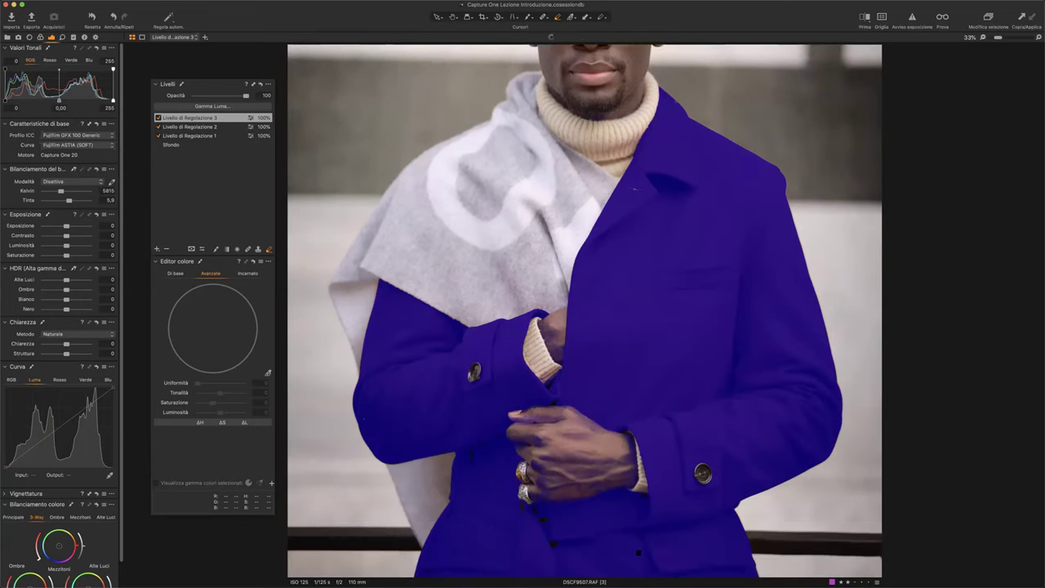
{"action": "left_click_drag", "start_coordinate": [566, 448], "coordinate": [603, 472]}
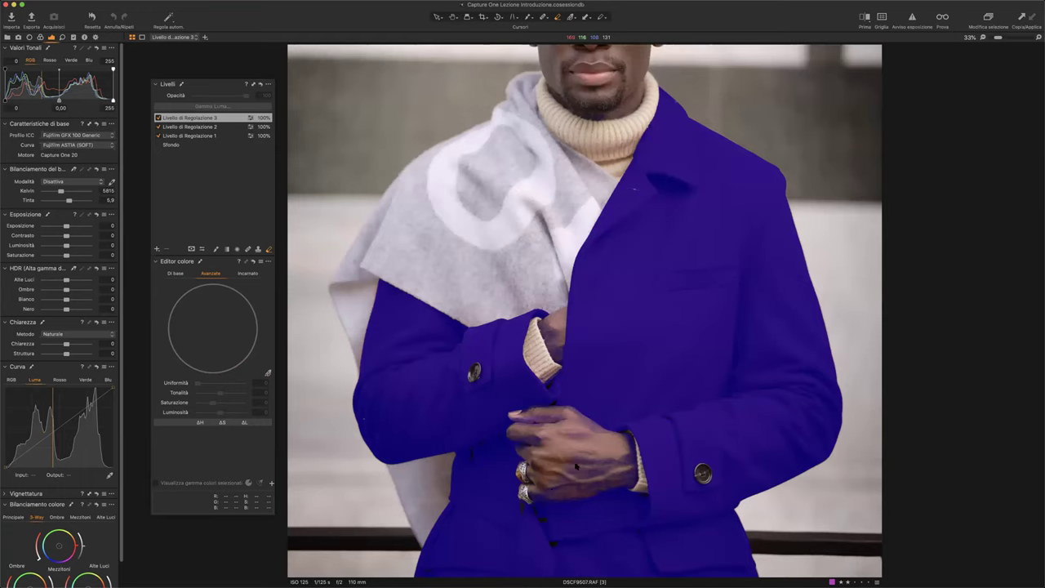
{"action": "right_click", "coordinate": [517, 432]}
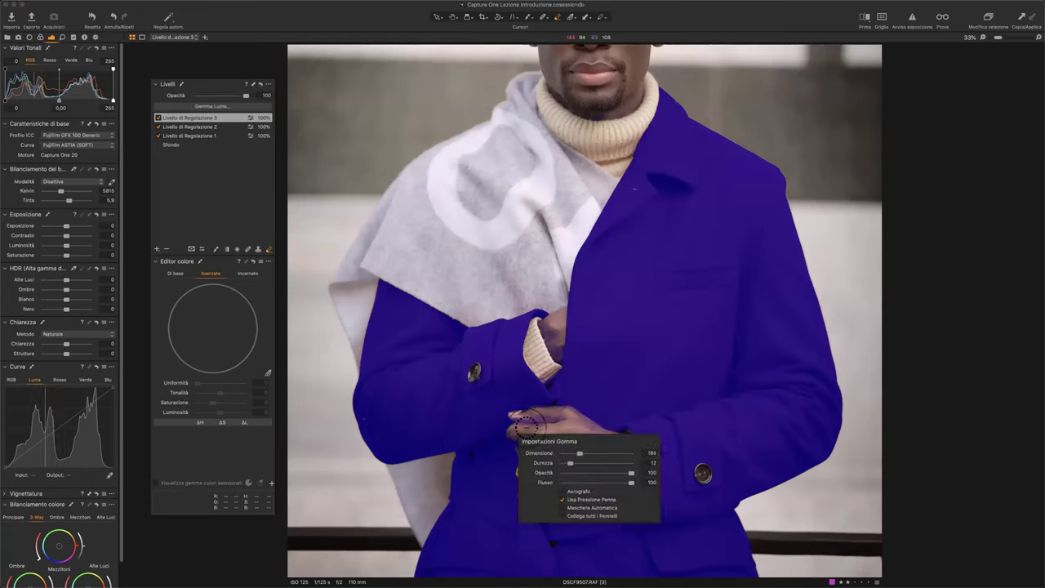
{"action": "mouse_move", "coordinate": [517, 433]}
{"action": "left_mouse_down"}
{"action": "mouse_move", "coordinate": [589, 441]}
{"action": "mouse_move", "coordinate": [589, 486]}
{"action": "left_mouse_up"}
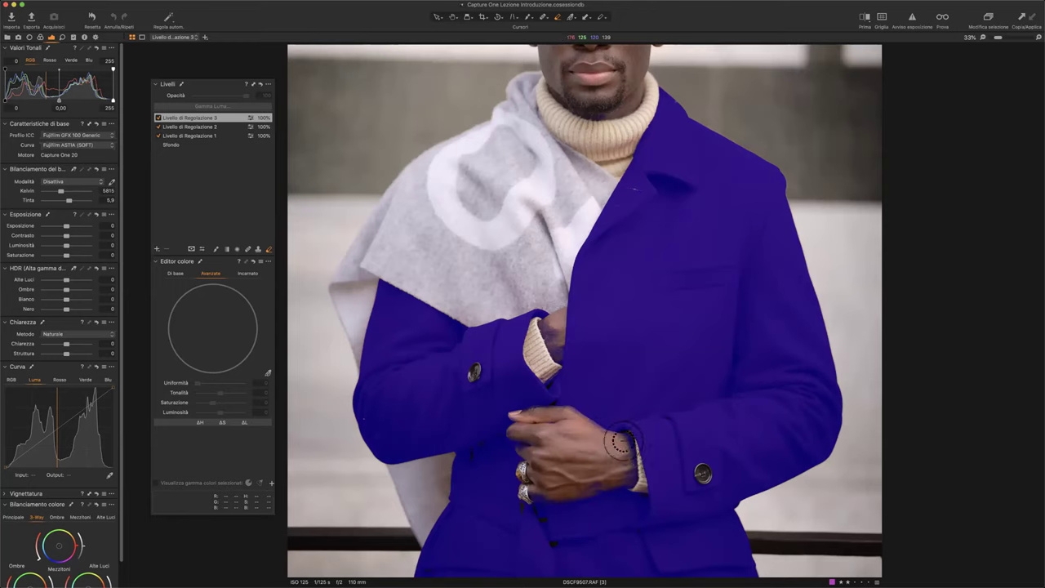
{"action": "left_click_drag", "start_coordinate": [589, 487], "coordinate": [574, 488]}
On Livello di Regolazione 3, shape a Luma S-curve, raise Clarity and set Saturation to -38.
{"action": "key", "text": "m"}
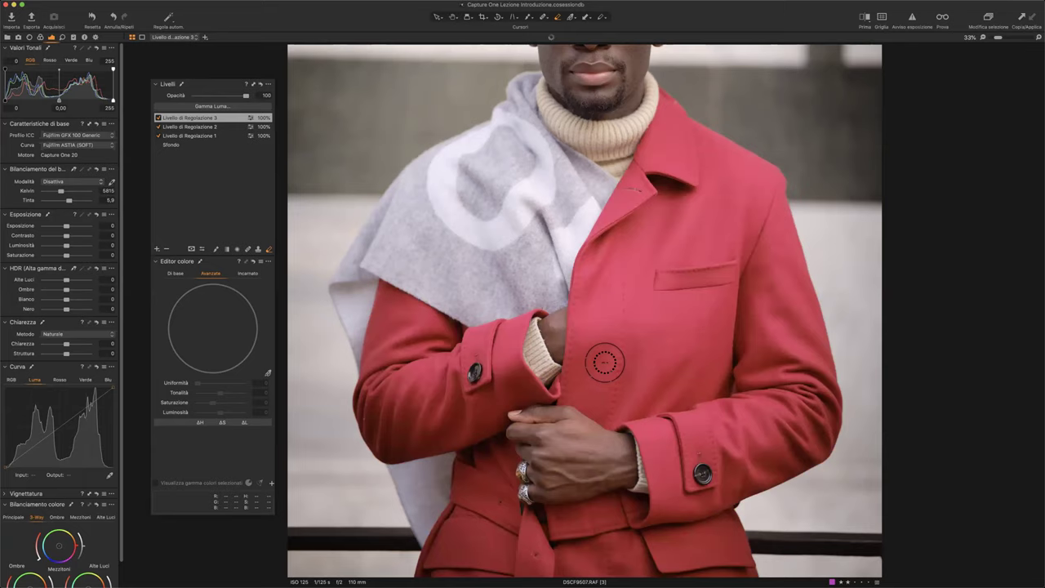
{"action": "key", "text": "super+0"}
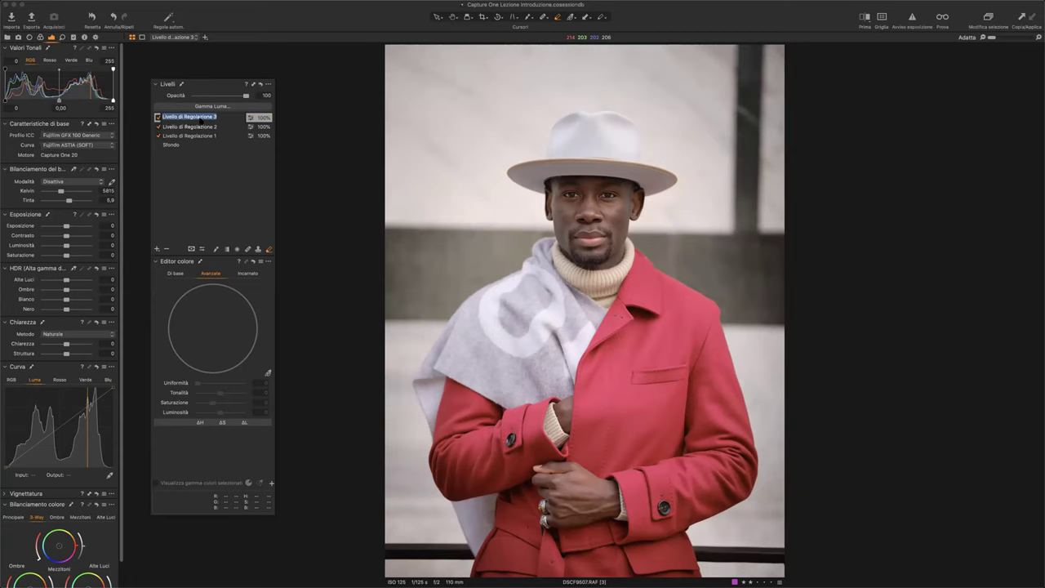
{"action": "key", "text": "Return"}
{"action": "left_click_drag", "start_coordinate": [26, 452], "coordinate": [28, 456]}
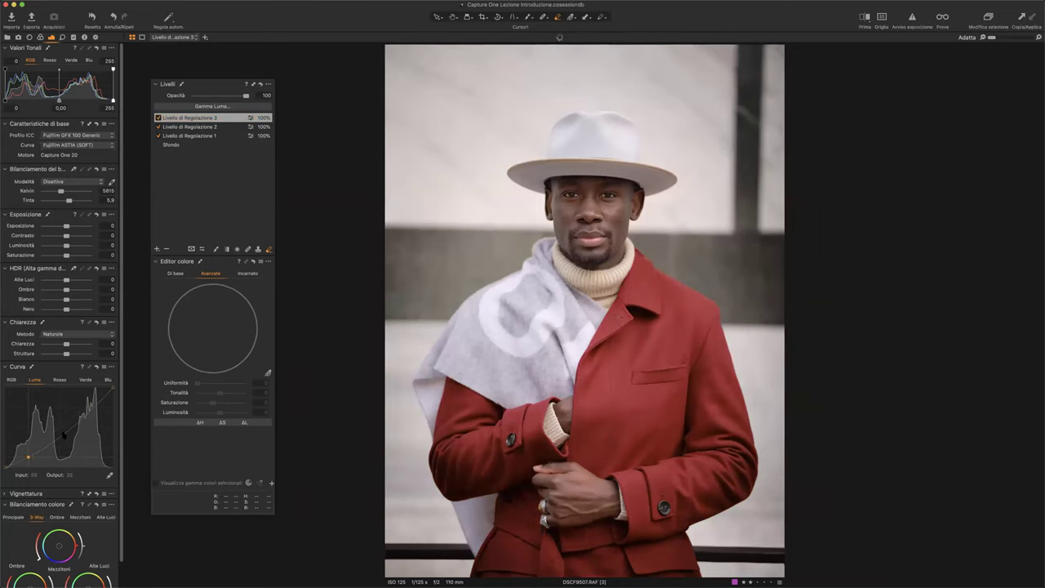
{"action": "left_click_drag", "start_coordinate": [67, 420], "coordinate": [70, 413]}
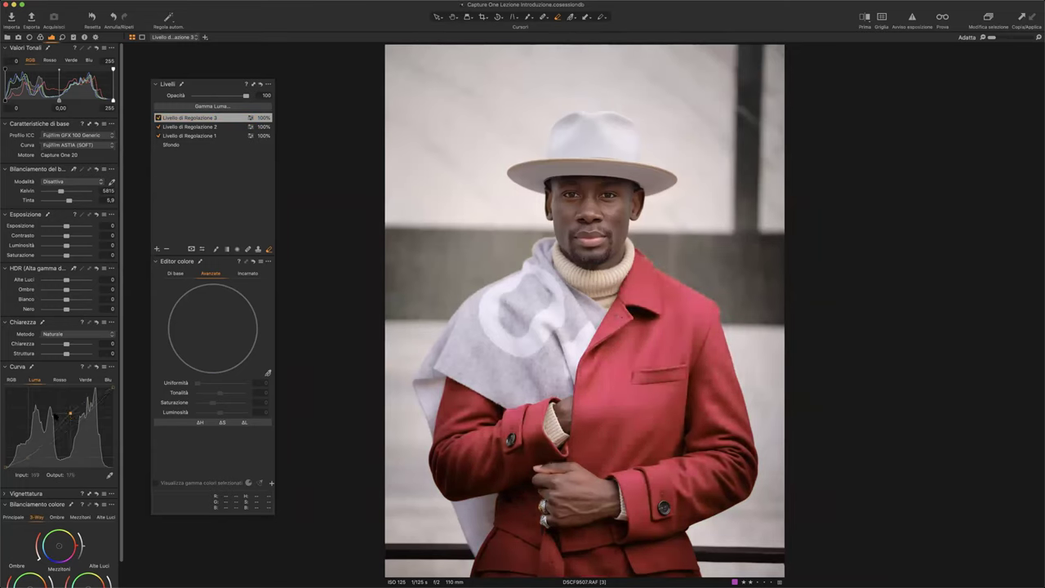
{"action": "left_click_drag", "start_coordinate": [66, 344], "coordinate": [77, 344]}
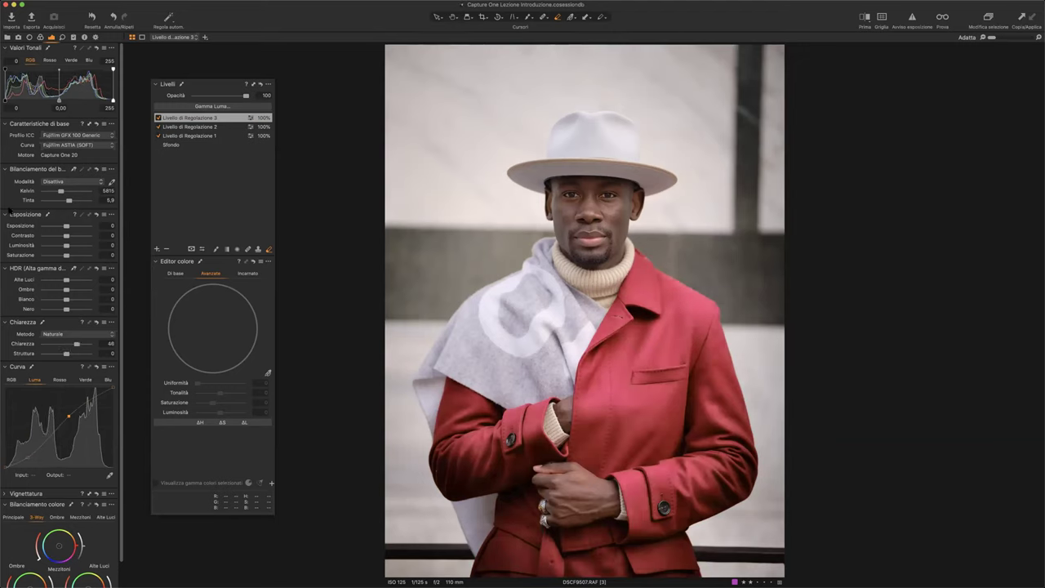
{"action": "left_click_drag", "start_coordinate": [67, 256], "coordinate": [57, 256]}
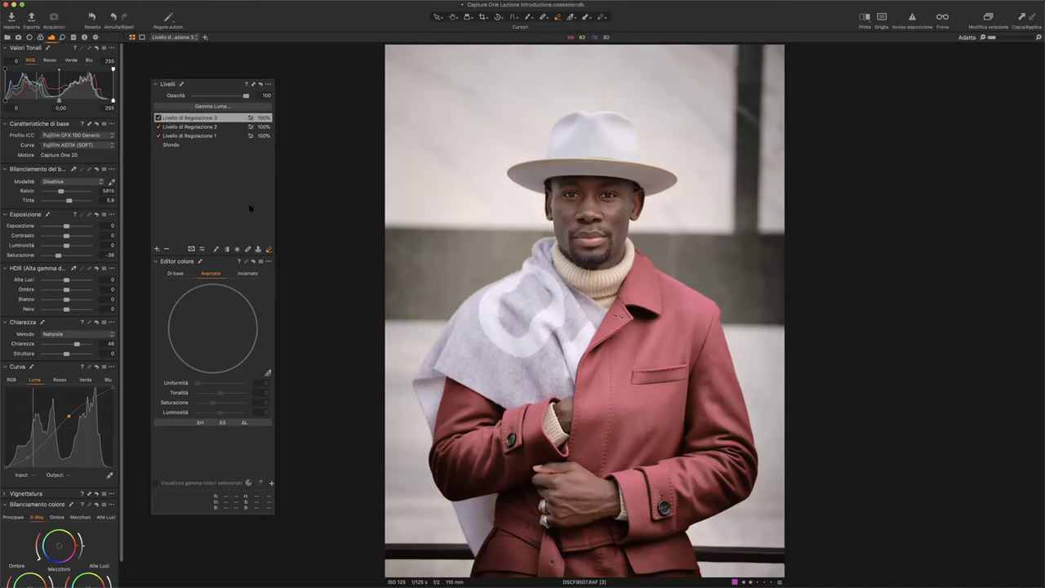
Compare the coat layer on and off, then open the second DSCF4101 mountain cliff image from the Browser.
{"action": "left_click", "coordinate": [157, 118]}
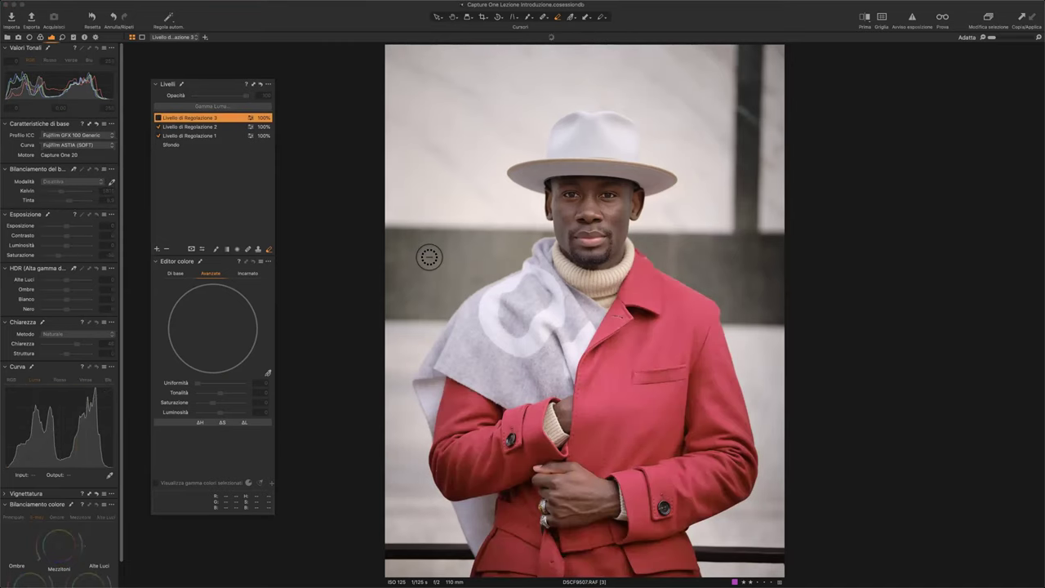
{"action": "key", "text": "super+alt+v"}
{"action": "scroll", "coordinate": [754, 466], "scroll_direction": "up", "scroll_amount": 5}
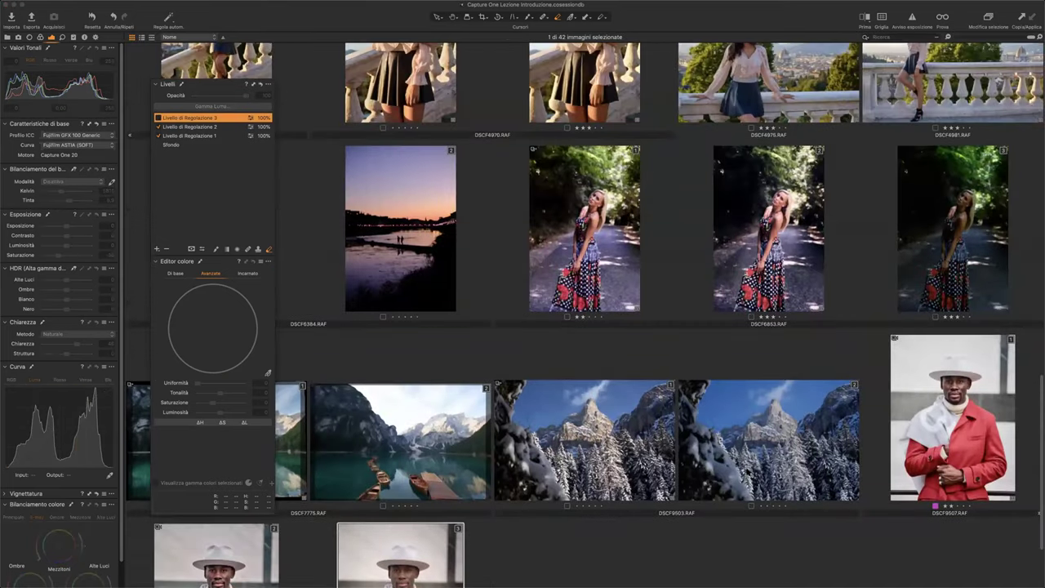
{"action": "scroll", "coordinate": [514, 358], "scroll_direction": "up", "scroll_amount": 3}
{"action": "scroll", "coordinate": [513, 359], "scroll_direction": "up", "scroll_amount": 4}
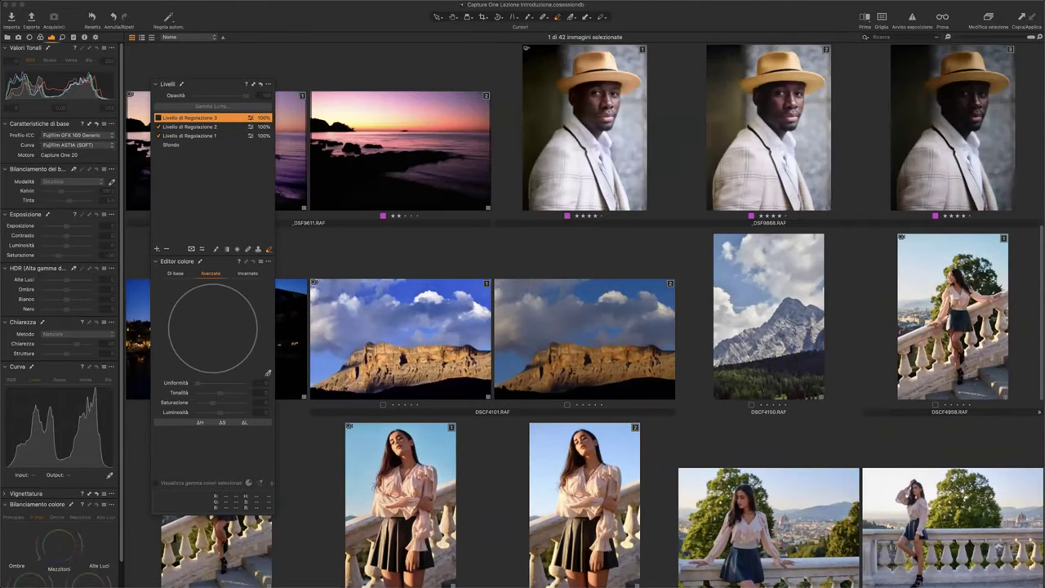
{"action": "left_click", "coordinate": [601, 349]}
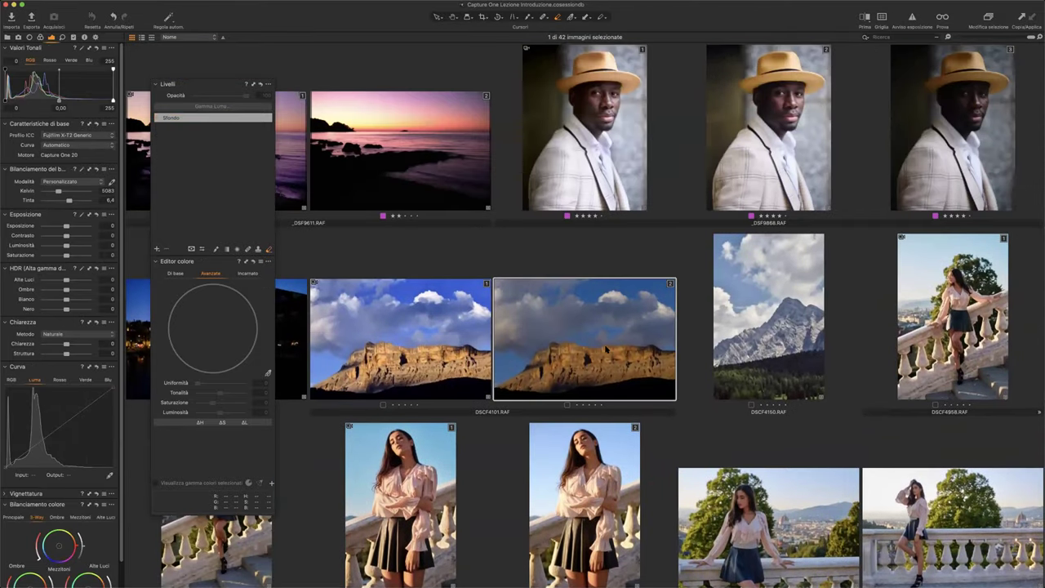
{"action": "double_click", "coordinate": [605, 349]}
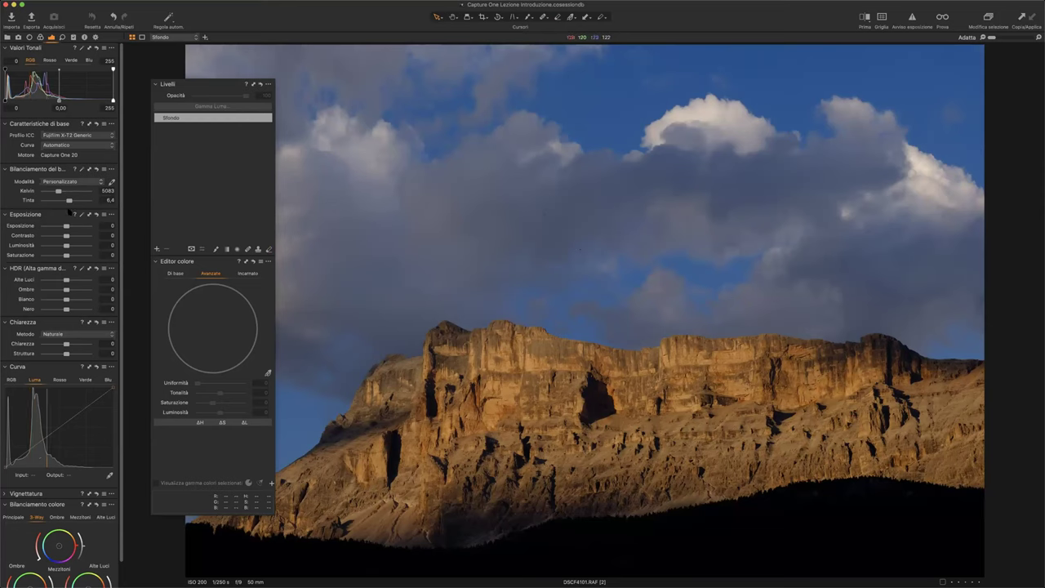
Review the ICC profile and curve lists, keeping Fujifilm X-T2 Generic and the Automatico curve.
{"action": "left_click", "coordinate": [59, 136]}
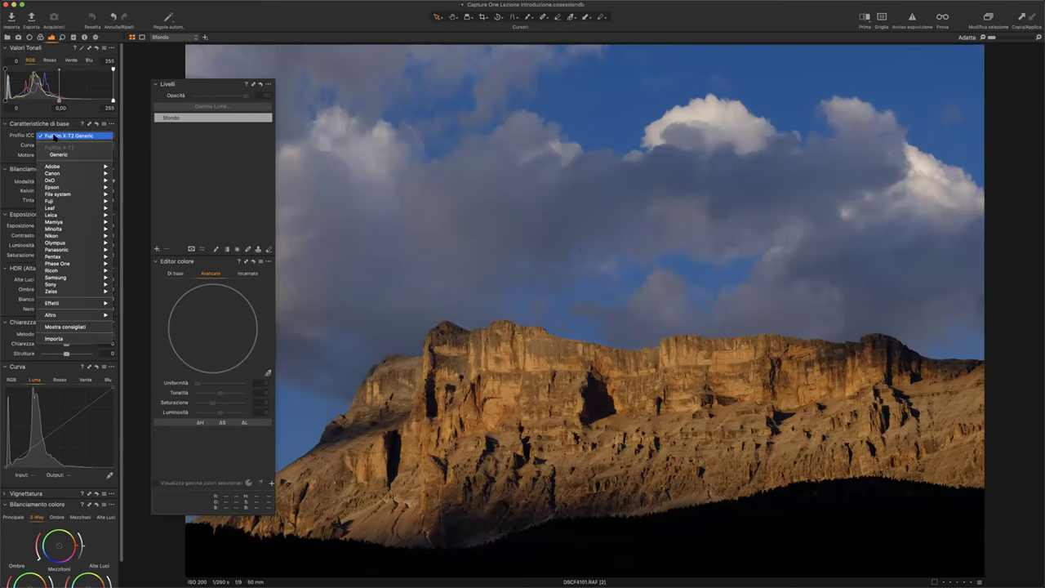
{"action": "left_click", "coordinate": [43, 137]}
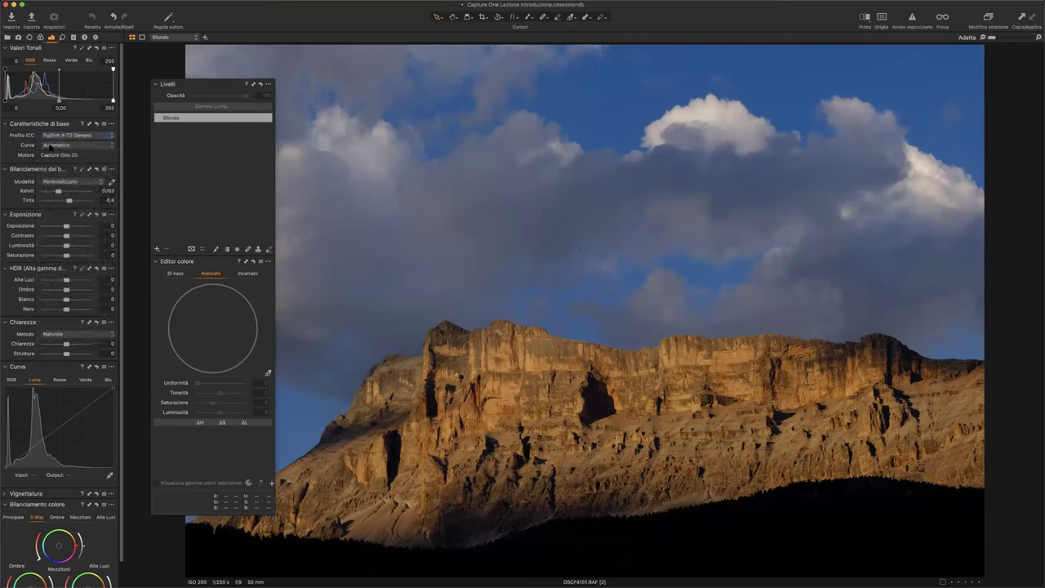
{"action": "left_click", "coordinate": [48, 144]}
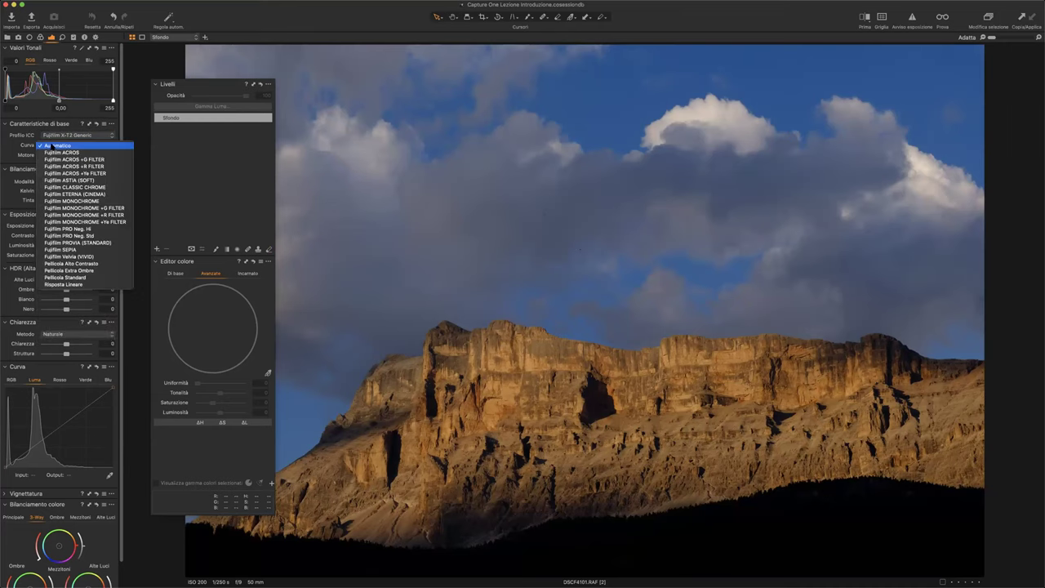
{"action": "left_click", "coordinate": [47, 145]}
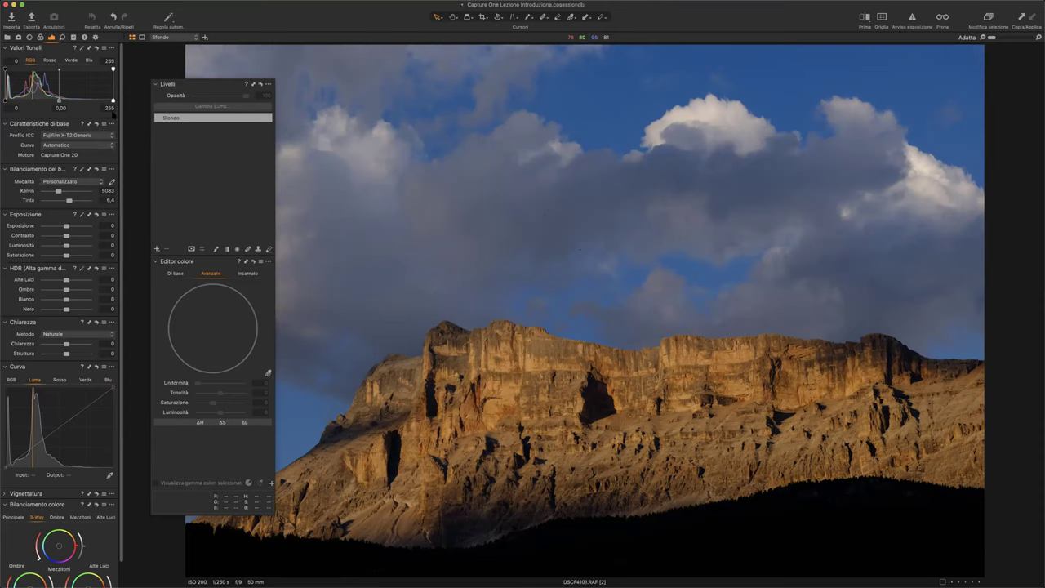
Drag the Levels white point left and raise HDR shadows to 50 on DSCF4101.
{"action": "left_click_drag", "start_coordinate": [112, 99], "coordinate": [102, 101]}
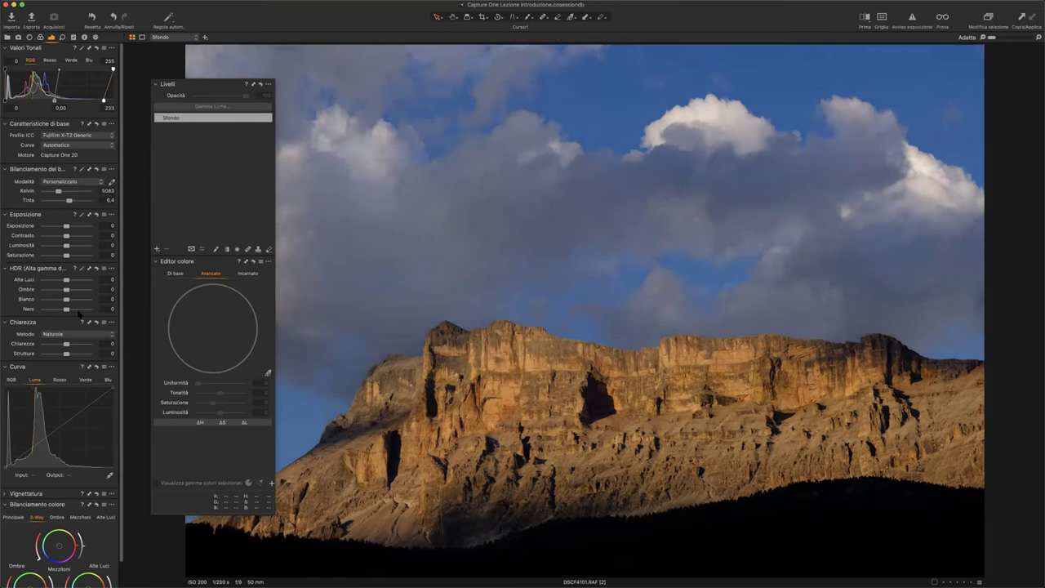
{"action": "left_click_drag", "start_coordinate": [66, 289], "coordinate": [79, 291]}
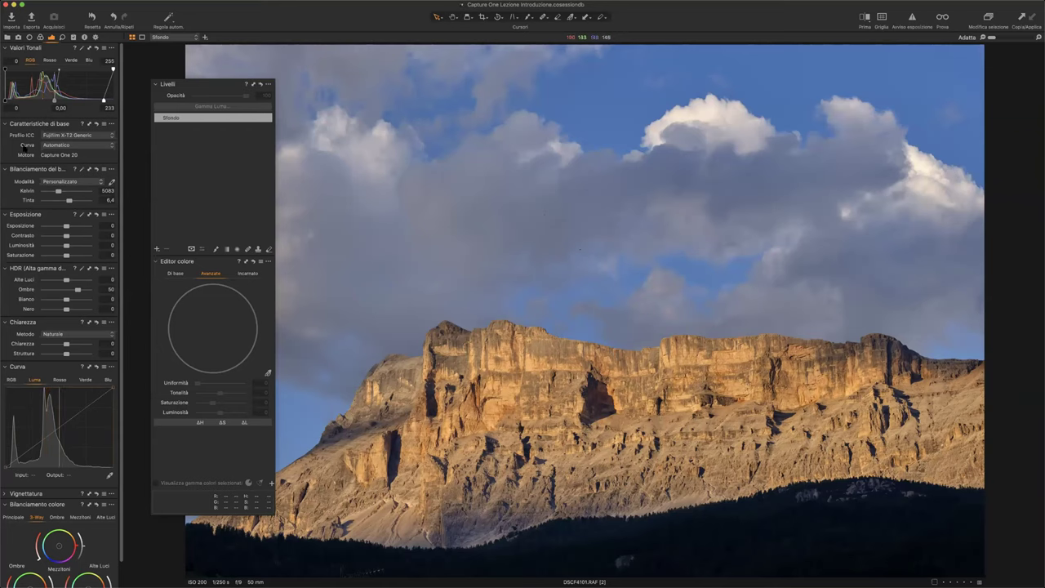
Apply the Fujifilm Velvia (VIVID) film curve to the cliff photo.
{"action": "left_click", "coordinate": [53, 145]}
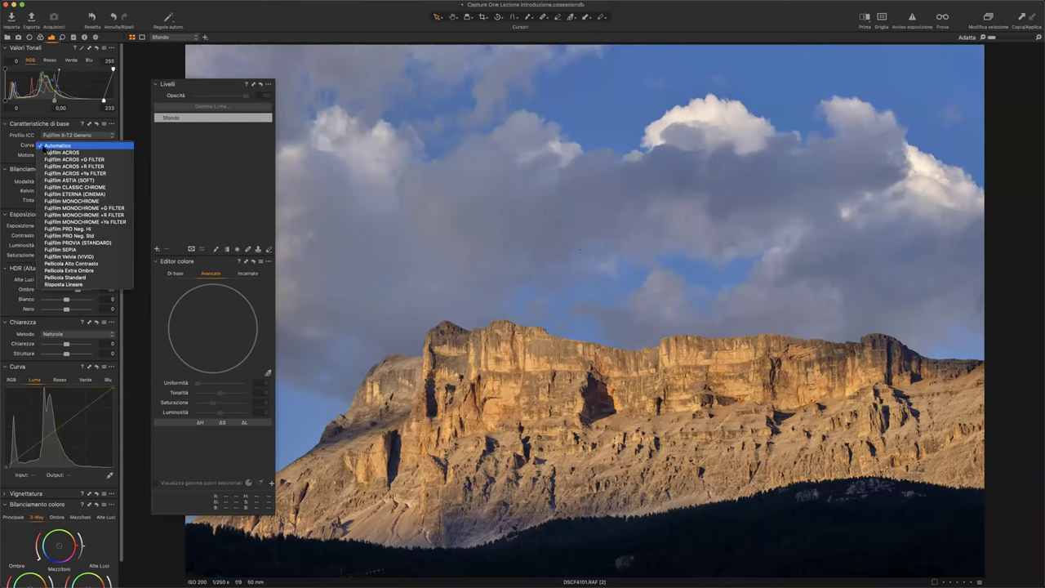
{"action": "left_click", "coordinate": [51, 256]}
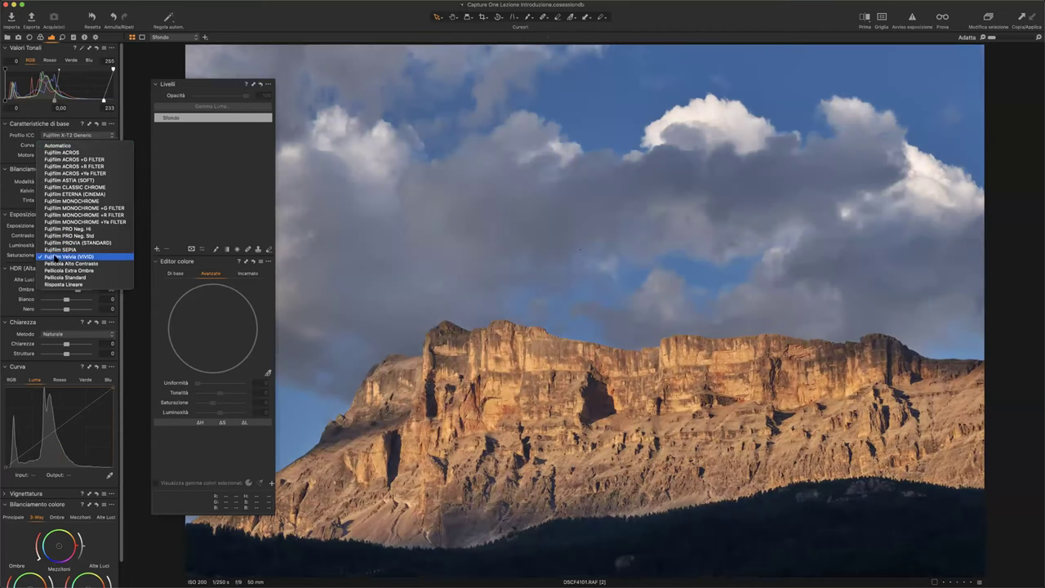
{"action": "left_click", "coordinate": [54, 257]}
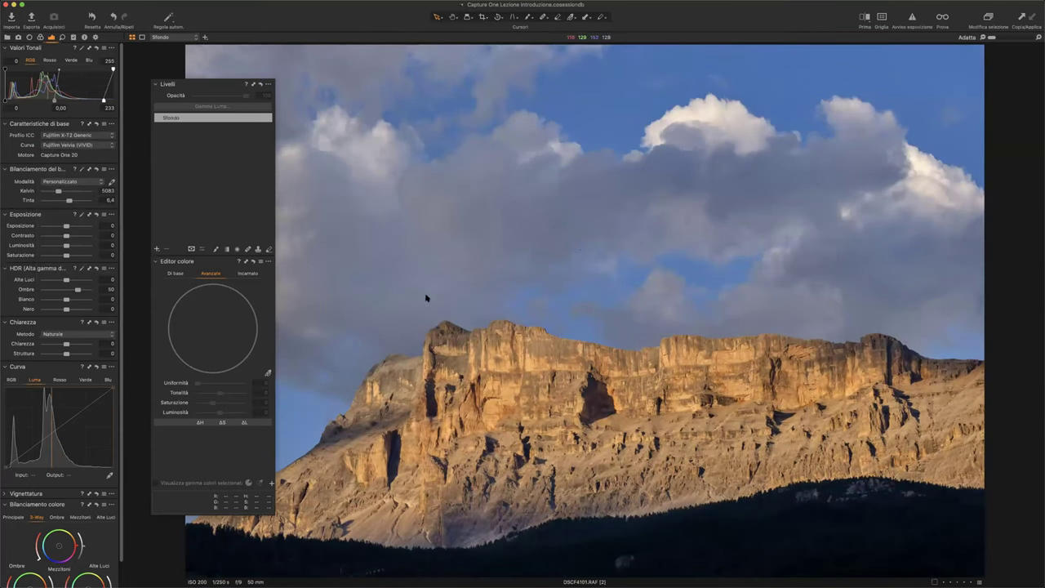
Raise the RGB curve with control points to brighten the photo.
{"action": "left_click", "coordinate": [11, 379]}
{"action": "left_click", "coordinate": [29, 452]}
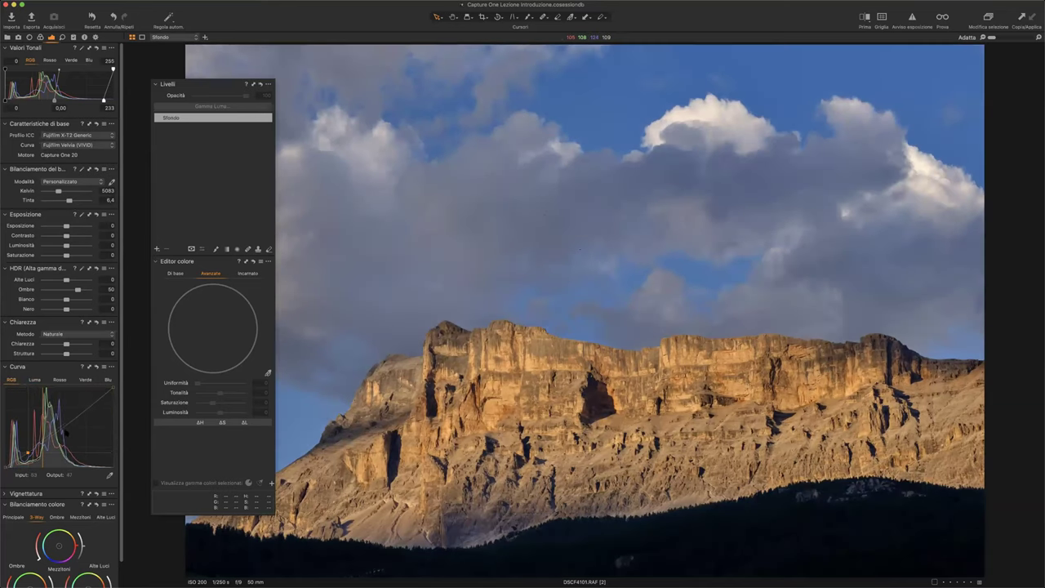
{"action": "left_click_drag", "start_coordinate": [65, 431], "coordinate": [96, 396]}
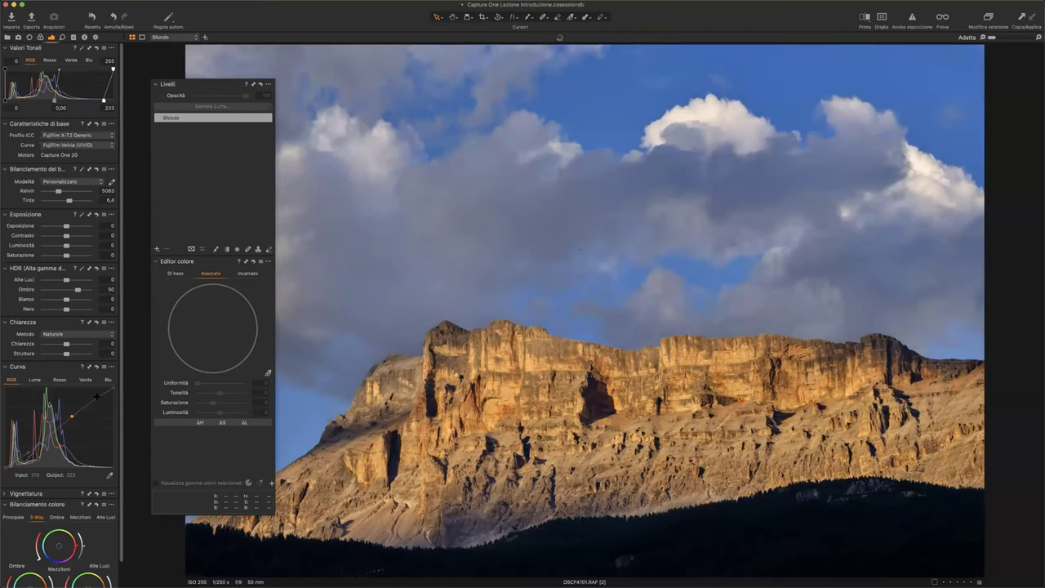
{"action": "left_click", "coordinate": [27, 453]}
Add a trial Luma-curve adjustment layer, then delete it and open the new-layer types list.
{"action": "left_click", "coordinate": [157, 248]}
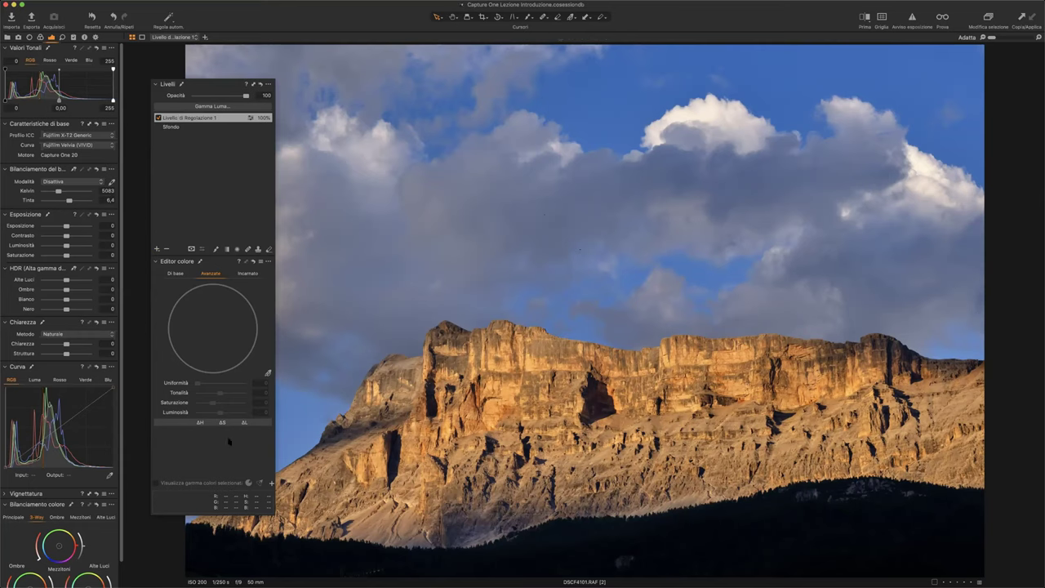
{"action": "left_click", "coordinate": [34, 380]}
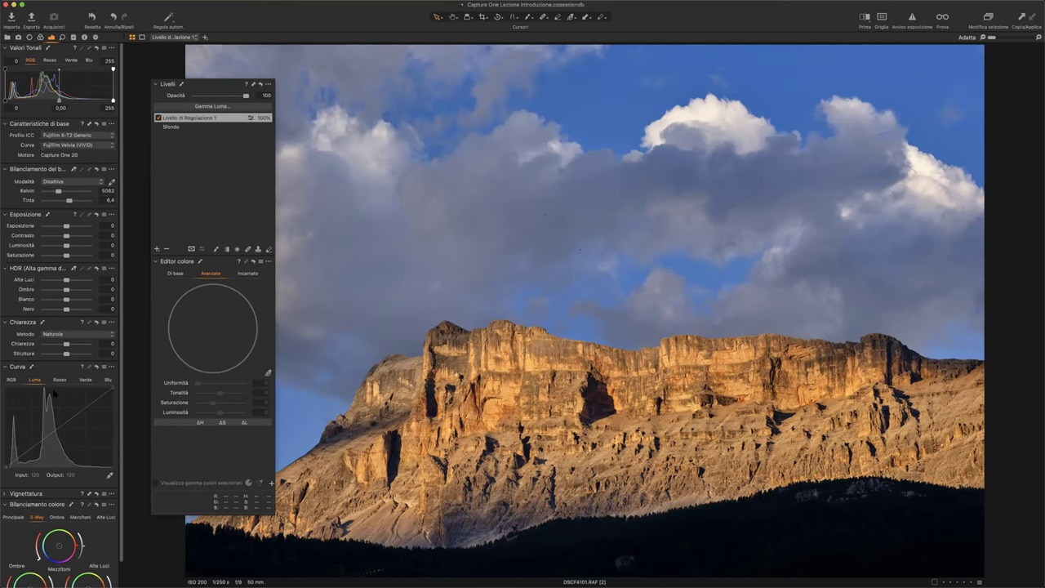
{"action": "double_click", "coordinate": [182, 117]}
{"action": "type", "text": "S"}
{"action": "key", "text": "Escape"}
{"action": "left_click", "coordinate": [165, 249]}
{"action": "left_click", "coordinate": [157, 249]}
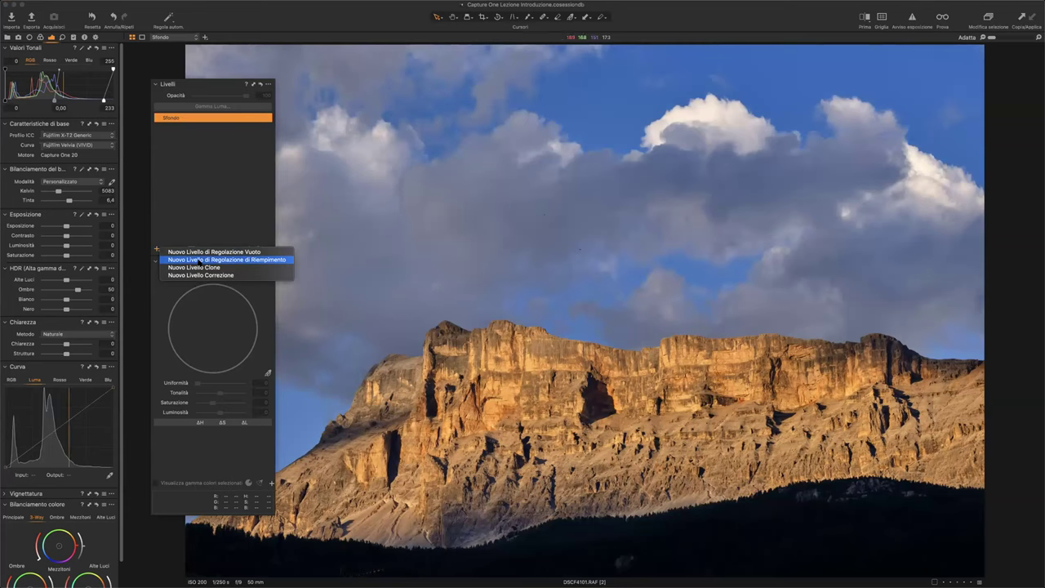
Add an adjustment layer named Schiarisci and raise its Luma curve to brighten.
{"action": "left_click", "coordinate": [199, 260]}
{"action": "double_click", "coordinate": [183, 118]}
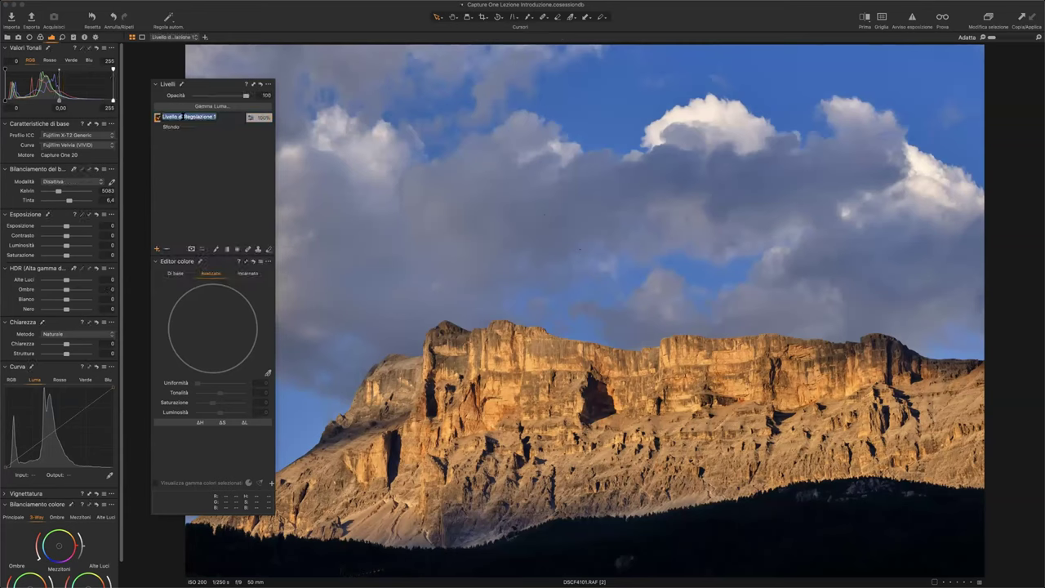
{"action": "type", "text": "Schiarisci"}
{"action": "key", "text": "Return"}
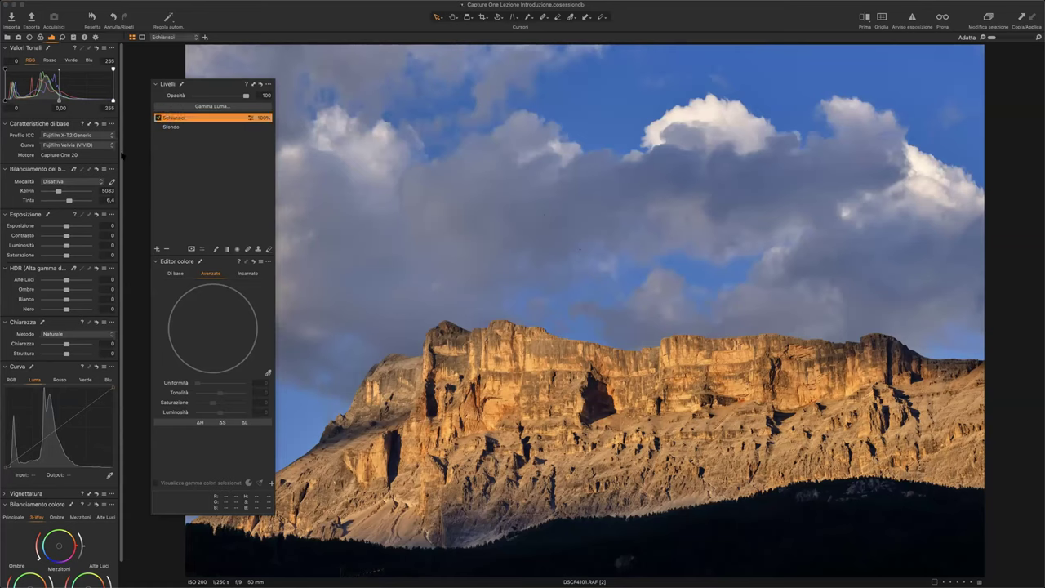
{"action": "mouse_move", "coordinate": [49, 435]}
{"action": "left_mouse_down"}
{"action": "mouse_move", "coordinate": [51, 426]}
{"action": "mouse_move", "coordinate": [23, 446]}
{"action": "left_mouse_up"}
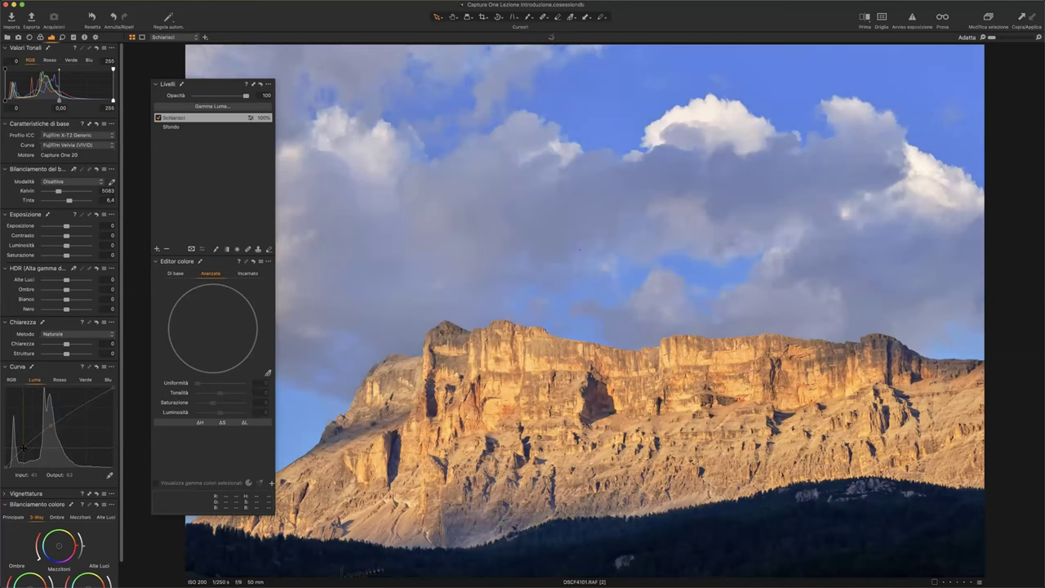
Change the mask settings of the Schiarisci layer.
{"action": "right_click", "coordinate": [179, 117]}
{"action": "left_click", "coordinate": [182, 123]}
{"action": "right_click", "coordinate": [182, 119]}
{"action": "left_click", "coordinate": [203, 129]}
Set the brush size to 288 and paint the brightening over the clouds and sky.
{"action": "right_click", "coordinate": [503, 221]}
{"action": "left_click_drag", "start_coordinate": [503, 219], "coordinate": [491, 246]}
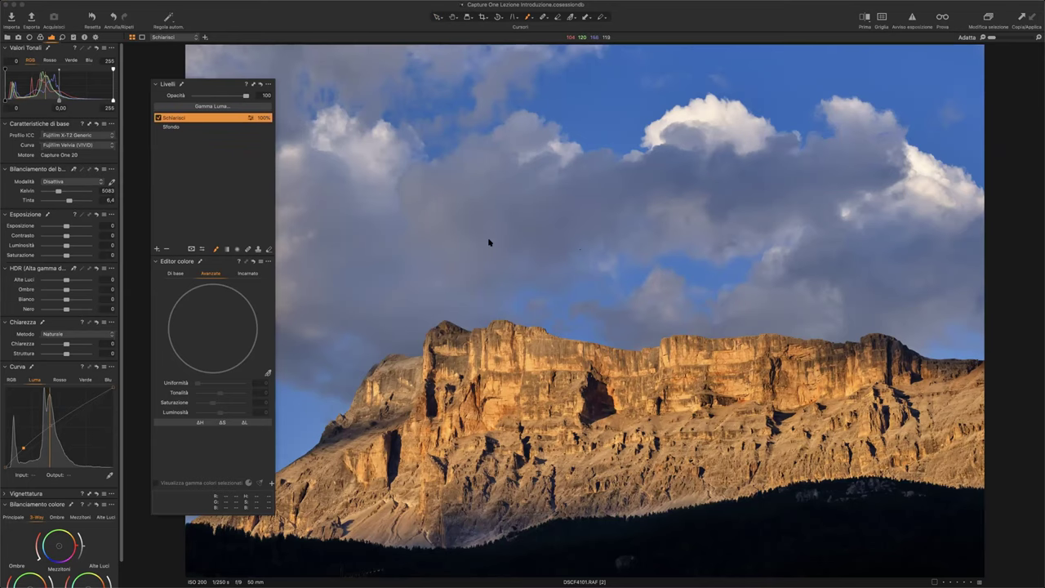
{"action": "right_click", "coordinate": [490, 247]}
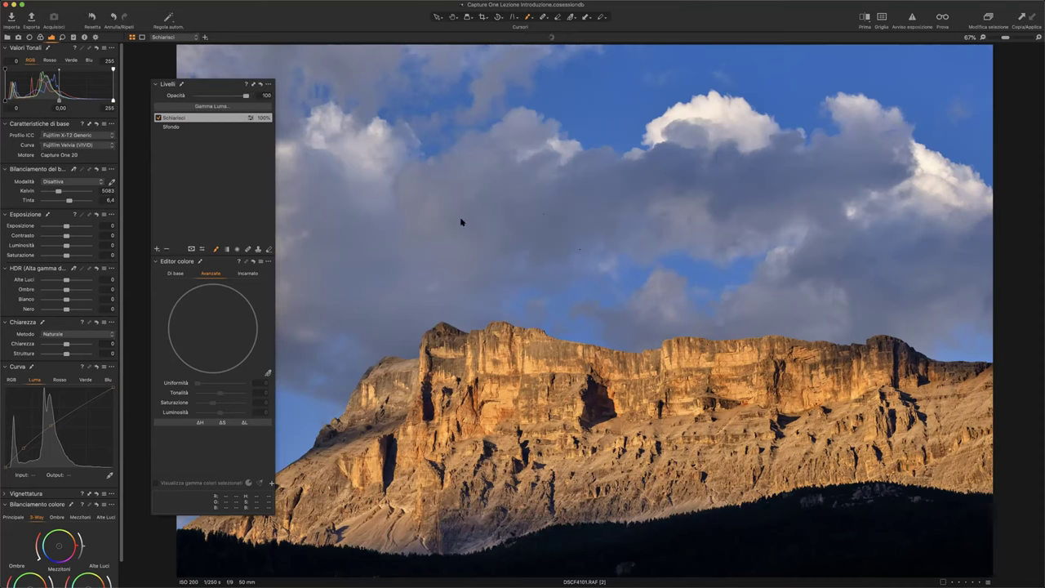
{"action": "right_click", "coordinate": [711, 125]}
{"action": "left_click_drag", "start_coordinate": [677, 112], "coordinate": [736, 134]}
{"action": "mouse_move", "coordinate": [737, 134]}
{"action": "left_mouse_down"}
{"action": "mouse_move", "coordinate": [717, 247]}
{"action": "mouse_move", "coordinate": [801, 263]}
{"action": "mouse_move", "coordinate": [426, 209]}
{"action": "left_mouse_up"}
{"action": "left_click_drag", "start_coordinate": [619, 158], "coordinate": [789, 161]}
{"action": "left_click_drag", "start_coordinate": [583, 173], "coordinate": [536, 158]}
Go to the thumbnail grid and open lake photo DSCF7775.RAF with the rowing boats.
{"action": "key", "text": "super+alt+v"}
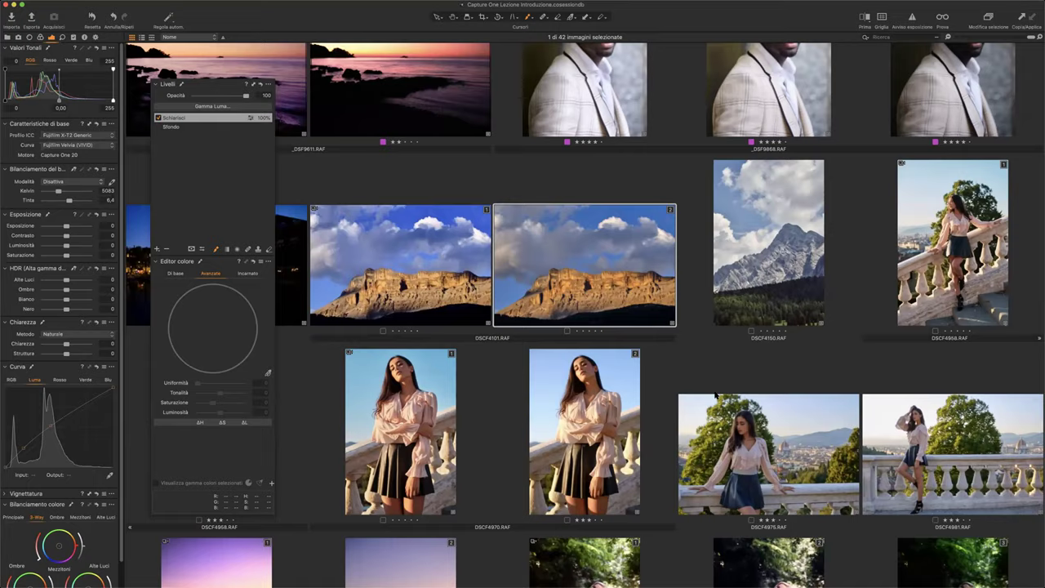
{"action": "scroll", "coordinate": [715, 395], "scroll_direction": "down", "scroll_amount": 5}
{"action": "scroll", "coordinate": [716, 395], "scroll_direction": "down", "scroll_amount": 3}
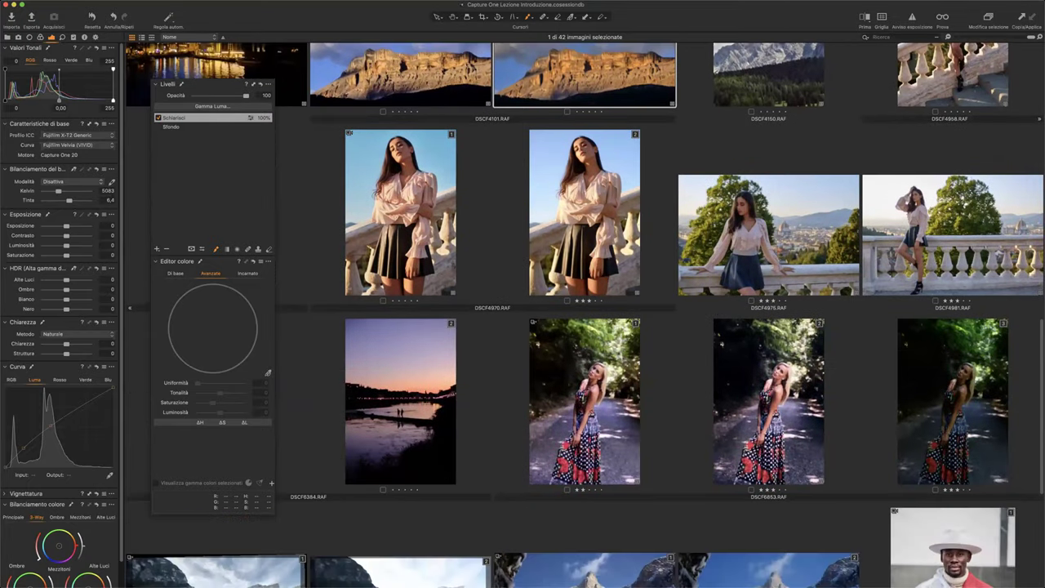
{"action": "scroll", "coordinate": [715, 395], "scroll_direction": "down", "scroll_amount": 3}
{"action": "scroll", "coordinate": [716, 395], "scroll_direction": "down", "scroll_amount": 5}
{"action": "scroll", "coordinate": [715, 394], "scroll_direction": "up", "scroll_amount": 1}
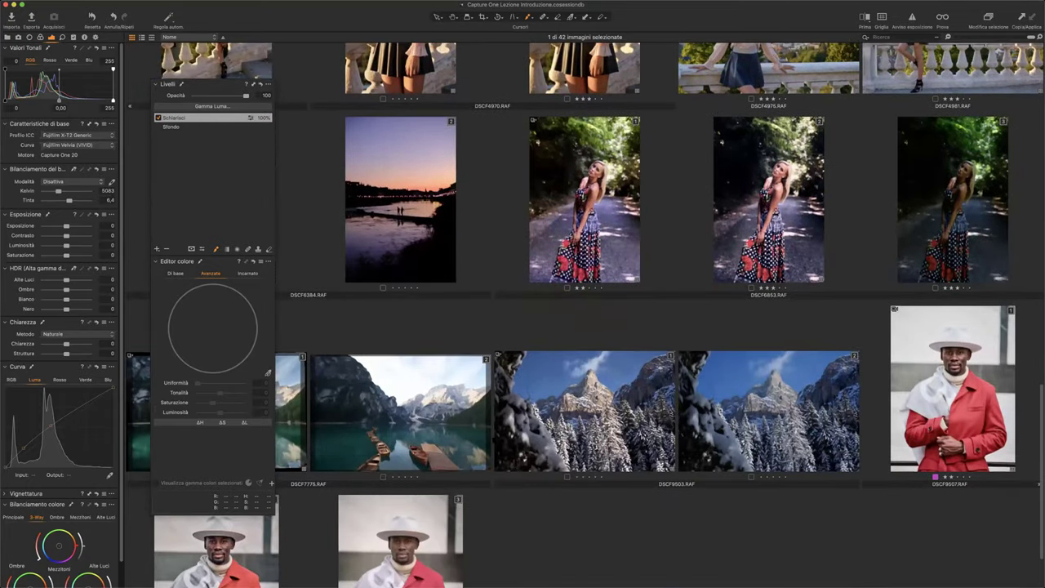
{"action": "double_click", "coordinate": [439, 415]}
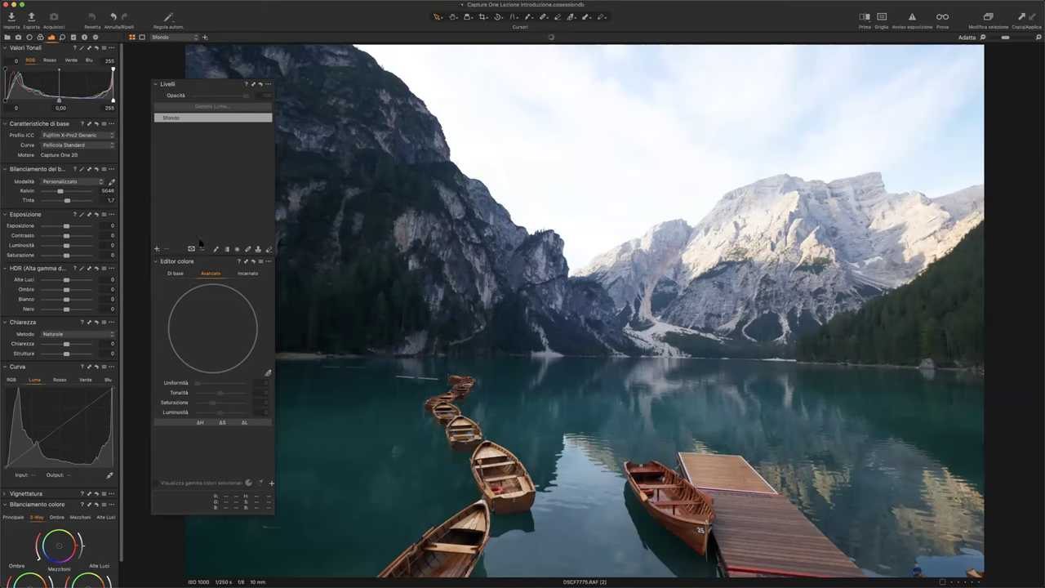
Rotate lake photo DSCF7775 to -1.87° to level the horizon.
{"action": "left_click", "coordinate": [31, 37]}
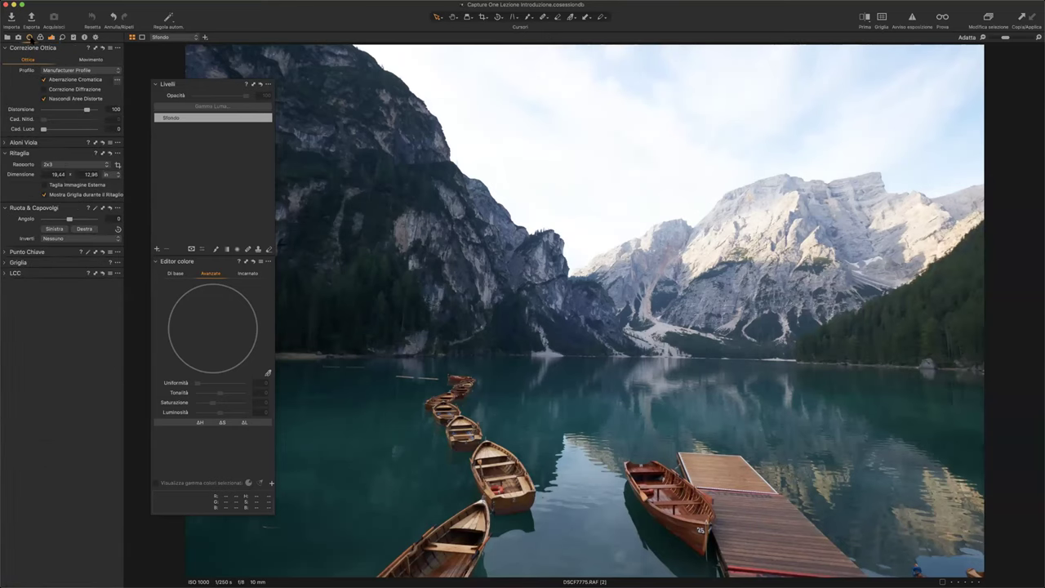
{"action": "scroll", "coordinate": [36, 135], "scroll_direction": "down", "scroll_amount": 1}
{"action": "left_click_drag", "start_coordinate": [69, 220], "coordinate": [69, 220]}
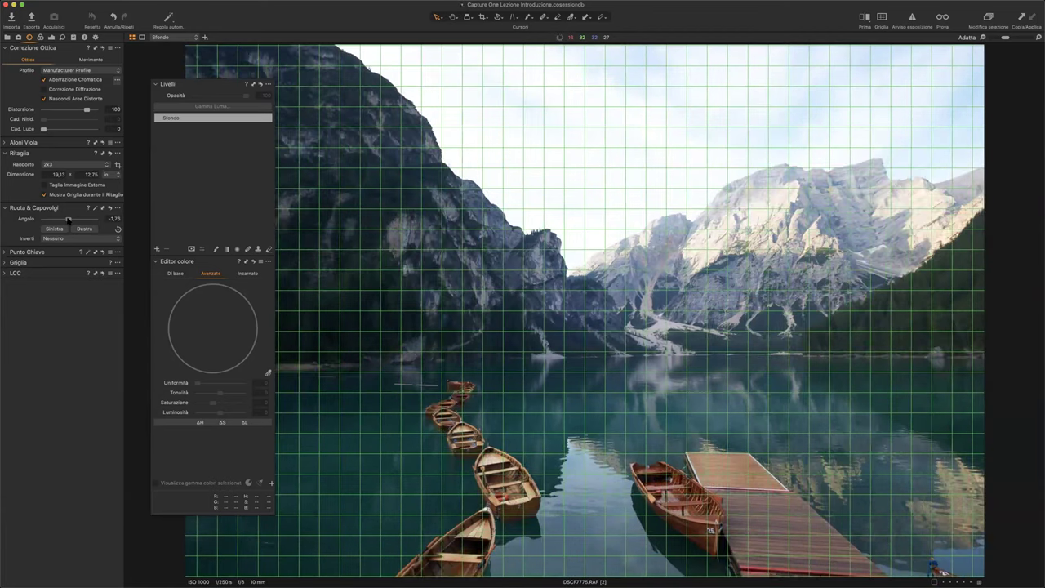
{"action": "left_click_drag", "start_coordinate": [69, 219], "coordinate": [68, 219]}
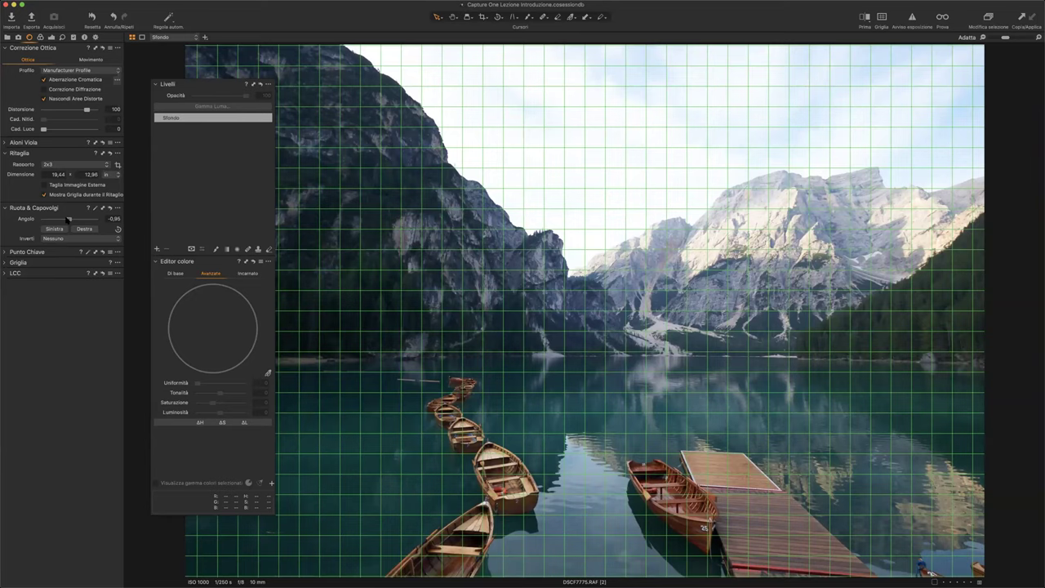
{"action": "left_click_drag", "start_coordinate": [67, 218], "coordinate": [68, 219]}
From the grid, open the village steps photo _DSF1984.JPG full size.
{"action": "key", "text": "super+alt+v"}
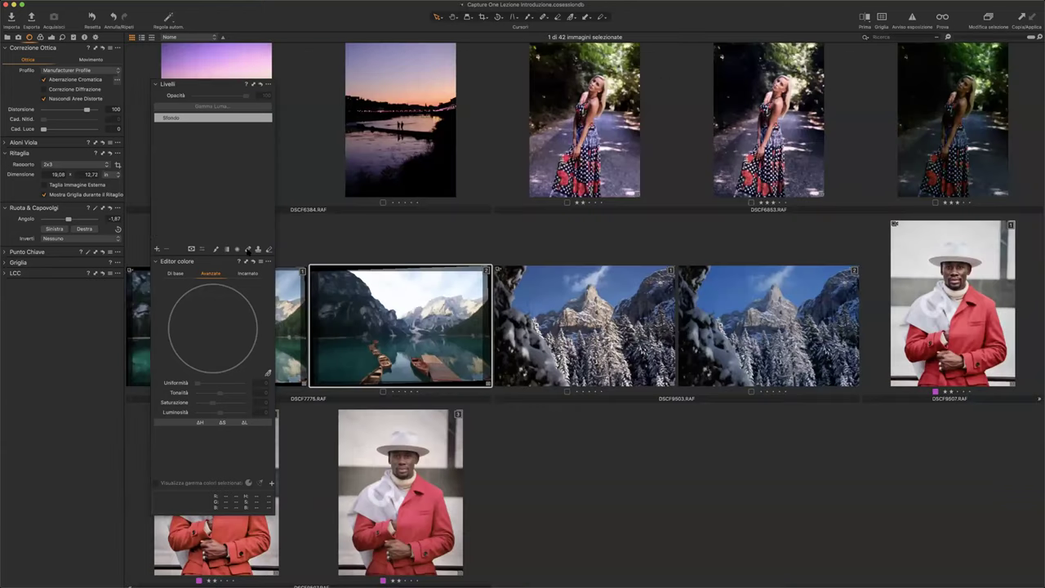
{"action": "scroll", "coordinate": [475, 338], "scroll_direction": "up", "scroll_amount": 3}
{"action": "scroll", "coordinate": [475, 338], "scroll_direction": "up", "scroll_amount": 5}
{"action": "scroll", "coordinate": [475, 338], "scroll_direction": "up", "scroll_amount": 4}
{"action": "scroll", "coordinate": [475, 338], "scroll_direction": "down", "scroll_amount": 8}
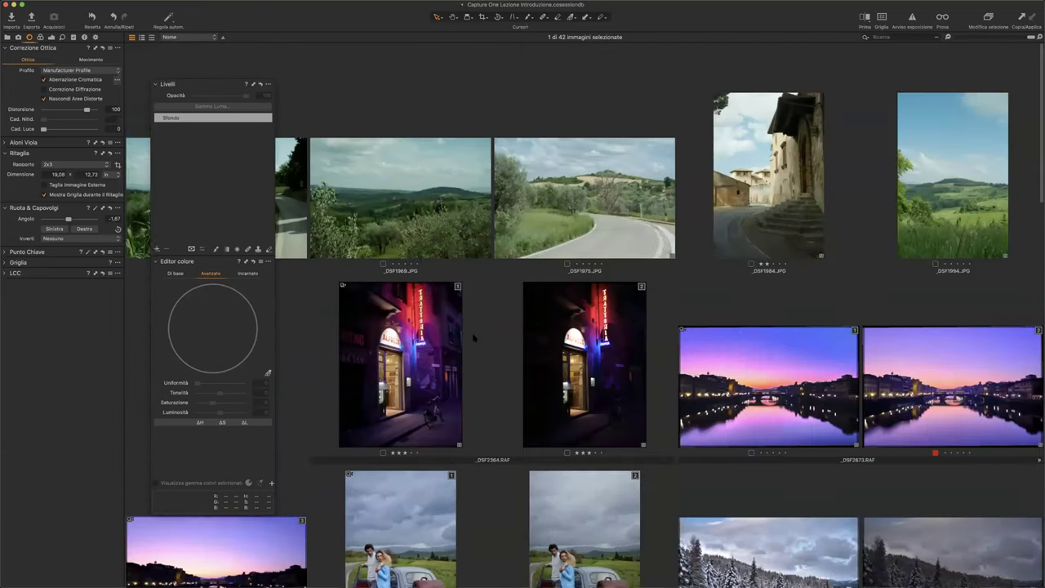
{"action": "scroll", "coordinate": [629, 237], "scroll_direction": "down", "scroll_amount": 2}
{"action": "double_click", "coordinate": [782, 137]}
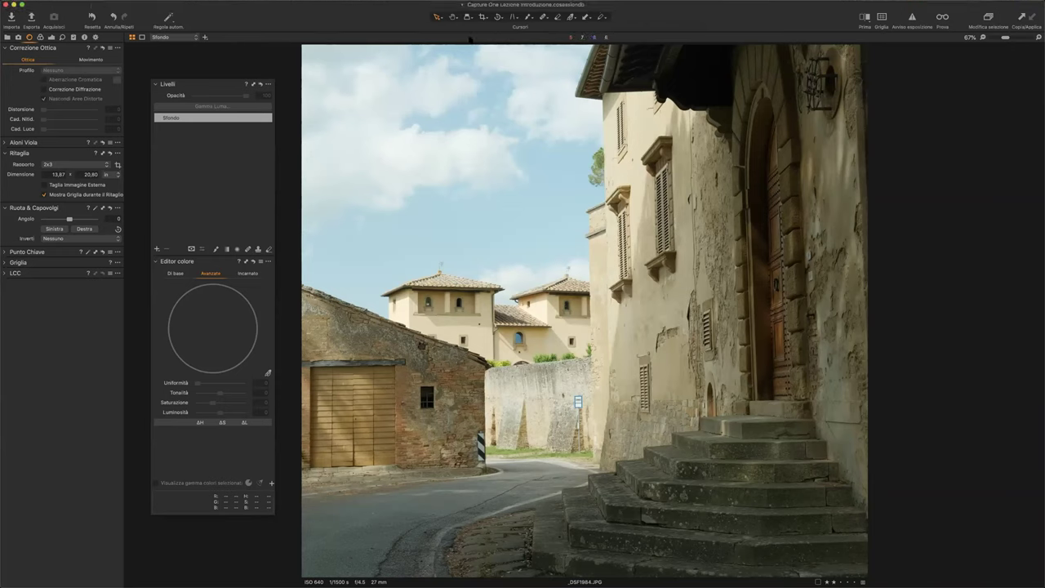
Apply a Keystone Vertical correction with guides on the building edges, giving rotation 1,06.
{"action": "left_click", "coordinate": [513, 16]}
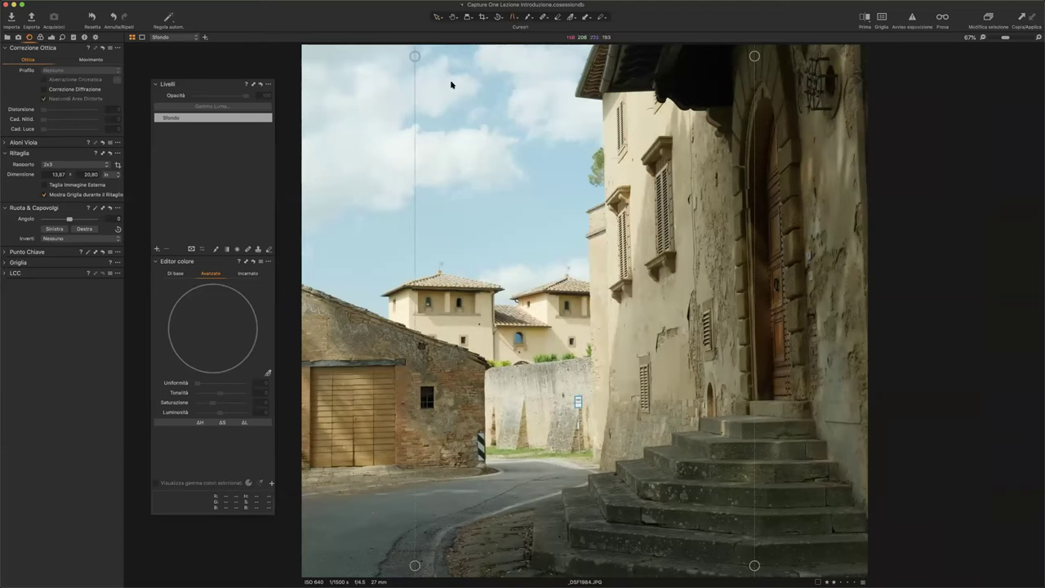
{"action": "left_click", "coordinate": [414, 54]}
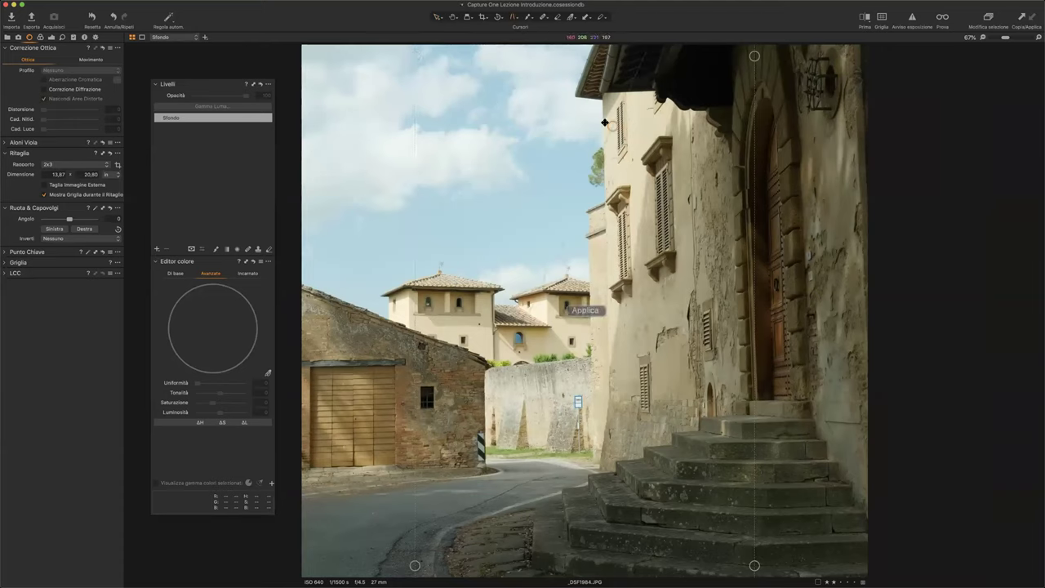
{"action": "left_click_drag", "start_coordinate": [415, 565], "coordinate": [609, 512]}
{"action": "left_click_drag", "start_coordinate": [755, 55], "coordinate": [782, 59]}
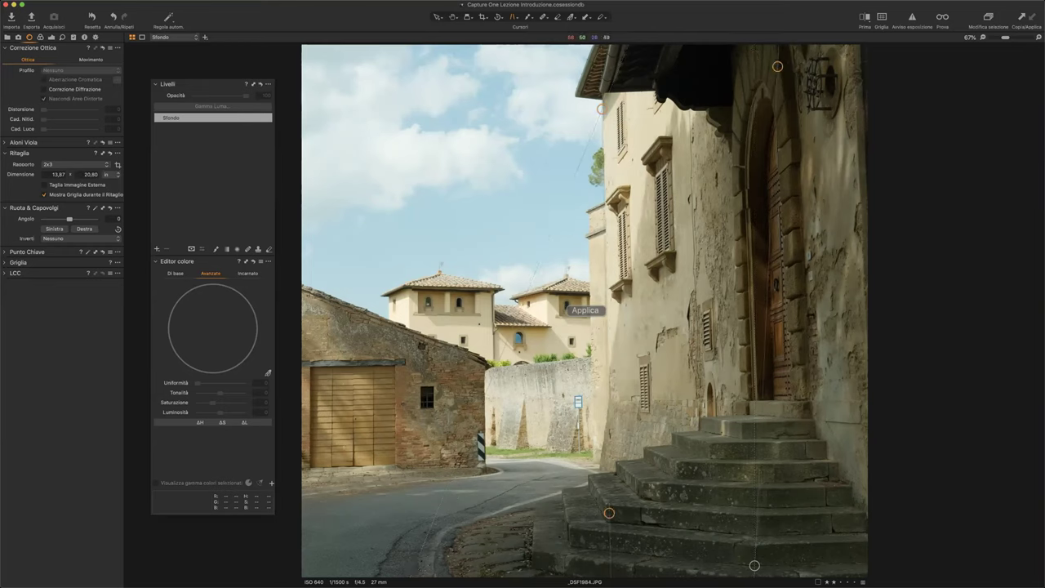
{"action": "left_click_drag", "start_coordinate": [754, 565], "coordinate": [822, 546]}
{"action": "left_click_drag", "start_coordinate": [783, 59], "coordinate": [793, 68]}
{"action": "left_click_drag", "start_coordinate": [823, 545], "coordinate": [818, 545]}
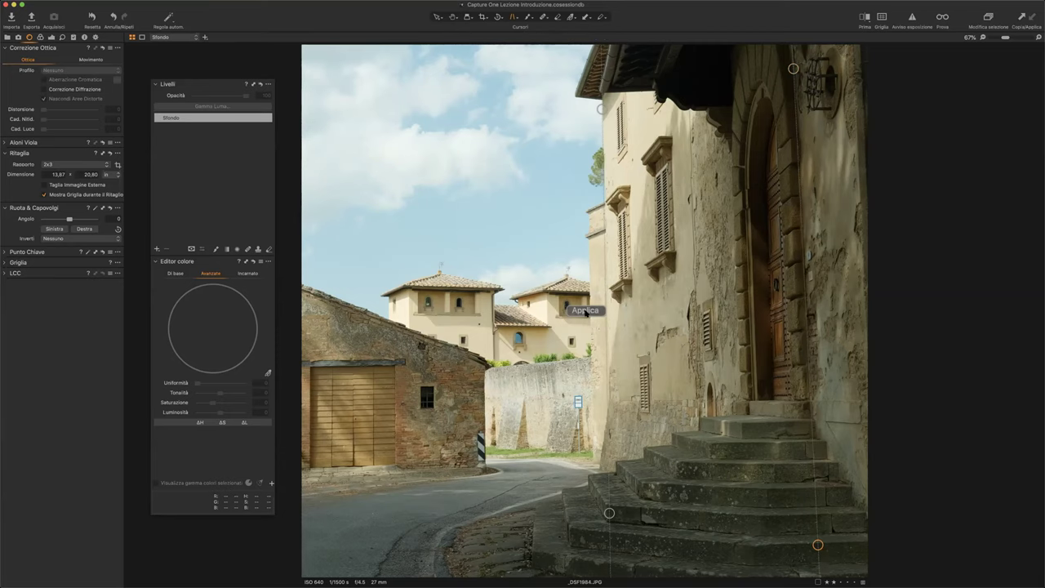
{"action": "left_click", "coordinate": [584, 311]}
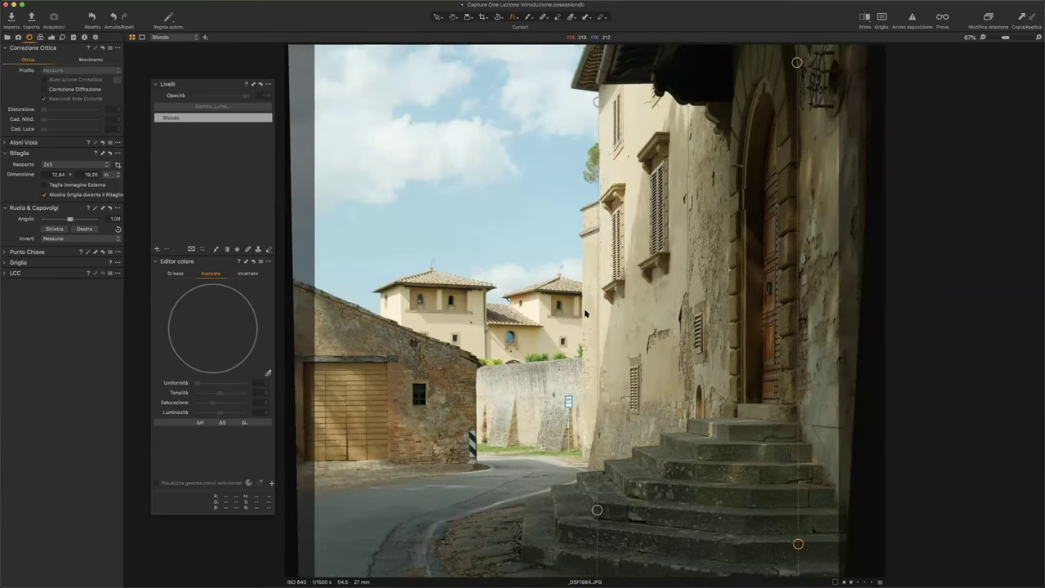
{"action": "key", "text": "Return"}
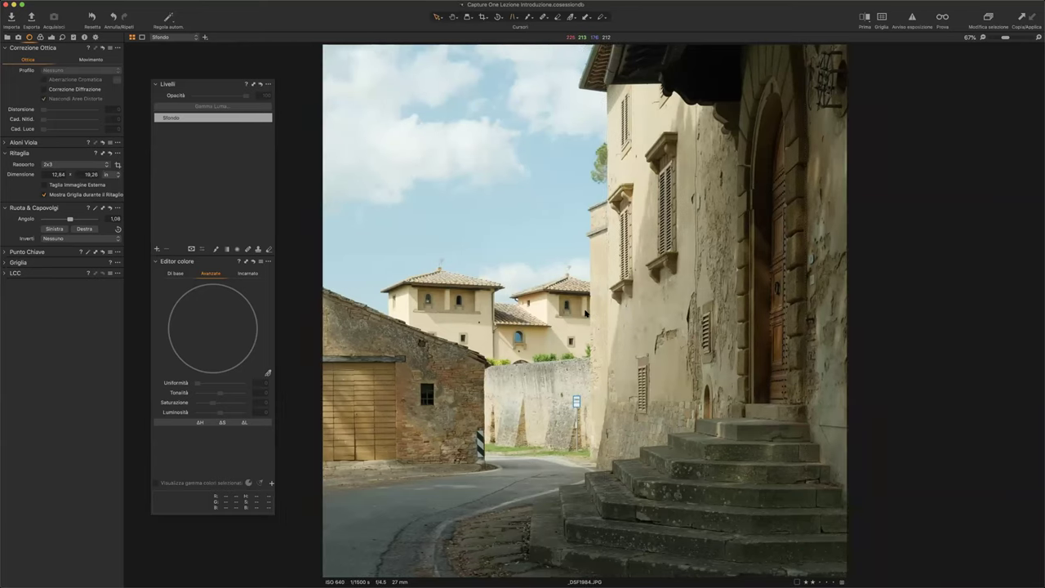
Return to the grid and reopen lake photo DSCF7775.RAF full size.
{"action": "key", "text": "super+alt+v"}
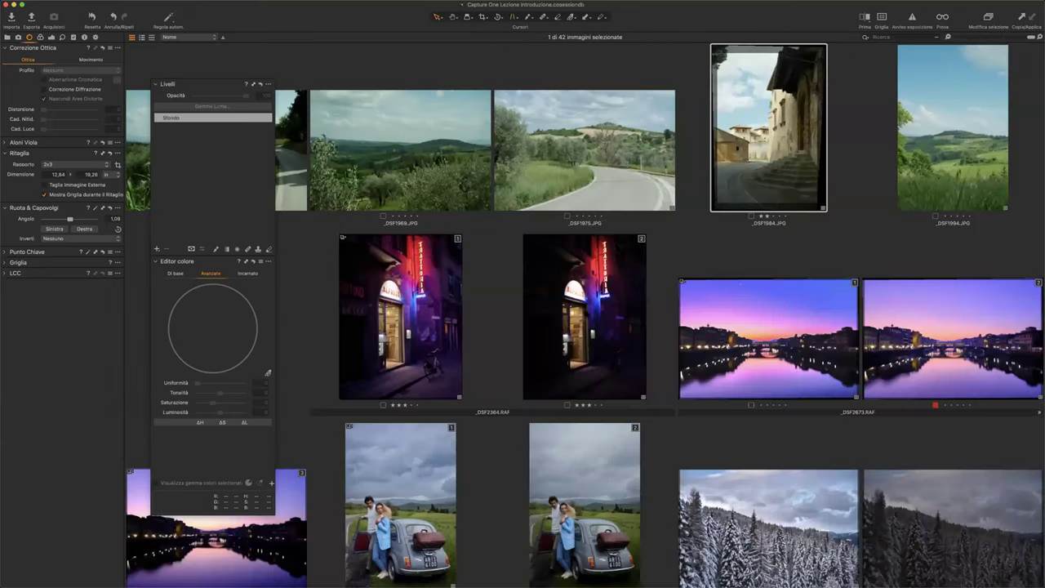
{"action": "scroll", "coordinate": [576, 371], "scroll_direction": "down", "scroll_amount": 2}
{"action": "scroll", "coordinate": [575, 371], "scroll_direction": "down", "scroll_amount": 3}
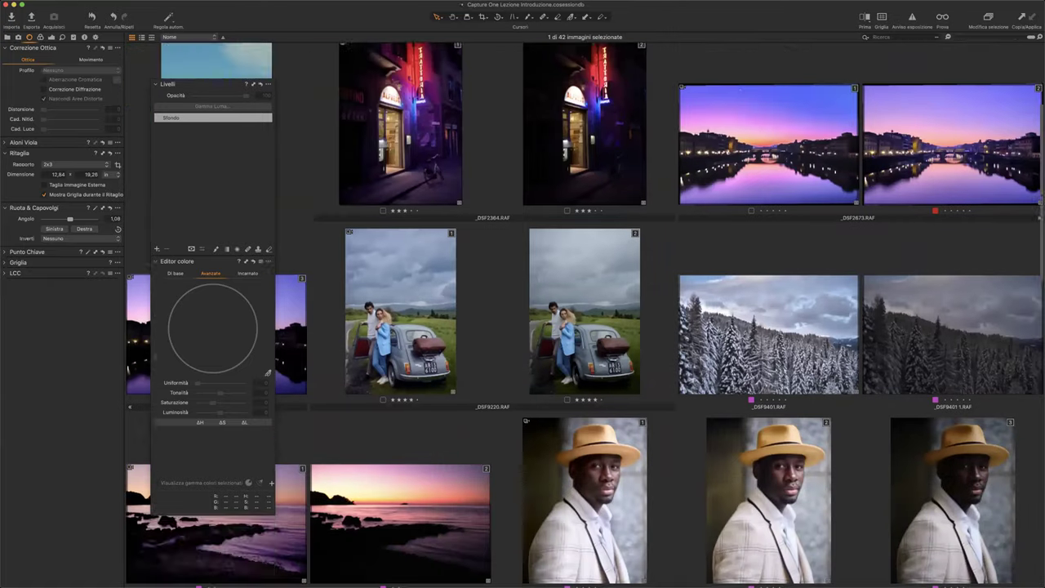
{"action": "scroll", "coordinate": [575, 372], "scroll_direction": "down", "scroll_amount": 2}
{"action": "scroll", "coordinate": [576, 372], "scroll_direction": "down", "scroll_amount": 2}
{"action": "scroll", "coordinate": [576, 371], "scroll_direction": "down", "scroll_amount": 3}
{"action": "scroll", "coordinate": [576, 371], "scroll_direction": "up", "scroll_amount": 4}
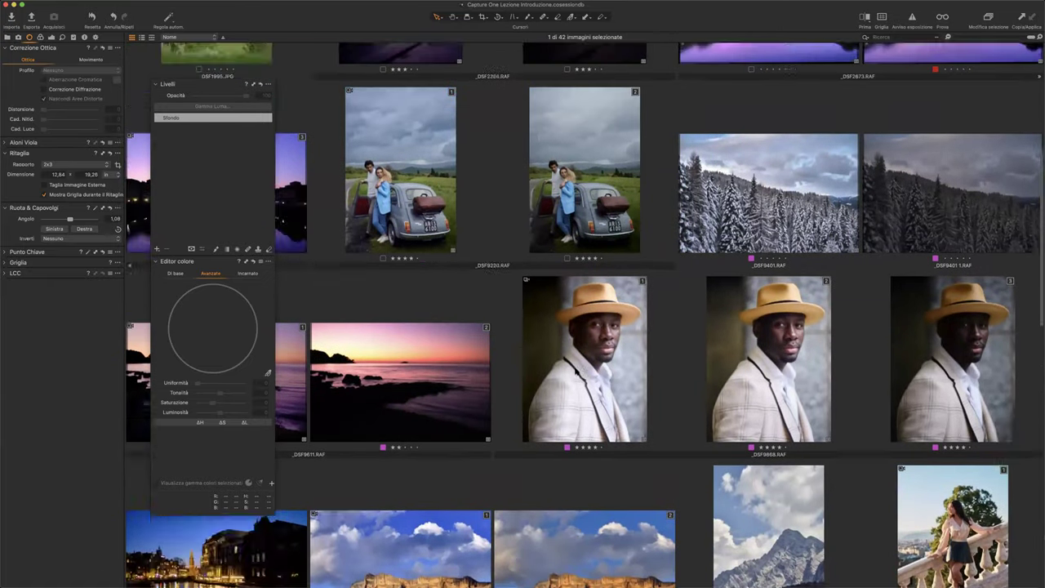
{"action": "scroll", "coordinate": [575, 371], "scroll_direction": "up", "scroll_amount": 8}
{"action": "scroll", "coordinate": [577, 370], "scroll_direction": "down", "scroll_amount": 2}
{"action": "scroll", "coordinate": [577, 370], "scroll_direction": "down", "scroll_amount": 6}
{"action": "scroll", "coordinate": [577, 370], "scroll_direction": "down", "scroll_amount": 6}
{"action": "scroll", "coordinate": [577, 370], "scroll_direction": "down", "scroll_amount": 7}
{"action": "scroll", "coordinate": [576, 370], "scroll_direction": "down", "scroll_amount": 1}
{"action": "scroll", "coordinate": [577, 370], "scroll_direction": "down", "scroll_amount": 3}
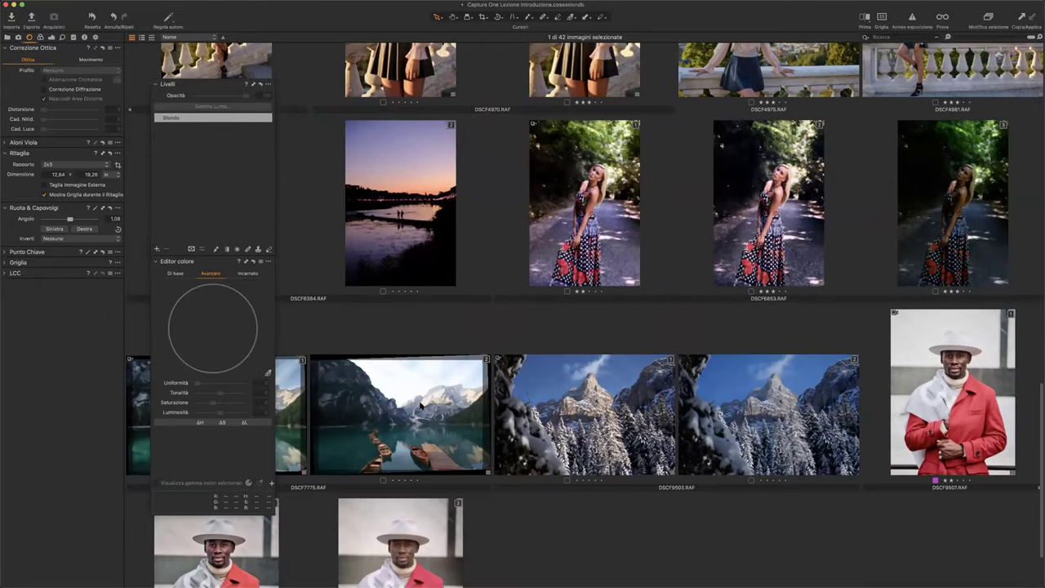
{"action": "double_click", "coordinate": [420, 405]}
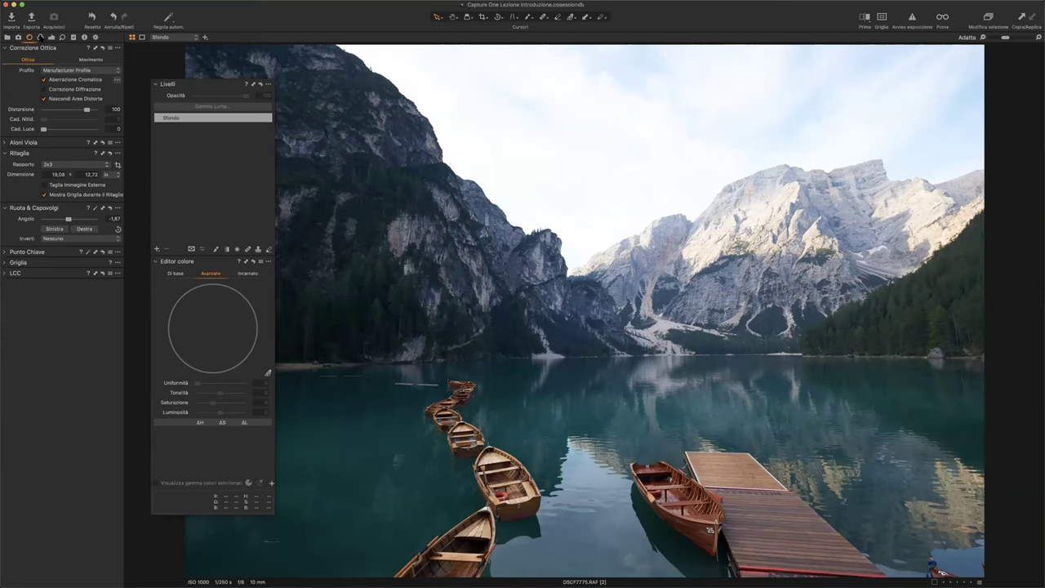
{"action": "left_click", "coordinate": [40, 37]}
Set HDR highlights to -86 and shadows to 14 on the lake photo.
{"action": "left_click", "coordinate": [52, 38]}
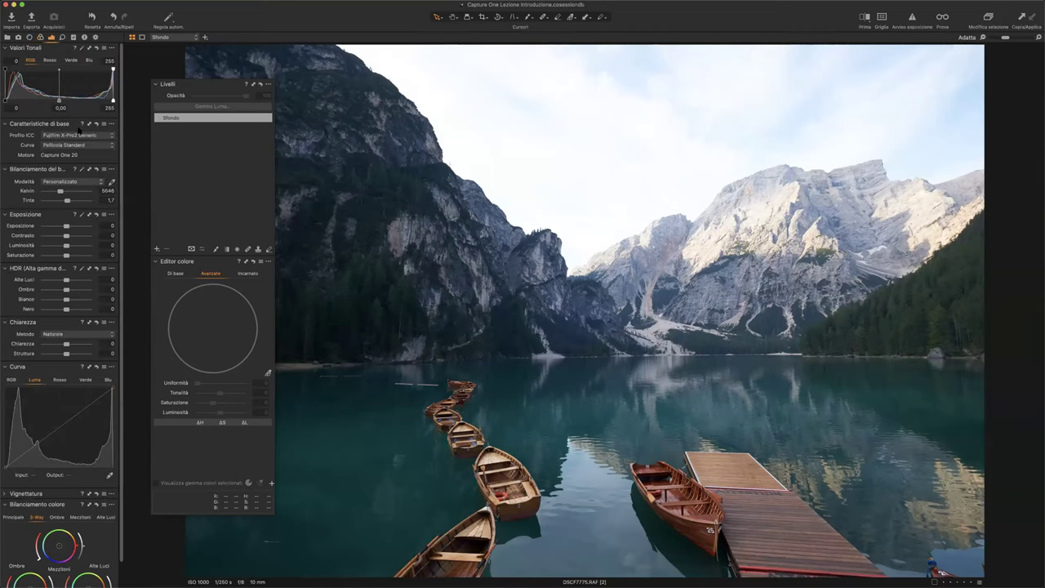
{"action": "left_click_drag", "start_coordinate": [66, 280], "coordinate": [48, 280]}
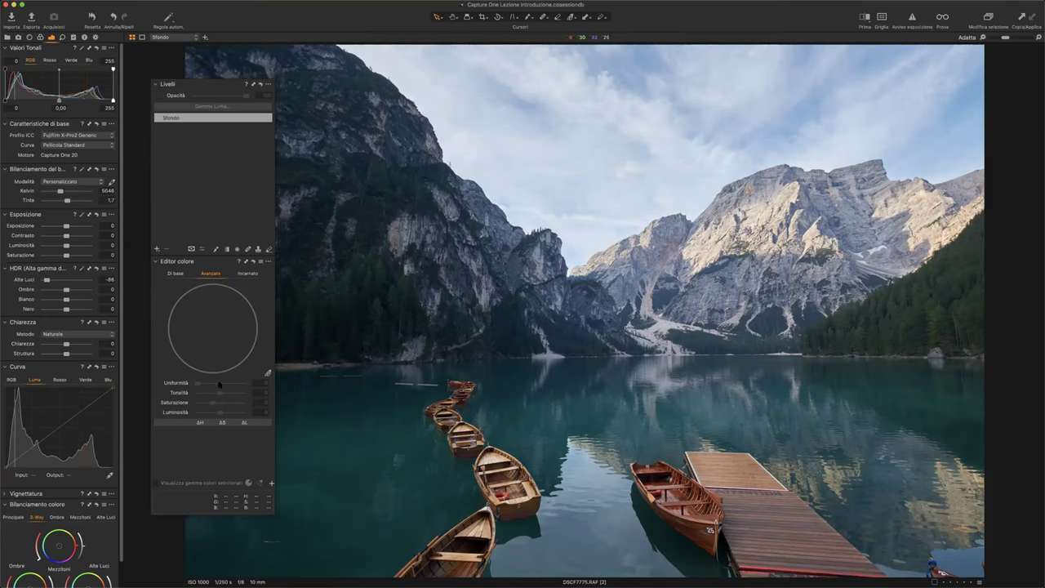
{"action": "left_click_drag", "start_coordinate": [67, 290], "coordinate": [69, 290]}
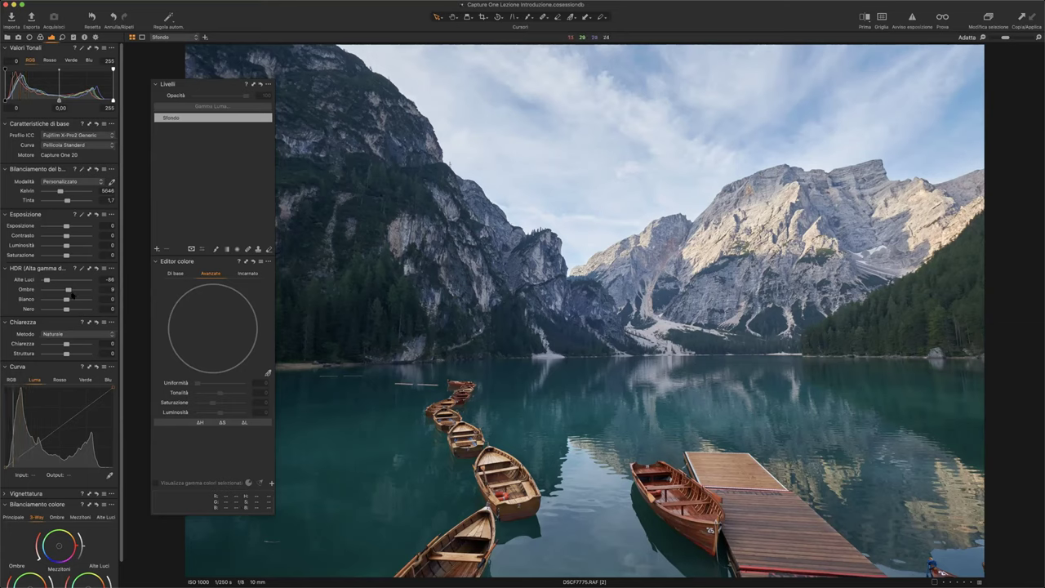
{"action": "left_click_drag", "start_coordinate": [70, 292], "coordinate": [72, 295]}
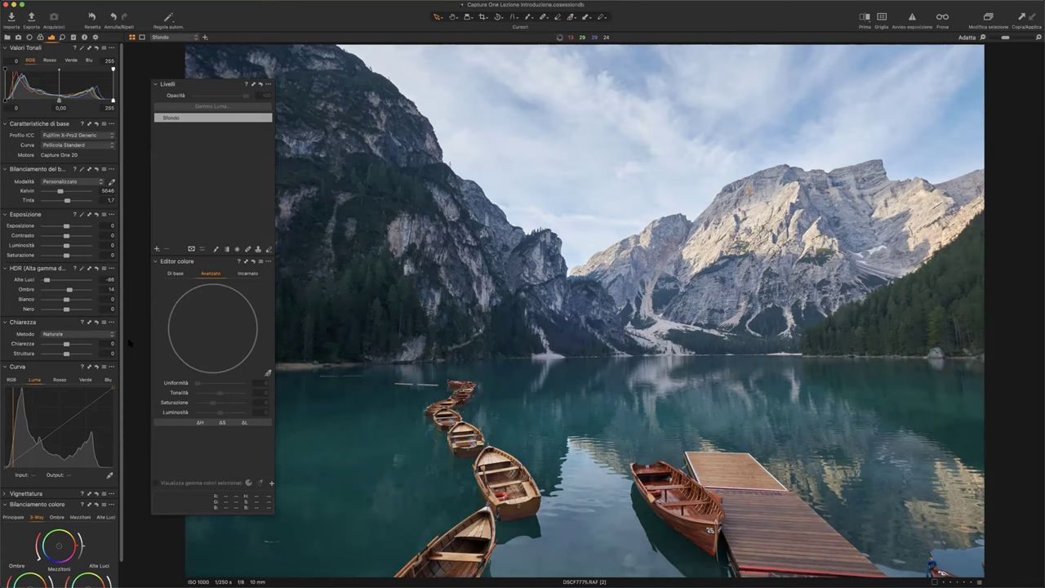
Apply the Fujifilm ASTIA (SOFT) base curve and create adjustment layer 'Livello di Regolazione 1'.
{"action": "left_click", "coordinate": [56, 145]}
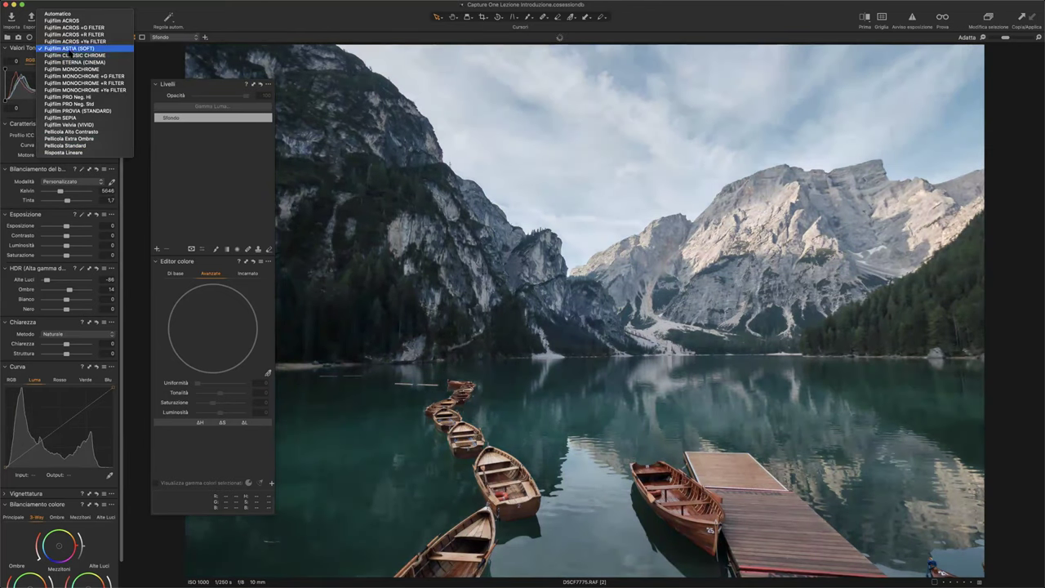
{"action": "left_click", "coordinate": [72, 48]}
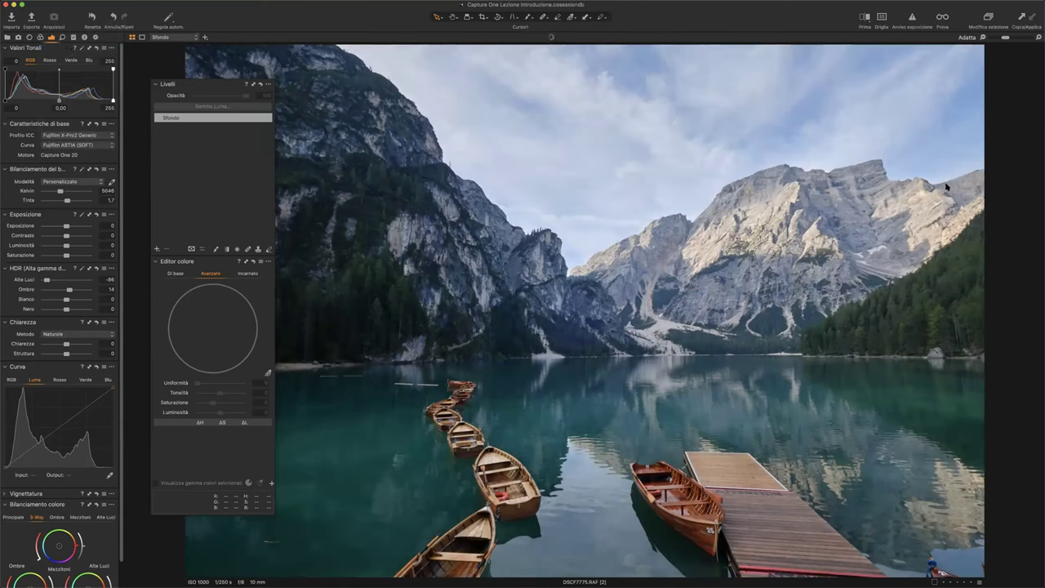
{"action": "left_click", "coordinate": [156, 248]}
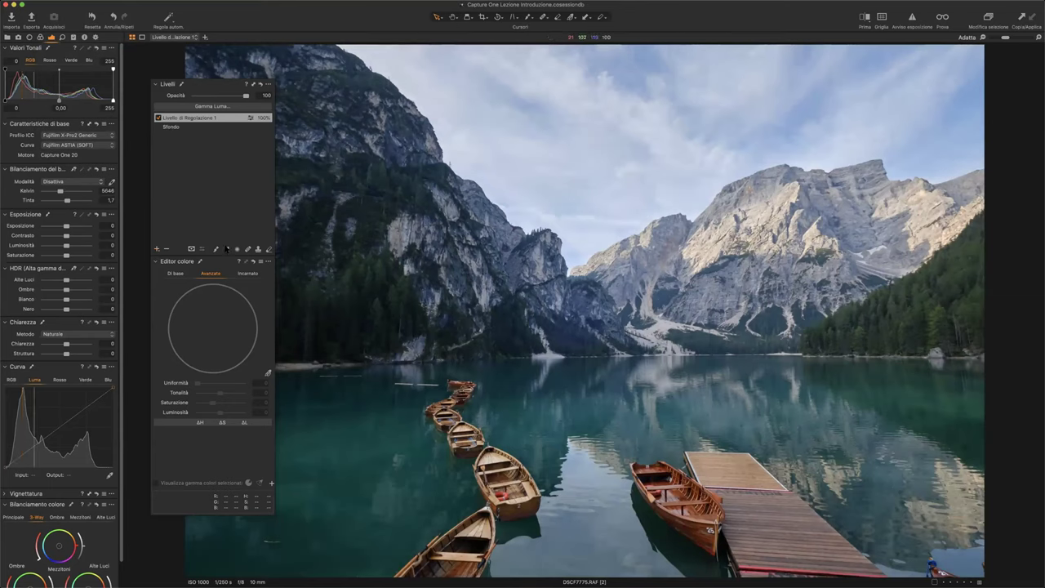
Draw a linear gradient mask across the photo and set the layer's HDR highlights to 11.
{"action": "mouse_move", "coordinate": [742, 130]}
{"action": "left_mouse_down"}
{"action": "mouse_move", "coordinate": [710, 399]}
{"action": "mouse_move", "coordinate": [707, 388]}
{"action": "left_mouse_up"}
{"action": "left_click_drag", "start_coordinate": [66, 279], "coordinate": [64, 282]}
{"action": "left_click", "coordinate": [12, 380]}
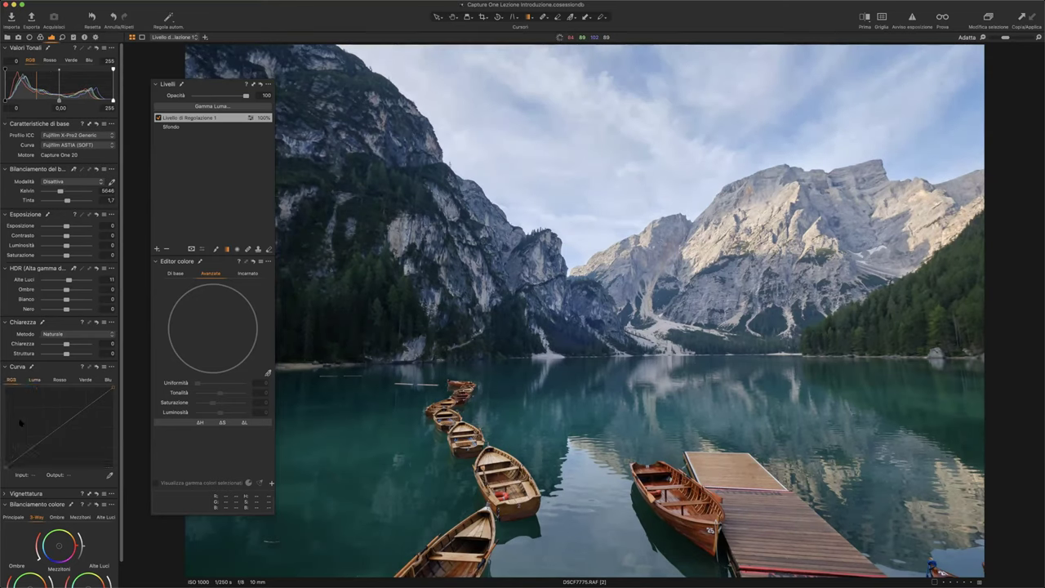
Add two RGB curve points for an S-curve, then float the Color Balance tool over the image.
{"action": "left_click_drag", "start_coordinate": [22, 449], "coordinate": [29, 446]}
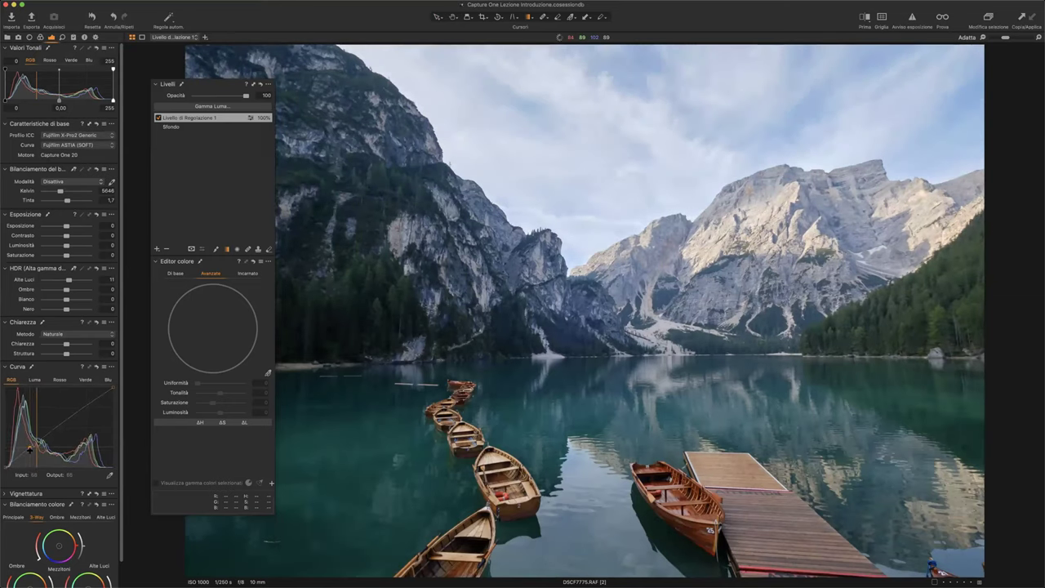
{"action": "left_click_drag", "start_coordinate": [88, 406], "coordinate": [89, 403]}
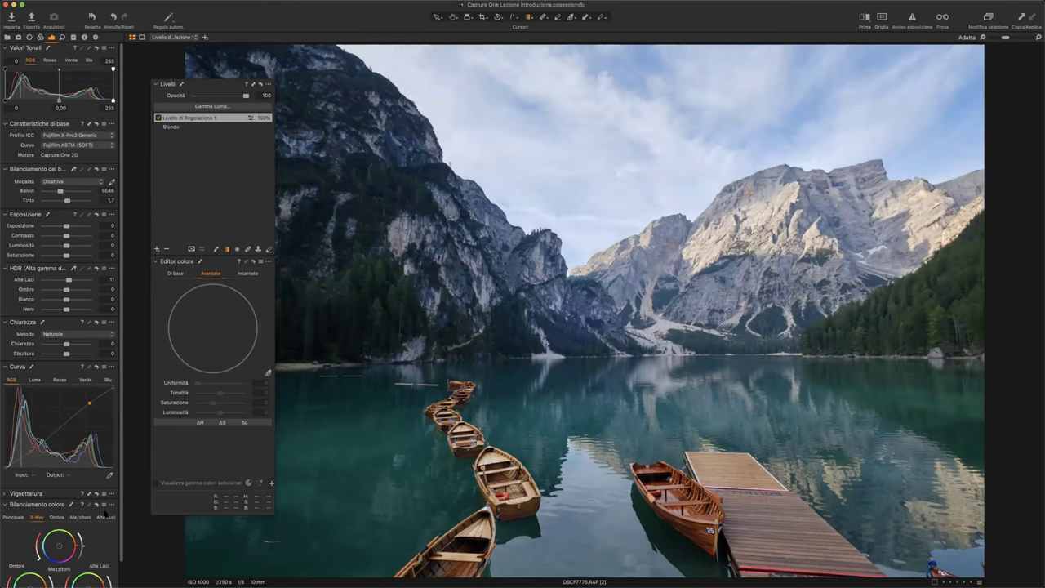
{"action": "left_click_drag", "start_coordinate": [25, 505], "coordinate": [463, 81]}
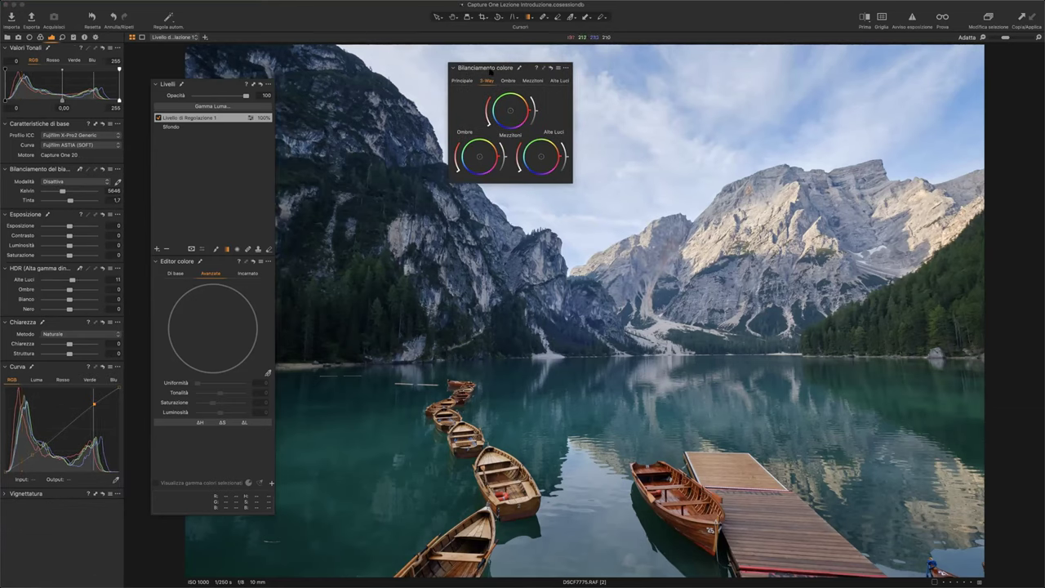
Switch Color Balance to the master wheel and tint the adjustment layer toward red.
{"action": "left_click", "coordinate": [463, 80]}
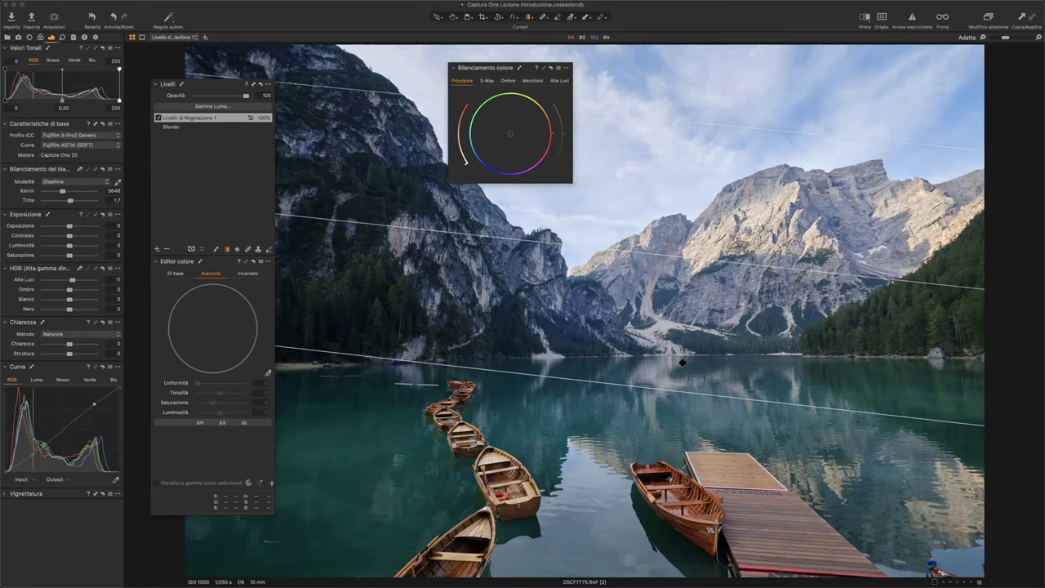
{"action": "left_click_drag", "start_coordinate": [510, 135], "coordinate": [545, 123]}
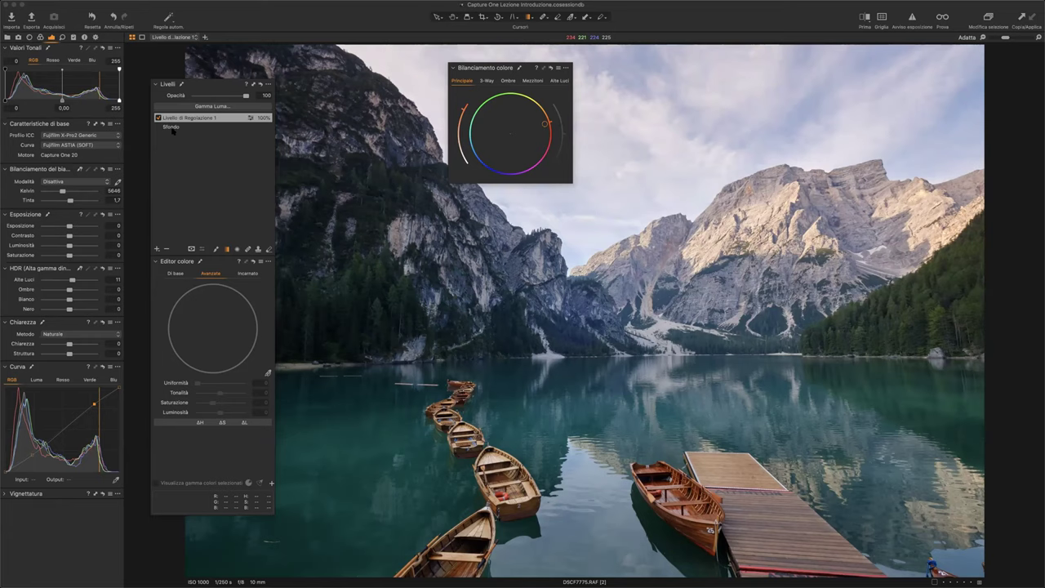
Tint the Sfondo layer's shadows slightly toward orange, then reselect Livello di Regolazione 1.
{"action": "left_click", "coordinate": [172, 128]}
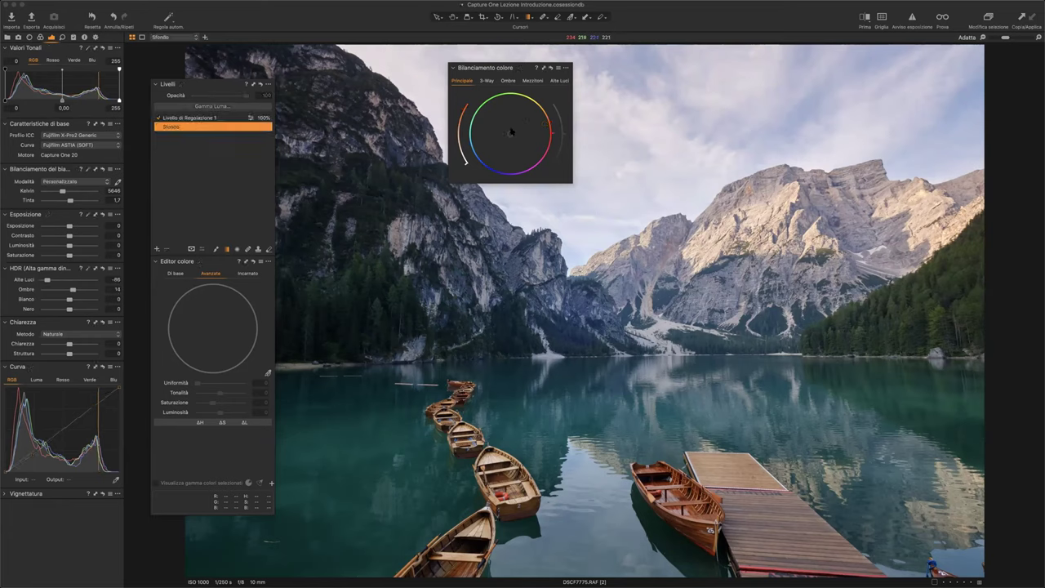
{"action": "left_click", "coordinate": [203, 118]}
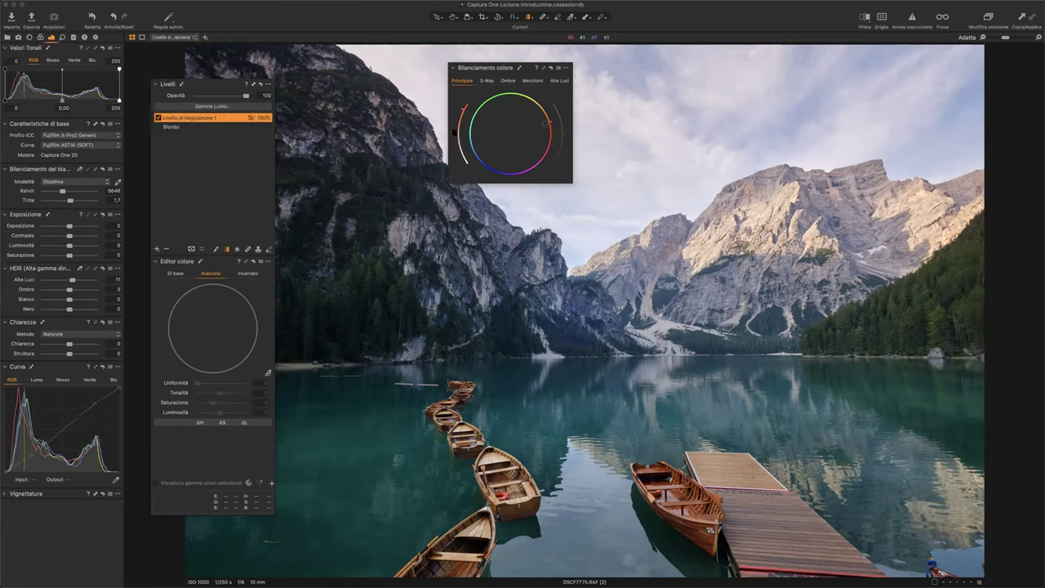
{"action": "left_click", "coordinate": [172, 128]}
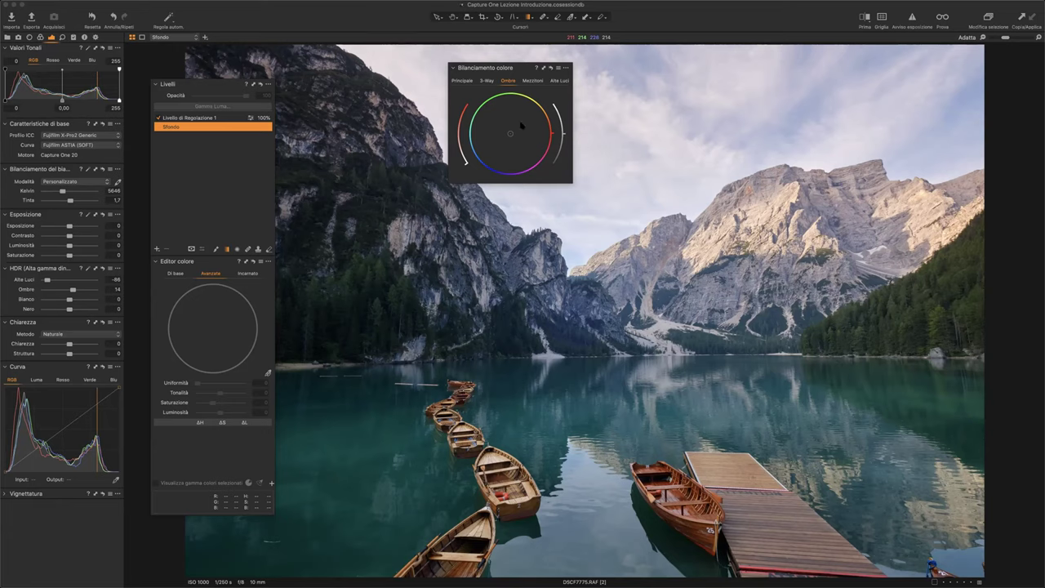
{"action": "left_click_drag", "start_coordinate": [510, 135], "coordinate": [519, 124]}
{"action": "left_click", "coordinate": [183, 118]}
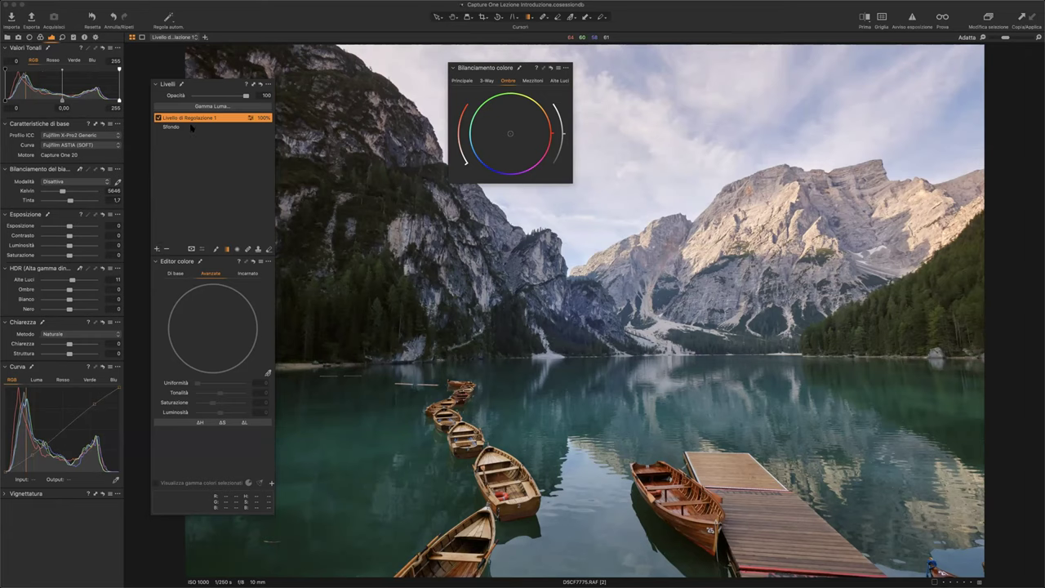
Add a second adjustment layer, naming the lower one 'Cielo' and the new top one 'Barca'.
{"action": "left_click", "coordinate": [157, 248]}
{"action": "left_click", "coordinate": [188, 127]}
{"action": "double_click", "coordinate": [197, 126]}
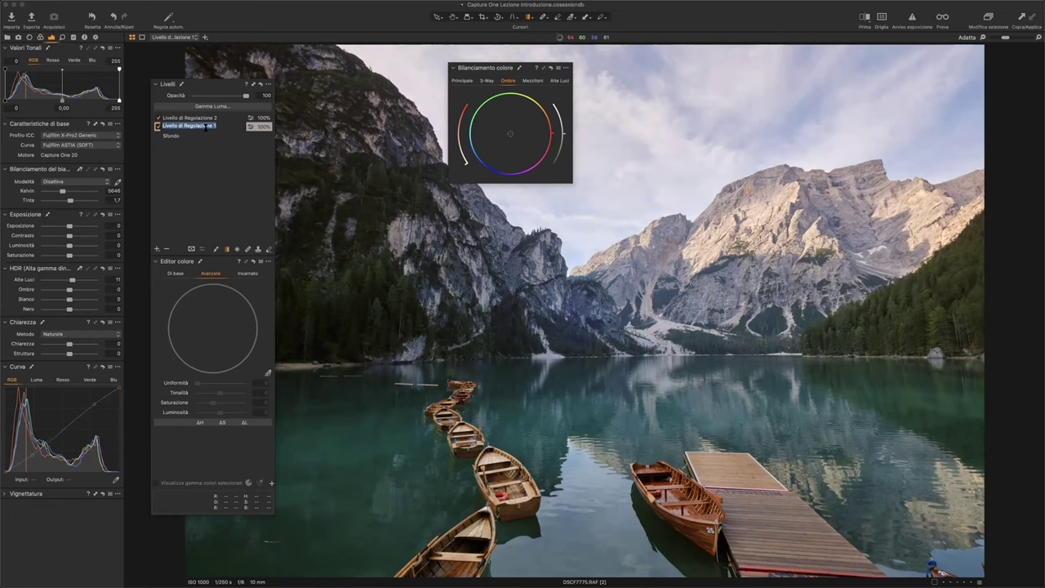
{"action": "type", "text": "Cielo"}
{"action": "key", "text": "Return"}
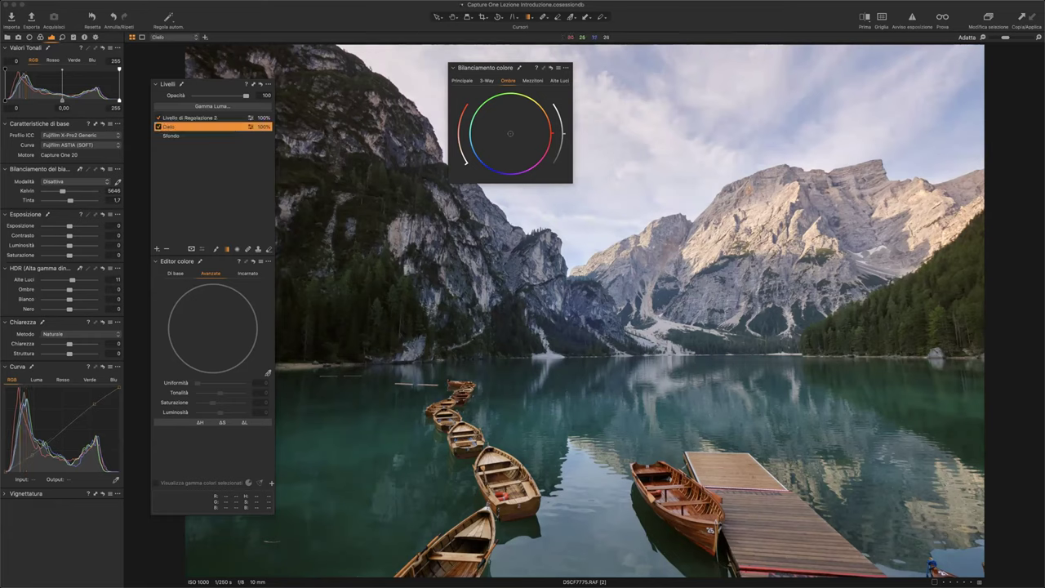
{"action": "double_click", "coordinate": [183, 118]}
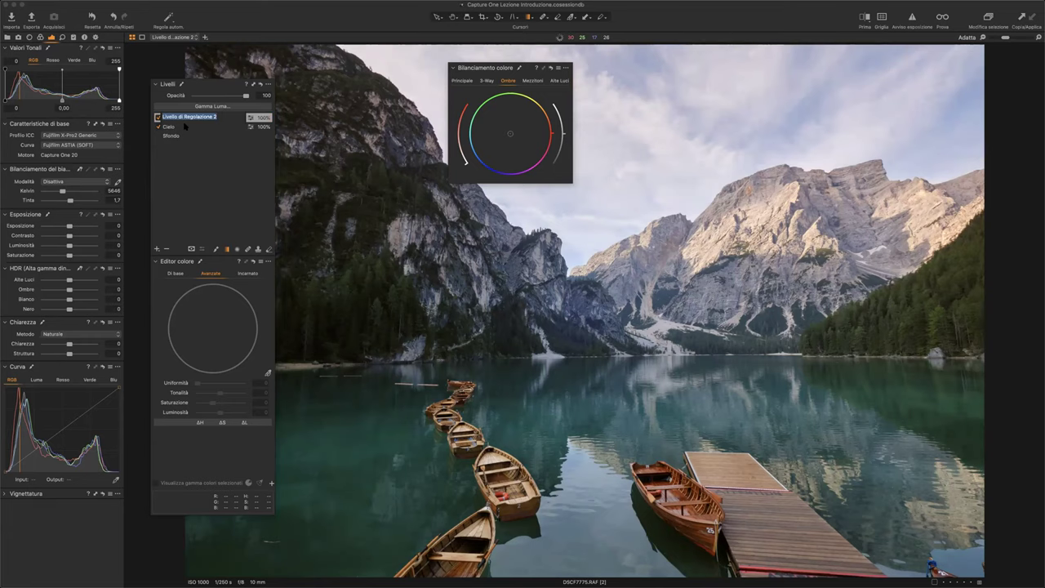
{"action": "type", "text": "Barca"}
{"action": "type", "text": "h"}
{"action": "key", "text": "Return"}
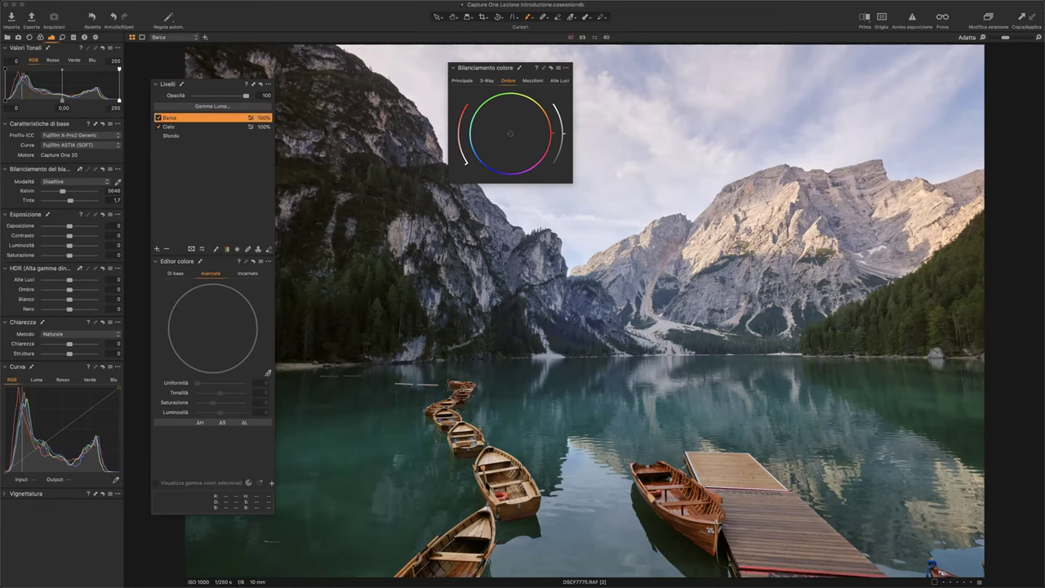
Paint a brush mask over the large boats, the small boat and the bottom-left boat.
{"action": "key", "text": "b"}
{"action": "left_click", "coordinate": [498, 481]}
{"action": "right_click", "coordinate": [498, 481]}
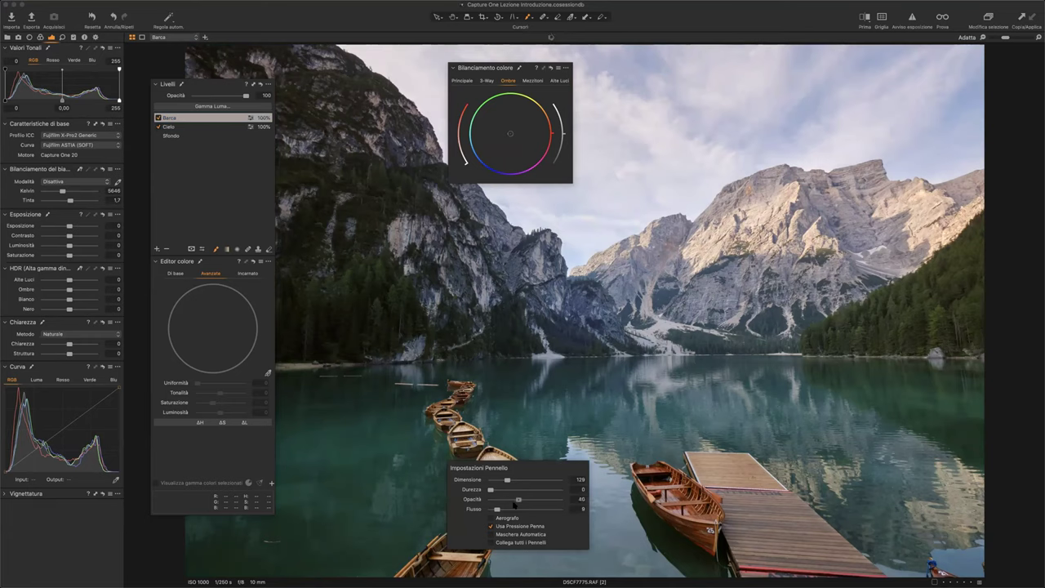
{"action": "key", "text": "Escape"}
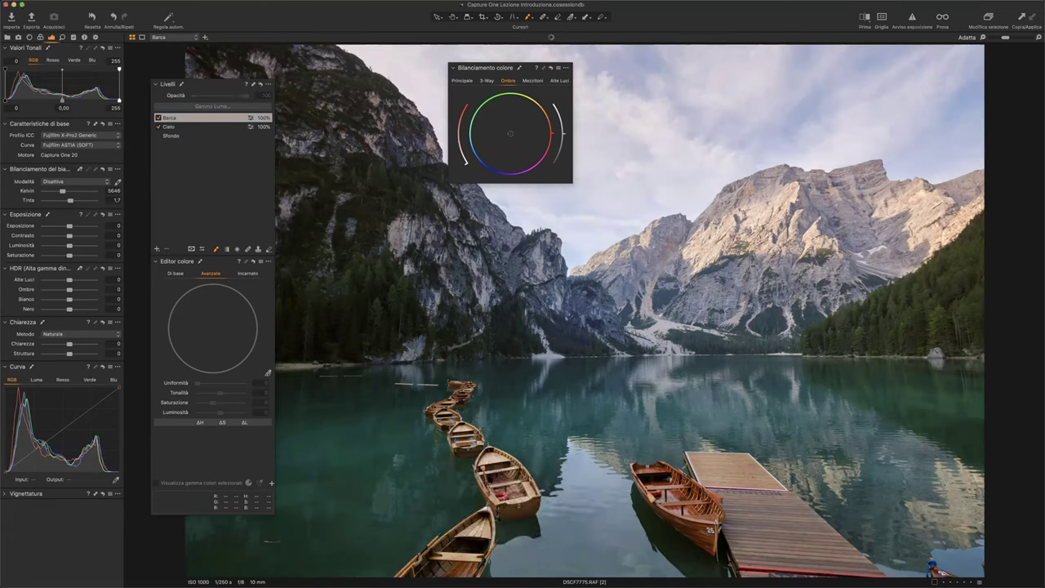
{"action": "mouse_move", "coordinate": [504, 507]}
{"action": "left_mouse_down"}
{"action": "mouse_move", "coordinate": [509, 471]}
{"action": "mouse_move", "coordinate": [507, 495]}
{"action": "mouse_move", "coordinate": [494, 460]}
{"action": "mouse_move", "coordinate": [519, 480]}
{"action": "left_mouse_up"}
{"action": "mouse_move", "coordinate": [470, 428]}
{"action": "left_mouse_down"}
{"action": "mouse_move", "coordinate": [464, 440]}
{"action": "mouse_move", "coordinate": [446, 408]}
{"action": "mouse_move", "coordinate": [462, 379]}
{"action": "left_mouse_up"}
{"action": "mouse_move", "coordinate": [453, 563]}
{"action": "left_mouse_down"}
{"action": "mouse_move", "coordinate": [482, 527]}
{"action": "mouse_move", "coordinate": [464, 571]}
{"action": "left_mouse_up"}
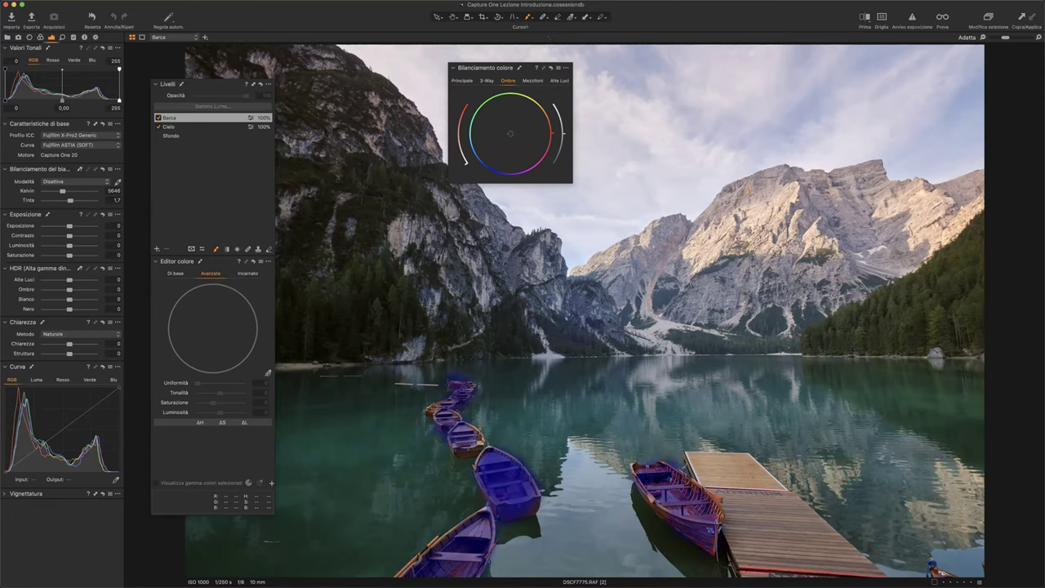
{"action": "key", "text": "m"}
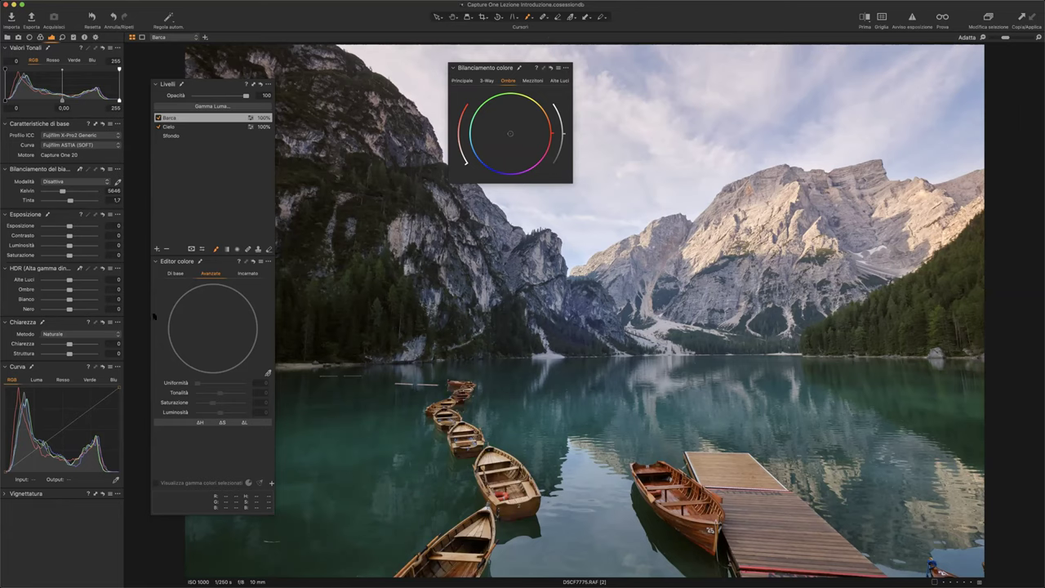
Lift the Barca layer's RGB curve and raise saturation to 40 to brighten the boats.
{"action": "left_click", "coordinate": [29, 455]}
{"action": "left_click_drag", "start_coordinate": [82, 413], "coordinate": [83, 406]}
{"action": "left_click_drag", "start_coordinate": [69, 254], "coordinate": [84, 256]}
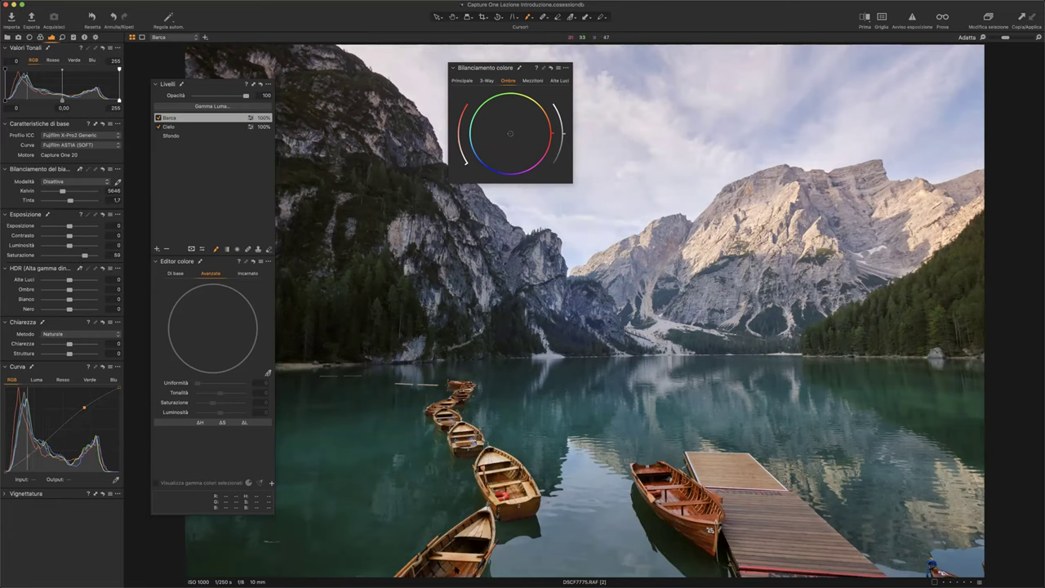
Add a new adjustment layer named 'luminosità lago'.
{"action": "left_click", "coordinate": [157, 249]}
{"action": "double_click", "coordinate": [168, 119]}
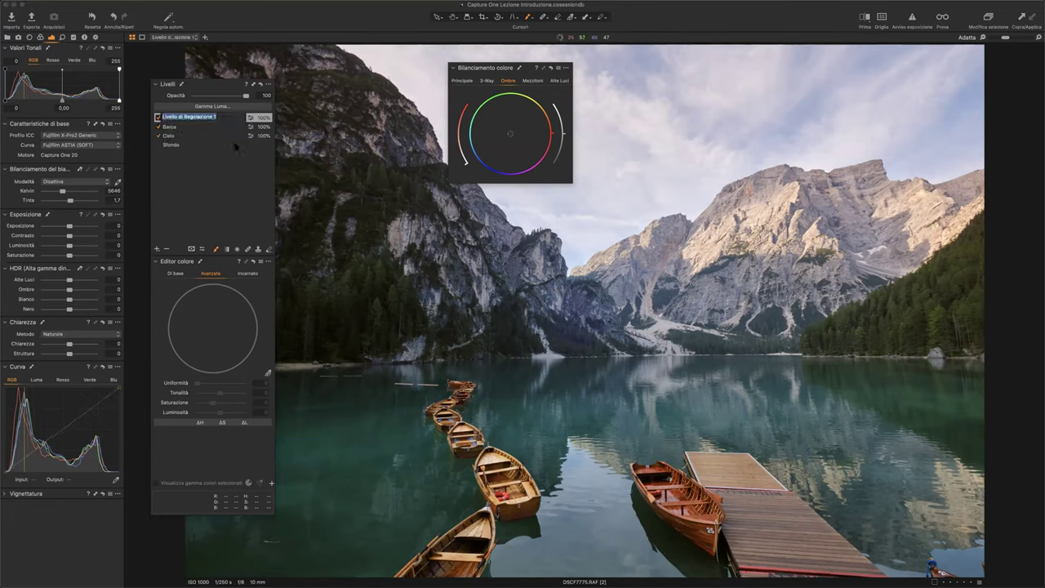
{"action": "type", "text": "luminosità"}
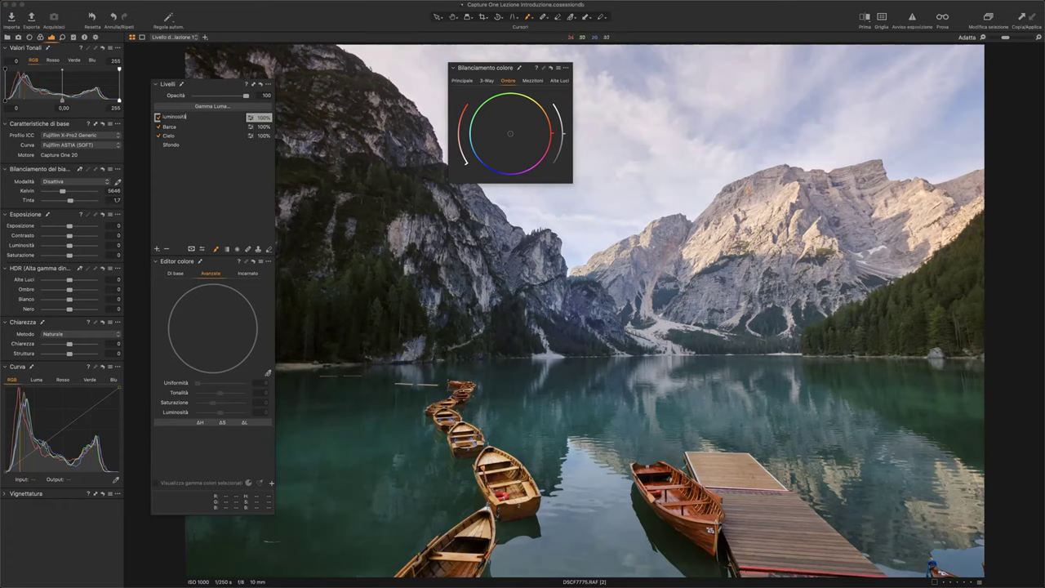
{"action": "type", "text": " lago"}
{"action": "key", "text": "Return"}
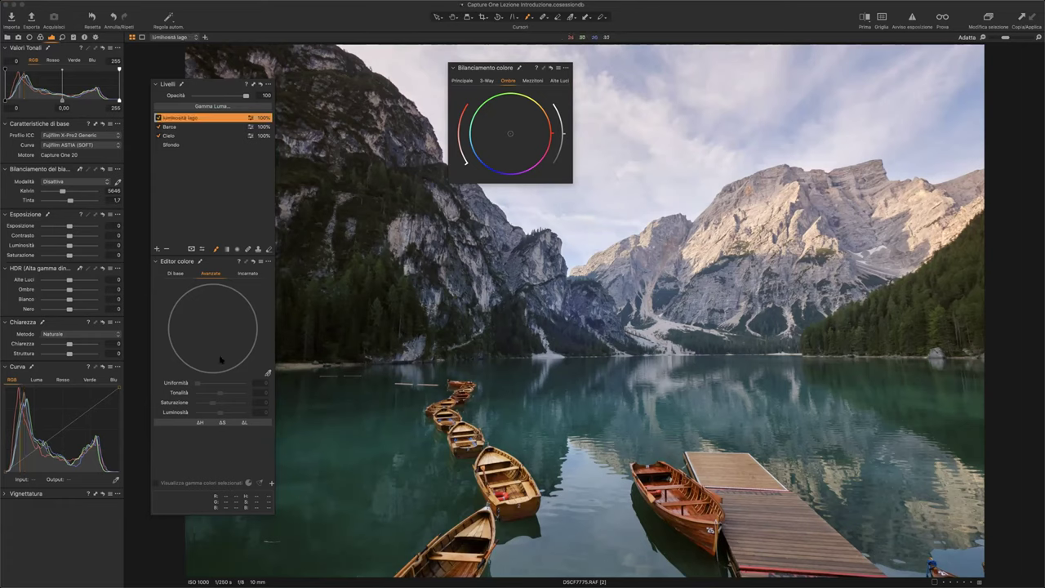
{"action": "scroll", "coordinate": [392, 436], "scroll_direction": "up", "scroll_amount": 3}
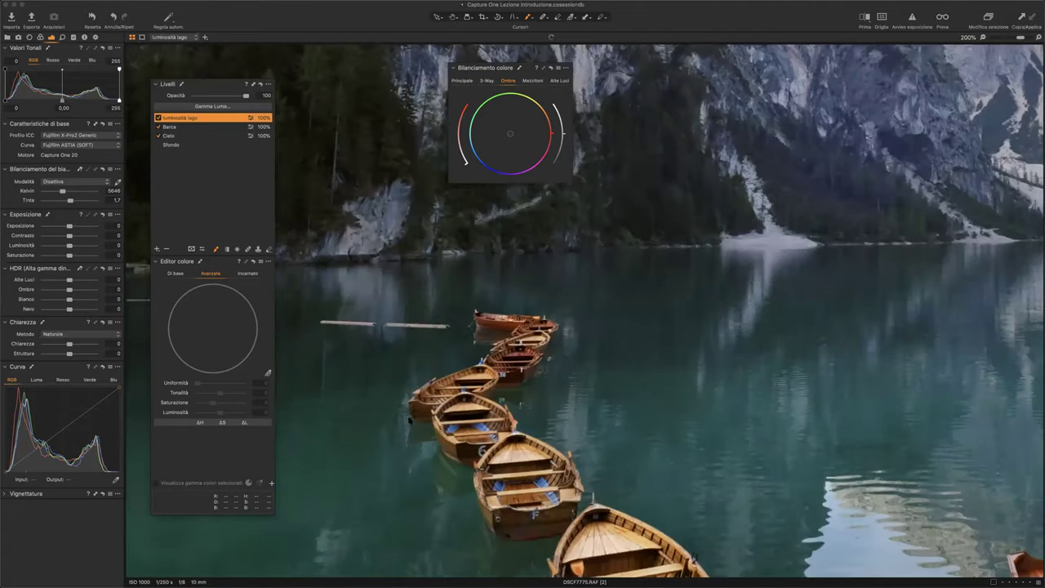
{"action": "scroll", "coordinate": [386, 433], "scroll_direction": "down", "scroll_amount": 3}
Lower brush opacity to 32 and flow to 18, then paint a soft mask over the lake water.
{"action": "right_click", "coordinate": [384, 433]}
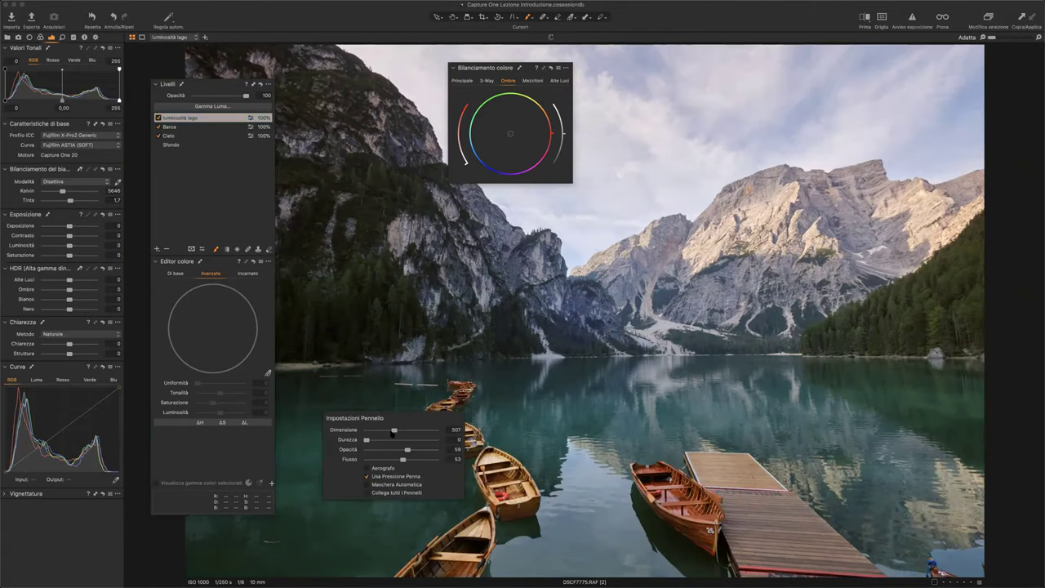
{"action": "left_click_drag", "start_coordinate": [397, 449], "coordinate": [378, 459]}
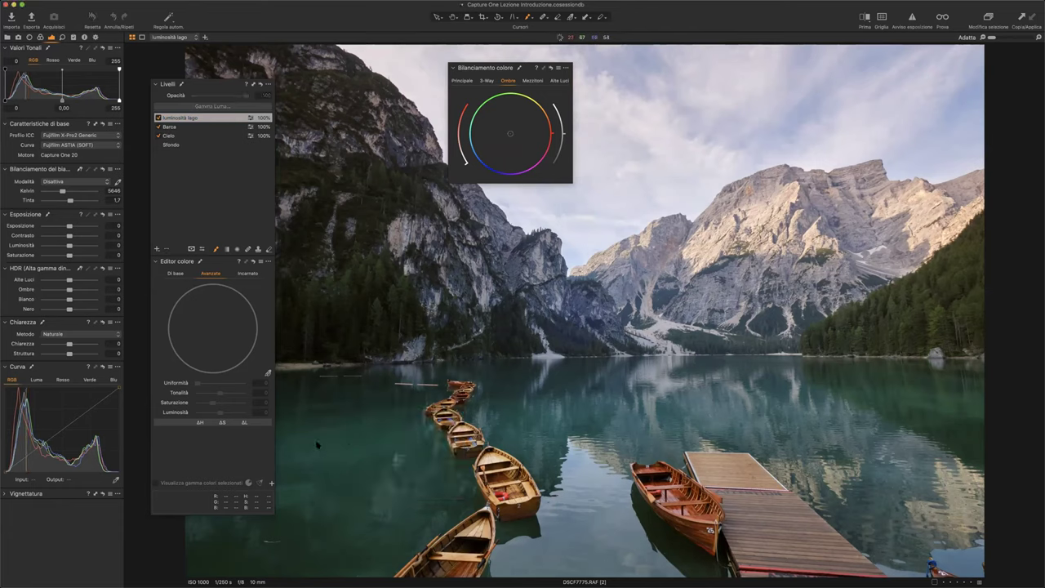
{"action": "left_click_drag", "start_coordinate": [431, 432], "coordinate": [407, 446]}
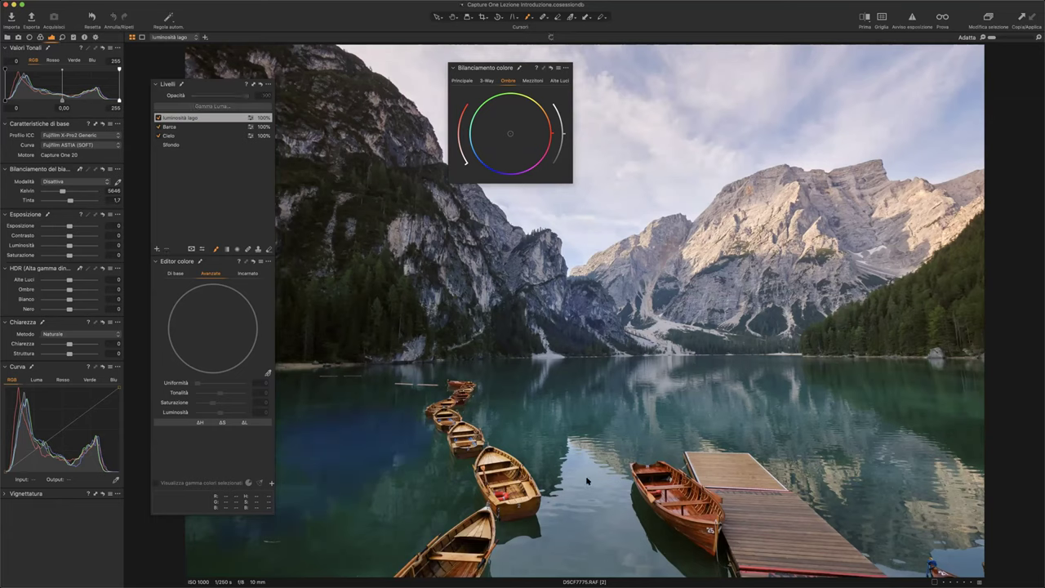
{"action": "left_click_drag", "start_coordinate": [589, 486], "coordinate": [580, 464]}
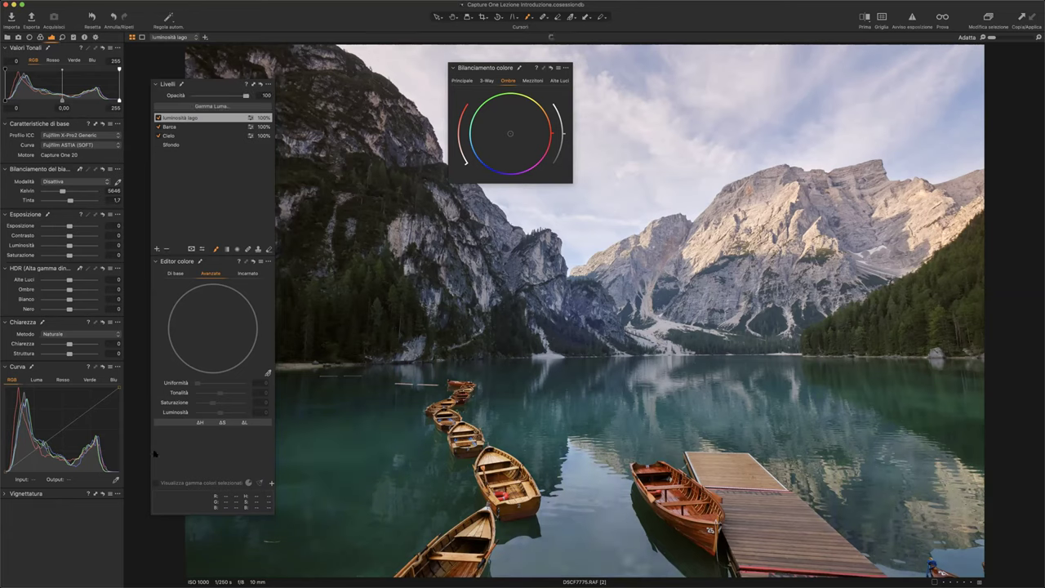
Raise a midtone Luma curve point (113 in, 142 out), toggling the layer to compare before and after.
{"action": "left_click", "coordinate": [37, 381]}
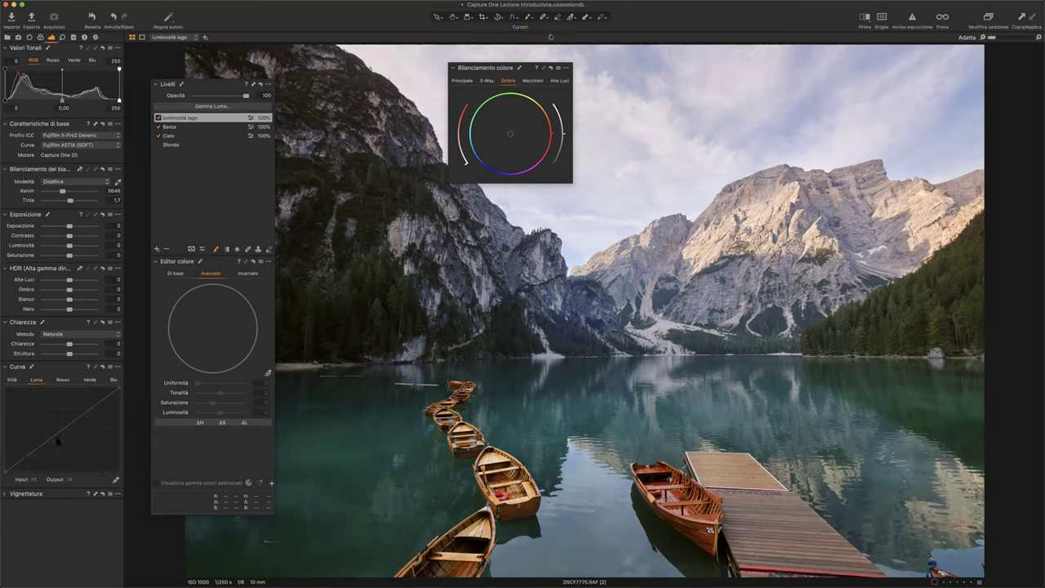
{"action": "mouse_move", "coordinate": [60, 431]}
{"action": "left_mouse_down"}
{"action": "mouse_move", "coordinate": [28, 449]}
{"action": "mouse_move", "coordinate": [57, 421]}
{"action": "left_mouse_up"}
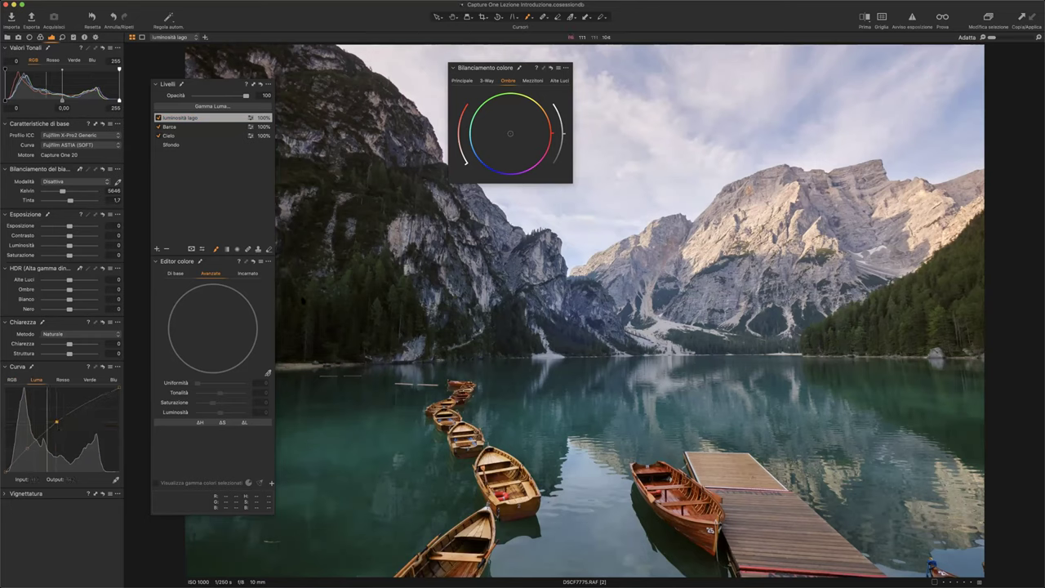
{"action": "left_click", "coordinate": [157, 118]}
{"action": "left_click", "coordinate": [157, 118]}
{"action": "left_click", "coordinate": [159, 119]}
{"action": "left_click", "coordinate": [158, 118]}
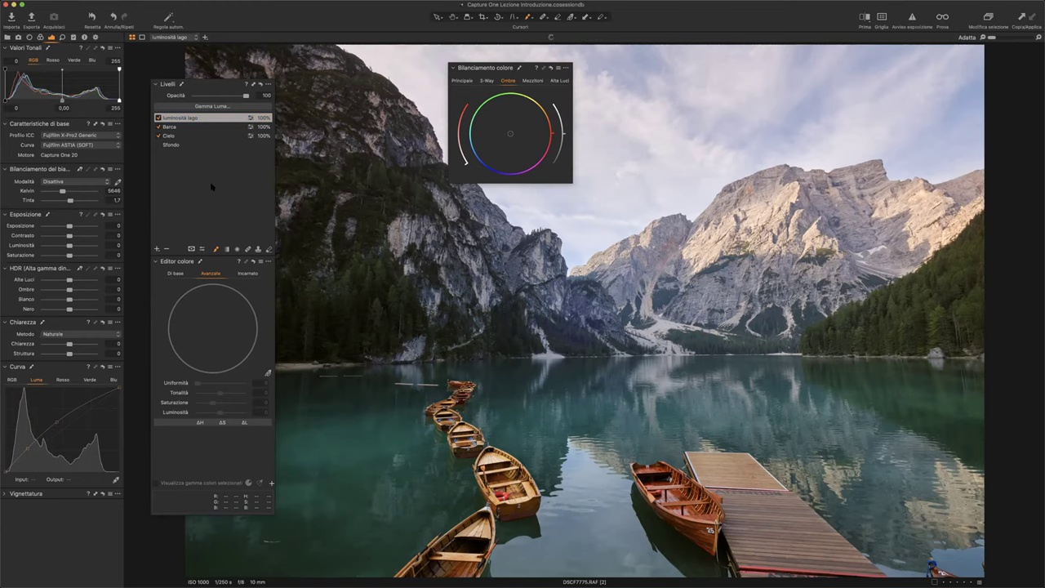
Start renaming the 'luminosità lago' layer and zoom the viewer to 400% on the boats and floating log.
{"action": "double_click", "coordinate": [187, 117]}
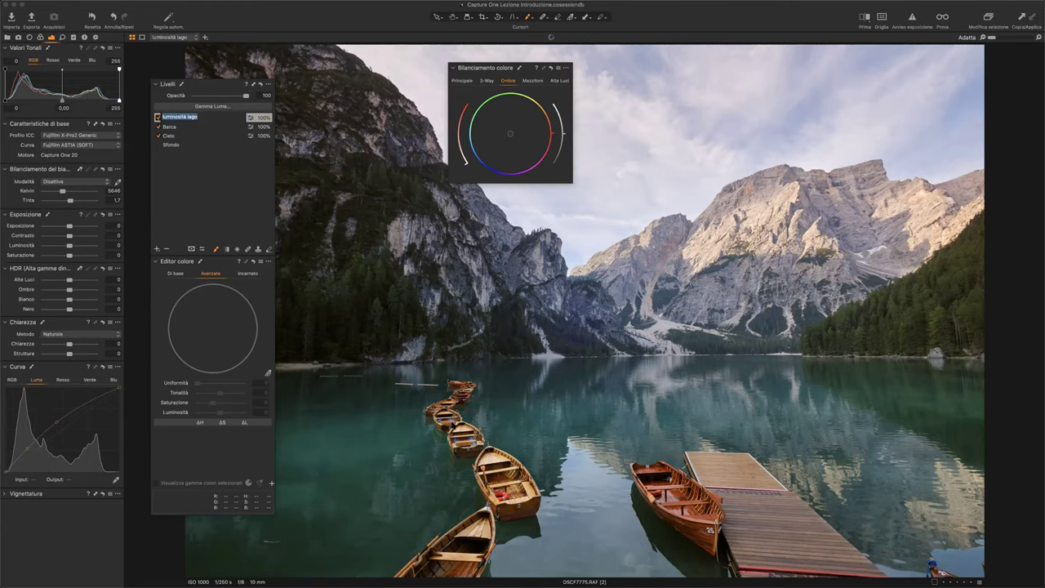
{"action": "scroll", "coordinate": [451, 420], "scroll_direction": "up", "scroll_amount": 5}
{"action": "scroll", "coordinate": [479, 408], "scroll_direction": "up", "scroll_amount": 5}
{"action": "scroll", "coordinate": [523, 362], "scroll_direction": "up", "scroll_amount": 3}
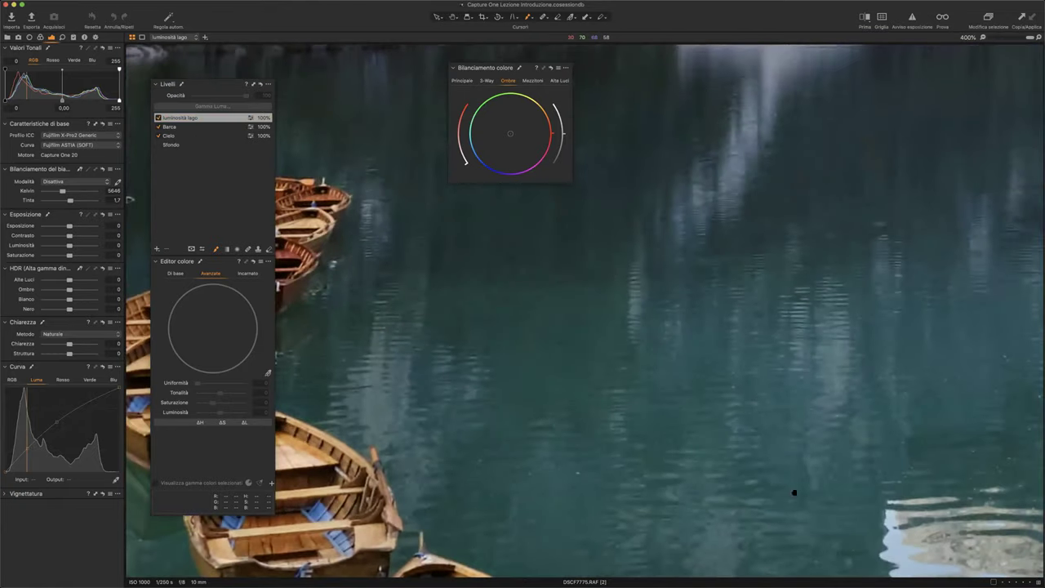
{"action": "scroll", "coordinate": [684, 430], "scroll_direction": "down", "scroll_amount": 5}
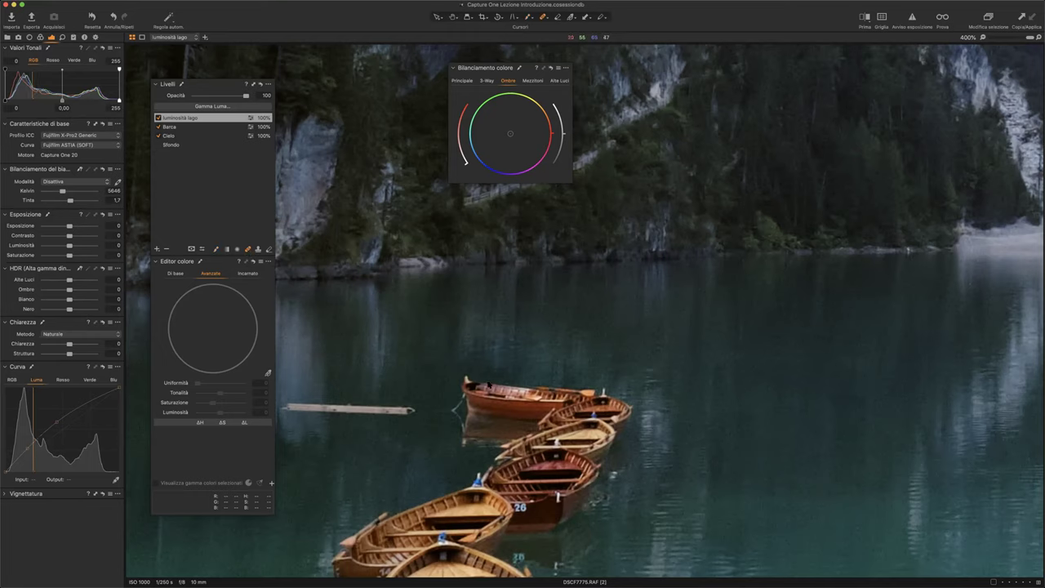
Heal away the farthest boat on a new correction layer, sourcing clean lake water.
{"action": "mouse_move", "coordinate": [472, 380]}
{"action": "left_mouse_down"}
{"action": "mouse_move", "coordinate": [465, 400]}
{"action": "mouse_move", "coordinate": [499, 400]}
{"action": "left_mouse_up"}
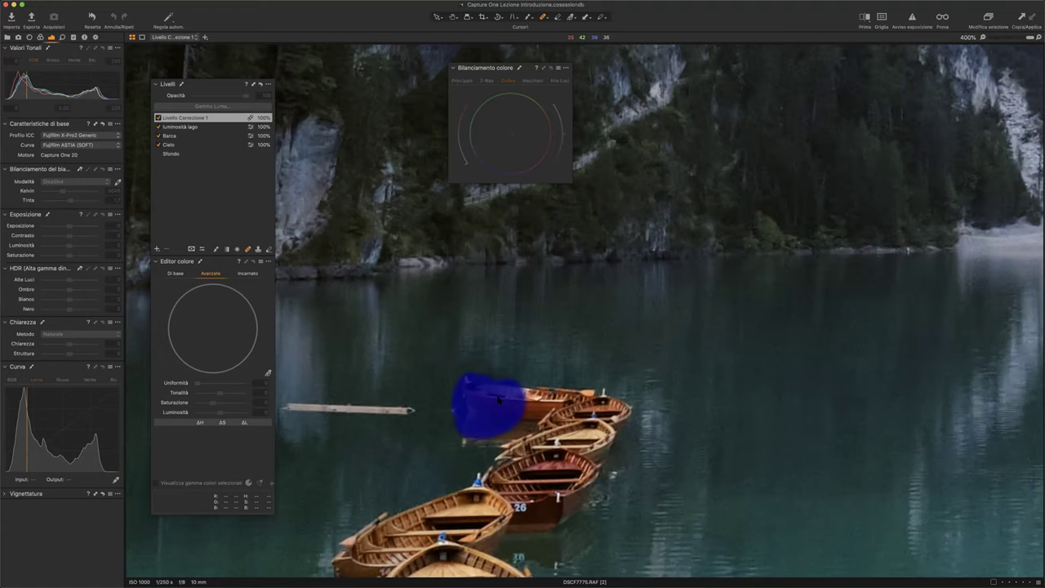
{"action": "mouse_move", "coordinate": [500, 398]}
{"action": "left_mouse_down"}
{"action": "mouse_move", "coordinate": [572, 392]}
{"action": "mouse_move", "coordinate": [630, 415]}
{"action": "left_mouse_up"}
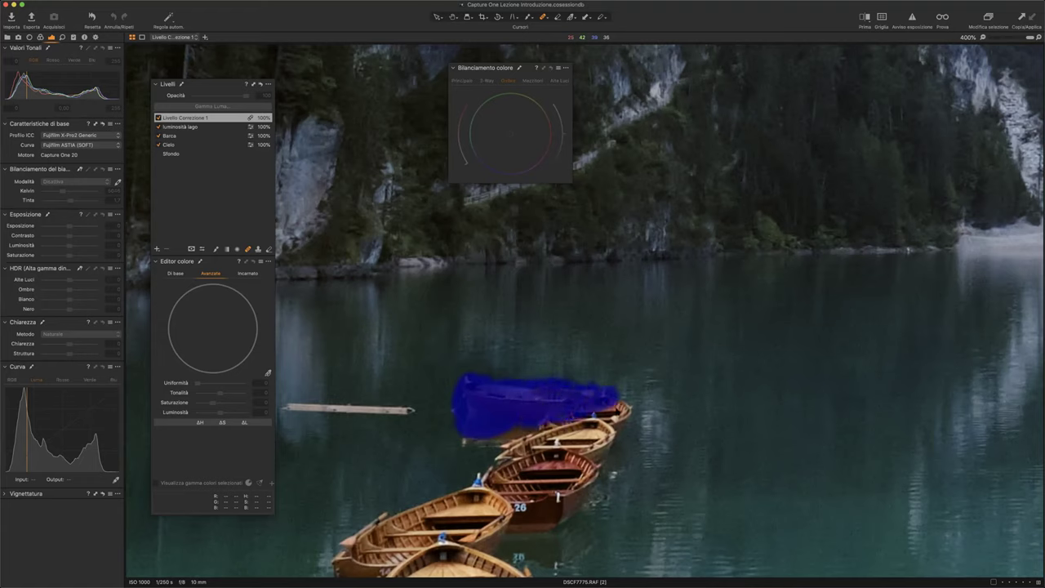
{"action": "mouse_move", "coordinate": [461, 439]}
{"action": "left_mouse_down"}
{"action": "mouse_move", "coordinate": [514, 428]}
{"action": "mouse_move", "coordinate": [463, 445]}
{"action": "mouse_move", "coordinate": [466, 391]}
{"action": "left_mouse_up"}
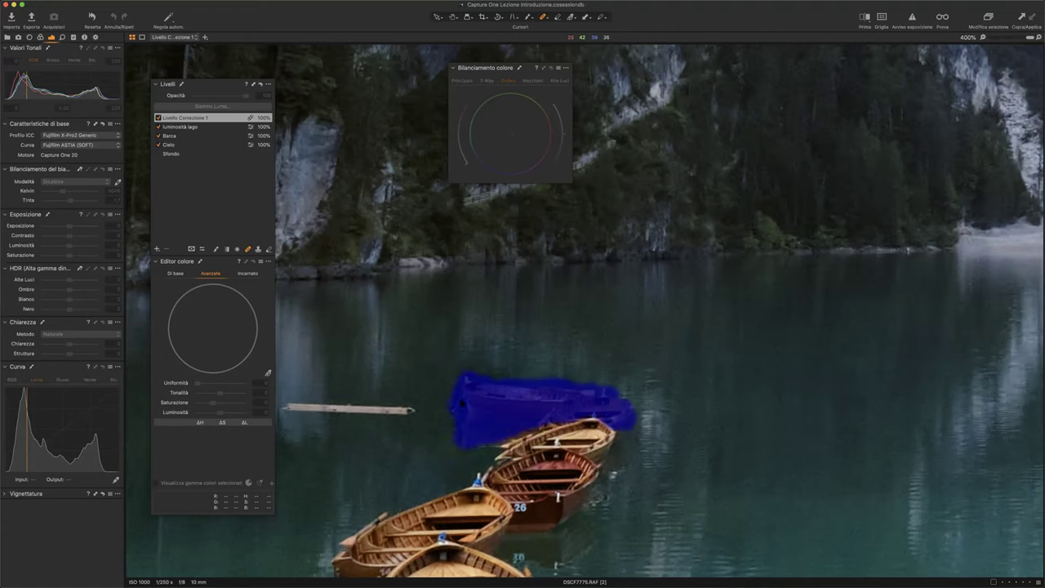
{"action": "left_click_drag", "start_coordinate": [679, 544], "coordinate": [541, 407]}
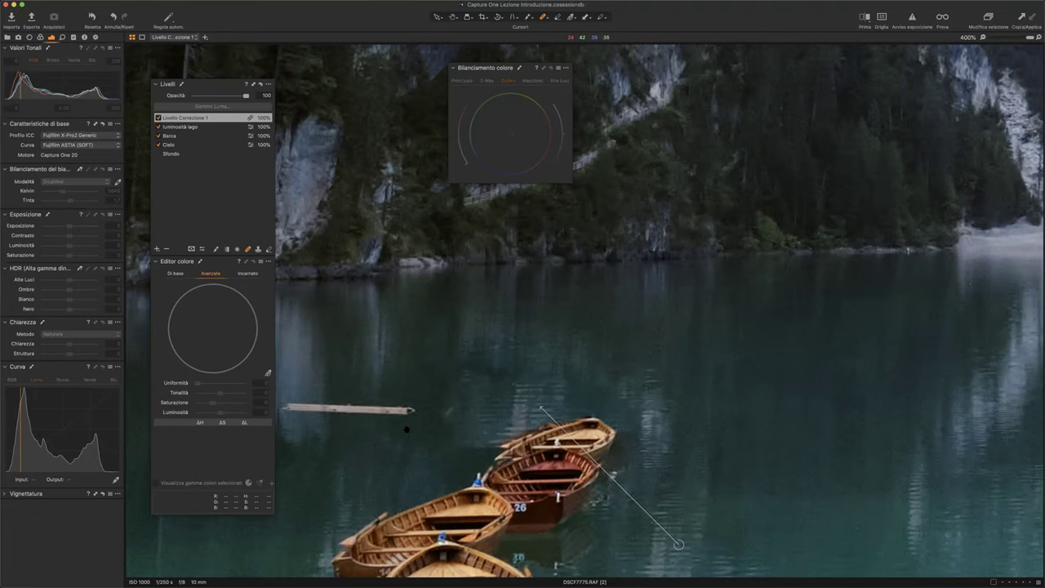
Heal away the floating log, moving the heal source to a cleaner water patch.
{"action": "scroll", "coordinate": [481, 427], "scroll_direction": "left", "scroll_amount": 5}
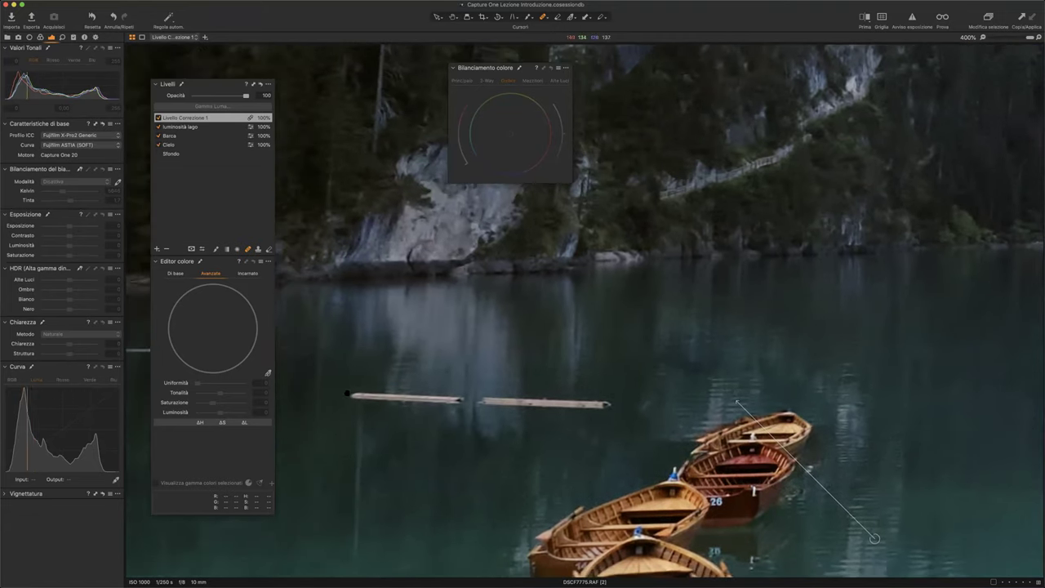
{"action": "mouse_move", "coordinate": [347, 394]}
{"action": "left_mouse_down"}
{"action": "mouse_move", "coordinate": [435, 398]}
{"action": "mouse_move", "coordinate": [362, 394]}
{"action": "left_mouse_up"}
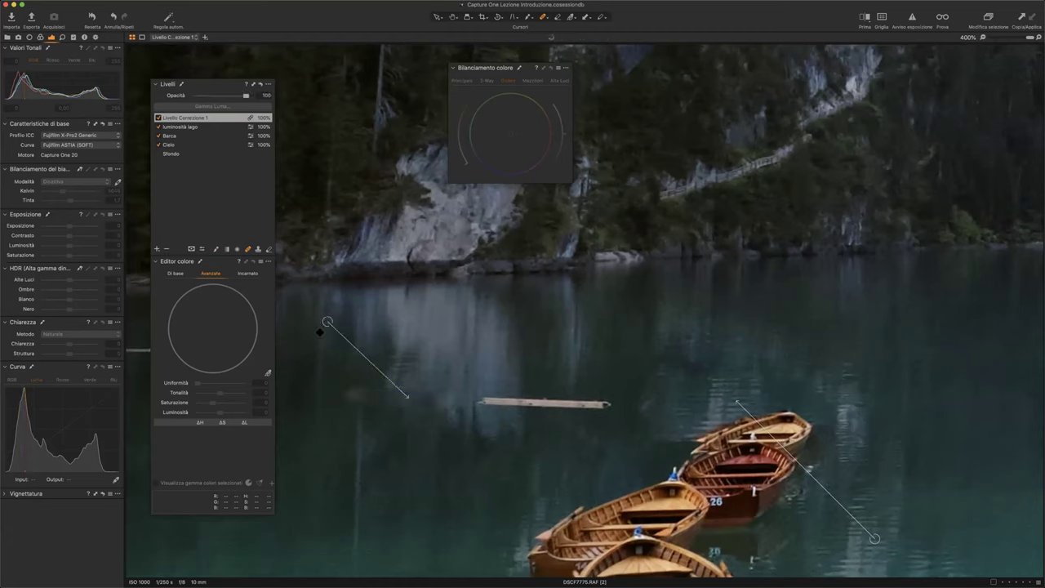
{"action": "left_click_drag", "start_coordinate": [327, 323], "coordinate": [344, 327]}
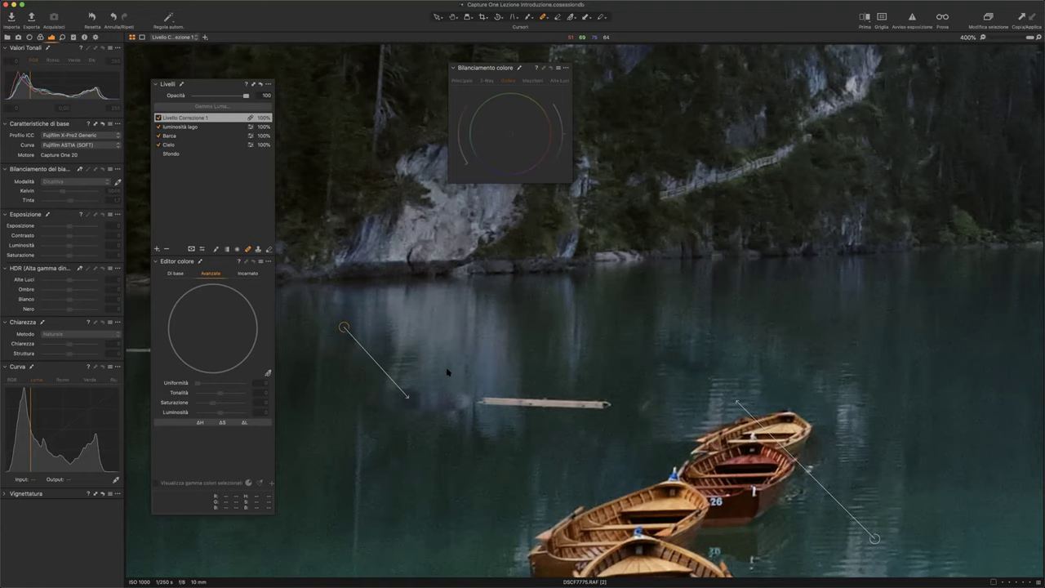
{"action": "left_click_drag", "start_coordinate": [478, 403], "coordinate": [607, 410]}
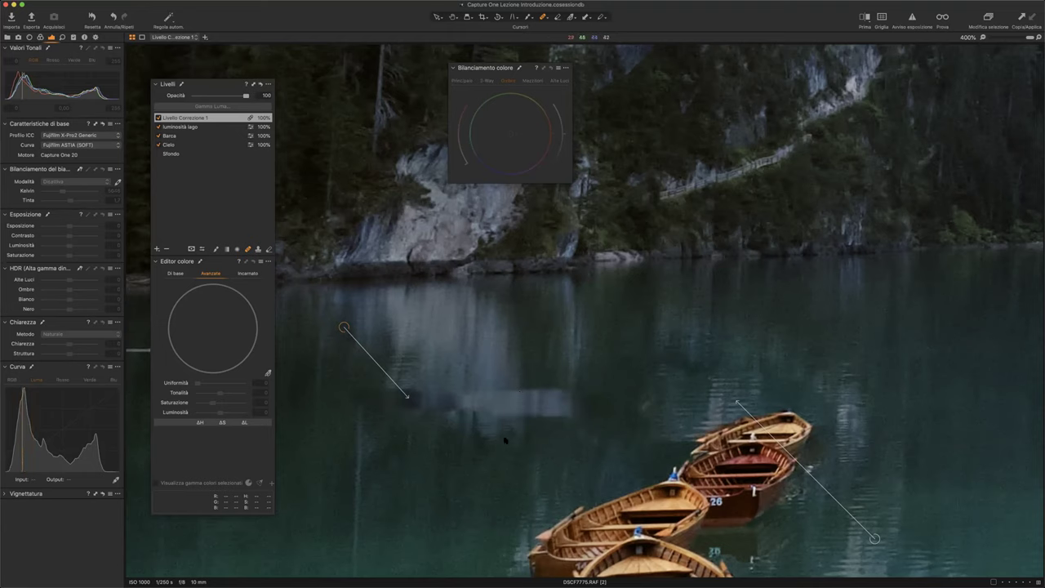
Pan the zoomed photo to the shore and cliffs and check the brush Dimensione setting.
{"action": "scroll", "coordinate": [643, 375], "scroll_direction": "down", "scroll_amount": 5}
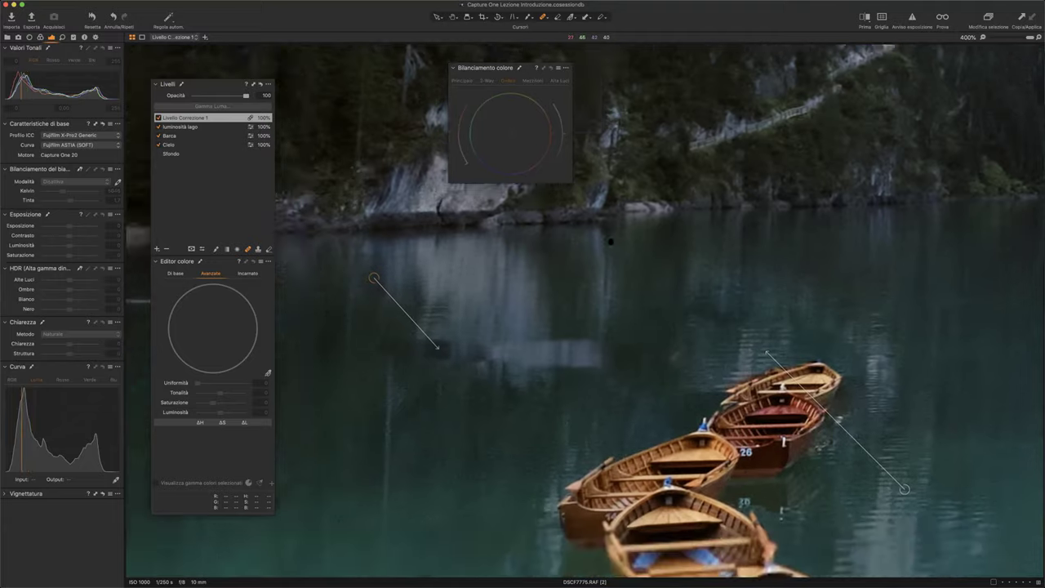
{"action": "mouse_move", "coordinate": [592, 264]}
{"action": "left_mouse_down"}
{"action": "mouse_move", "coordinate": [560, 396]}
{"action": "mouse_move", "coordinate": [537, 408]}
{"action": "left_mouse_up"}
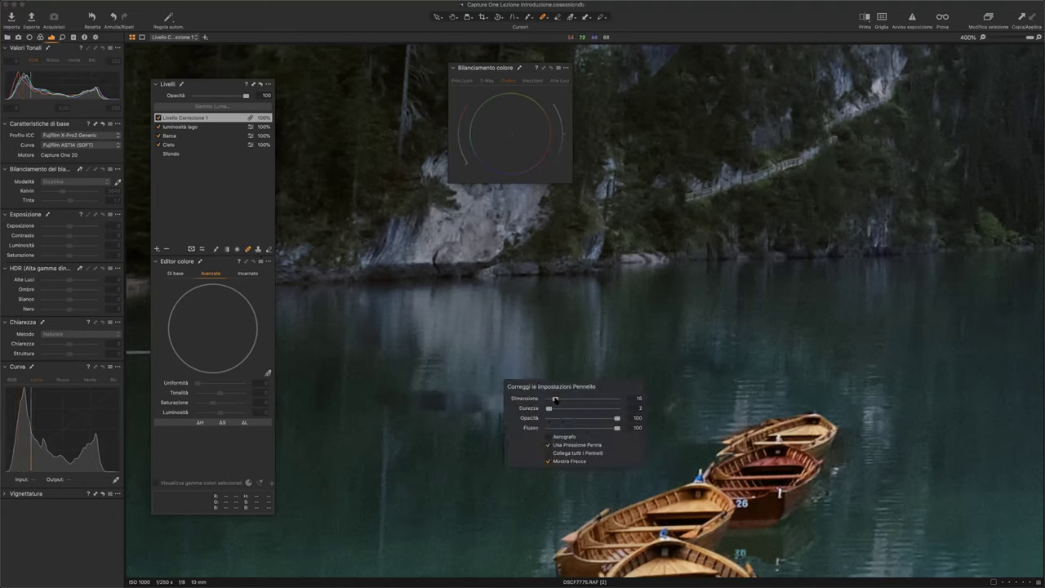
{"action": "right_click", "coordinate": [559, 403]}
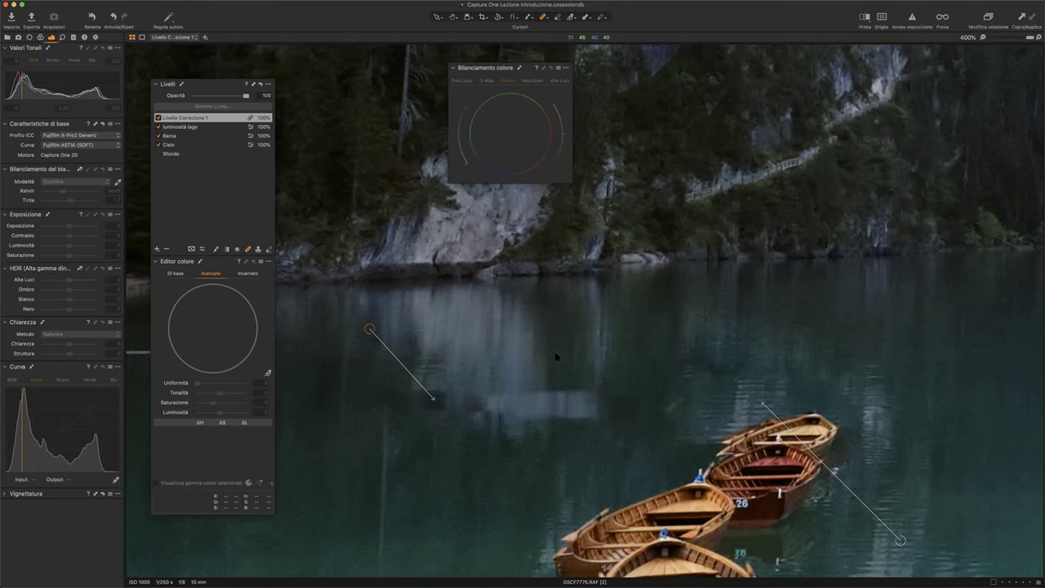
Zoom to fit the whole photo and switch to the Select arrow tool.
{"action": "key", "text": "super+0"}
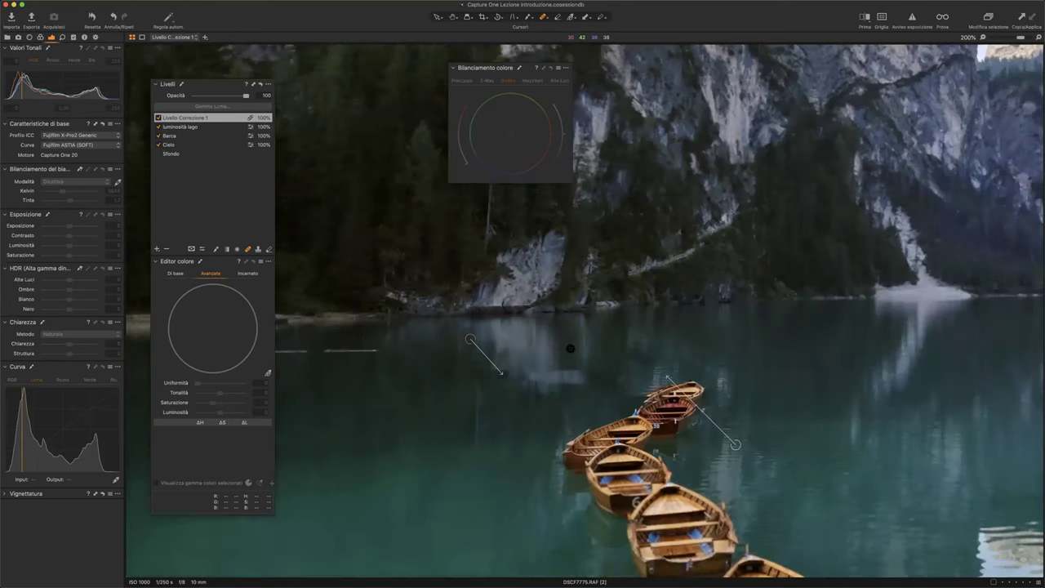
{"action": "key", "text": "v"}
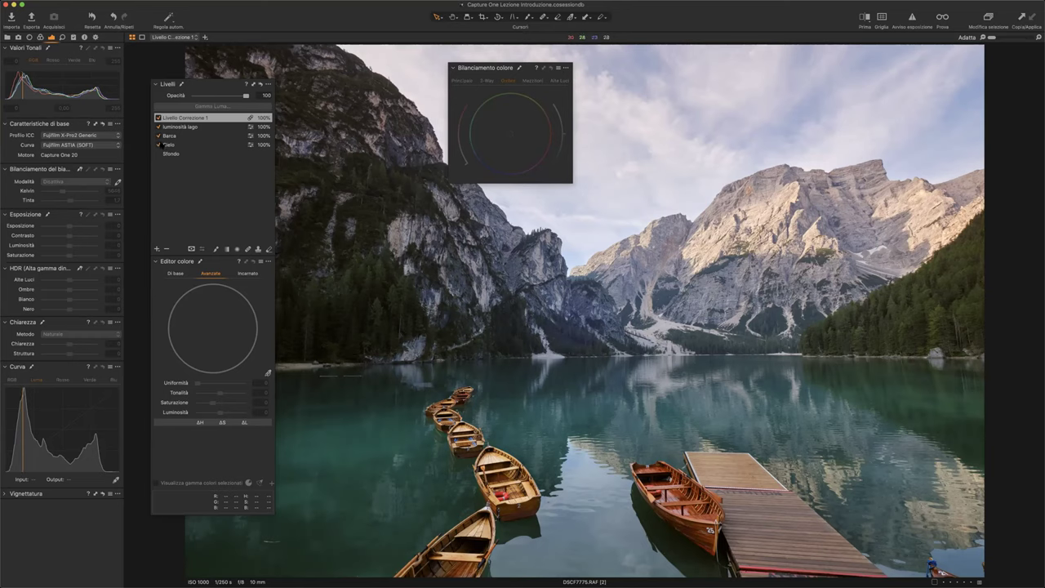
Select the Sfondo background layer to show its adjustments.
{"action": "left_click", "coordinate": [182, 153]}
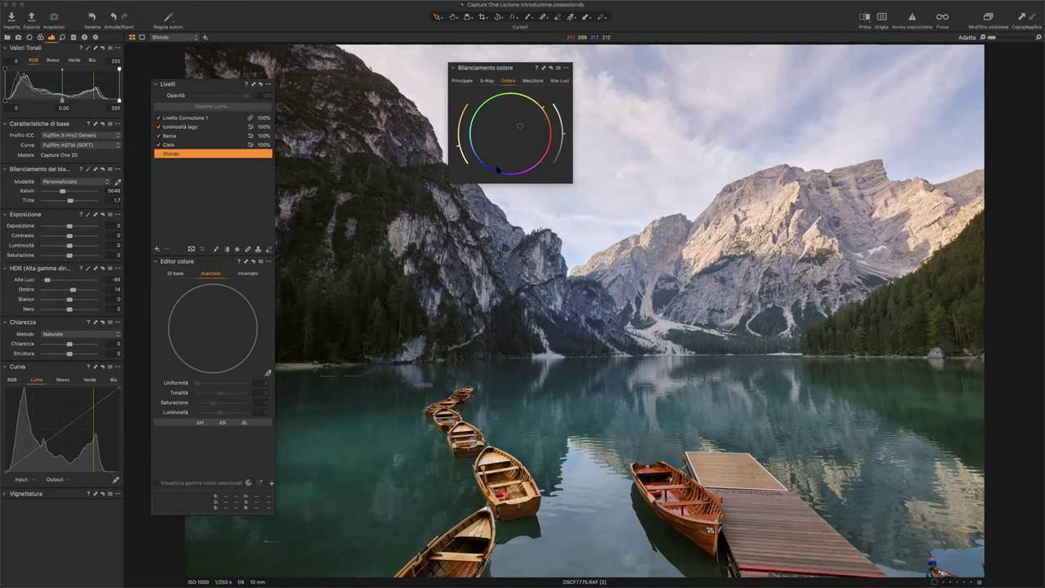
Show the Library tool tab with folders, albums and rating filters.
{"action": "left_click", "coordinate": [8, 38]}
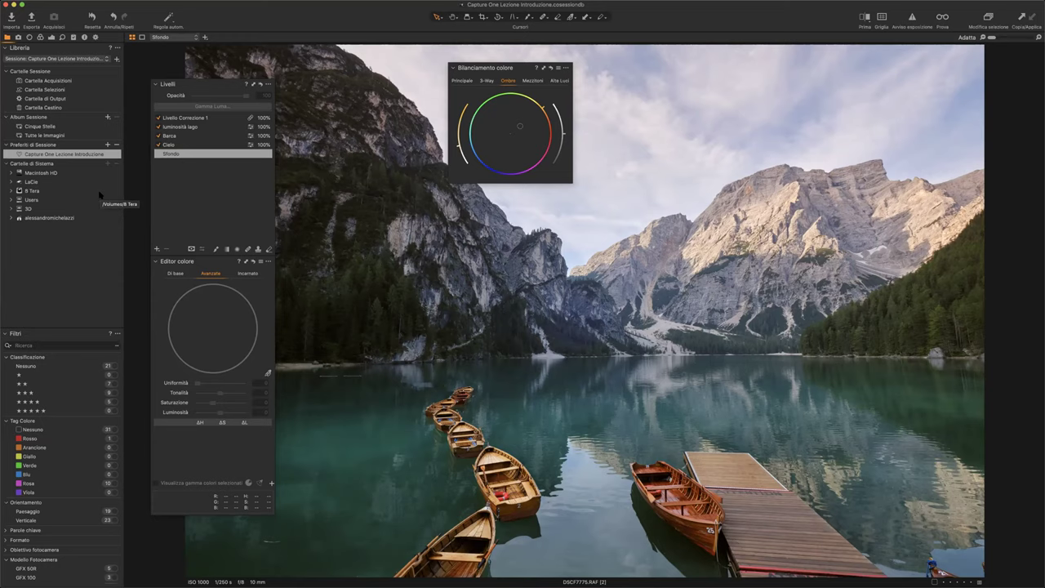
Switch to Safari on the captureone.com Express-to-Pro upgrade page.
{"action": "key", "text": "super+Tab"}
{"action": "scroll", "coordinate": [522, 326], "scroll_direction": "up", "scroll_amount": 15}
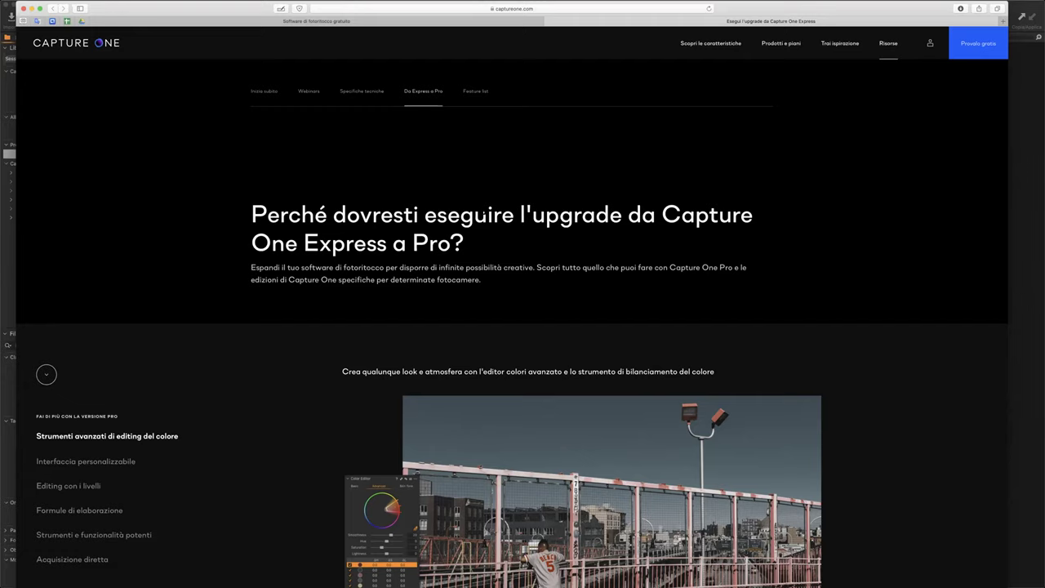
{"action": "scroll", "coordinate": [522, 326], "scroll_direction": "down", "scroll_amount": 15}
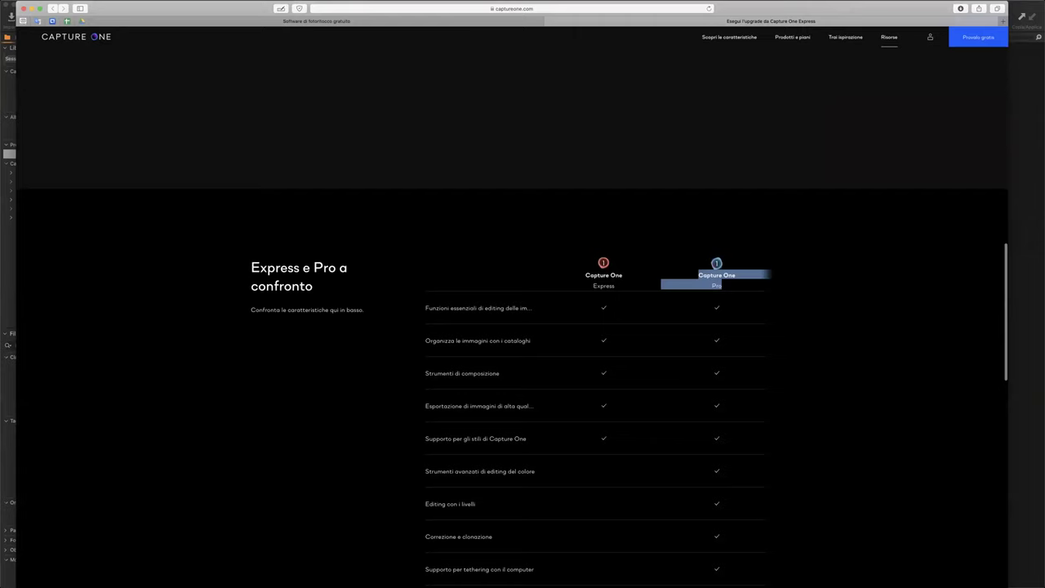
{"action": "scroll", "coordinate": [522, 327], "scroll_direction": "down", "scroll_amount": 3}
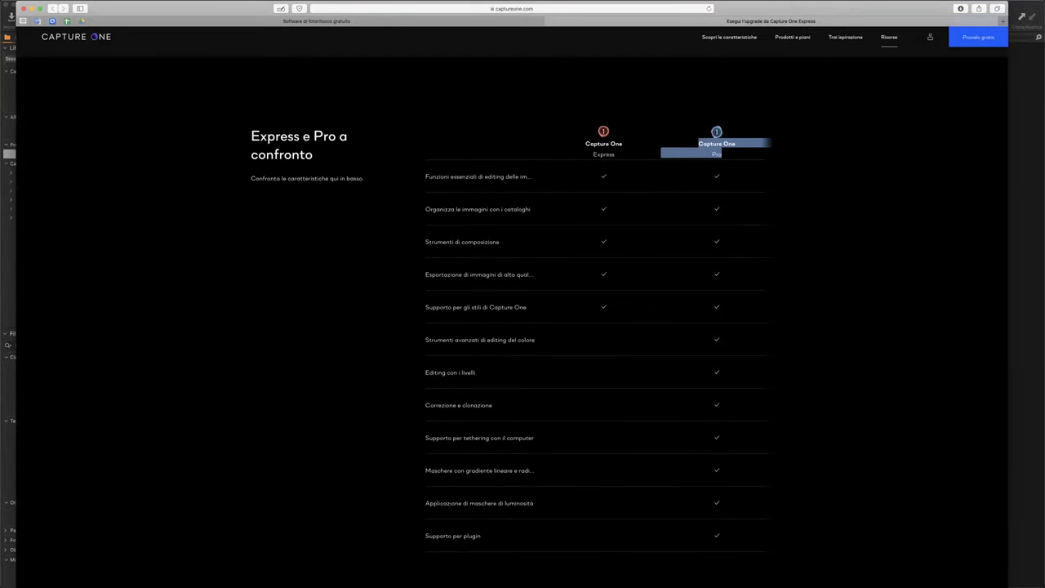
{"action": "scroll", "coordinate": [735, 420], "scroll_direction": "down", "scroll_amount": 3}
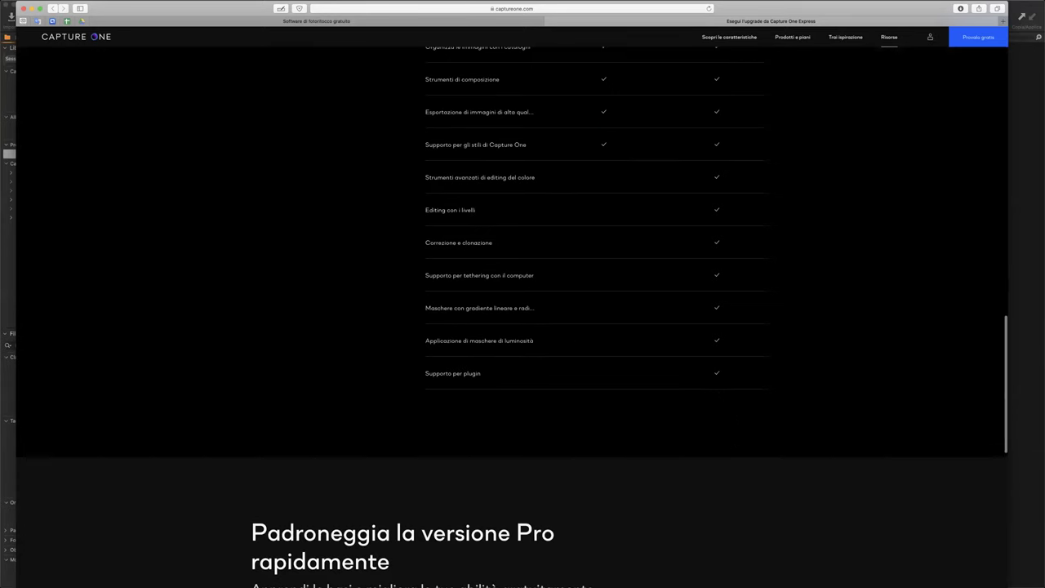
{"action": "scroll", "coordinate": [735, 421], "scroll_direction": "up", "scroll_amount": 15}
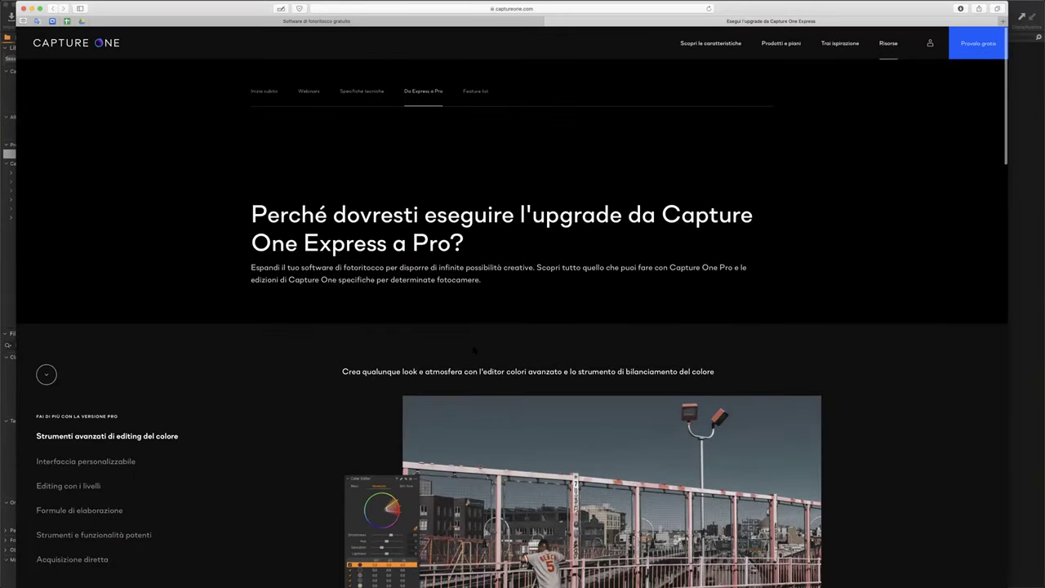